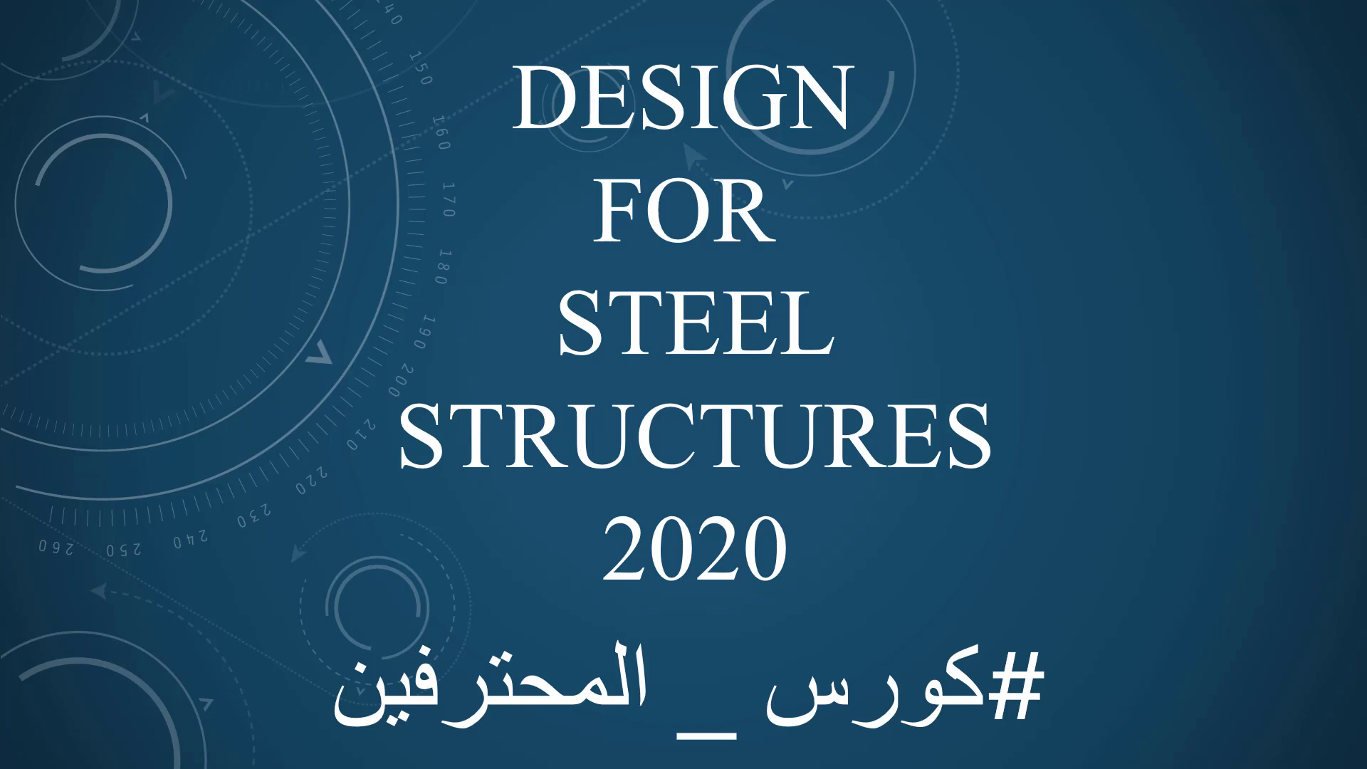
- Box Connections in red pen on the course content slide, then advance to the Connections list
key(Right)
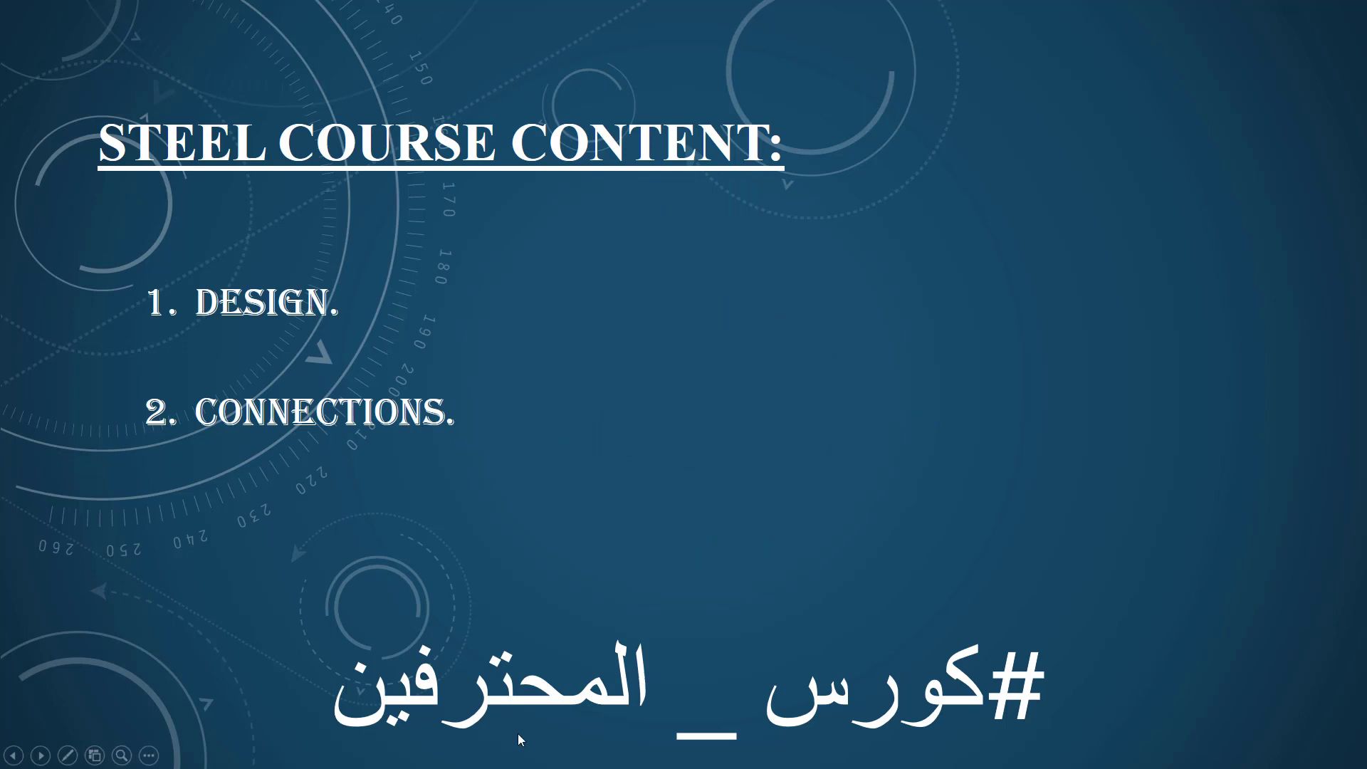
click(67, 755)
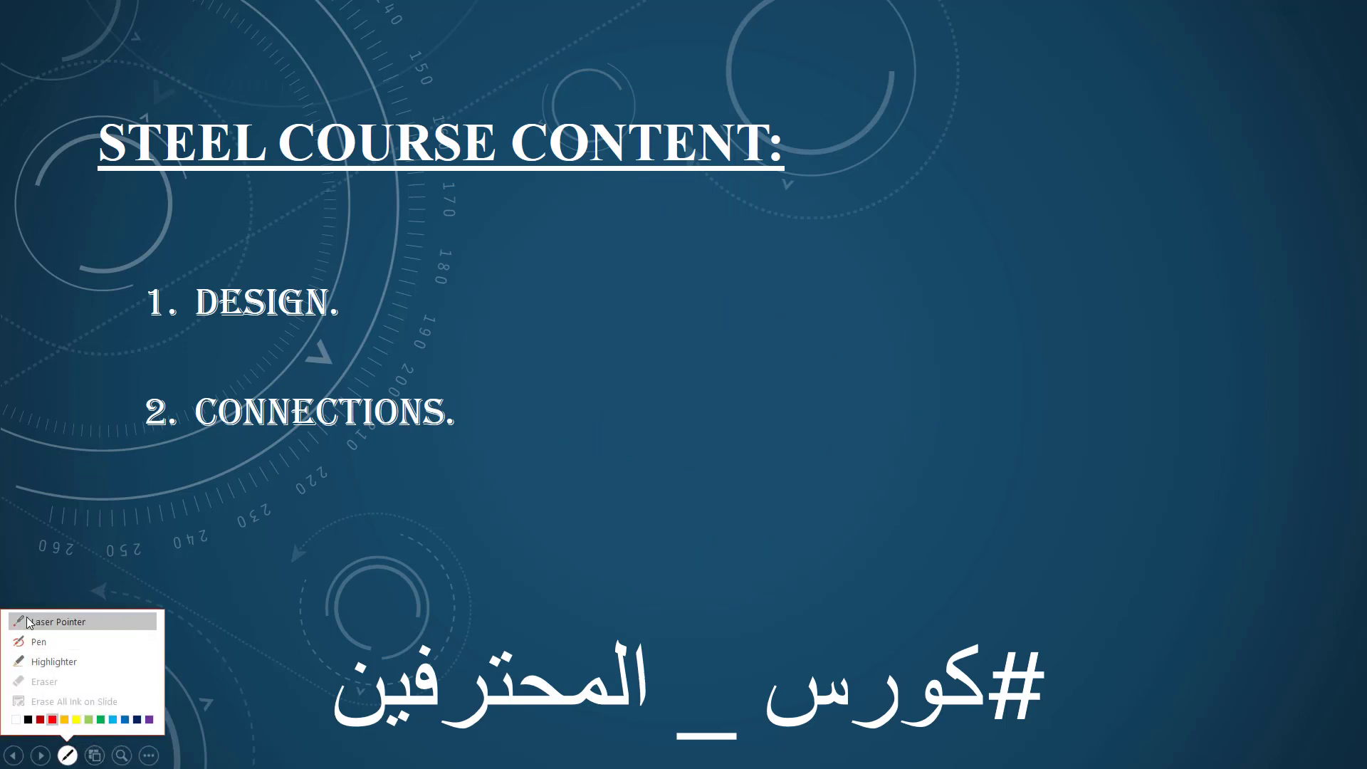
click(42, 643)
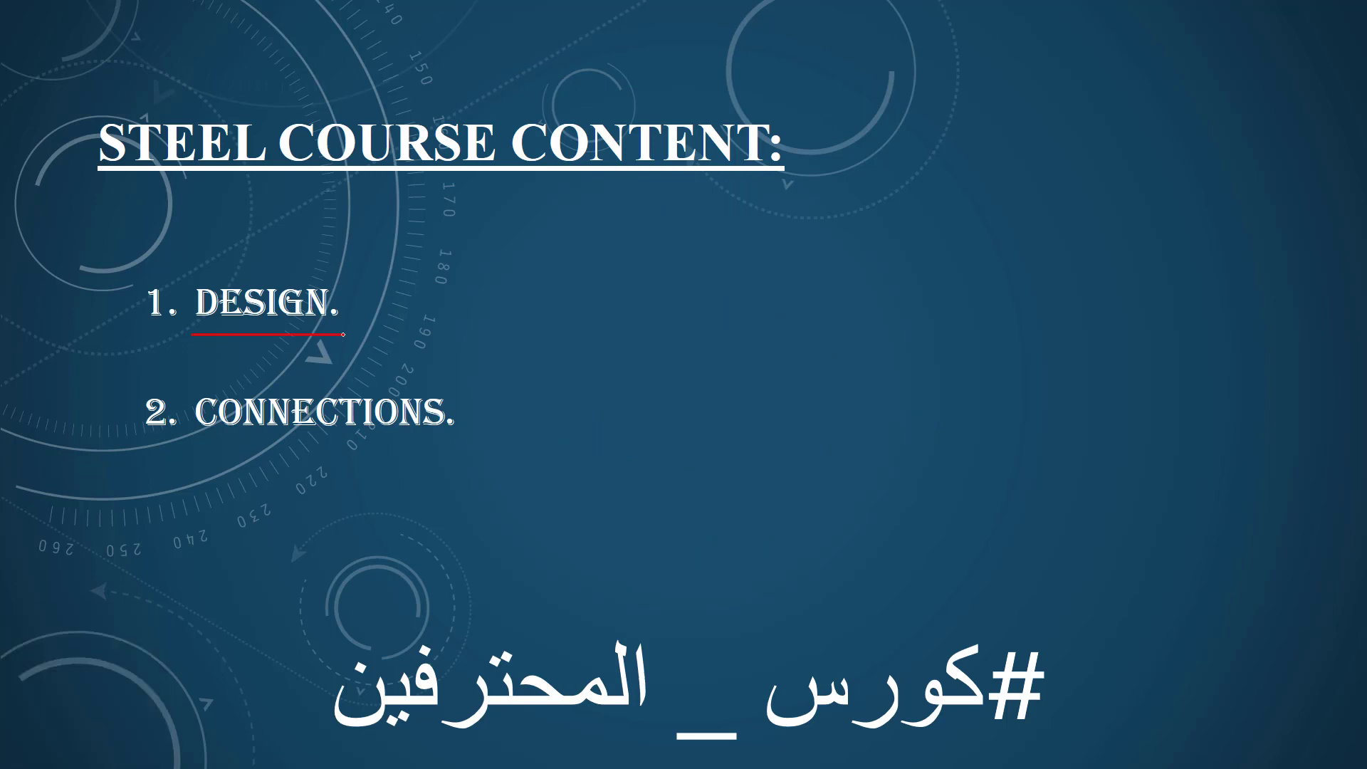
drag(382, 384, 145, 386)
drag(144, 442, 355, 448)
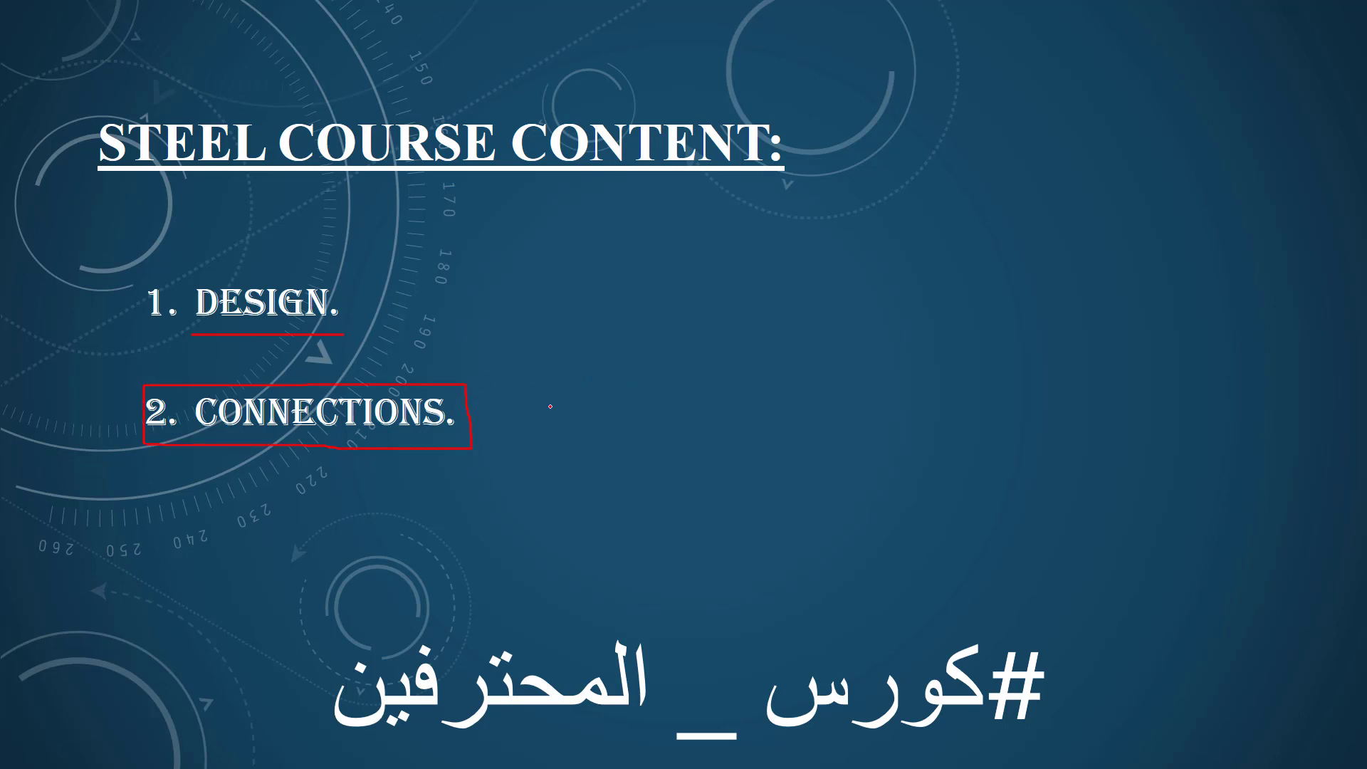
key(Right)
key(Right)
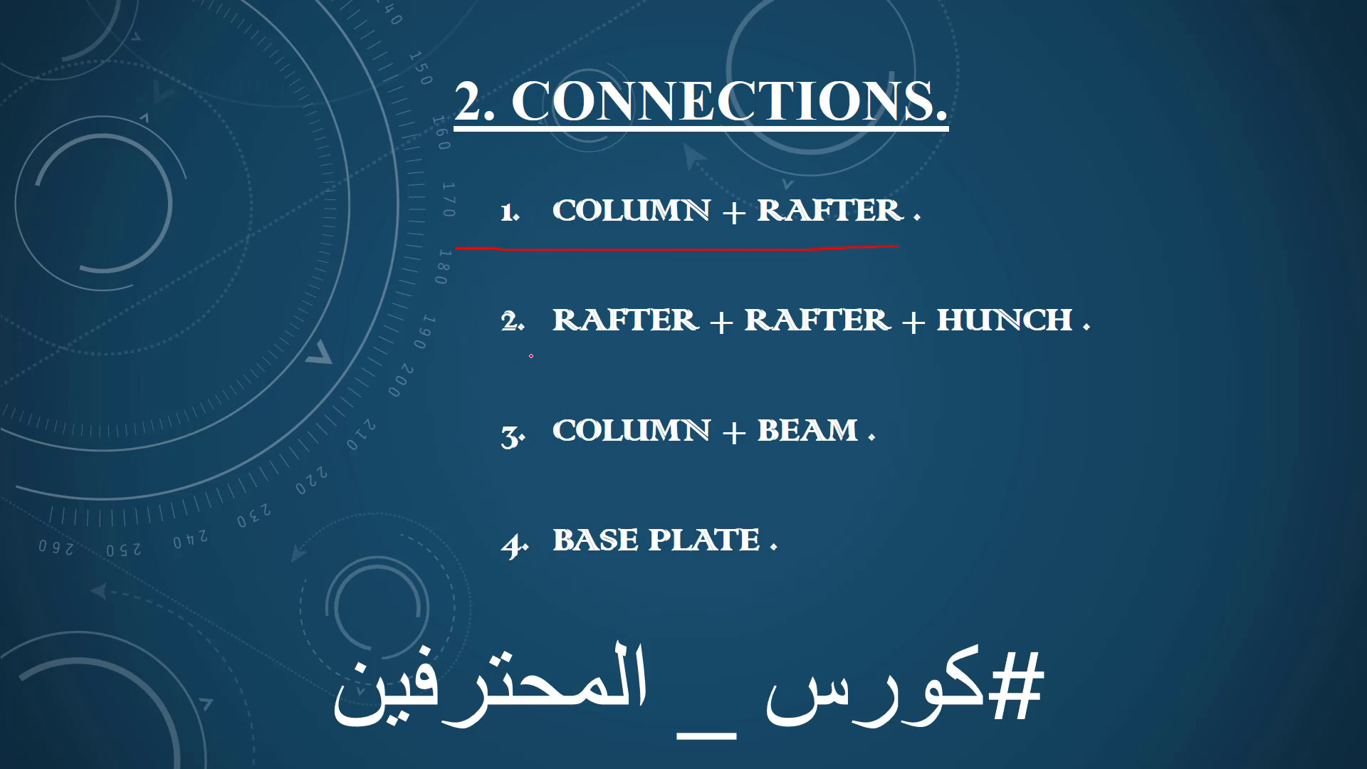
- Underline RAFTER + RAFTER + HUNCH, circle the 2. CONNECTIONS. title, then end the show discarding ink
drag(531, 355, 1077, 354)
mouse_move(982, 69)
mouse_down()
mouse_move(915, 47)
mouse_move(744, 30)
mouse_move(443, 41)
mouse_move(888, 160)
mouse_move(980, 85)
mouse_up()
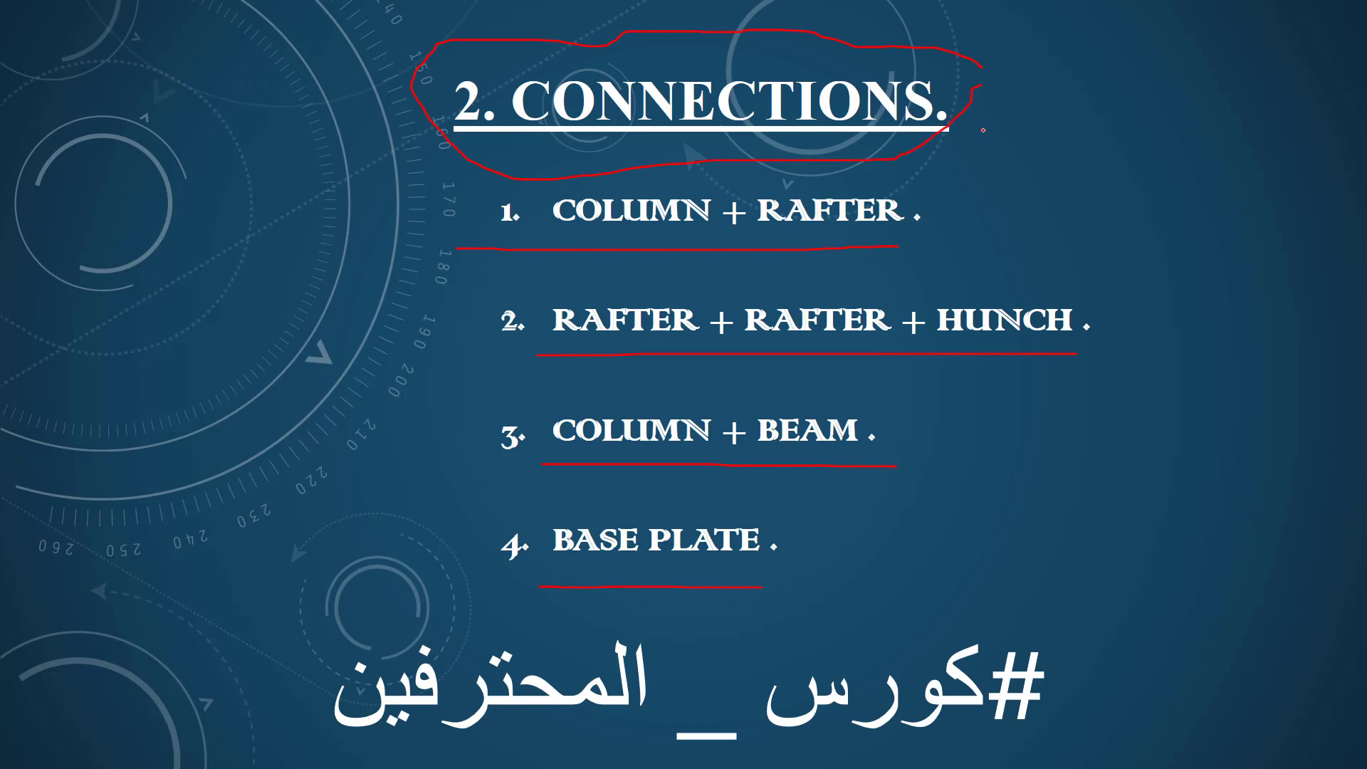
key(Escape)
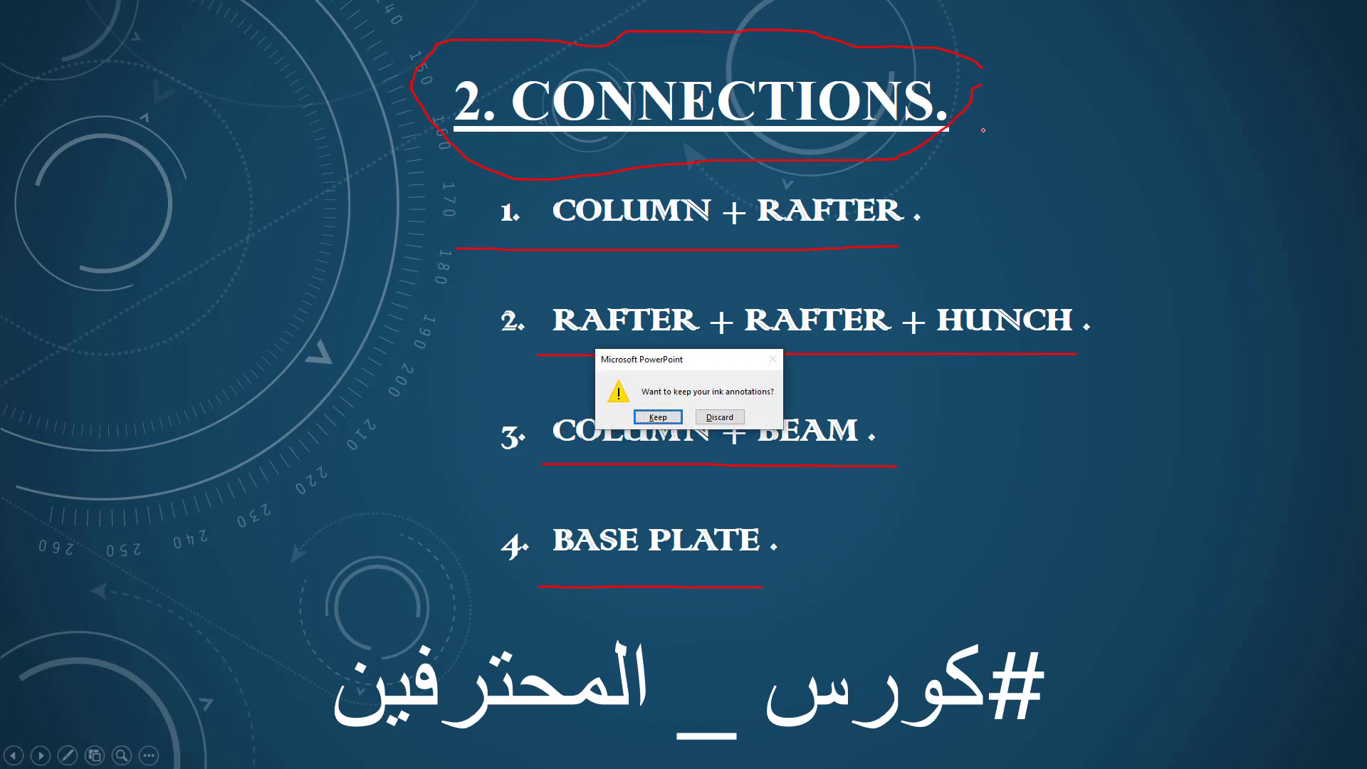
click(718, 418)
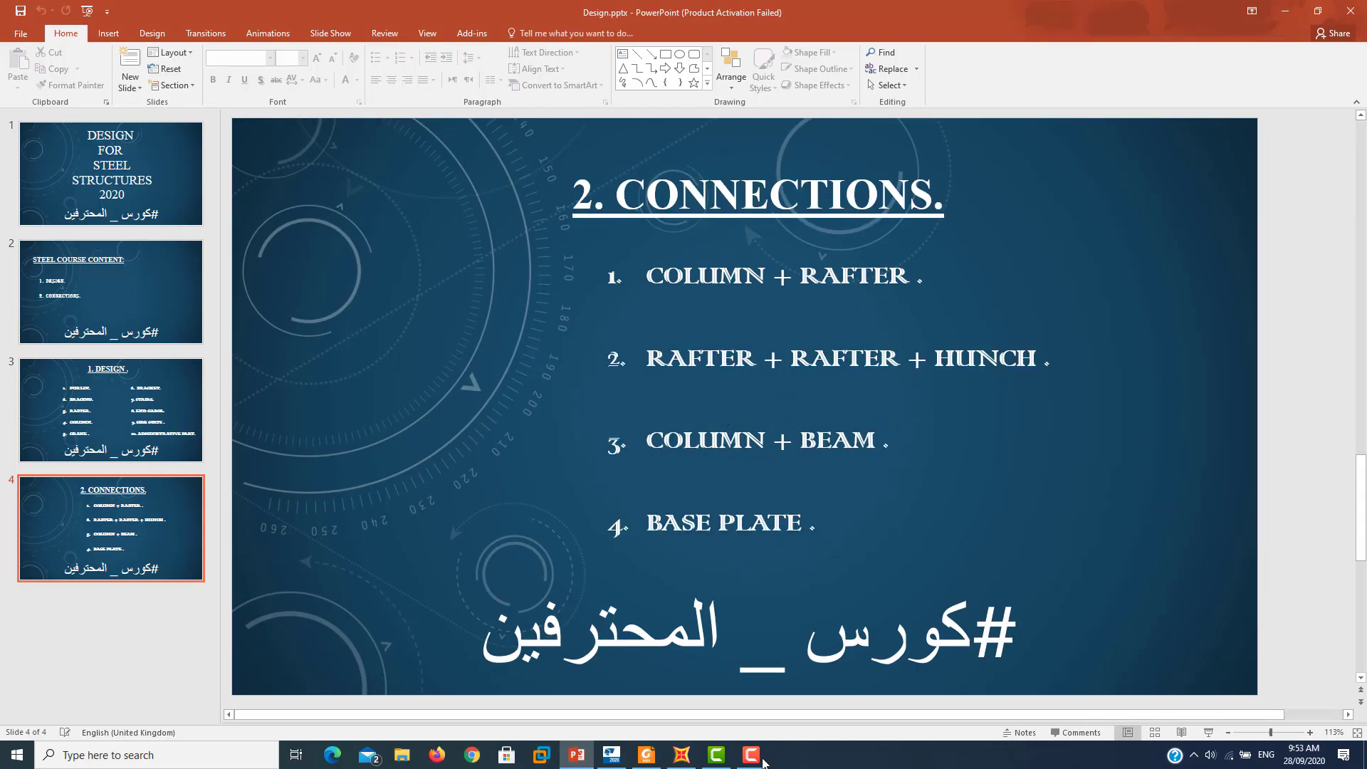
- Maximise SAP2000 to view the X-Z elevation at Y=21, then switch to CONNECTION.pdf in Foxit
click(680, 754)
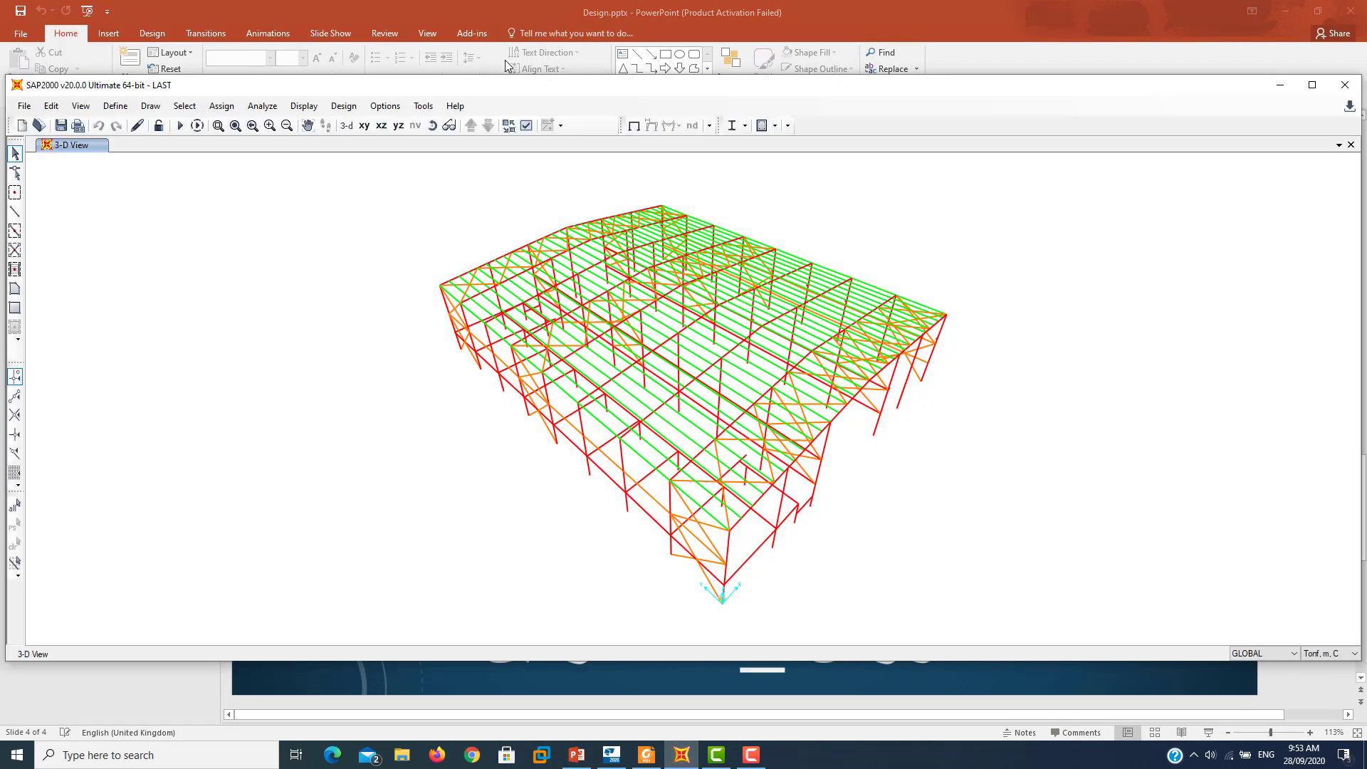
double_click(524, 86)
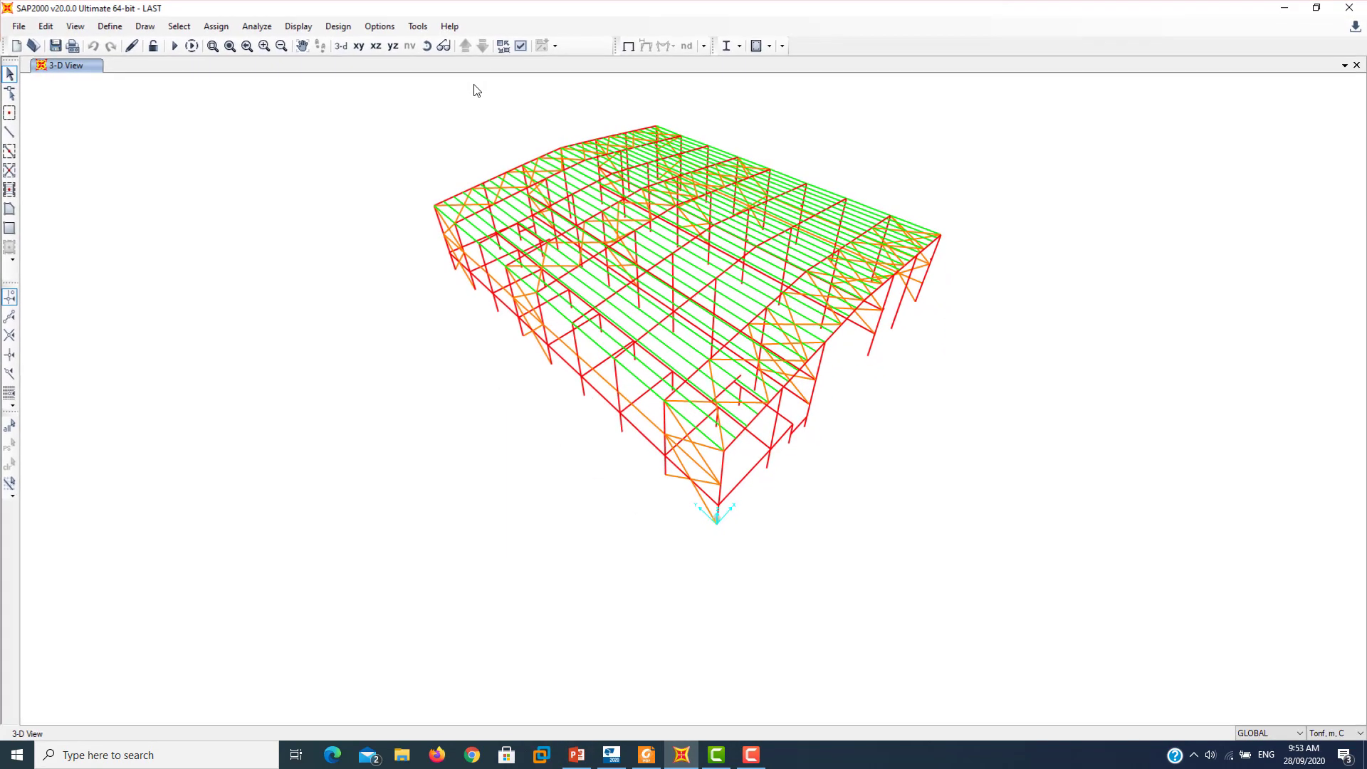
click(375, 47)
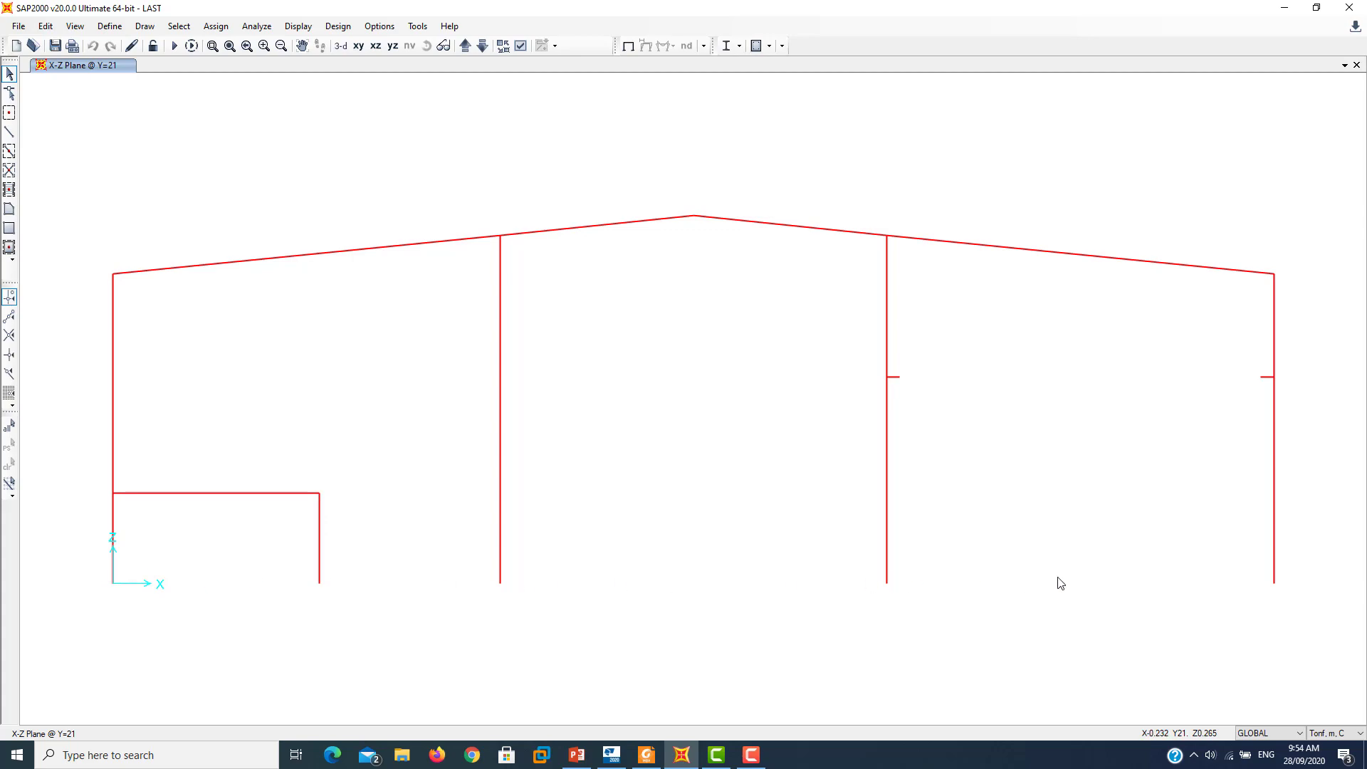
click(636, 754)
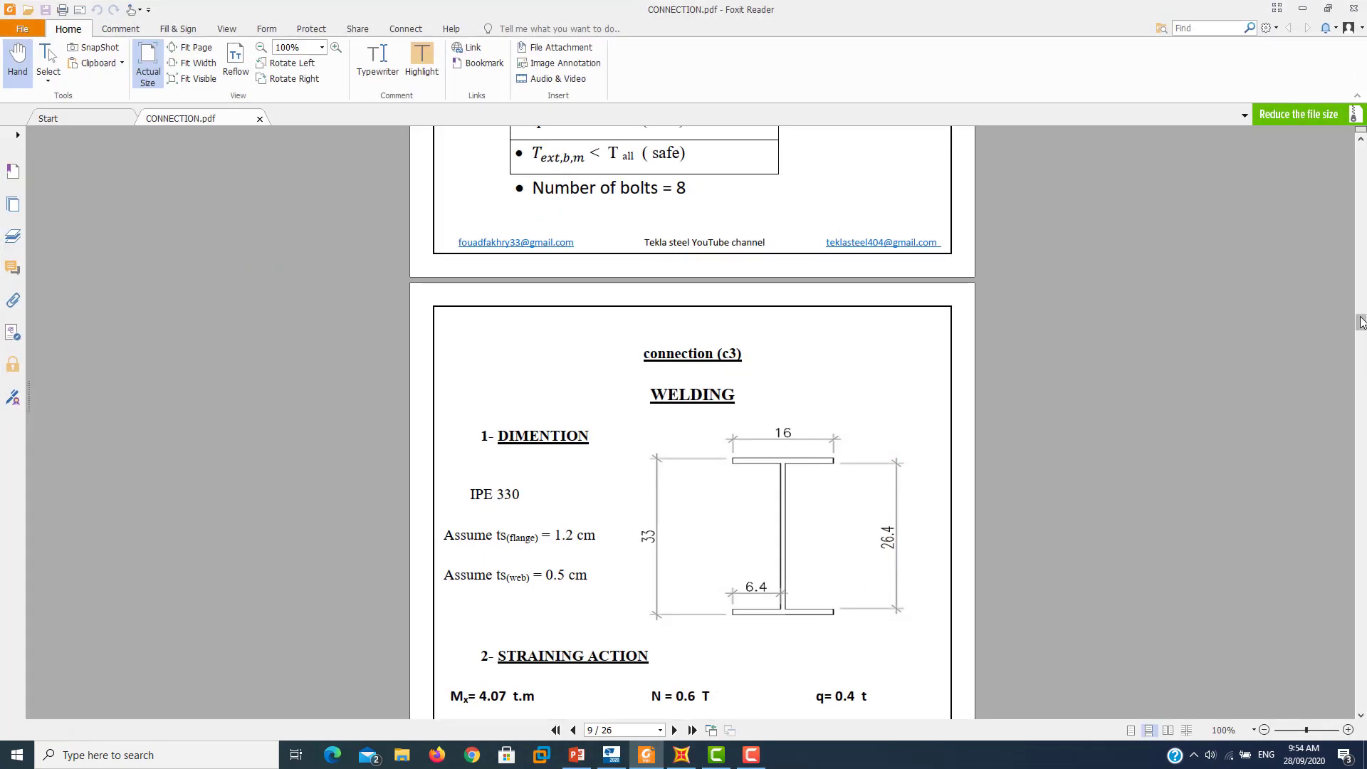
- Go to page 26, rotate the frame diagram right, and select the red Pencil markup tool
drag(1361, 322, 1361, 701)
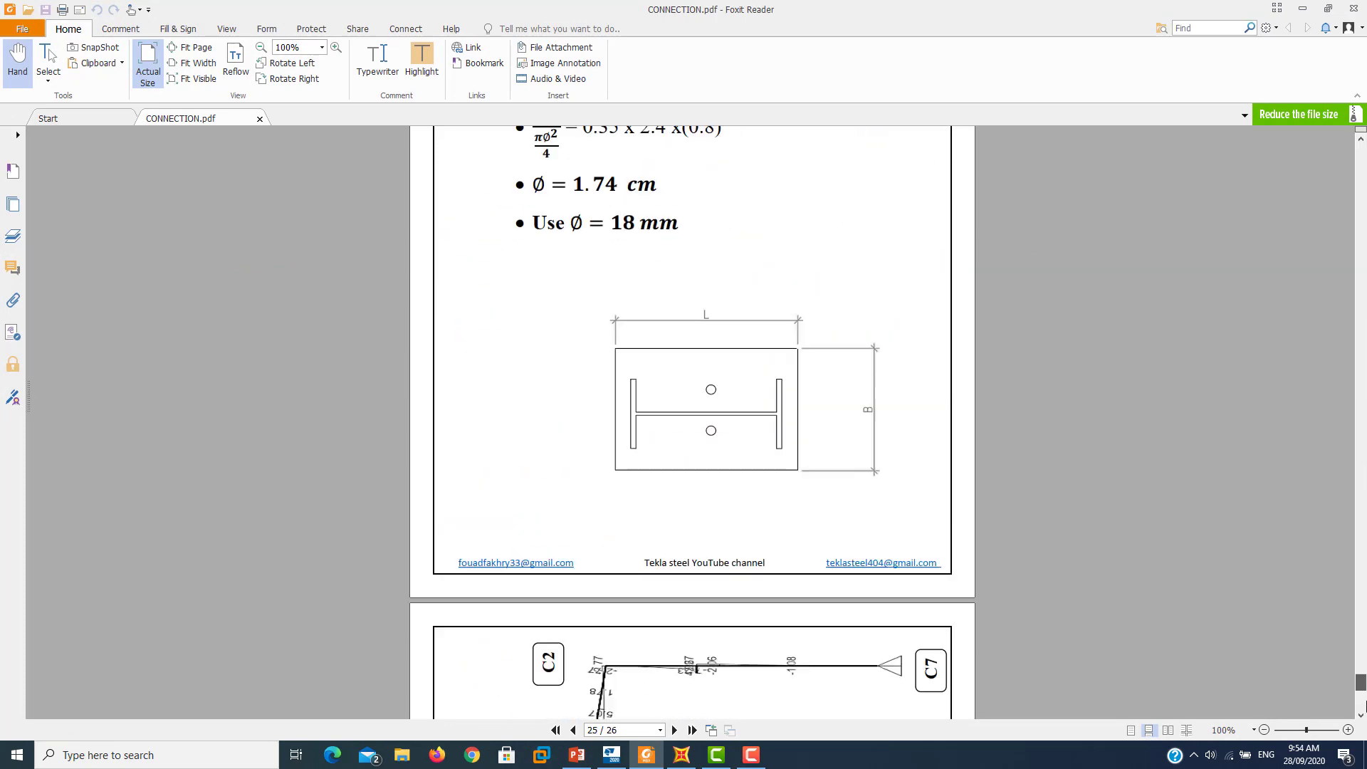
click(294, 80)
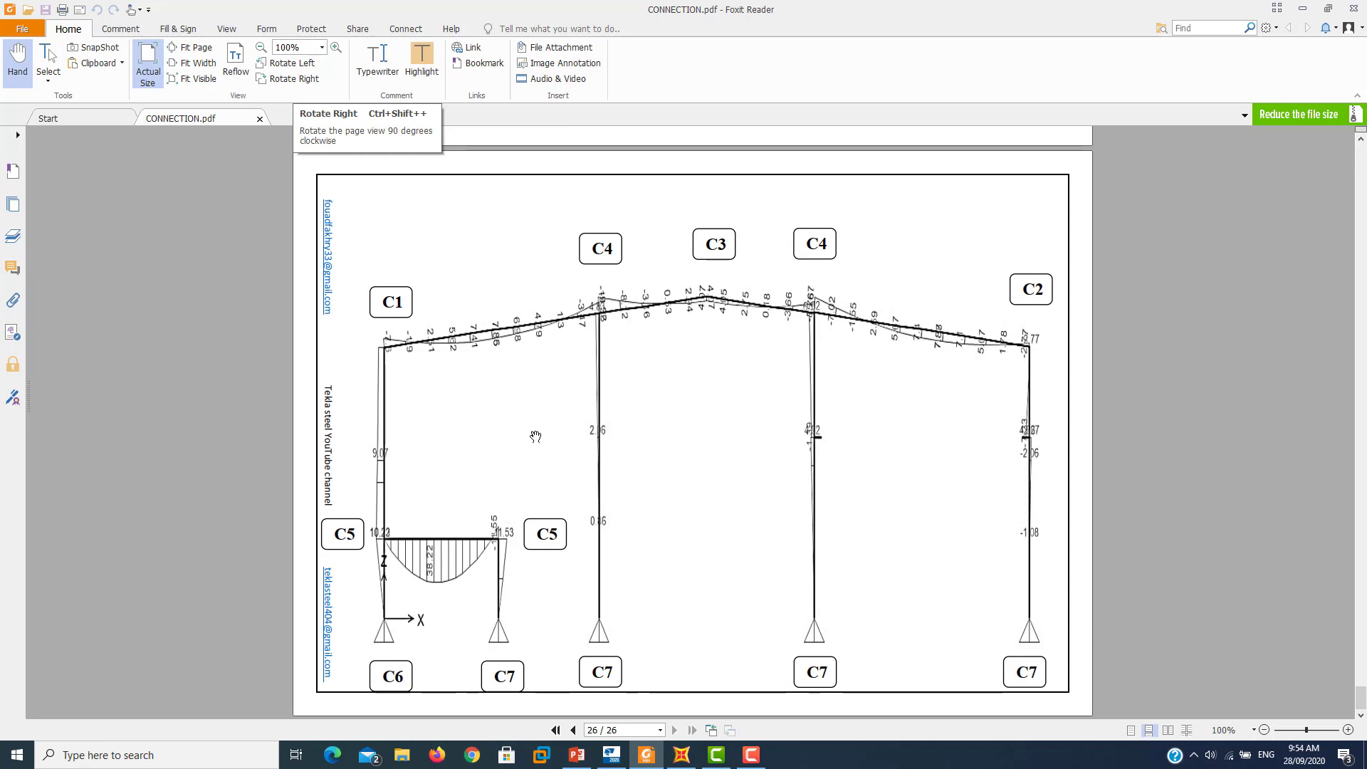
click(120, 29)
click(378, 48)
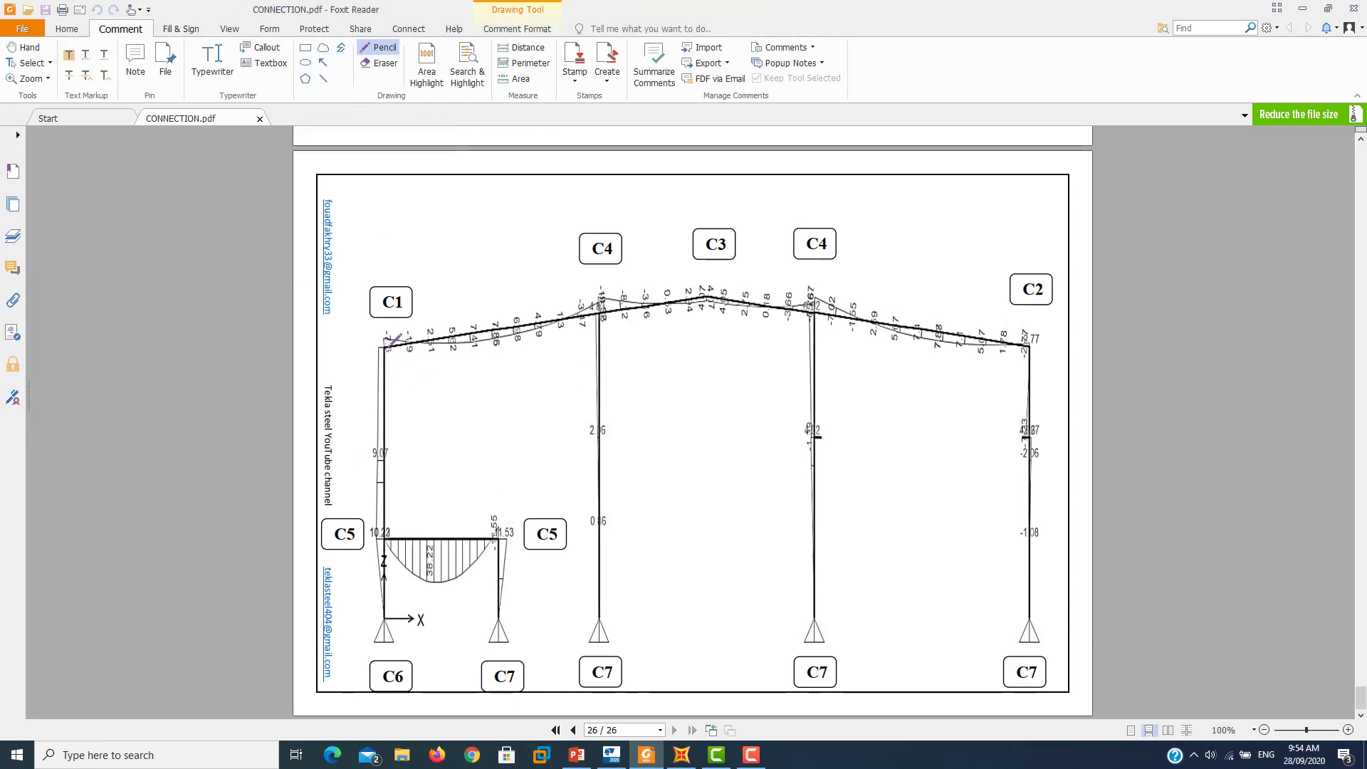
- Circle the C1, C3, C4 and C5 joints and labels in red, then return to page 1
drag(386, 352, 383, 350)
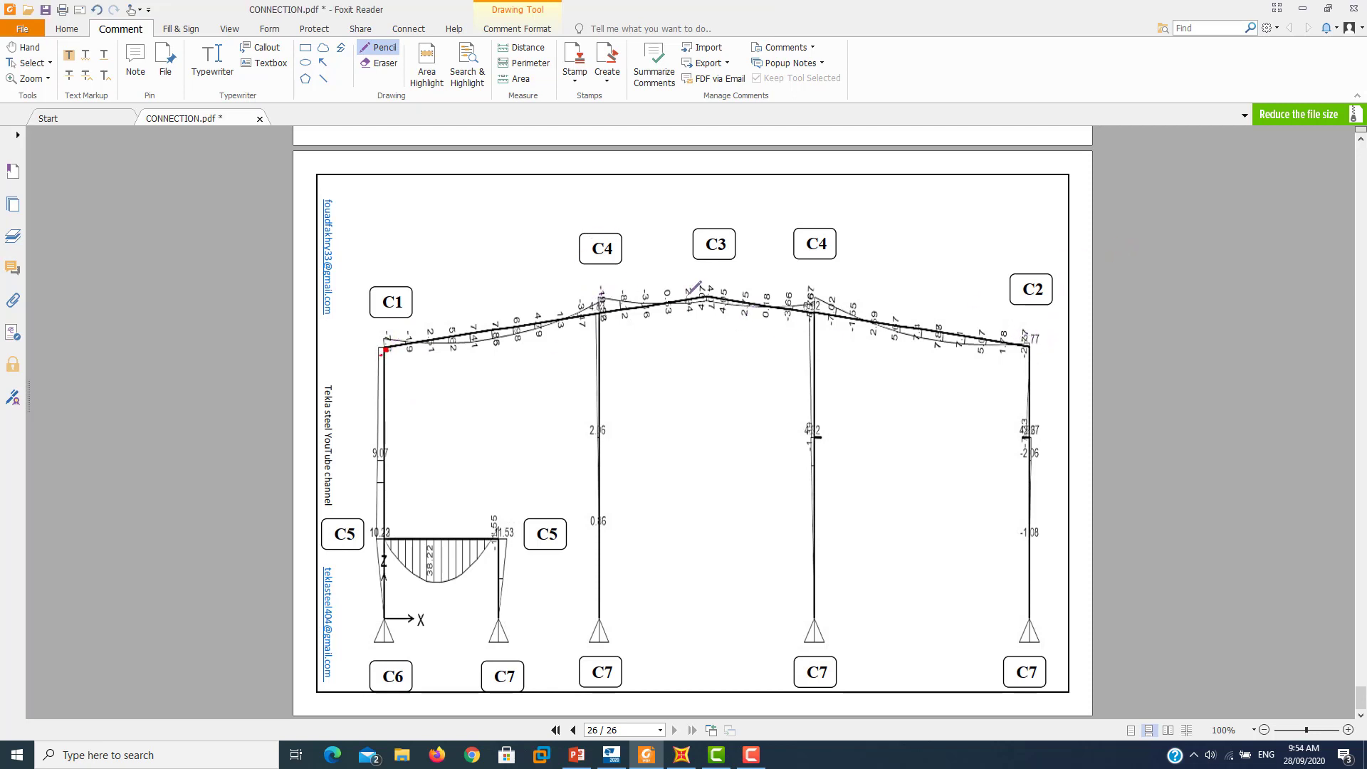
drag(593, 295, 583, 290)
drag(821, 282, 832, 287)
mouse_move(727, 277)
mouse_down()
mouse_move(682, 281)
mouse_move(745, 275)
mouse_up()
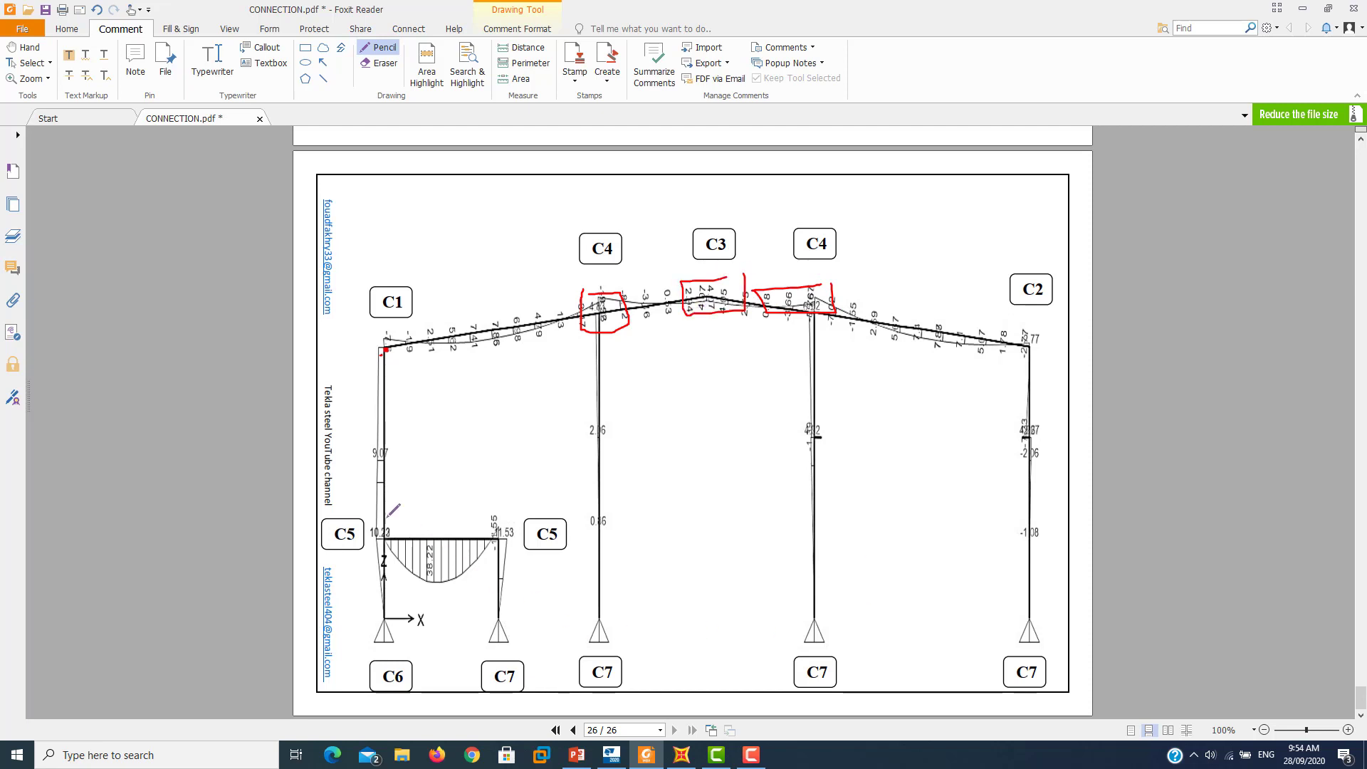
drag(344, 553, 385, 537)
drag(535, 552, 589, 532)
mouse_move(426, 269)
mouse_down()
mouse_move(371, 270)
mouse_move(363, 317)
mouse_move(453, 329)
mouse_move(411, 245)
mouse_up()
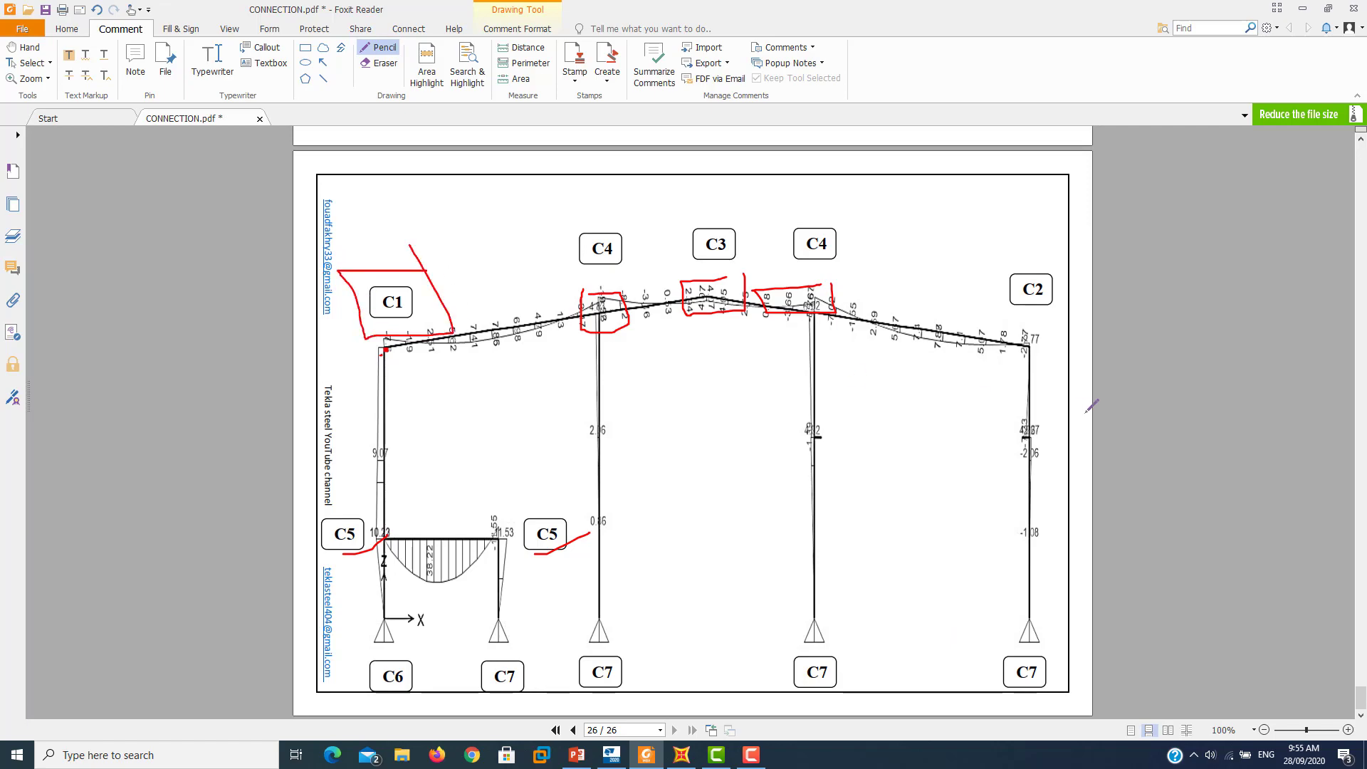
drag(1362, 701, 541, 114)
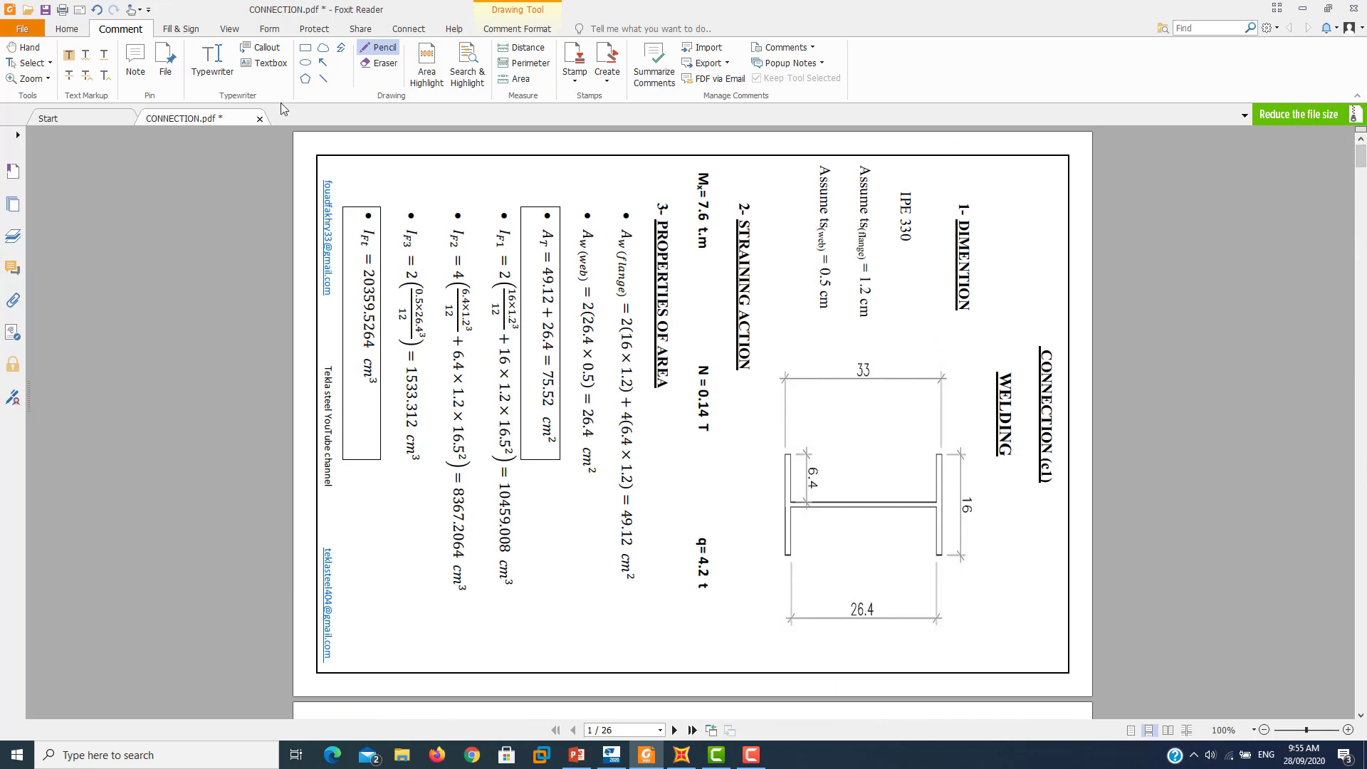
- Rotate page 1 back upright and circle the WELDING heading in red
click(71, 29)
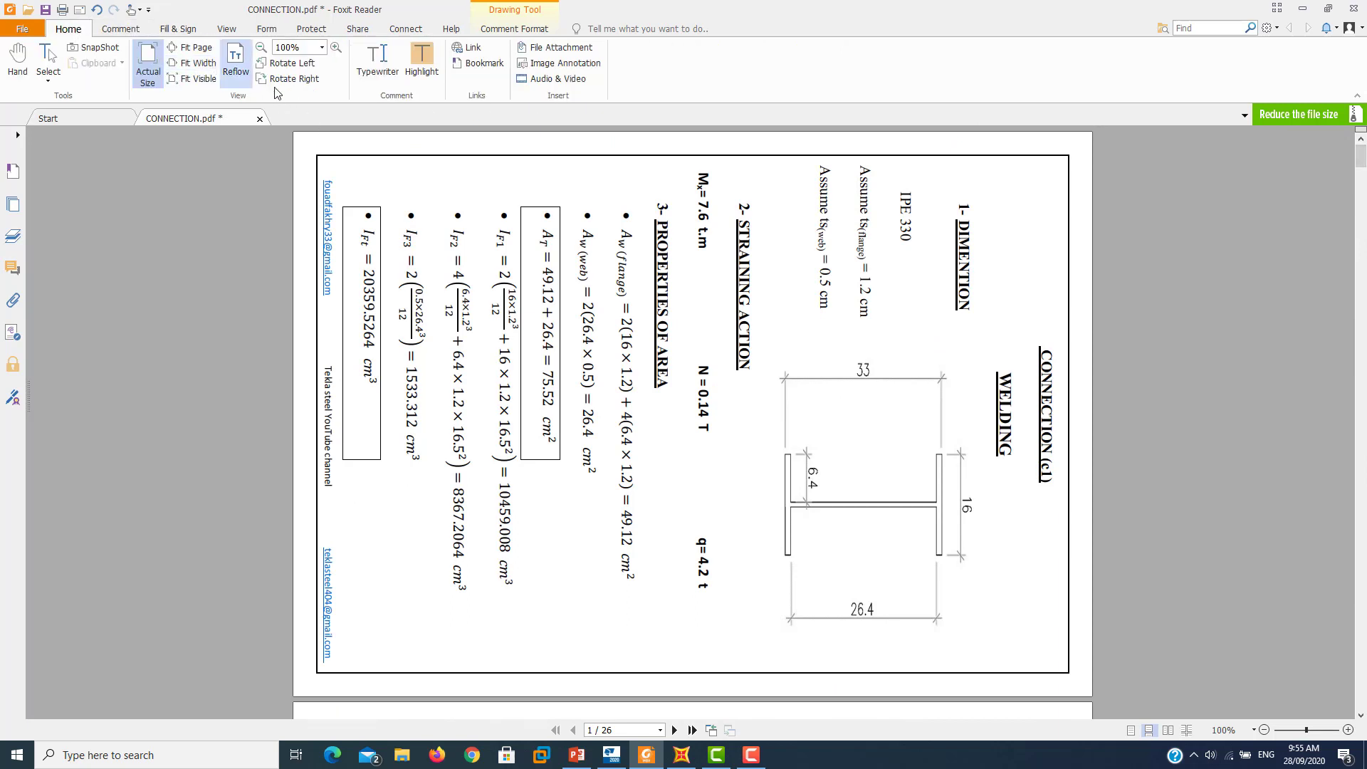
click(287, 63)
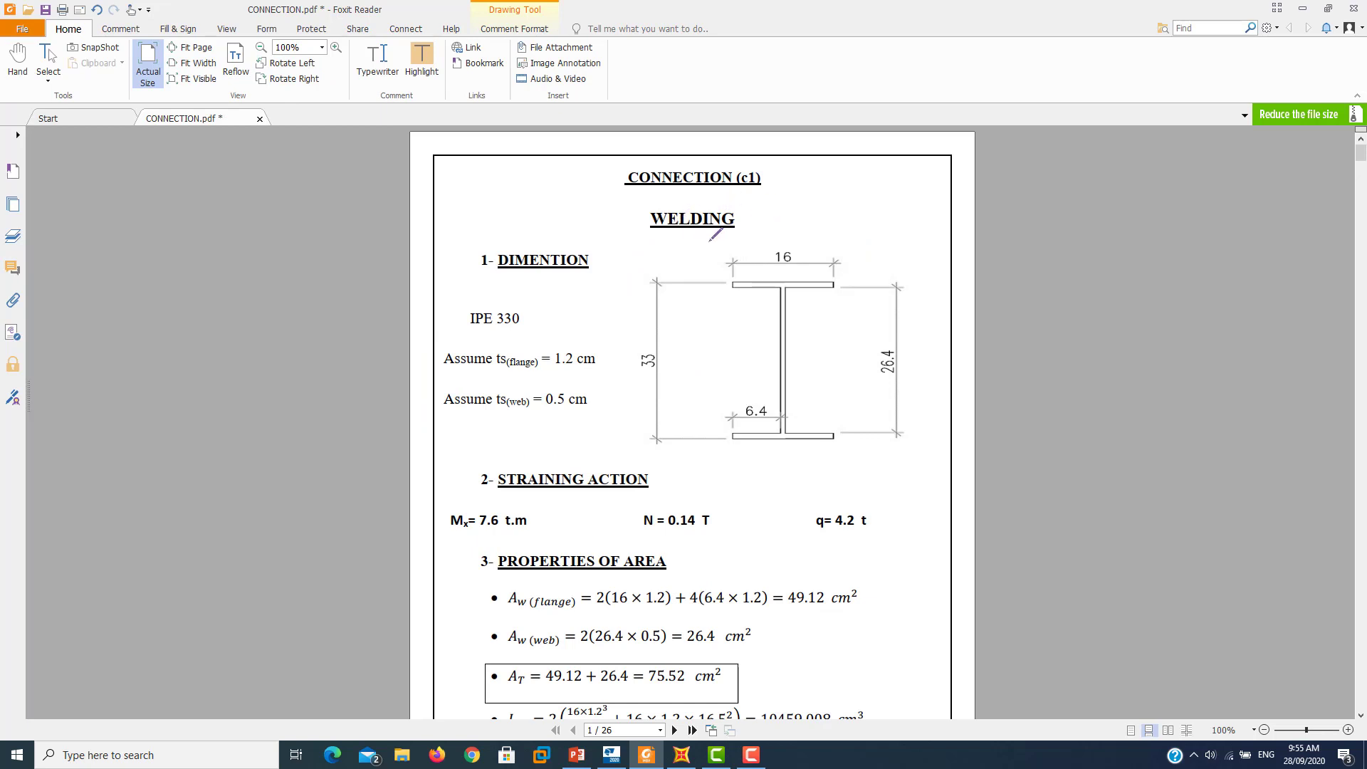
drag(703, 199, 712, 191)
scroll(791, 357, down, 5)
scroll(797, 349, down, 10)
scroll(769, 409, down, 5)
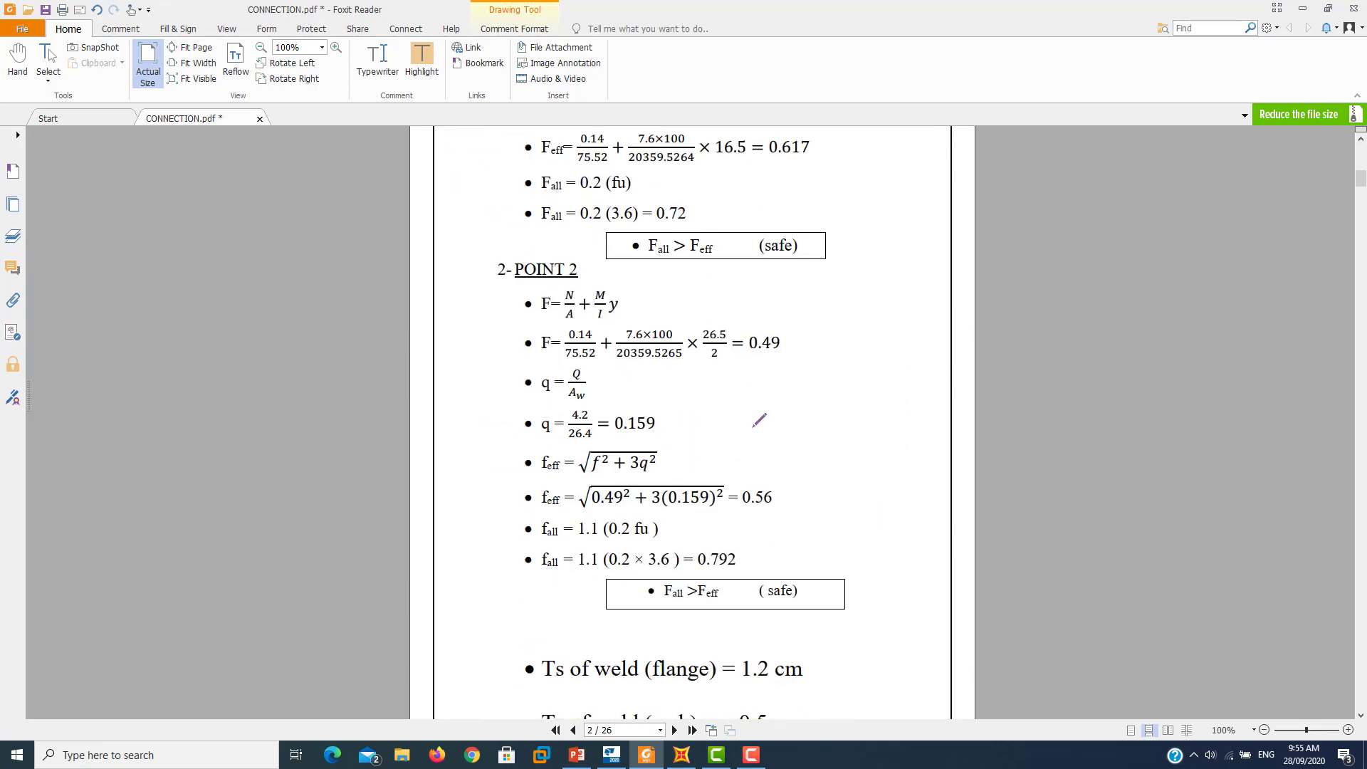
scroll(758, 425, down, 6)
- Circle the END PLATE and Bolts headings in red, then scroll back up to WELDING
drag(760, 491, 761, 489)
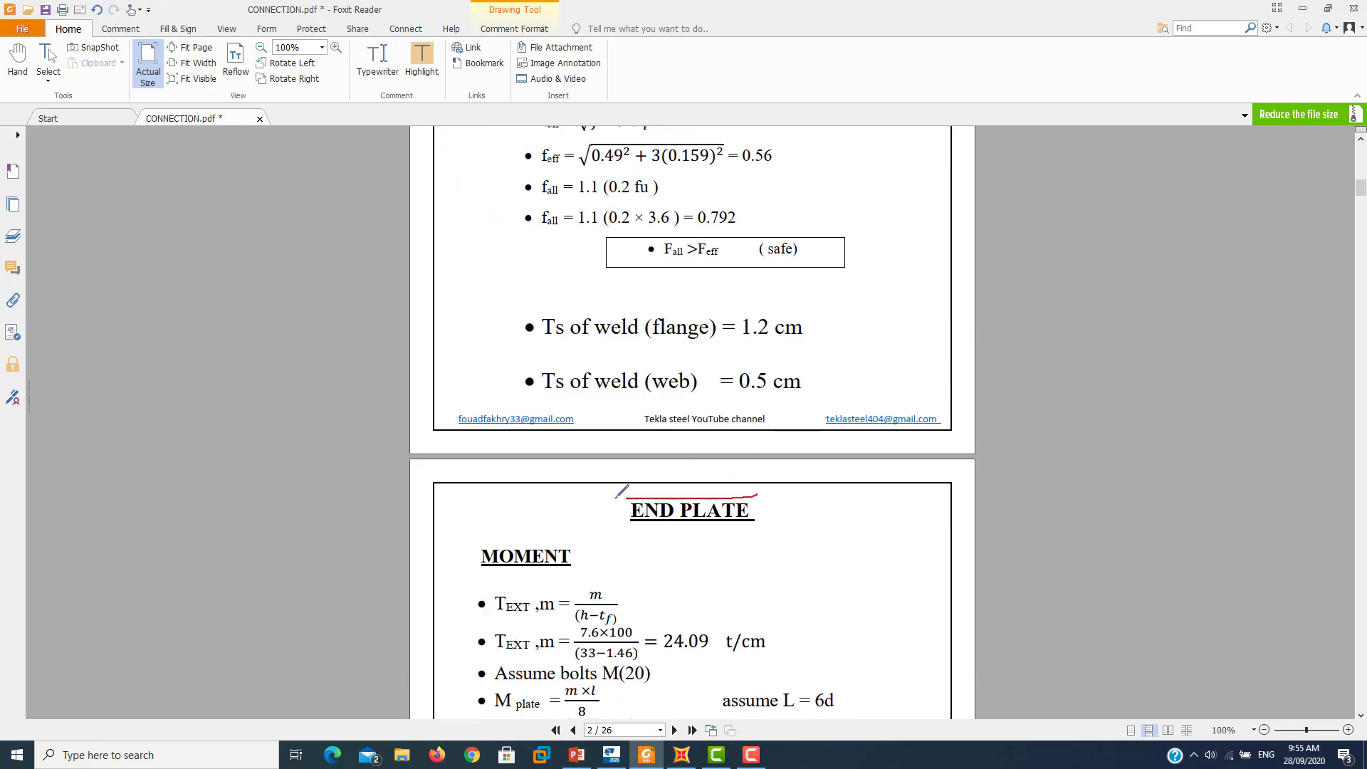
scroll(760, 491, down, 6)
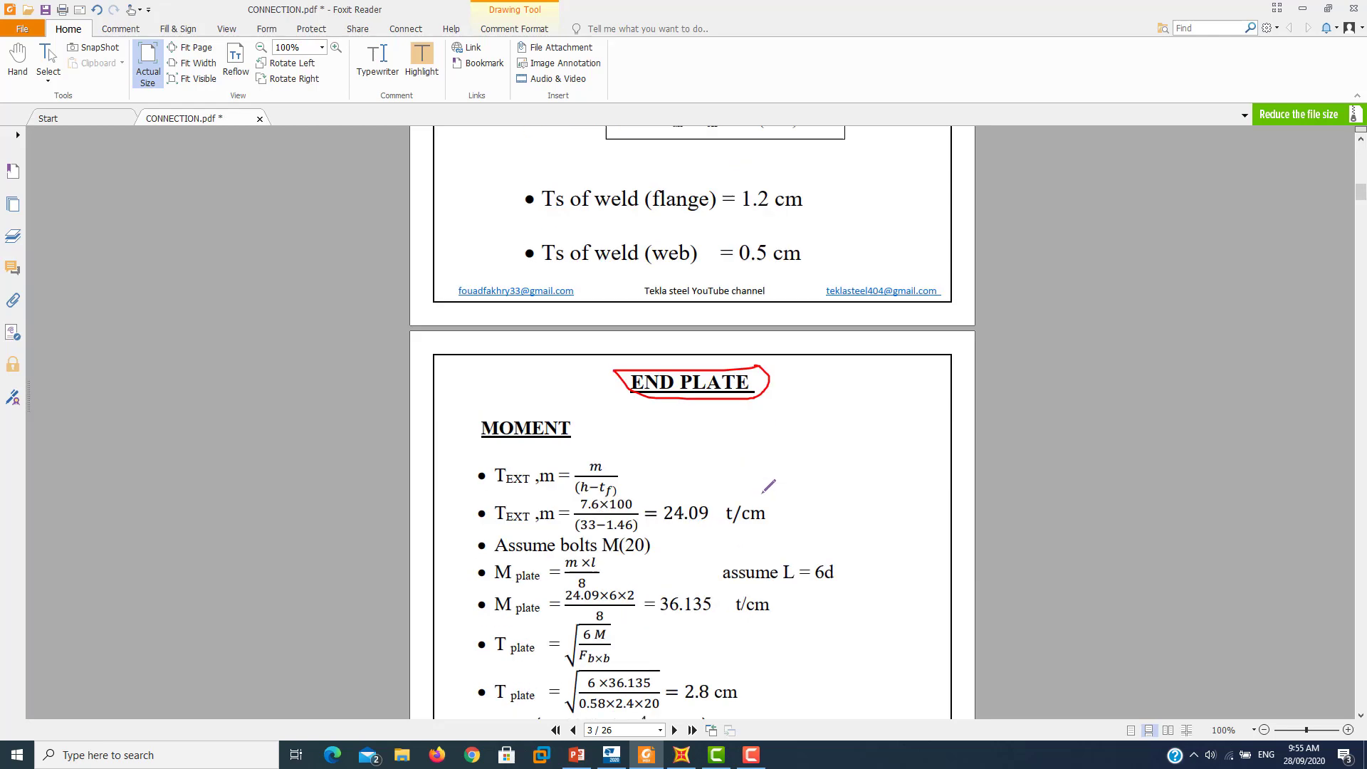
scroll(762, 491, down, 12)
scroll(765, 490, down, 6)
drag(726, 502, 728, 502)
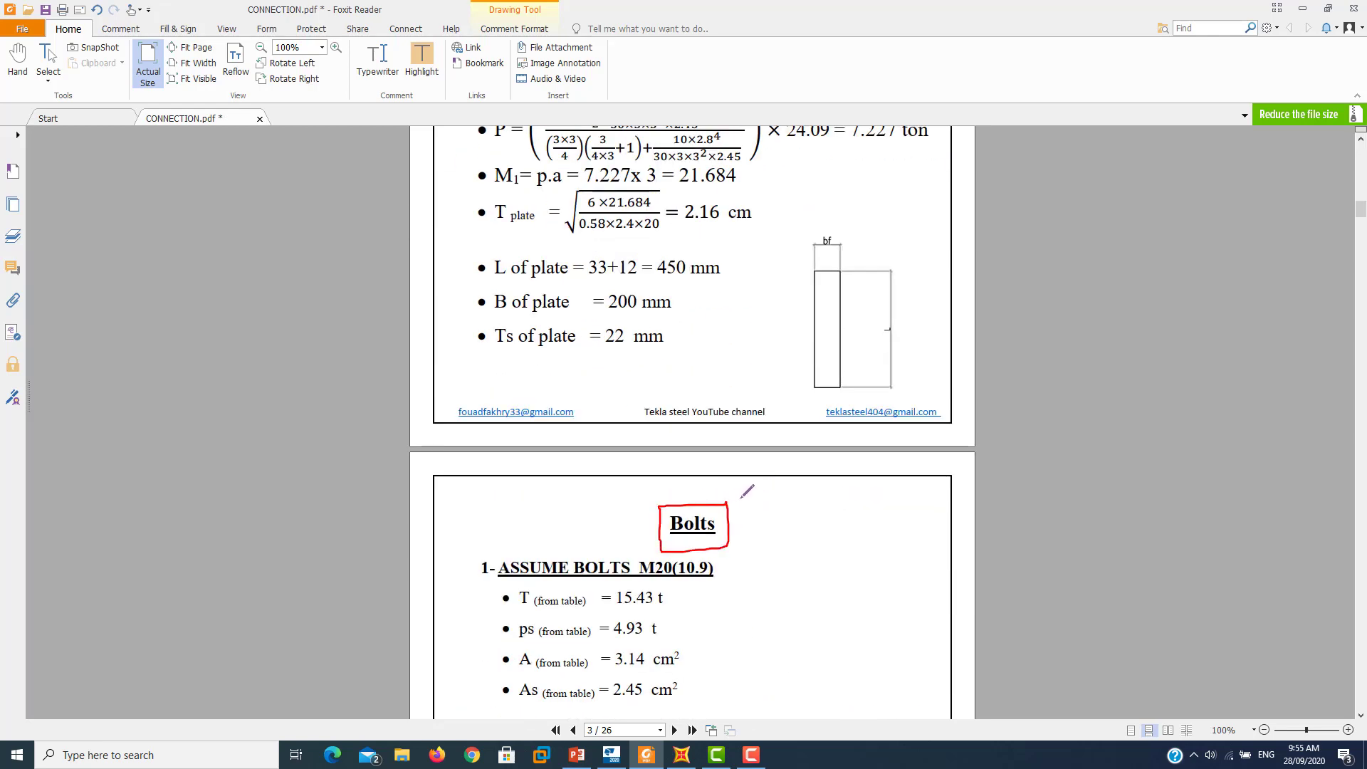
scroll(766, 516, up, 15)
scroll(772, 510, up, 10)
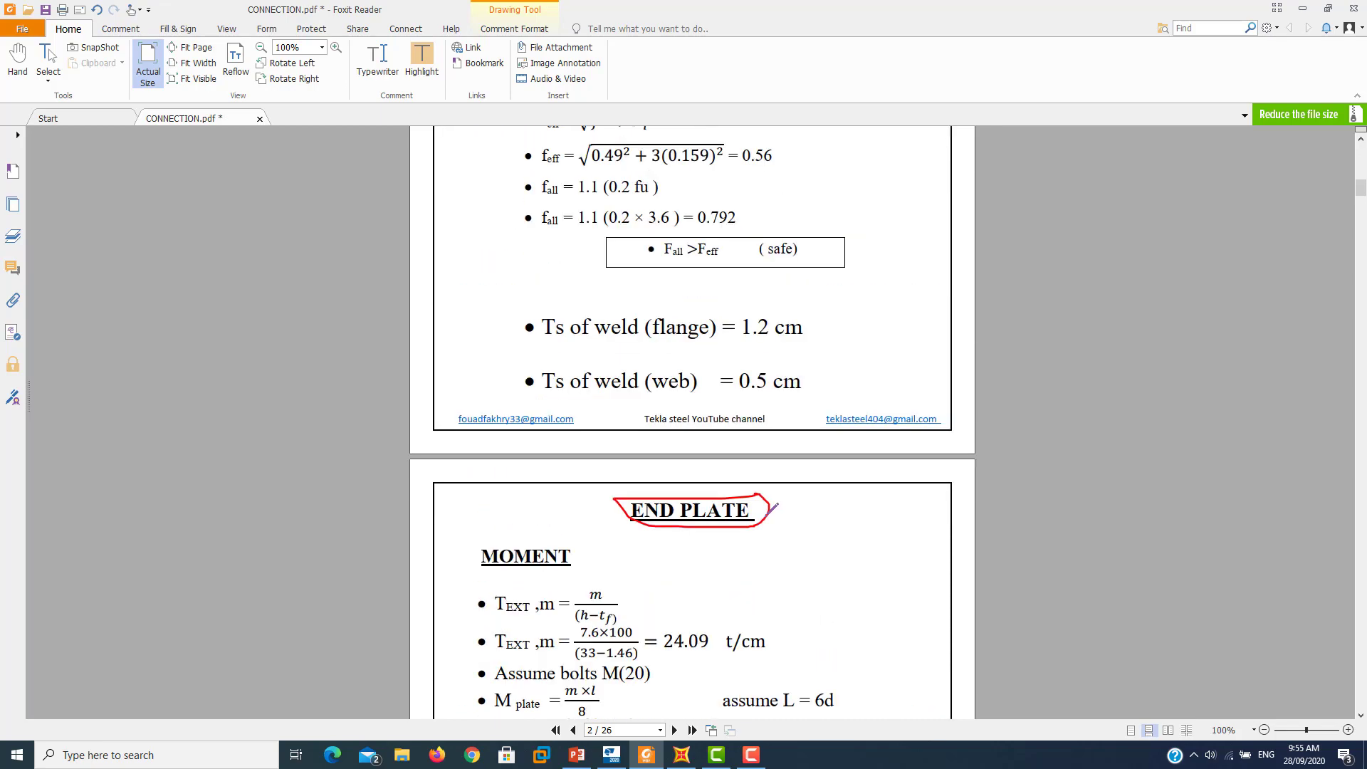
scroll(772, 510, up, 12)
scroll(772, 510, up, 14)
scroll(772, 510, up, 10)
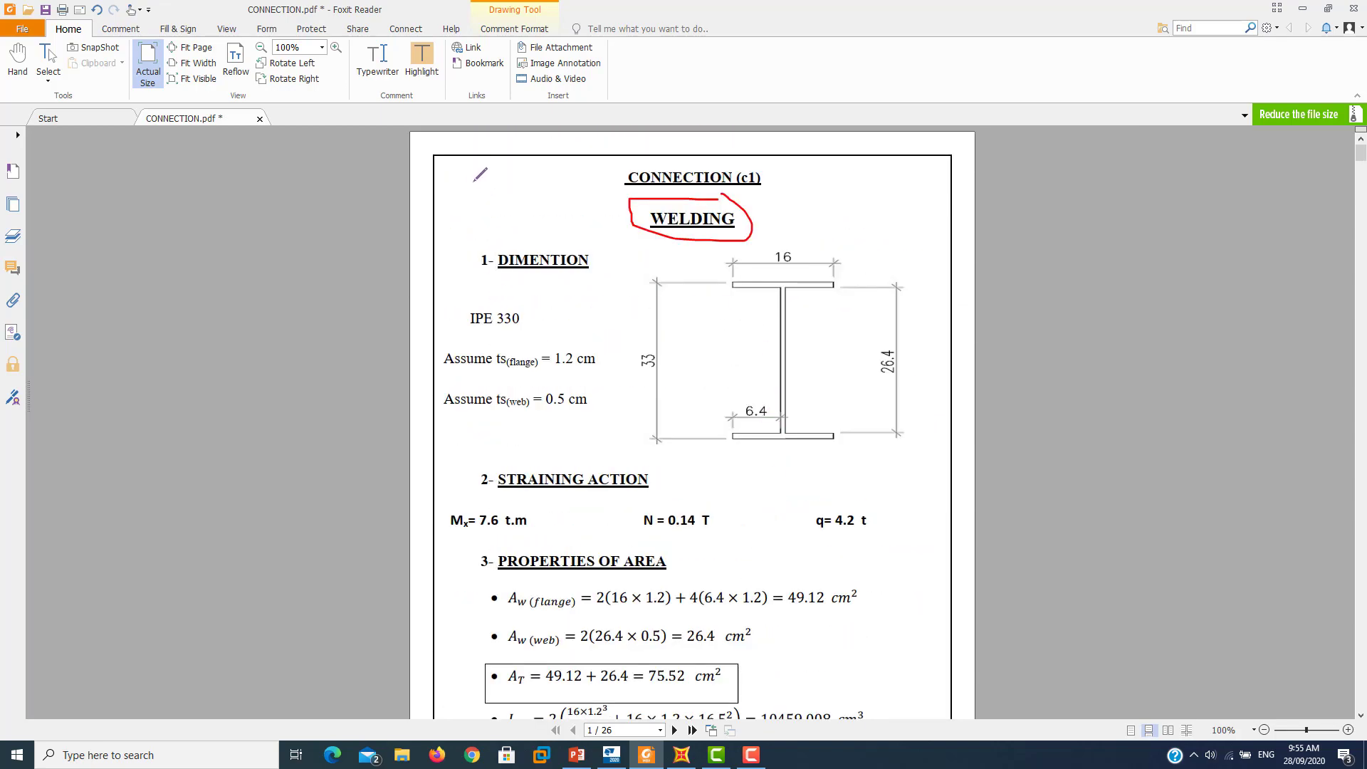
- Add red strokes by the title and underline IPE 330, 1.2 cm and 0.5 cm
drag(473, 171, 472, 232)
drag(456, 174, 573, 134)
mouse_move(482, 168)
mouse_down()
mouse_move(474, 181)
mouse_move(547, 140)
mouse_up()
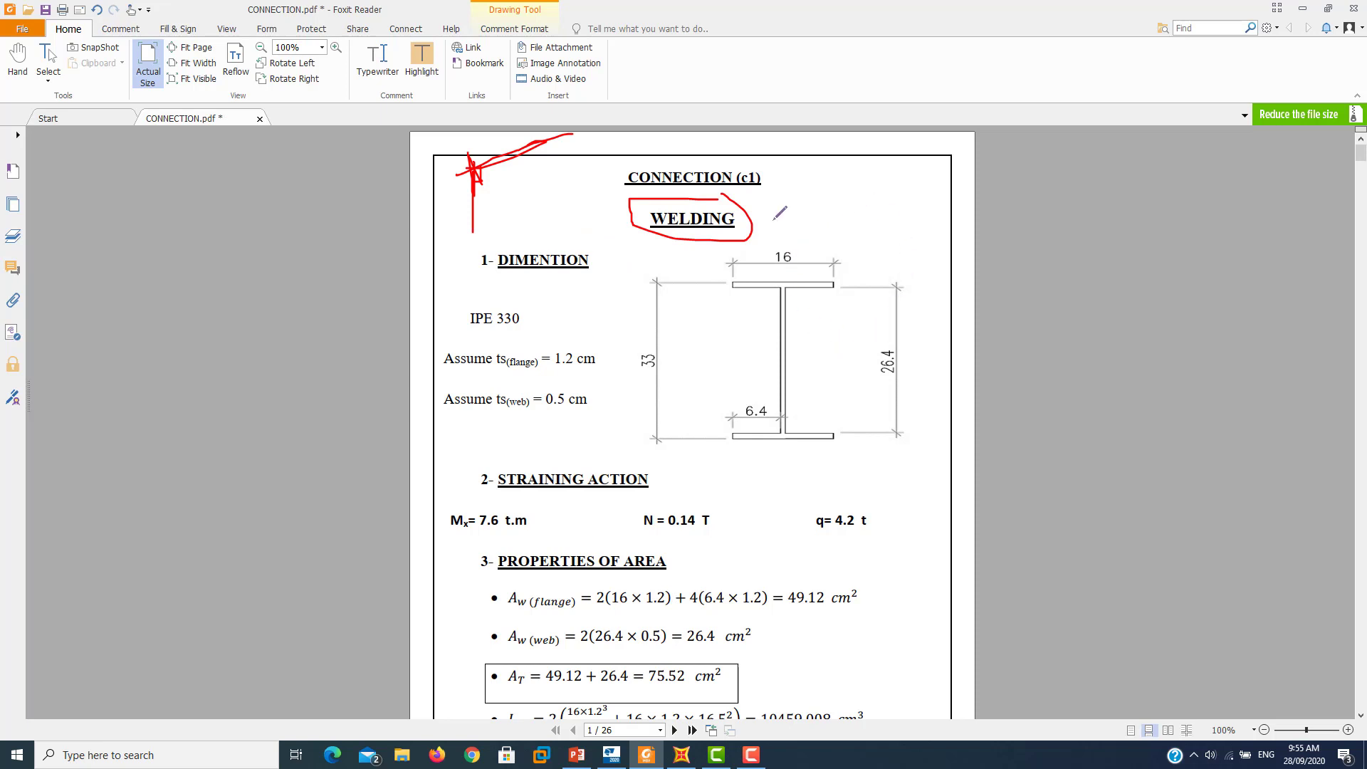
drag(466, 330, 521, 329)
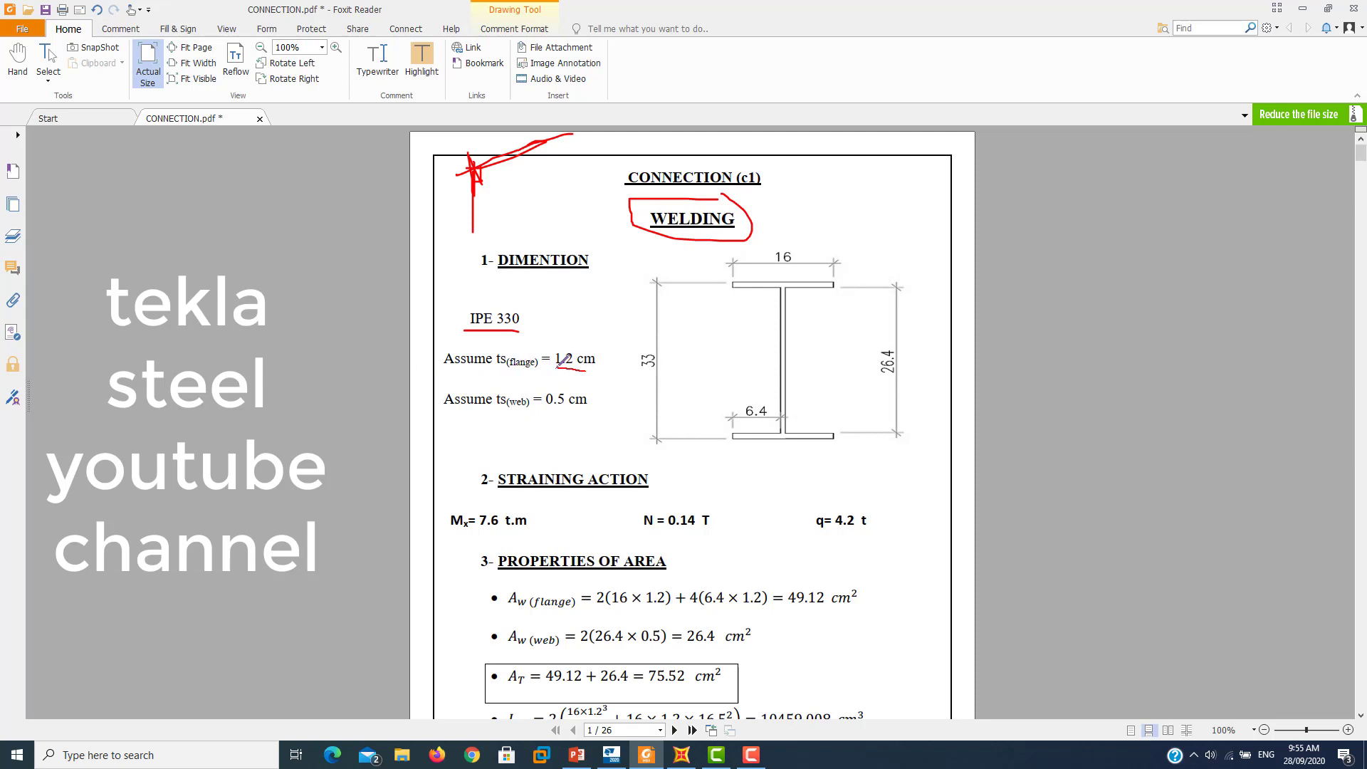
drag(555, 369, 597, 367)
drag(549, 413, 604, 413)
- Bracket the STRAINING ACTION number, underline the Mx, N and q = 4.2 t values, and circle 3-
scroll(579, 353, down, 1)
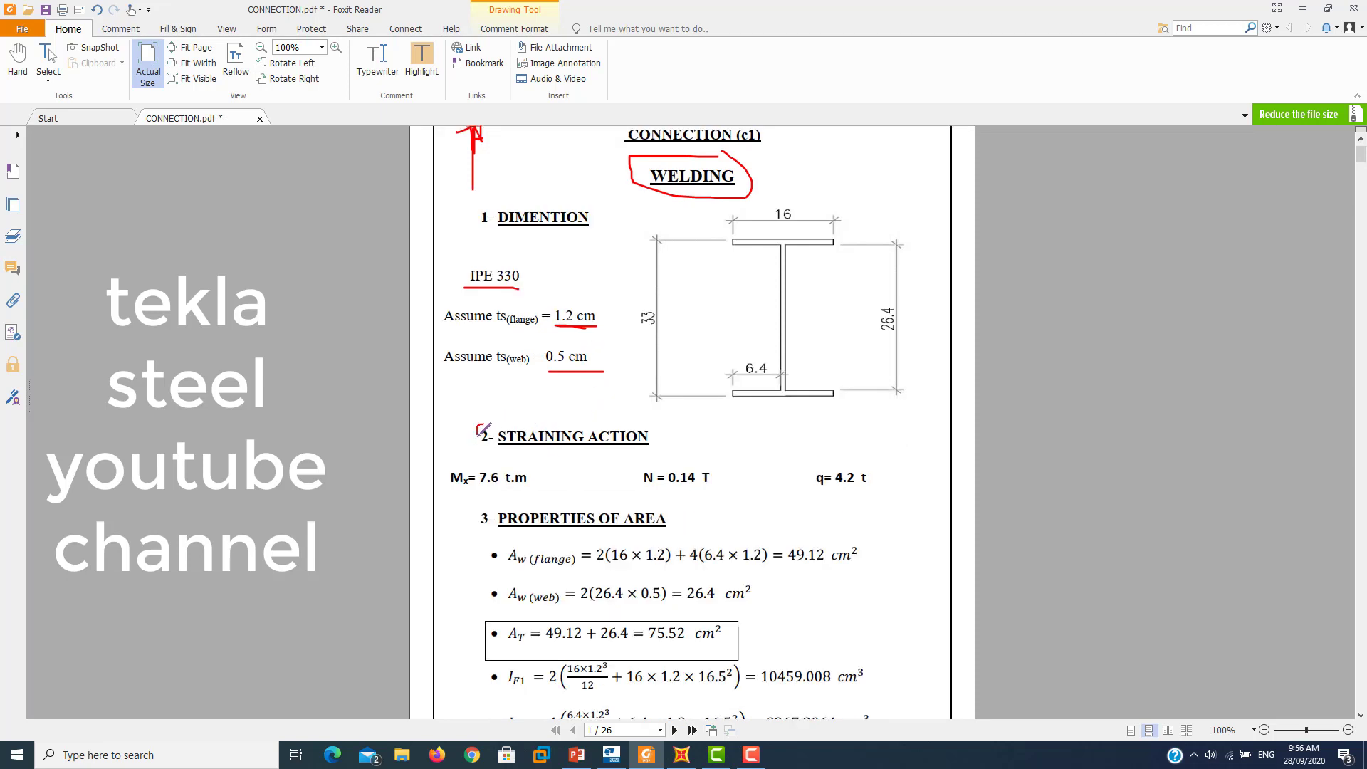
drag(479, 425, 487, 445)
drag(841, 381, 845, 376)
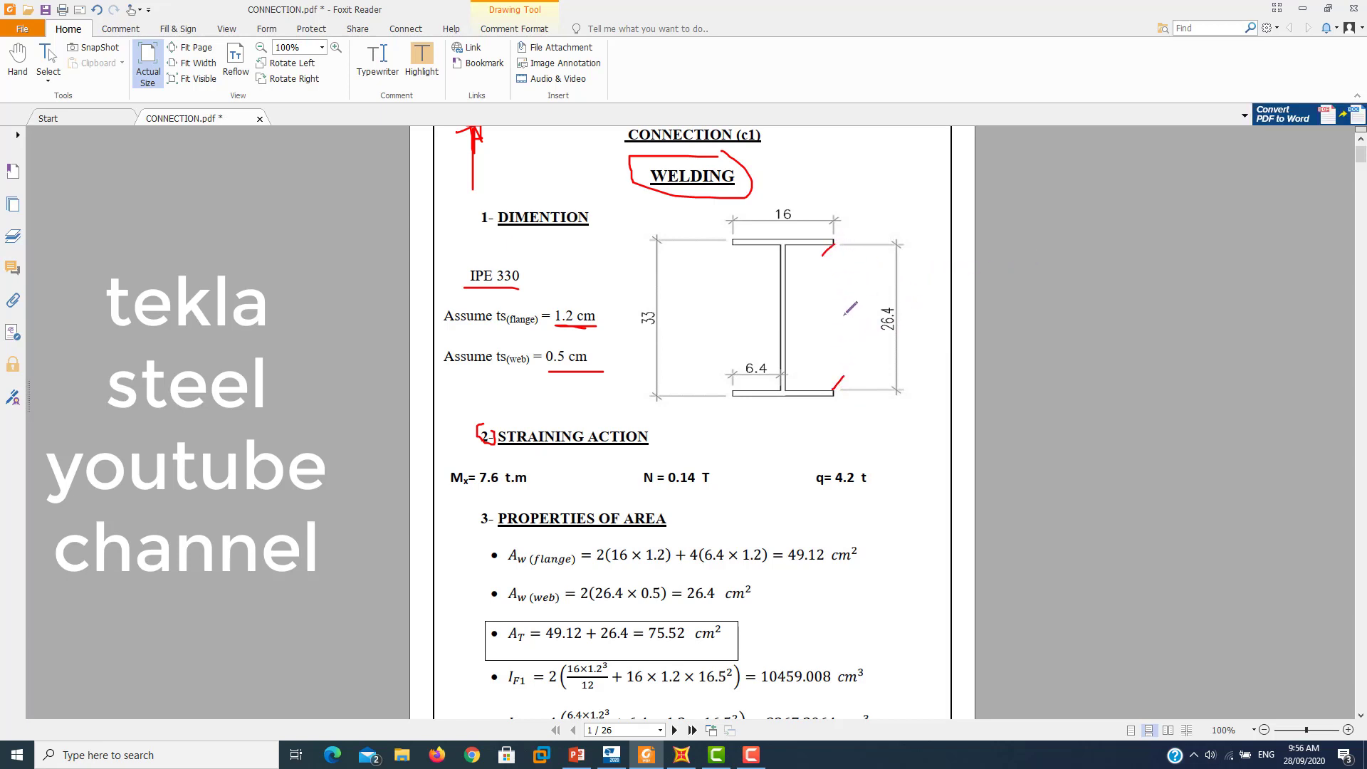
scroll(827, 317, down, 3)
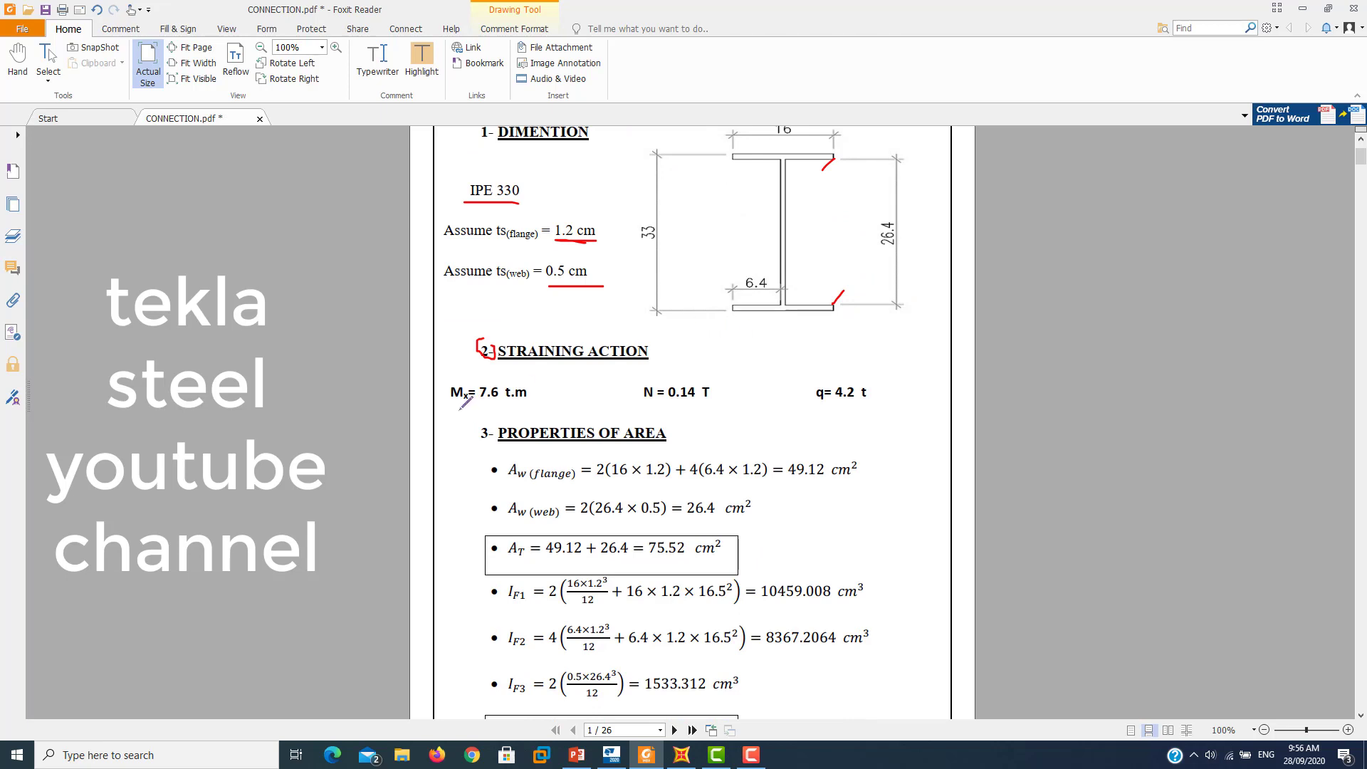
drag(460, 408, 511, 407)
drag(660, 408, 720, 407)
drag(876, 404, 826, 405)
mouse_move(492, 426)
mouse_down()
mouse_move(502, 430)
mouse_move(483, 425)
mouse_up()
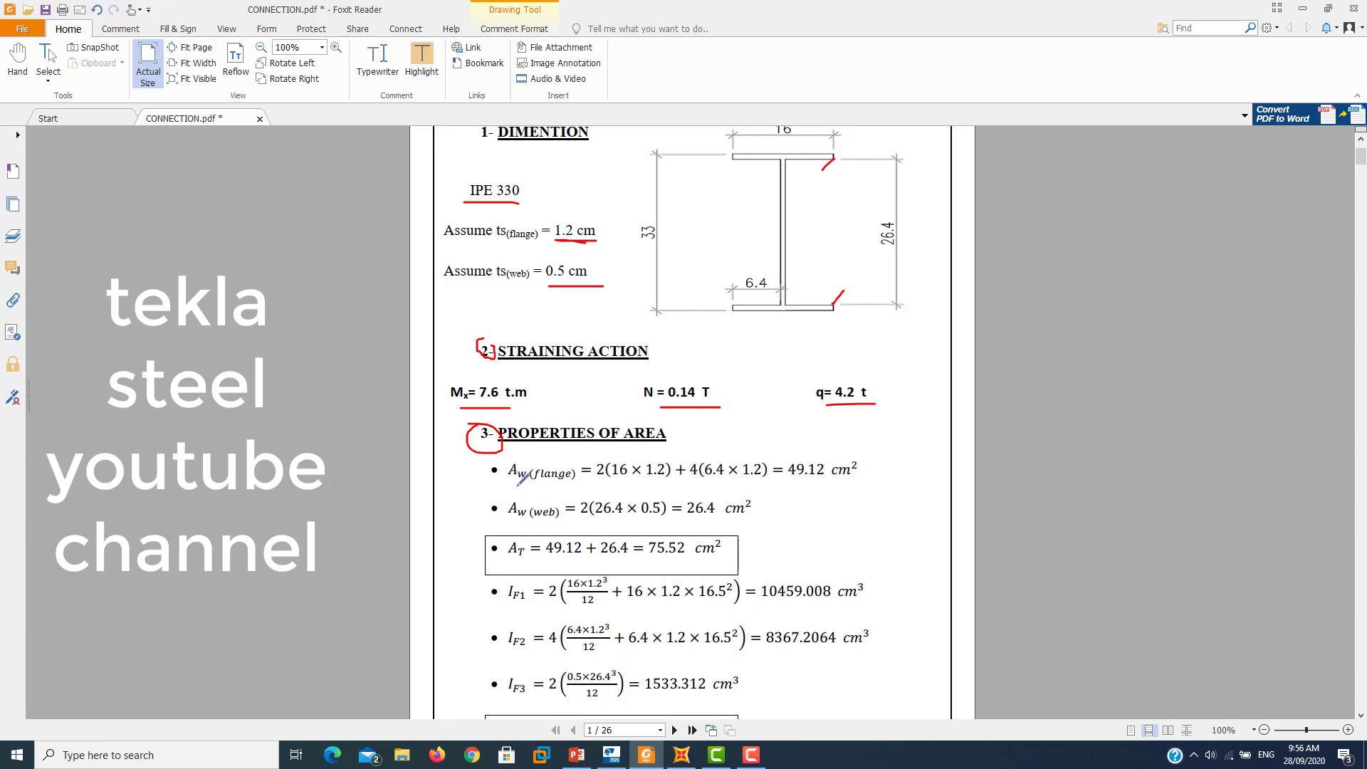
- Underline Aw and 16 × 1.2, box the 16 flange width, and trace both beam flanges
mouse_move(509, 486)
mouse_down()
mouse_move(523, 486)
mouse_move(519, 529)
mouse_move(545, 484)
mouse_up()
scroll(664, 348, up, 1)
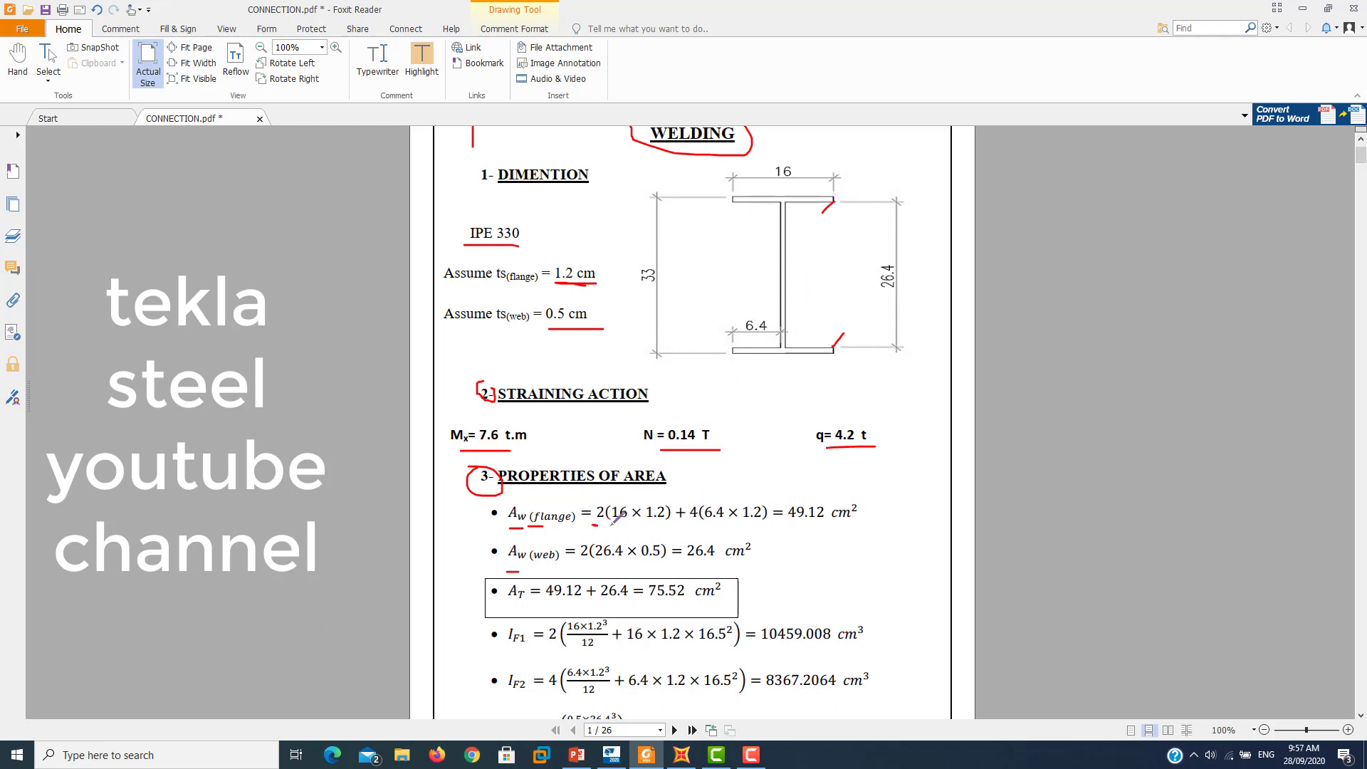
drag(611, 525, 666, 525)
drag(795, 163, 796, 183)
drag(585, 293, 625, 264)
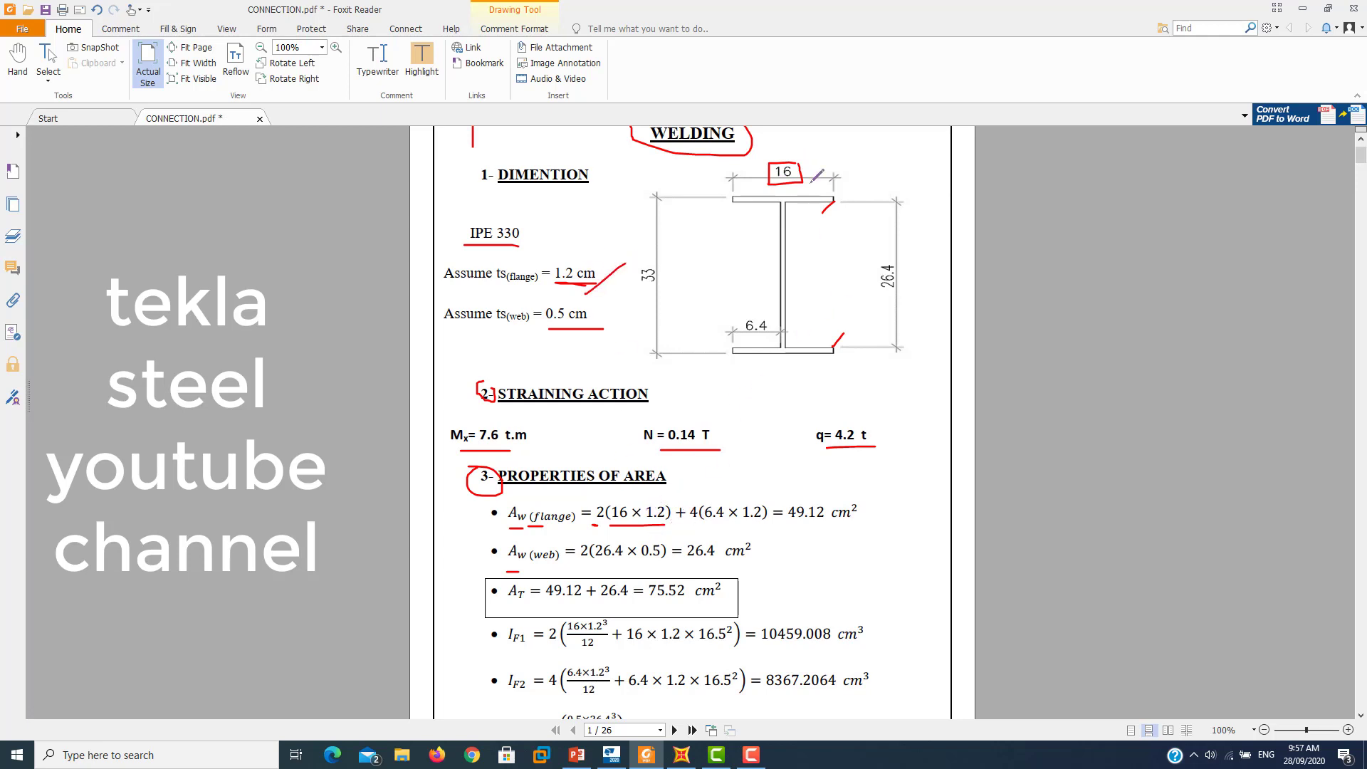
drag(832, 197, 733, 197)
drag(740, 354, 842, 352)
- Mark both I-beam flanges and underline 1.2), (flange) and the 49.12 flange area result
click(813, 199)
drag(769, 201, 769, 207)
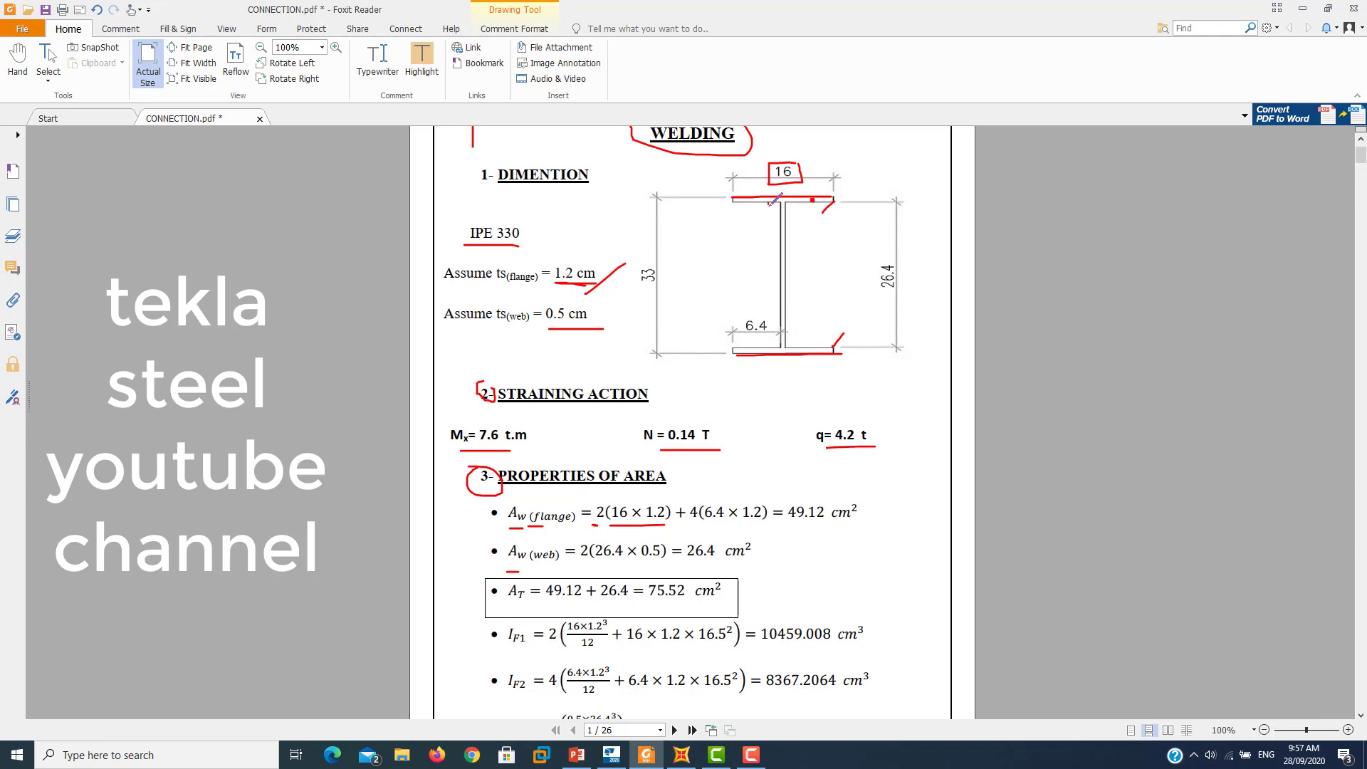
drag(763, 344, 800, 350)
drag(737, 529, 760, 529)
drag(537, 528, 545, 528)
drag(777, 527, 819, 525)
drag(581, 561, 588, 562)
- Bracket the 26.4 web depth, mark the flanges beside the web, and underline and tick 0.5
drag(785, 258, 774, 262)
mouse_move(910, 251)
mouse_down()
mouse_move(885, 299)
mouse_move(937, 288)
mouse_move(919, 255)
mouse_up()
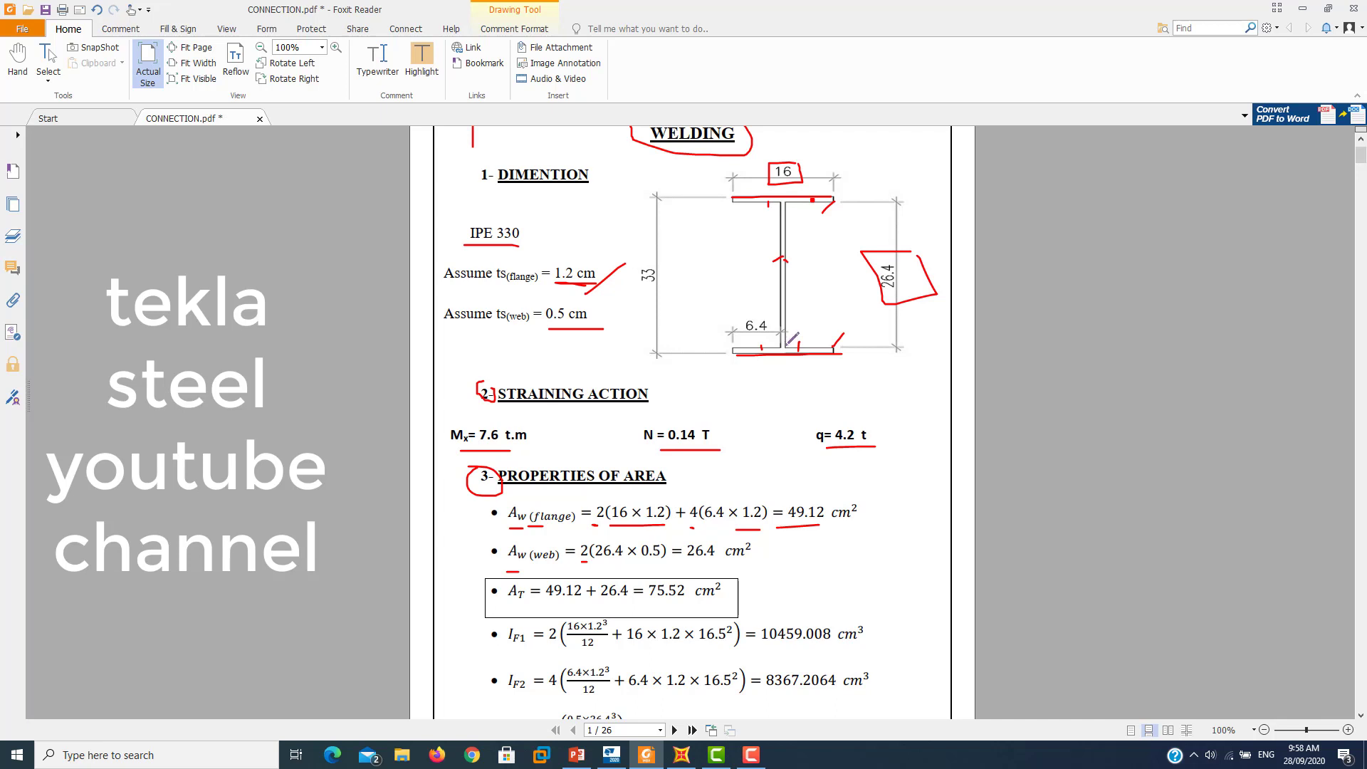
drag(788, 345, 768, 347)
drag(783, 205, 769, 205)
drag(641, 561, 656, 560)
drag(524, 335, 550, 314)
- Tick the Aw(flange) and Aw(web) bullets, underline A_T, and dot beneath 49.12
scroll(750, 492, down, 1)
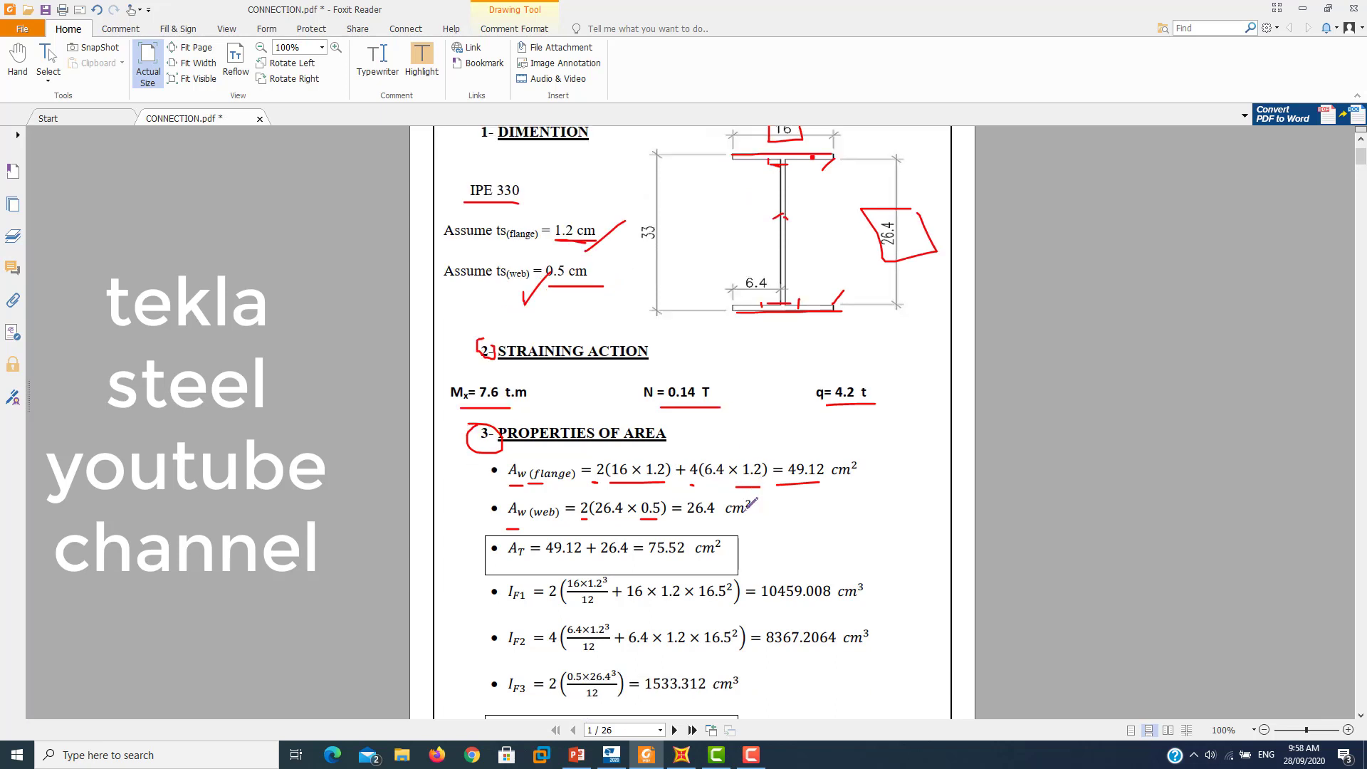
drag(472, 487, 527, 460)
drag(461, 525, 525, 491)
drag(491, 565, 518, 565)
click(809, 479)
- Underline the 2( in the I_F1 line and bracket its bullet in the margin
scroll(555, 561, down, 1)
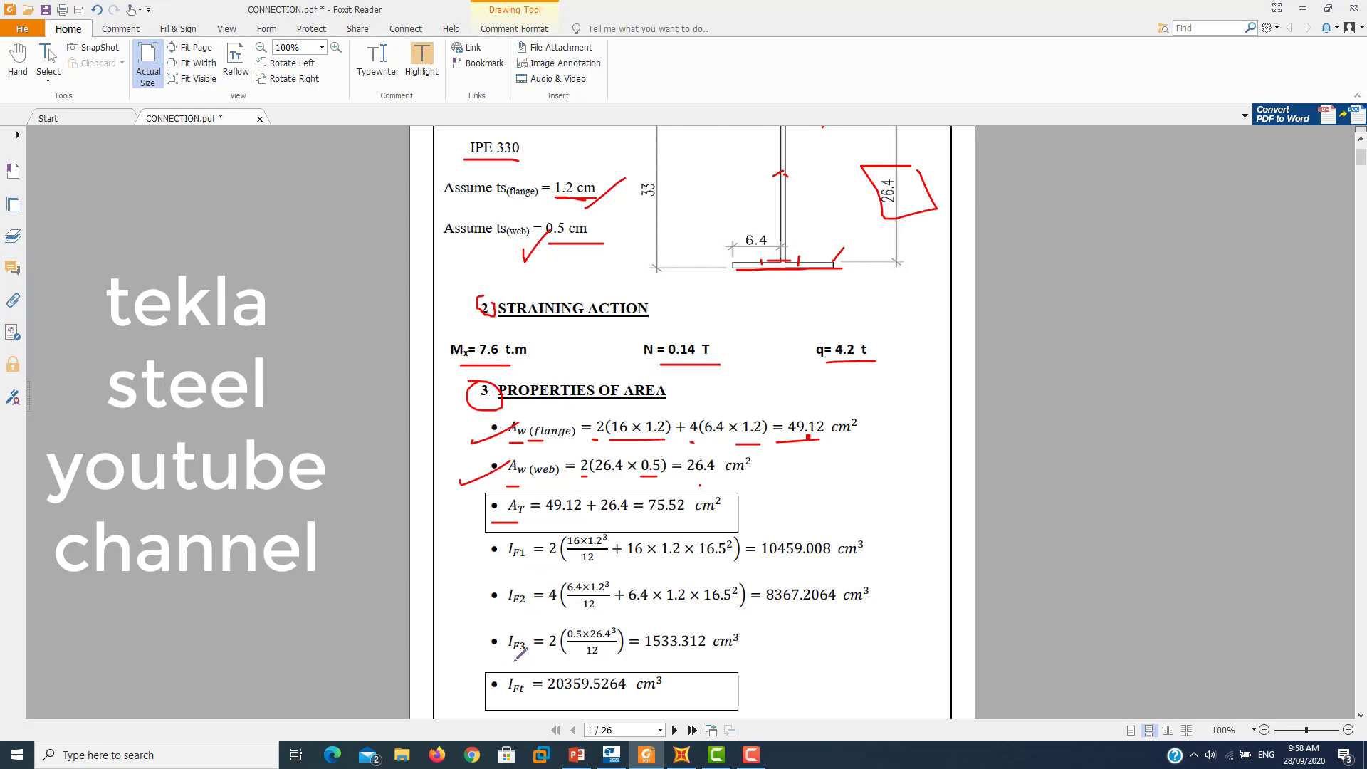
scroll(518, 591, down, 4)
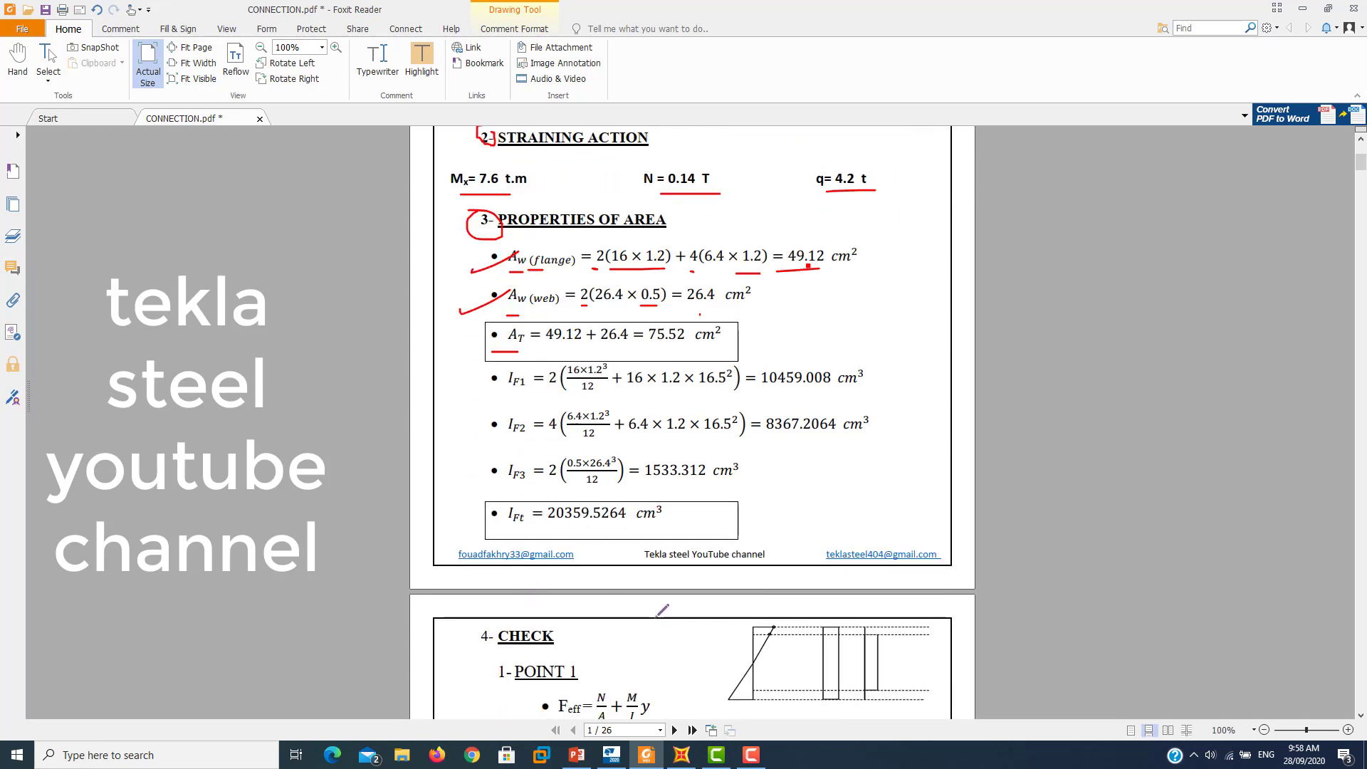
scroll(631, 656, up, 4)
scroll(631, 655, up, 1)
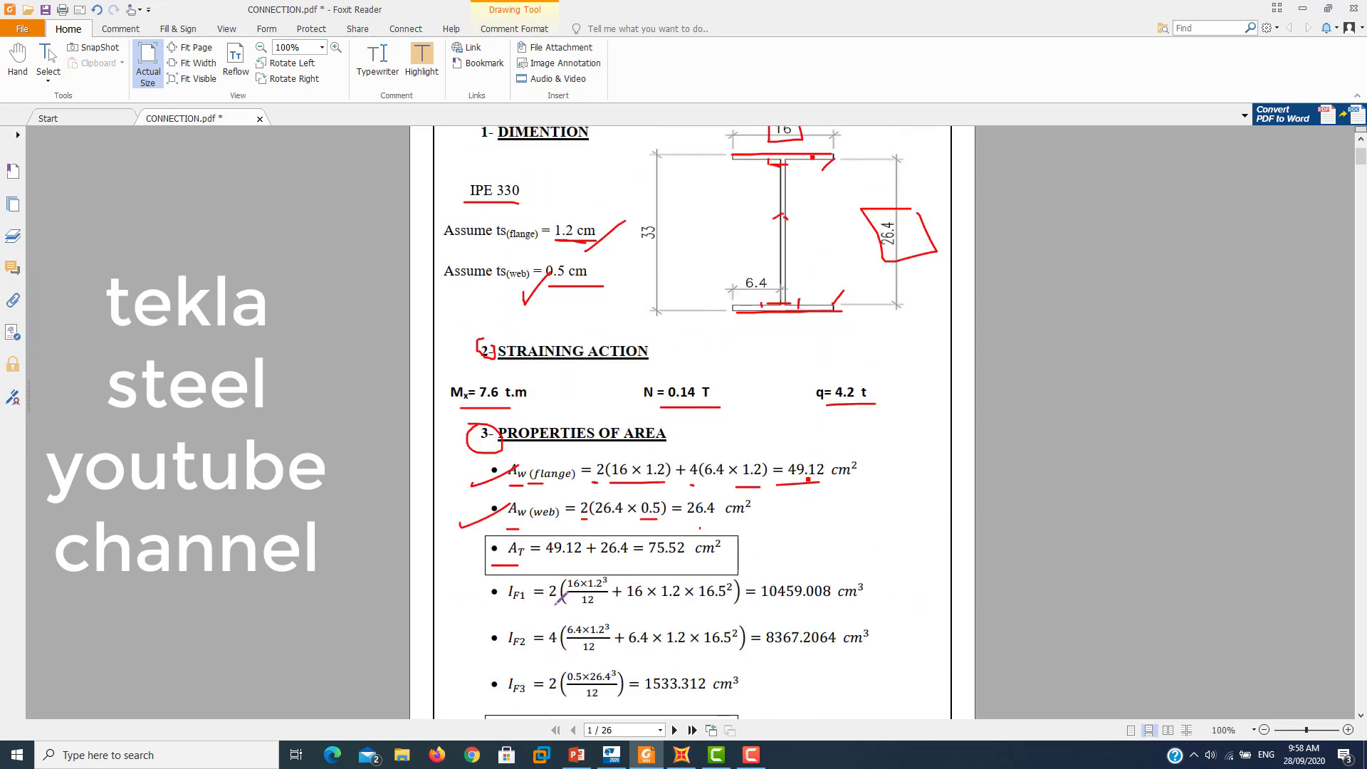
drag(544, 605, 562, 604)
drag(453, 586, 478, 597)
- Underline 16 and 1.2 in I_F1 and draw a red horizontal axis across the I-beam
drag(630, 605, 639, 606)
drag(659, 607, 725, 608)
mouse_move(595, 232)
mouse_down()
mouse_move(987, 232)
mouse_move(957, 265)
mouse_up()
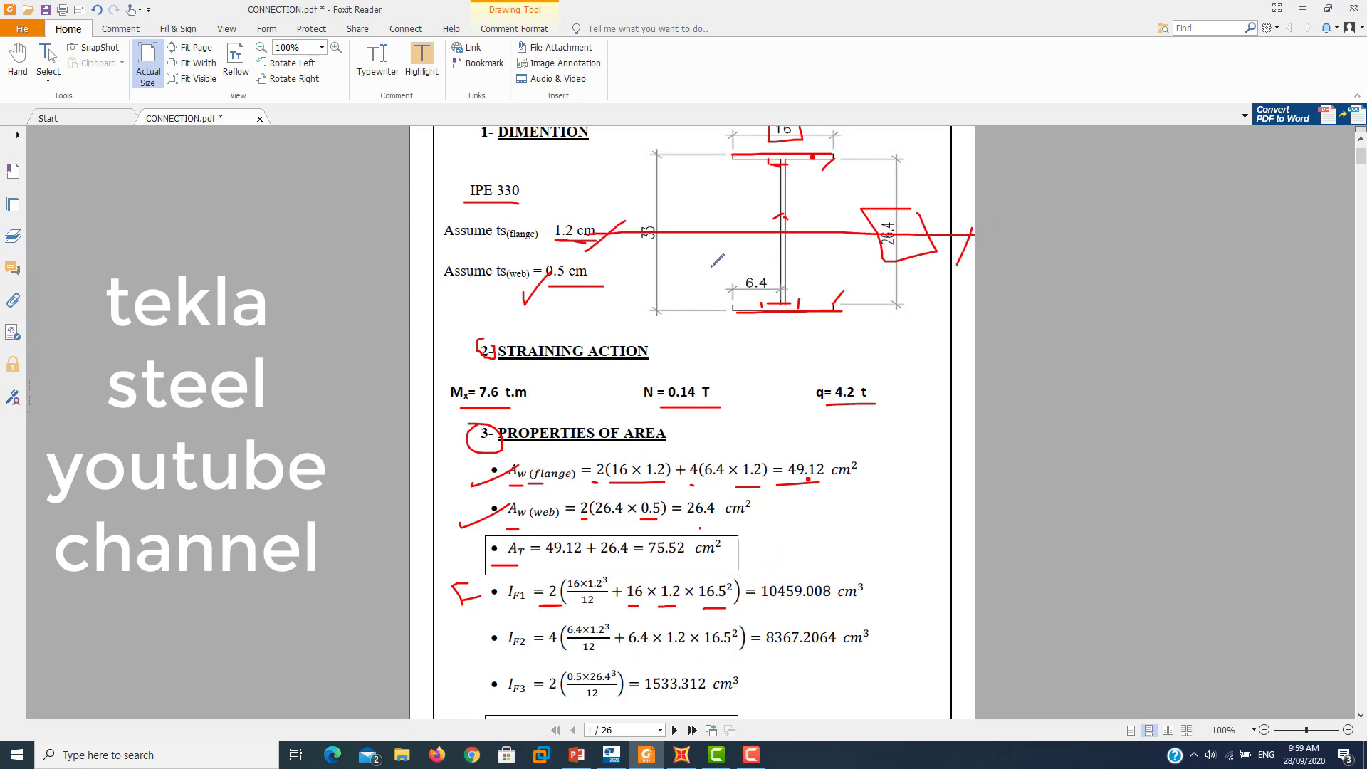
drag(605, 220, 597, 261)
drag(844, 229, 762, 230)
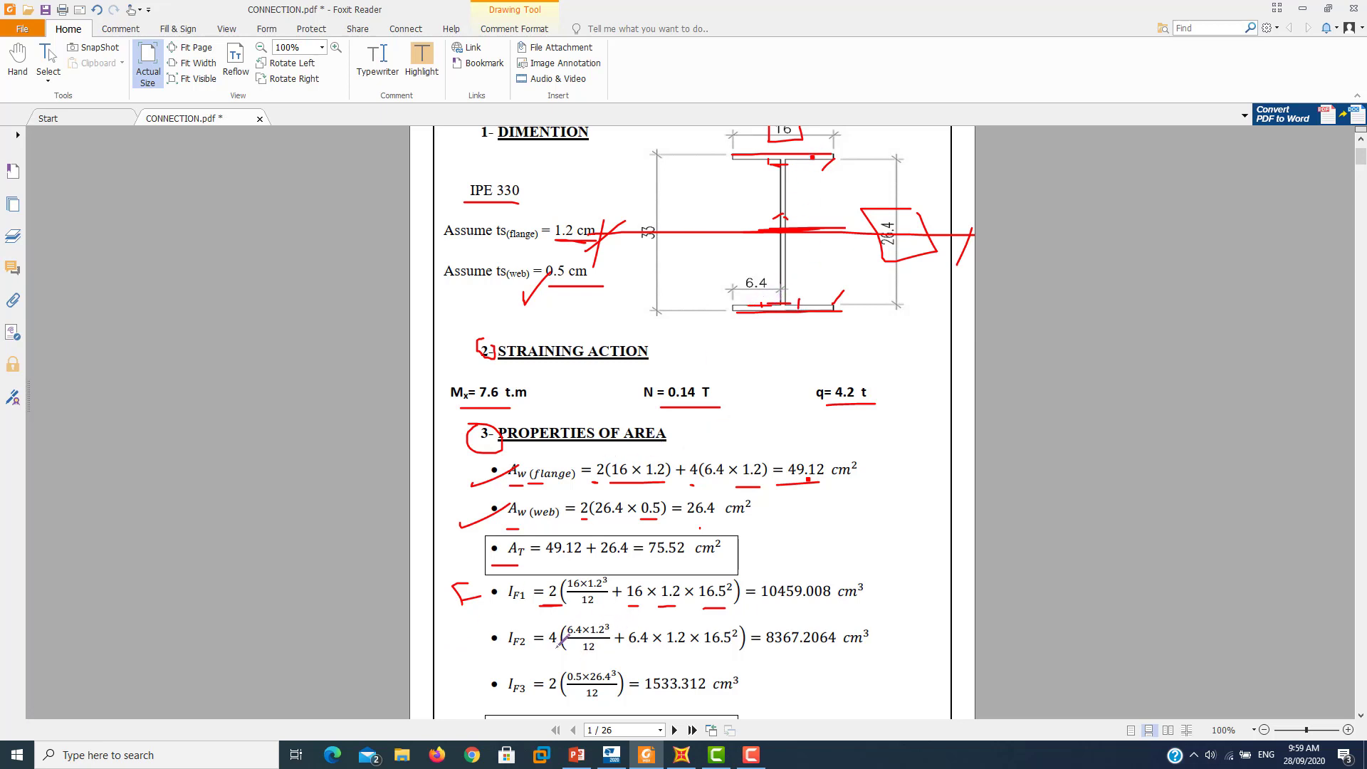
- Circle the 4, underline 6.4, and arc over the fraction in the I_F2 formula
drag(559, 645, 560, 645)
drag(627, 655, 647, 656)
mouse_move(576, 620)
mouse_down()
mouse_move(626, 619)
mouse_move(617, 639)
mouse_move(641, 609)
mouse_move(732, 649)
mouse_up()
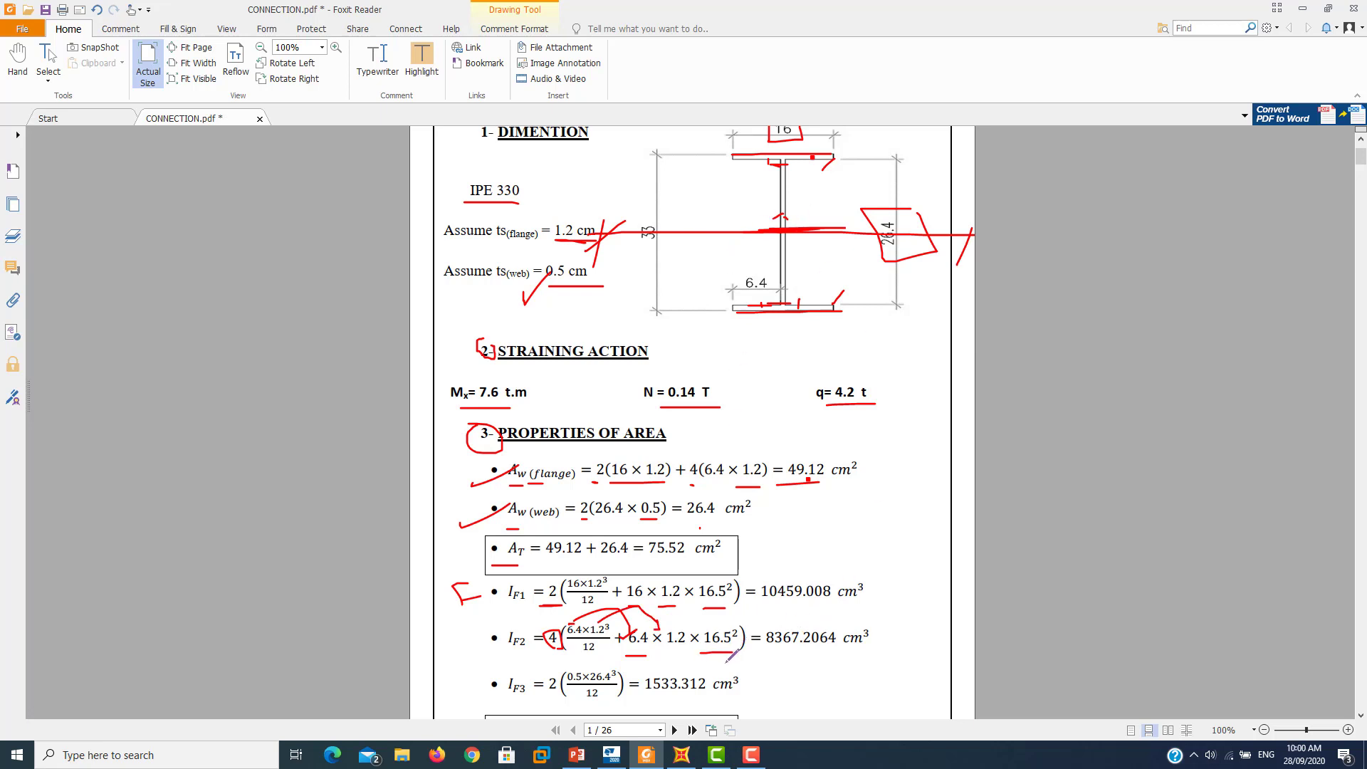
- Mark the I_F2 and I_F3 lines in the margin, tick under I_F2, and underline 1533.312
scroll(696, 658, down, 1)
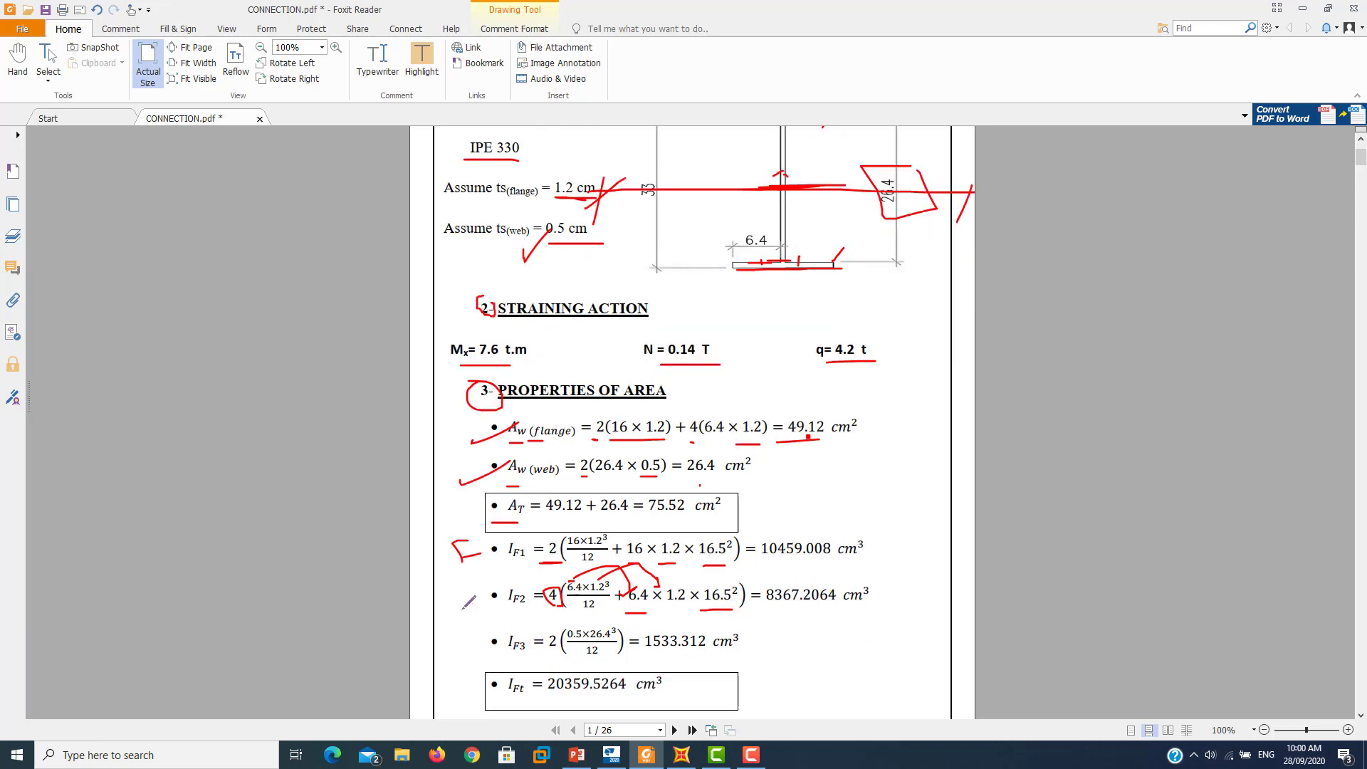
drag(451, 587, 464, 586)
drag(455, 640, 492, 636)
scroll(636, 490, up, 1)
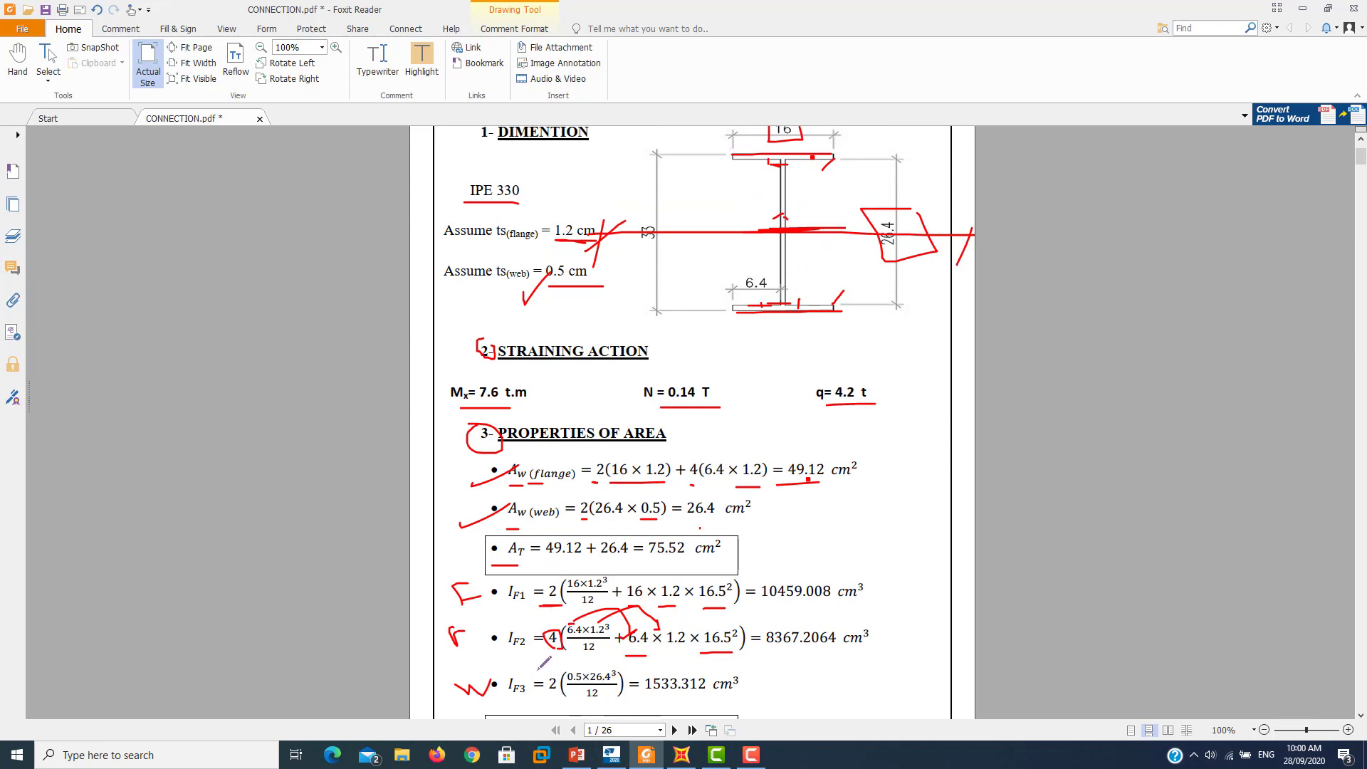
drag(566, 667, 584, 658)
drag(650, 700, 688, 700)
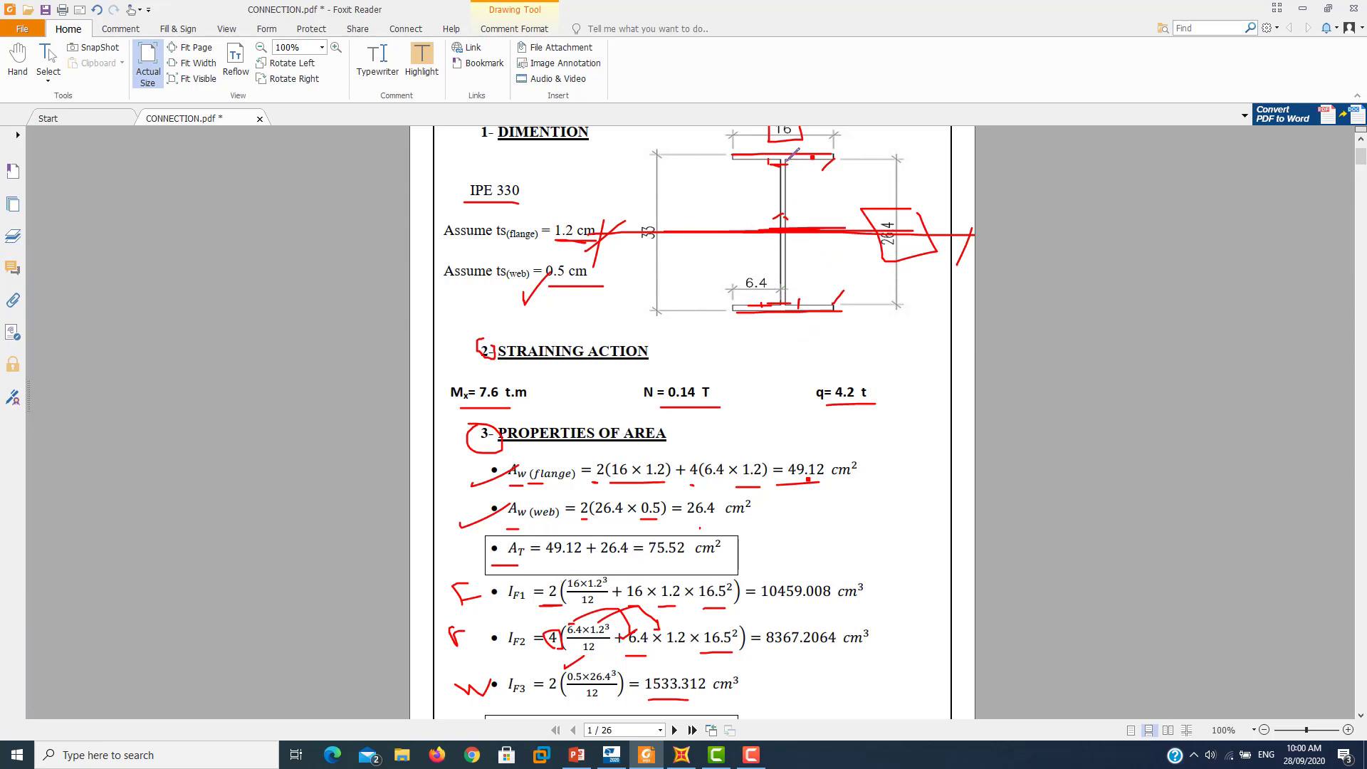
- Trace the I-beam web, underline ts(web), and scroll down to the 4- CHECK section
drag(784, 164, 784, 223)
drag(794, 166, 764, 170)
drag(496, 283, 520, 286)
scroll(675, 685, down, 1)
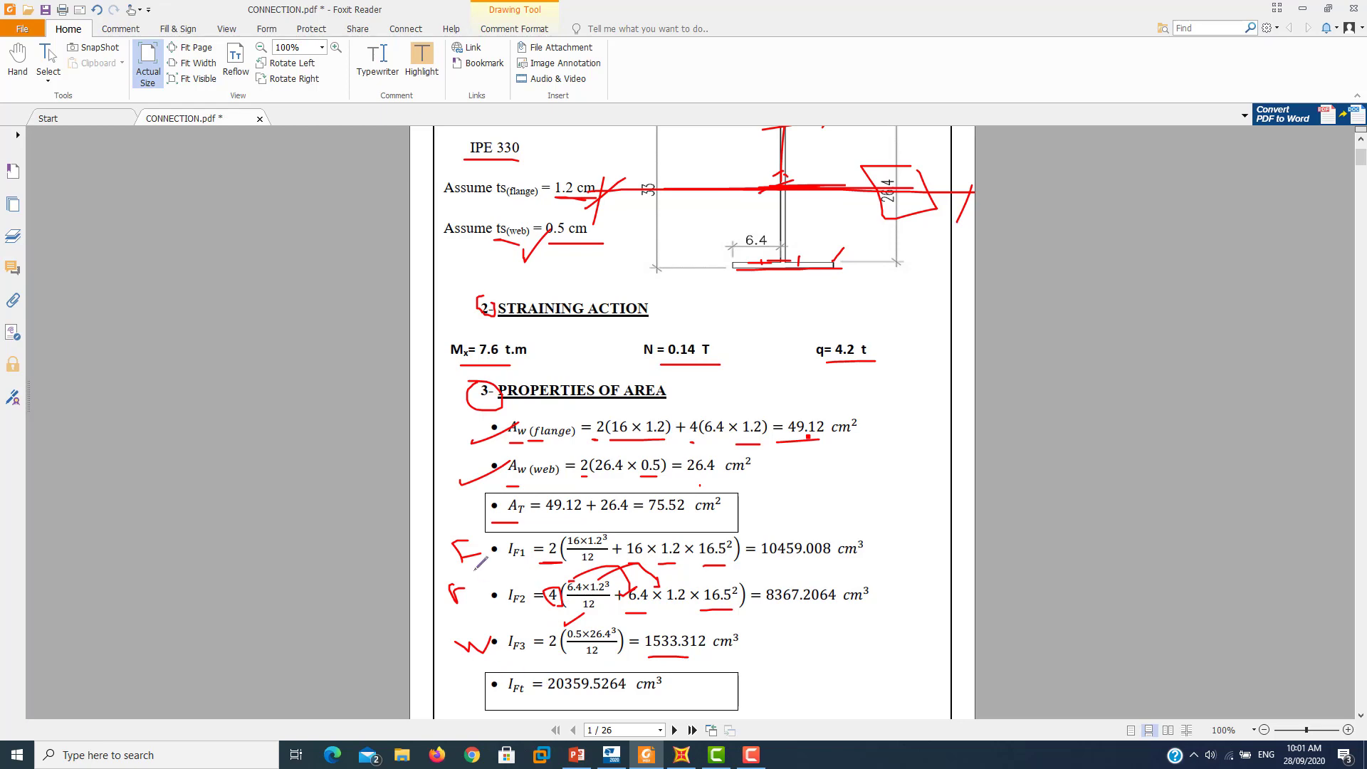
scroll(646, 689, down, 1)
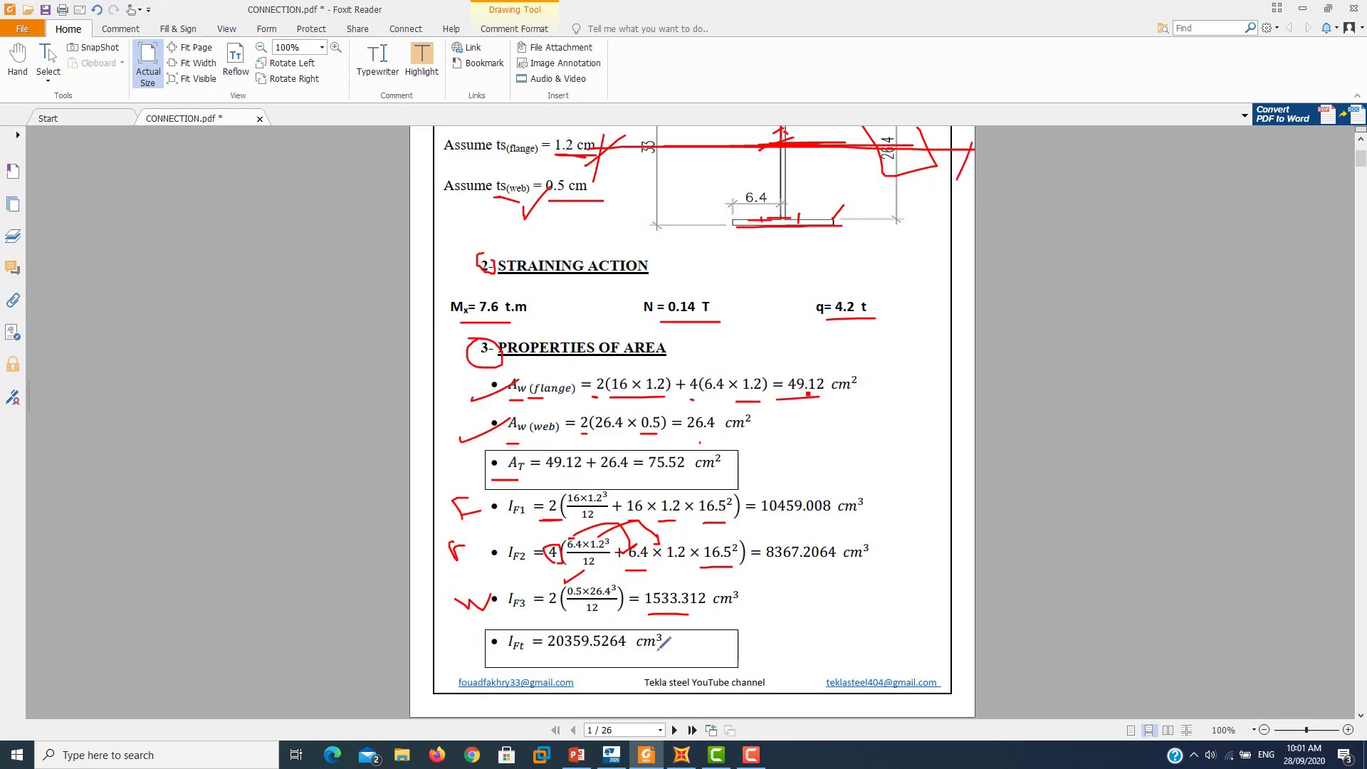
scroll(705, 641, down, 1)
scroll(706, 642, down, 4)
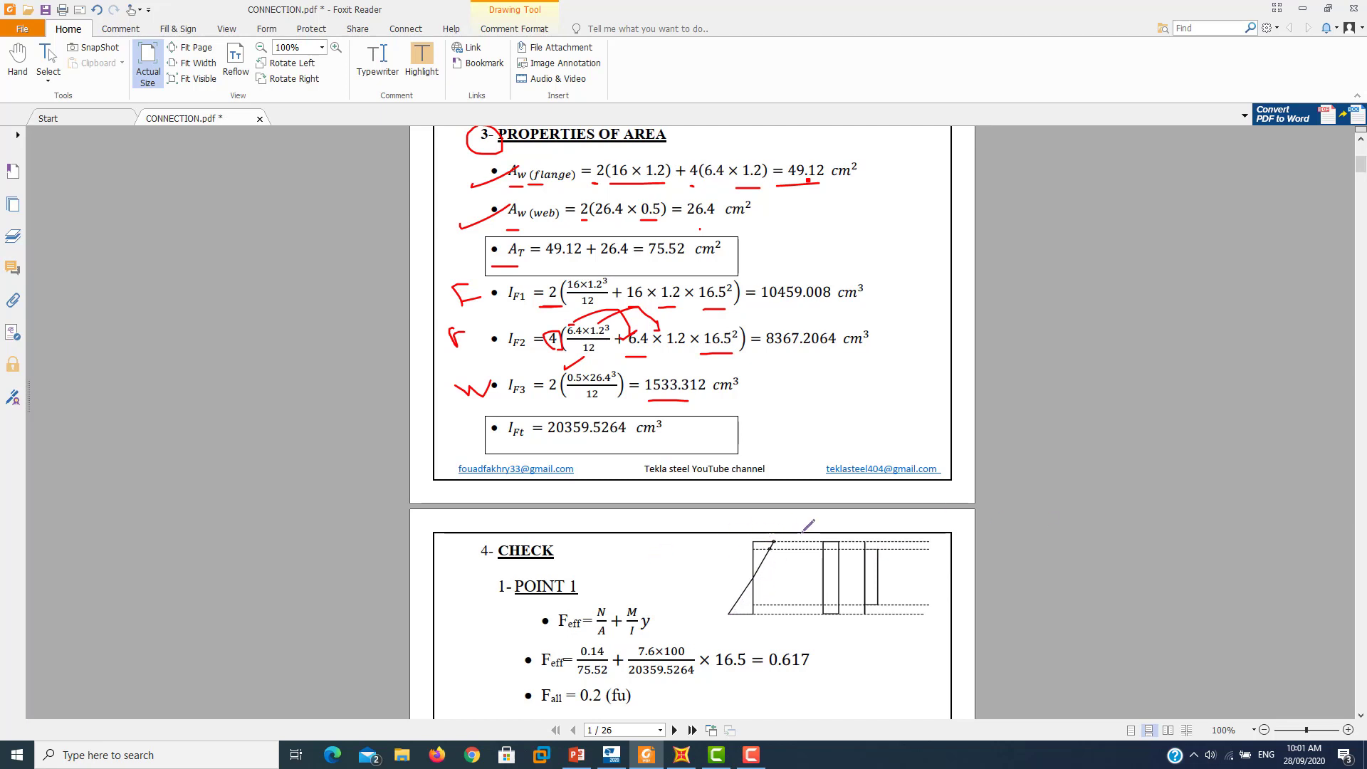
- Mark the section sketch's top edge with short red pencil strokes
mouse_move(753, 543)
mouse_down()
mouse_move(927, 542)
mouse_move(760, 552)
mouse_up()
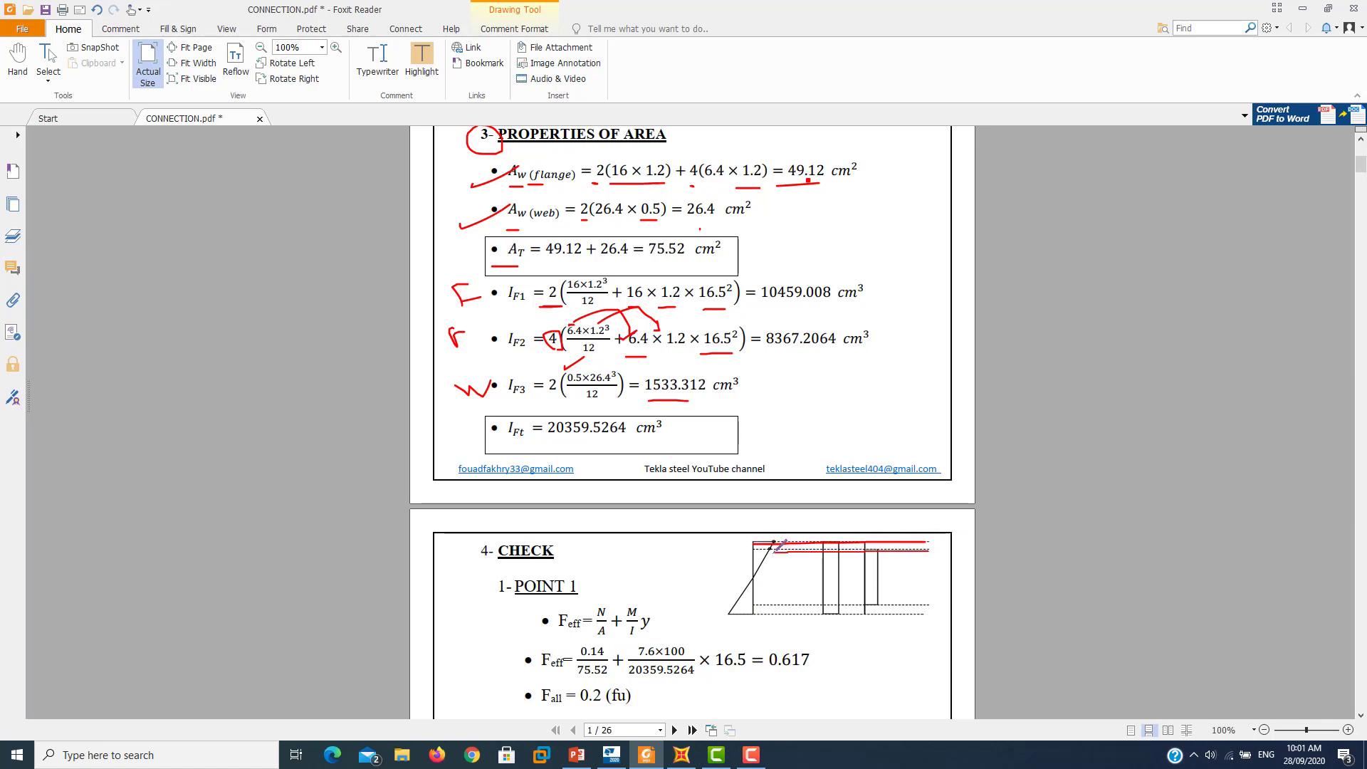
mouse_move(899, 589)
mouse_down()
mouse_move(898, 553)
mouse_move(916, 554)
mouse_up()
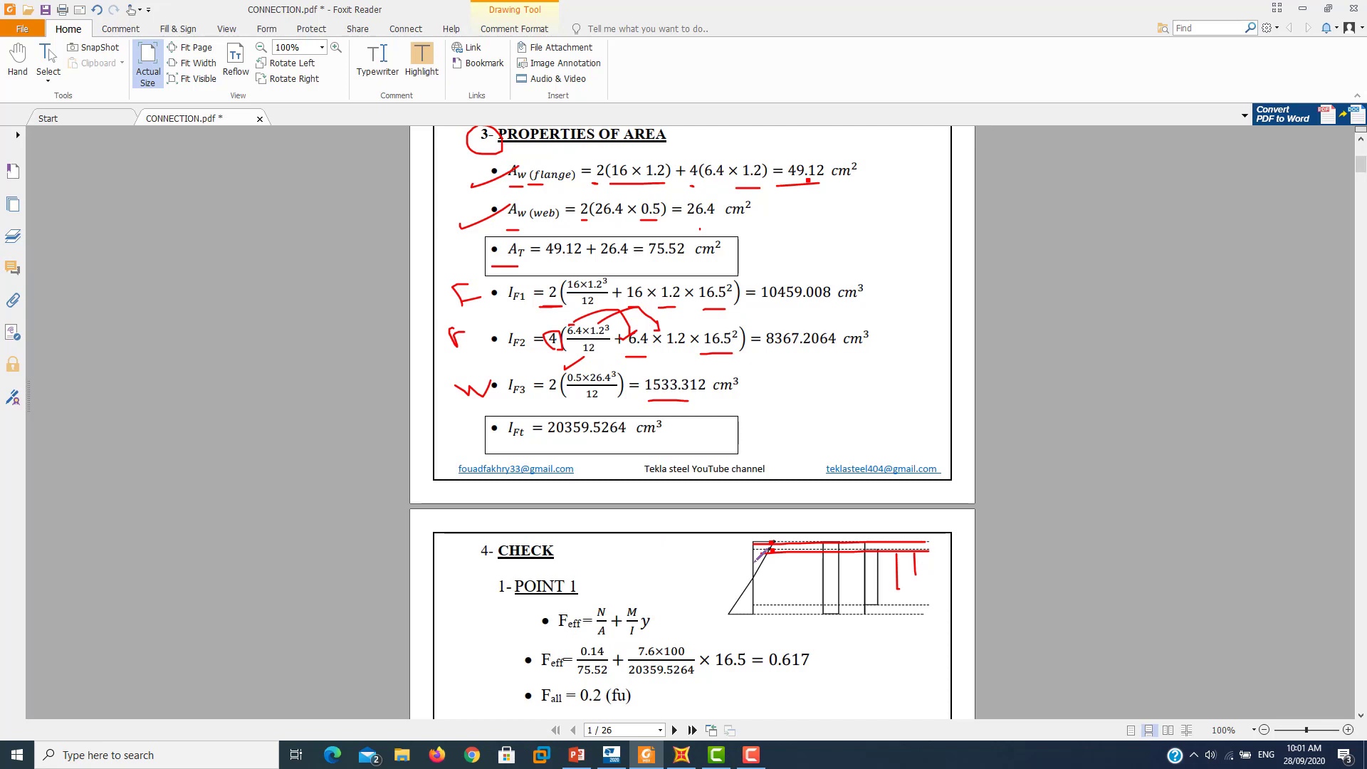
right_click(757, 559)
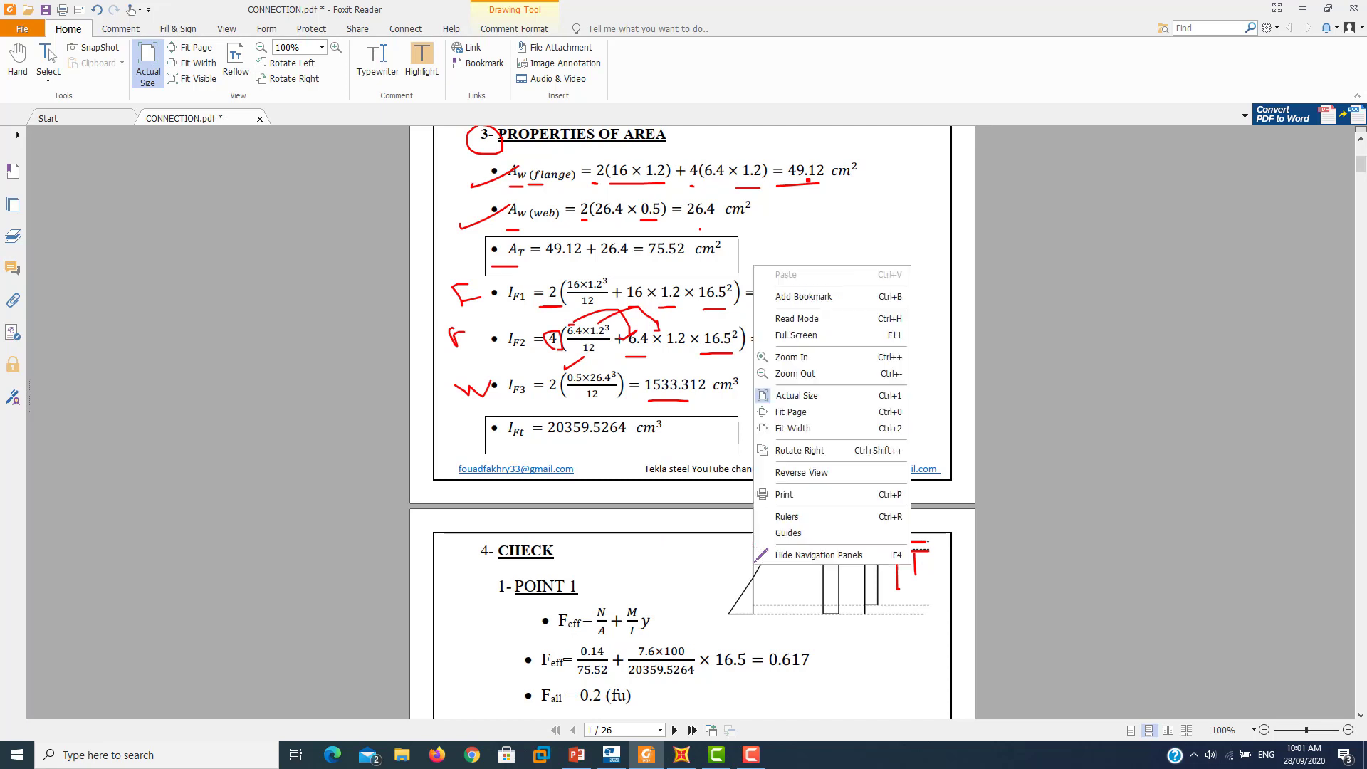
click(696, 574)
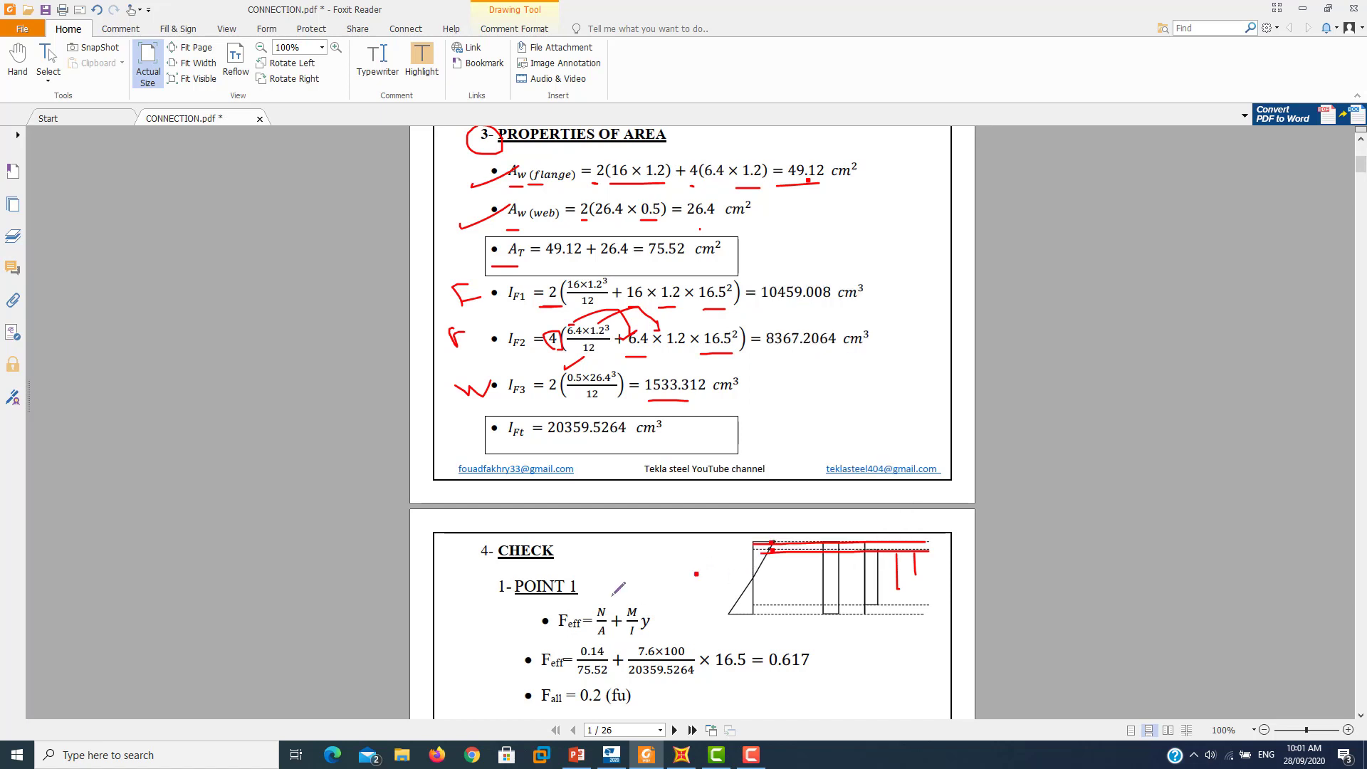
scroll(619, 588, down, 1)
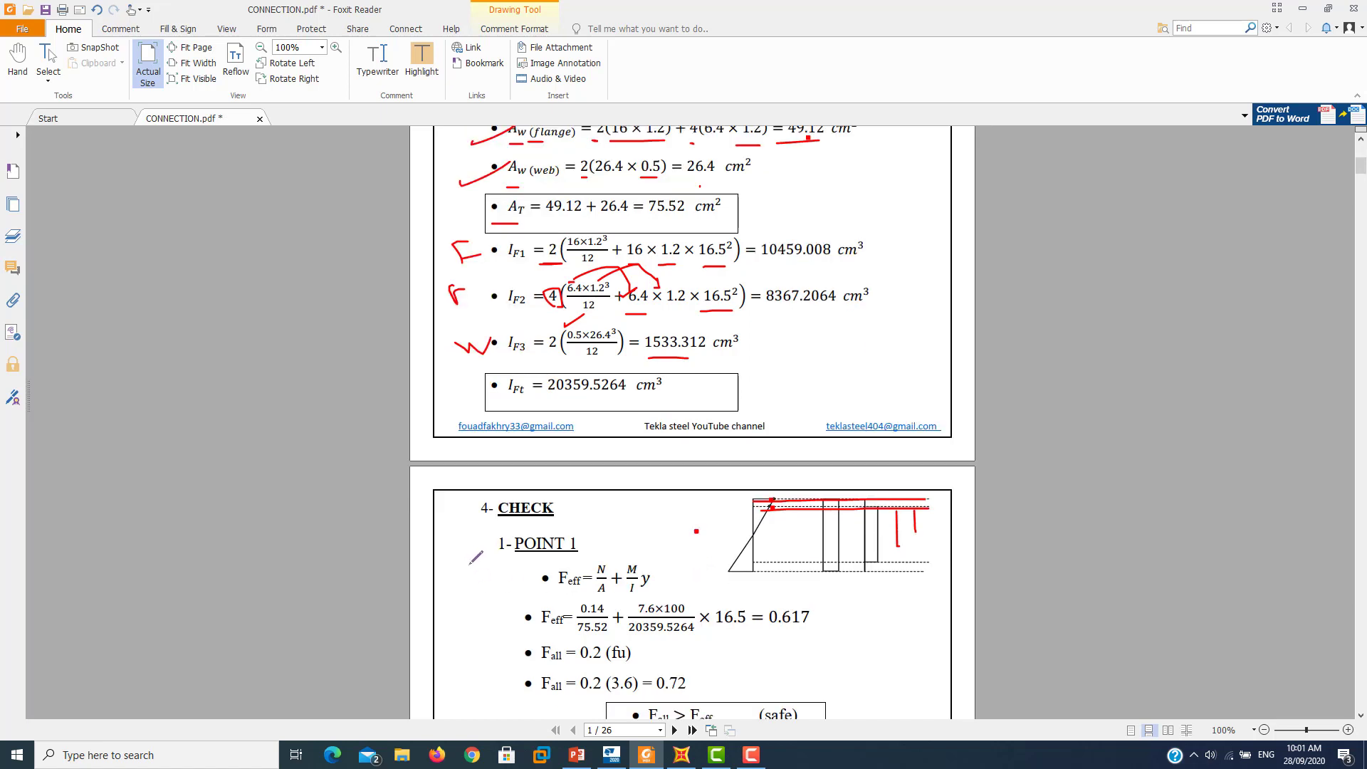
- Box the POINT 1 heading and mark the Feff, N/A and M/I·y terms in red
drag(567, 528, 574, 531)
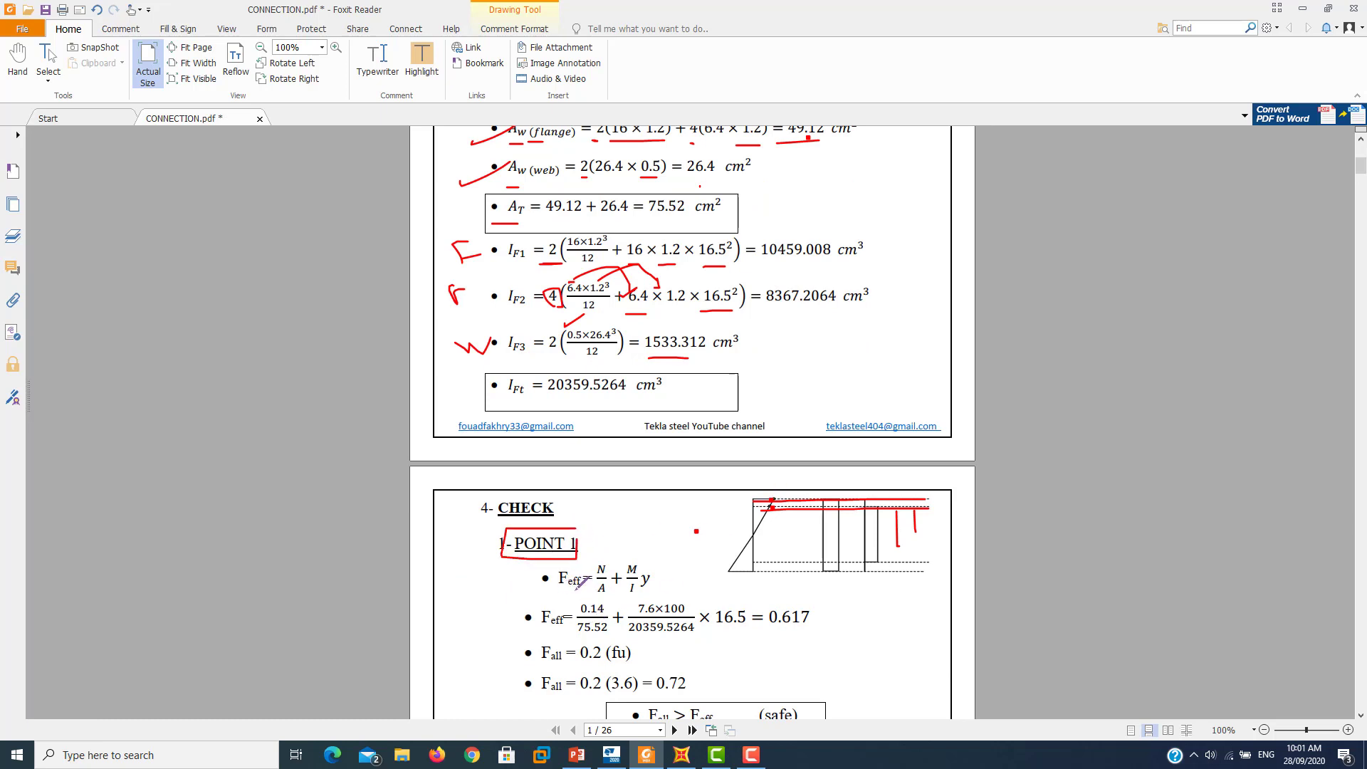
mouse_move(574, 589)
mouse_down()
mouse_move(559, 590)
mouse_move(606, 551)
mouse_up()
drag(582, 612, 593, 605)
drag(639, 557, 646, 549)
mouse_move(621, 607)
mouse_down()
mouse_move(658, 587)
mouse_move(639, 587)
mouse_up()
- Underline I_Ft, 75.52 and 20359.5264 where they appear, and circle the M/I and y terms
drag(498, 399, 531, 403)
drag(578, 640, 609, 640)
drag(654, 224, 691, 223)
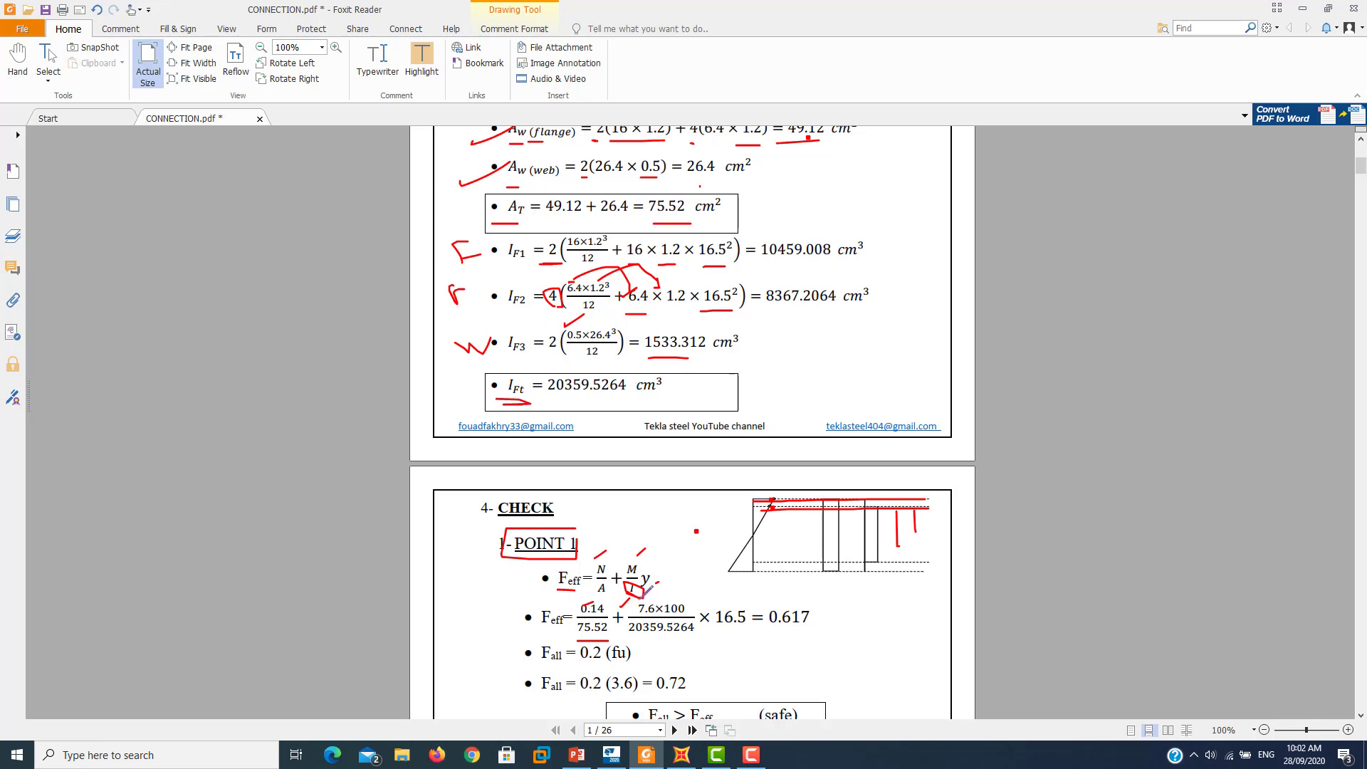
drag(650, 602, 682, 588)
drag(549, 397, 600, 397)
drag(631, 642, 689, 641)
drag(650, 568, 659, 580)
- Draw a red line with a tick across the Point 1 diagram and underline 16.5
mouse_move(696, 531)
mouse_down()
mouse_move(886, 528)
mouse_move(695, 533)
mouse_up()
drag(941, 522, 941, 539)
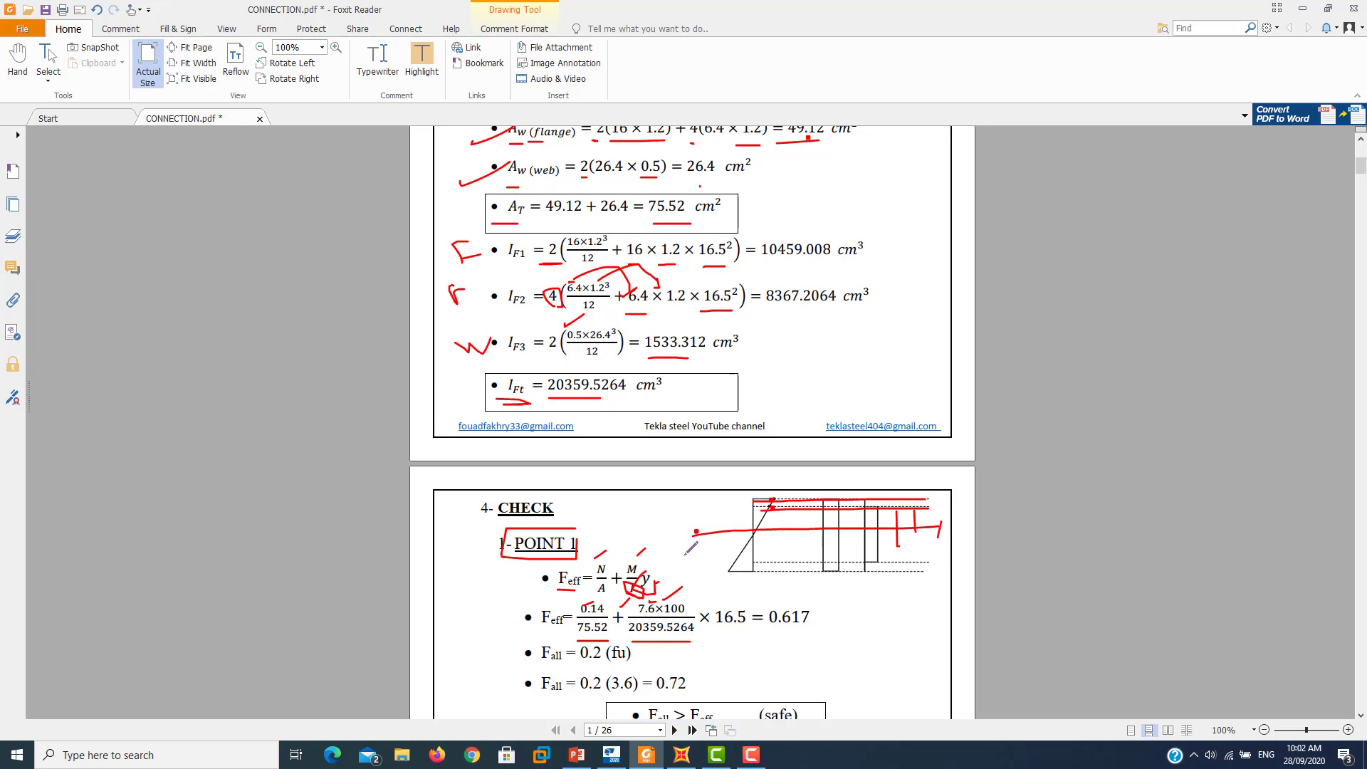
drag(685, 555, 696, 526)
drag(722, 637, 740, 634)
- Circle IPE 330 in red near the top of the page
scroll(712, 569, up, 3)
scroll(606, 356, up, 4)
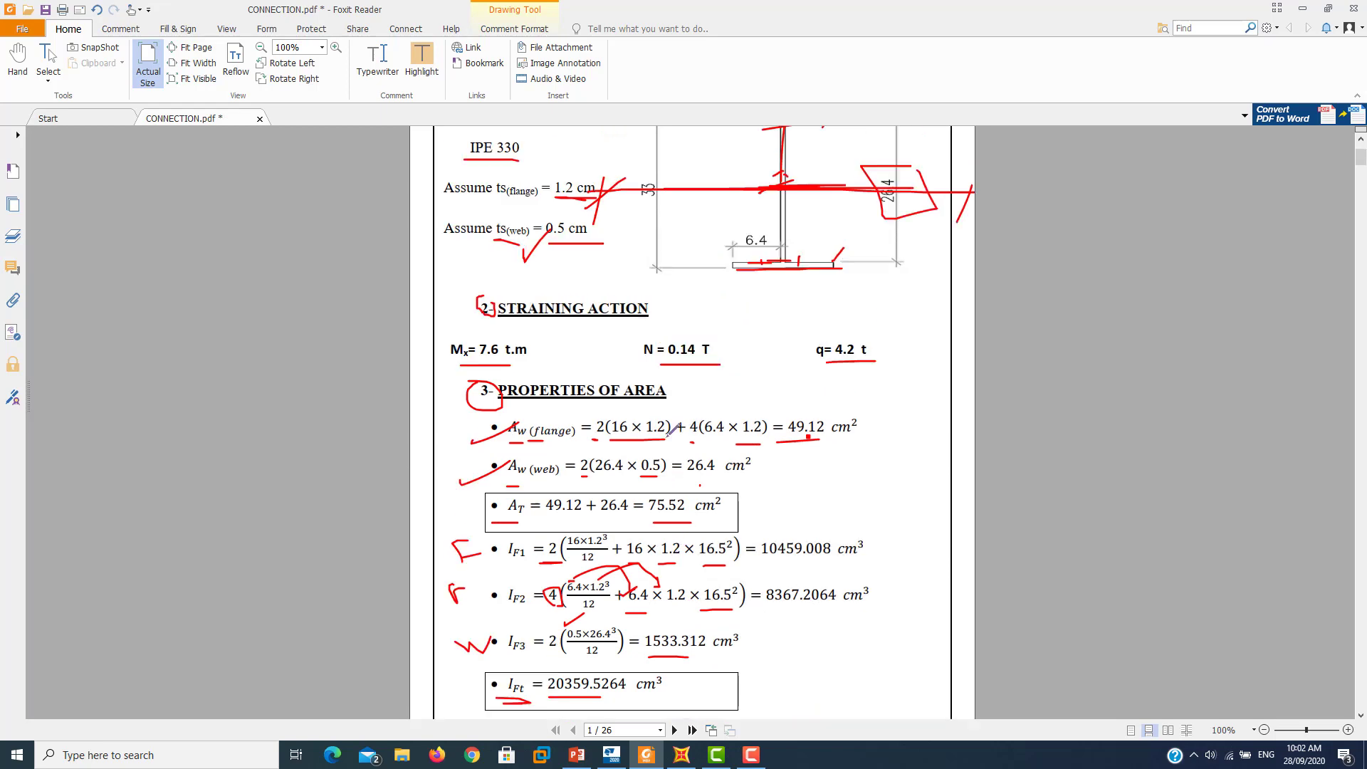
scroll(499, 213, up, 3)
mouse_move(523, 203)
mouse_down()
mouse_move(492, 171)
mouse_move(456, 199)
mouse_move(528, 202)
mouse_up()
scroll(626, 313, down, 5)
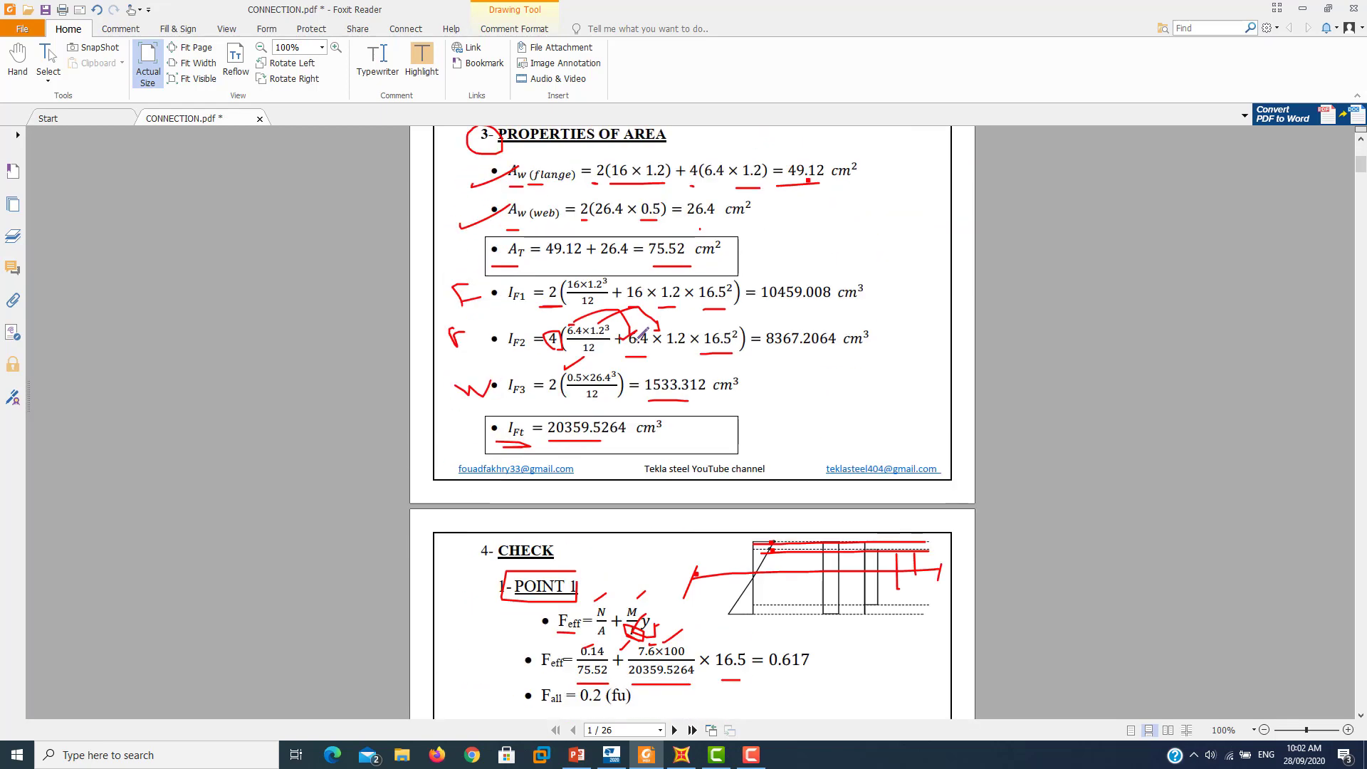
scroll(805, 558, down, 1)
- Underline 0.617 and (3.6), then draw a check mark beside the safe result
drag(763, 630, 818, 631)
drag(522, 673, 562, 673)
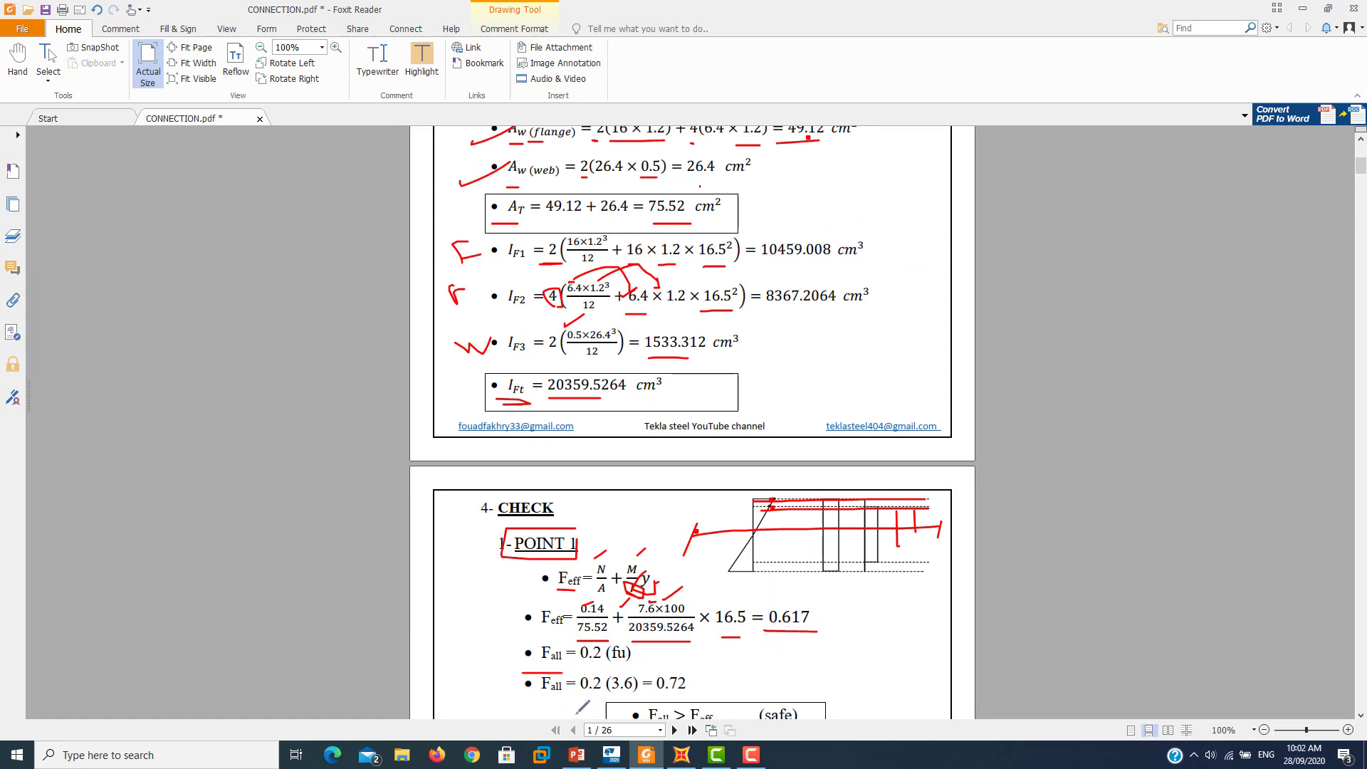
drag(610, 691, 635, 692)
scroll(735, 670, down, 1)
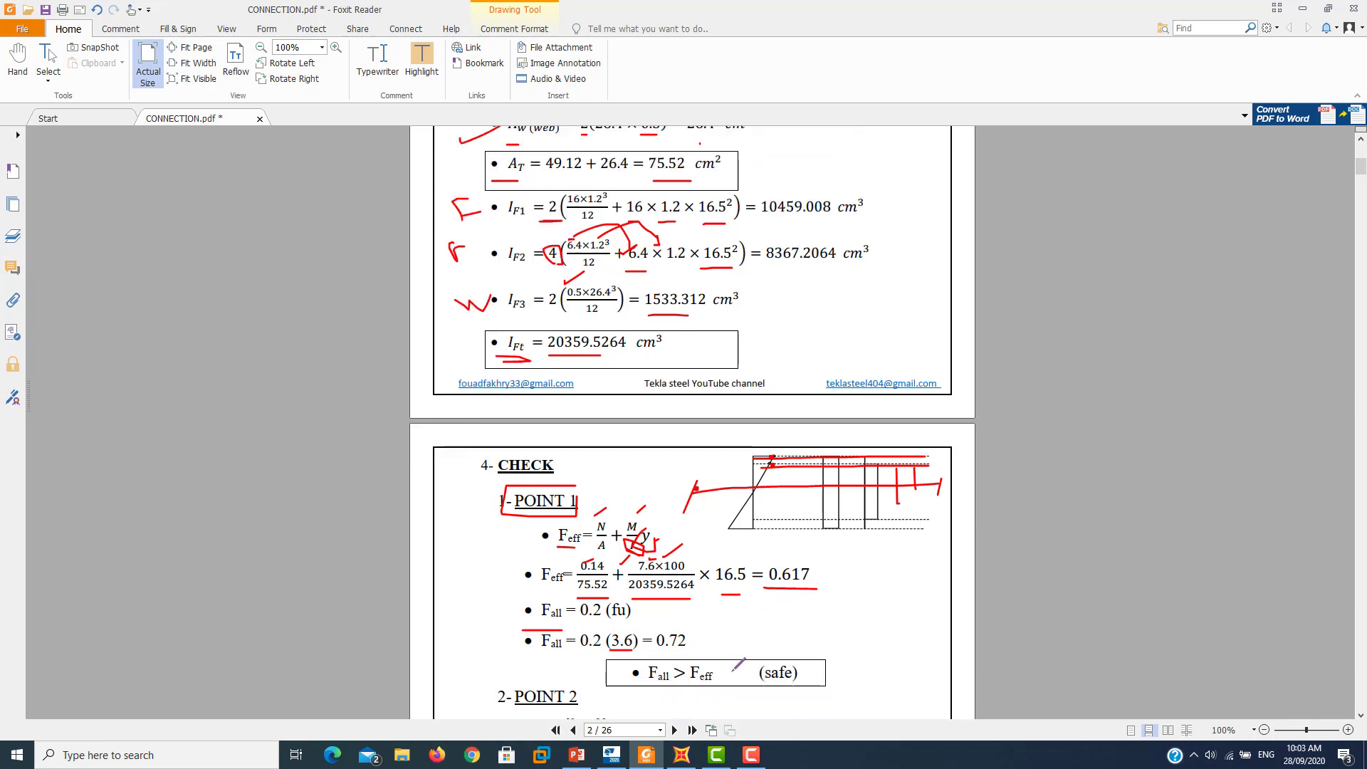
drag(780, 638, 924, 570)
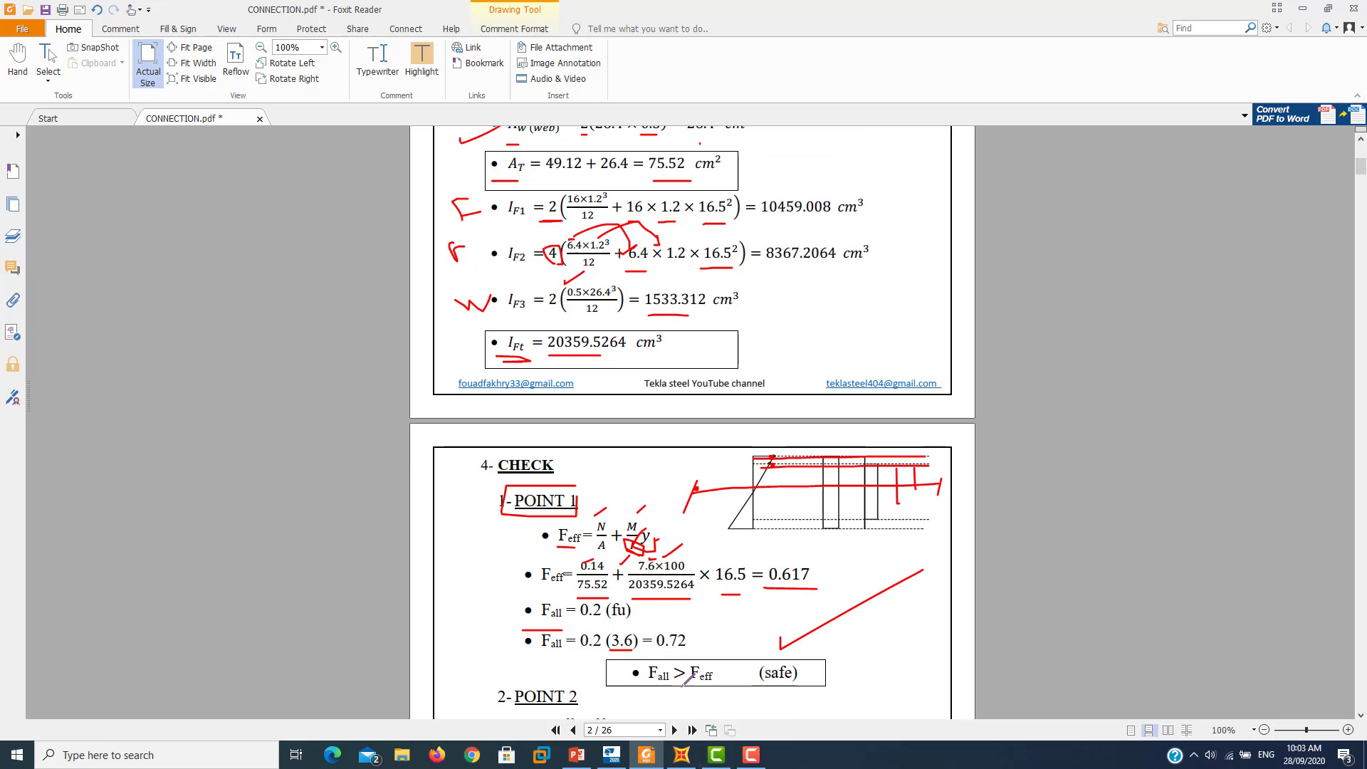
- Circle y in the Point 2 formula and jot a small red note beside Point 1's formula
scroll(749, 671, down, 1)
scroll(750, 671, down, 1)
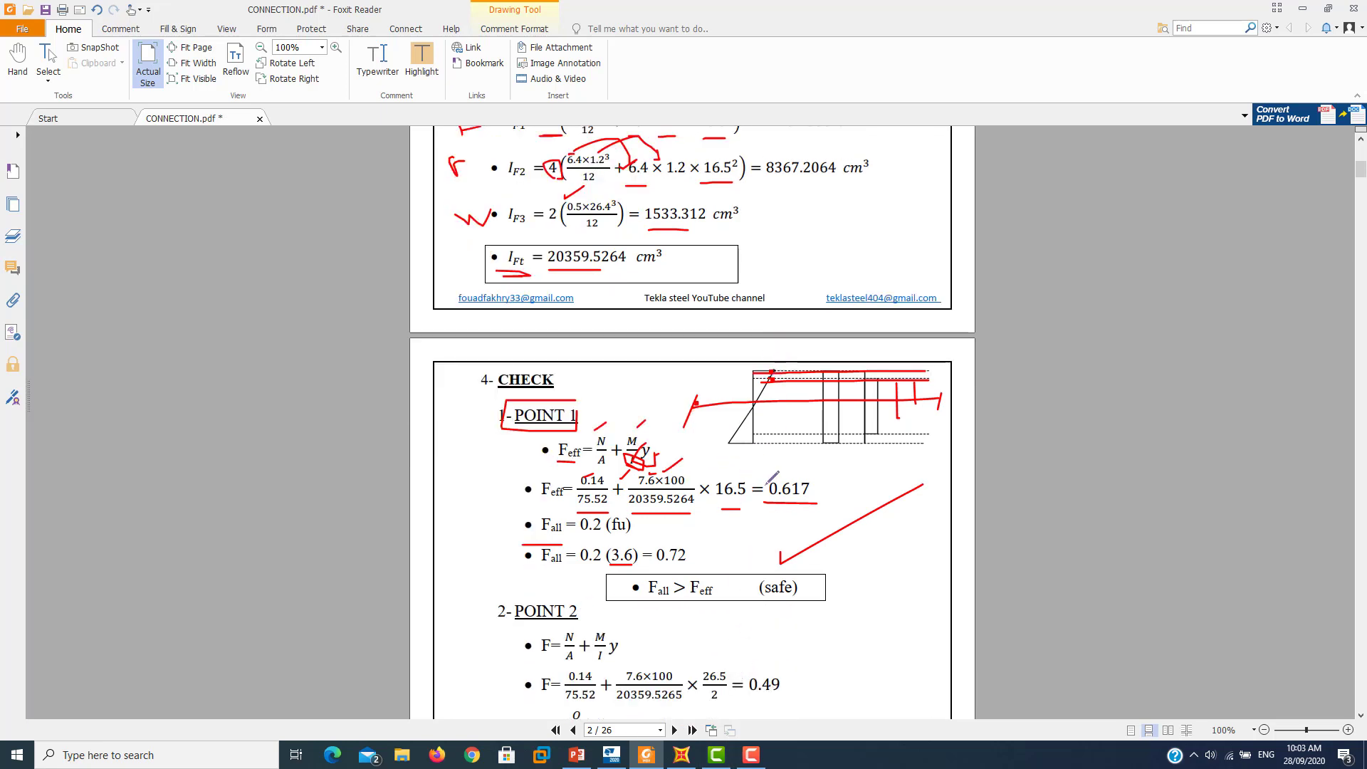
scroll(734, 585, down, 1)
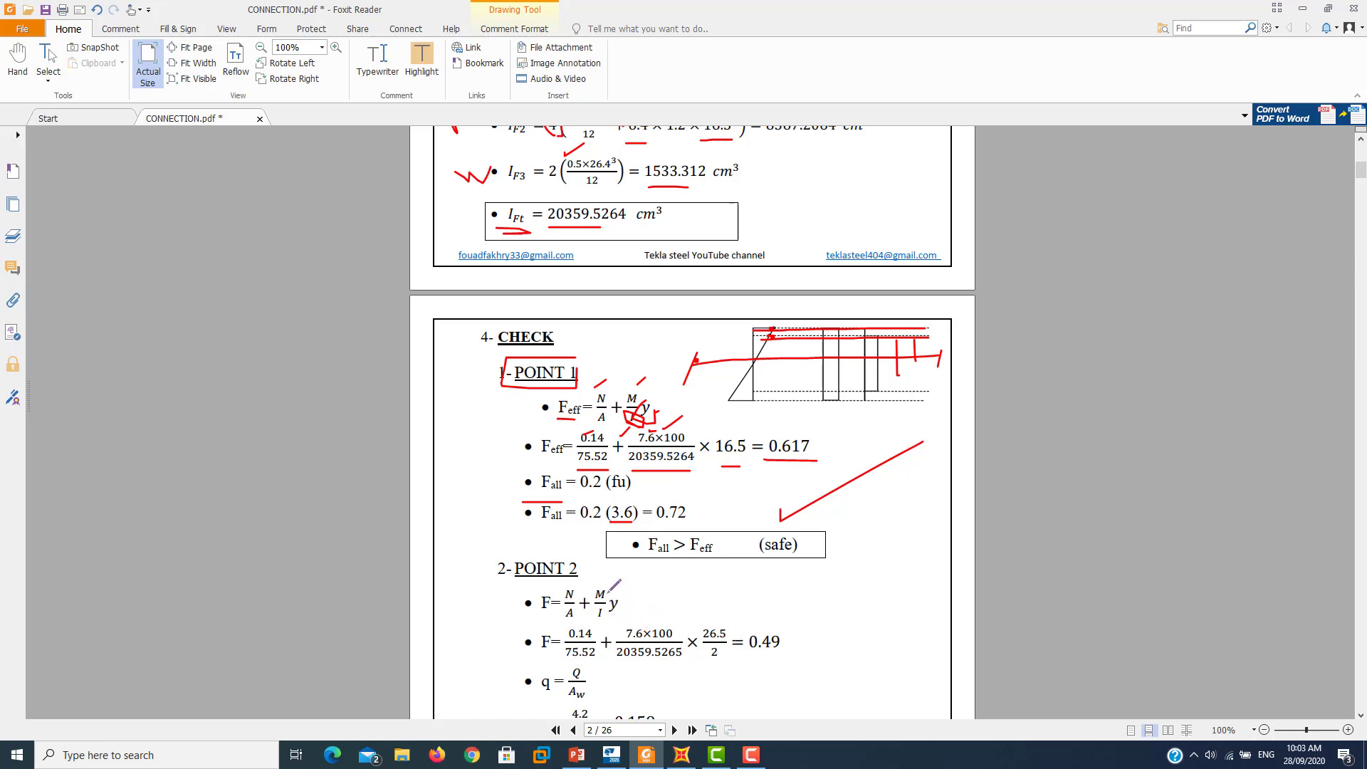
drag(605, 590, 606, 594)
drag(697, 412, 717, 427)
- Draw red strokes along the lower flange edge of the page 1 section diagram
scroll(740, 613, up, 5)
scroll(753, 522, up, 10)
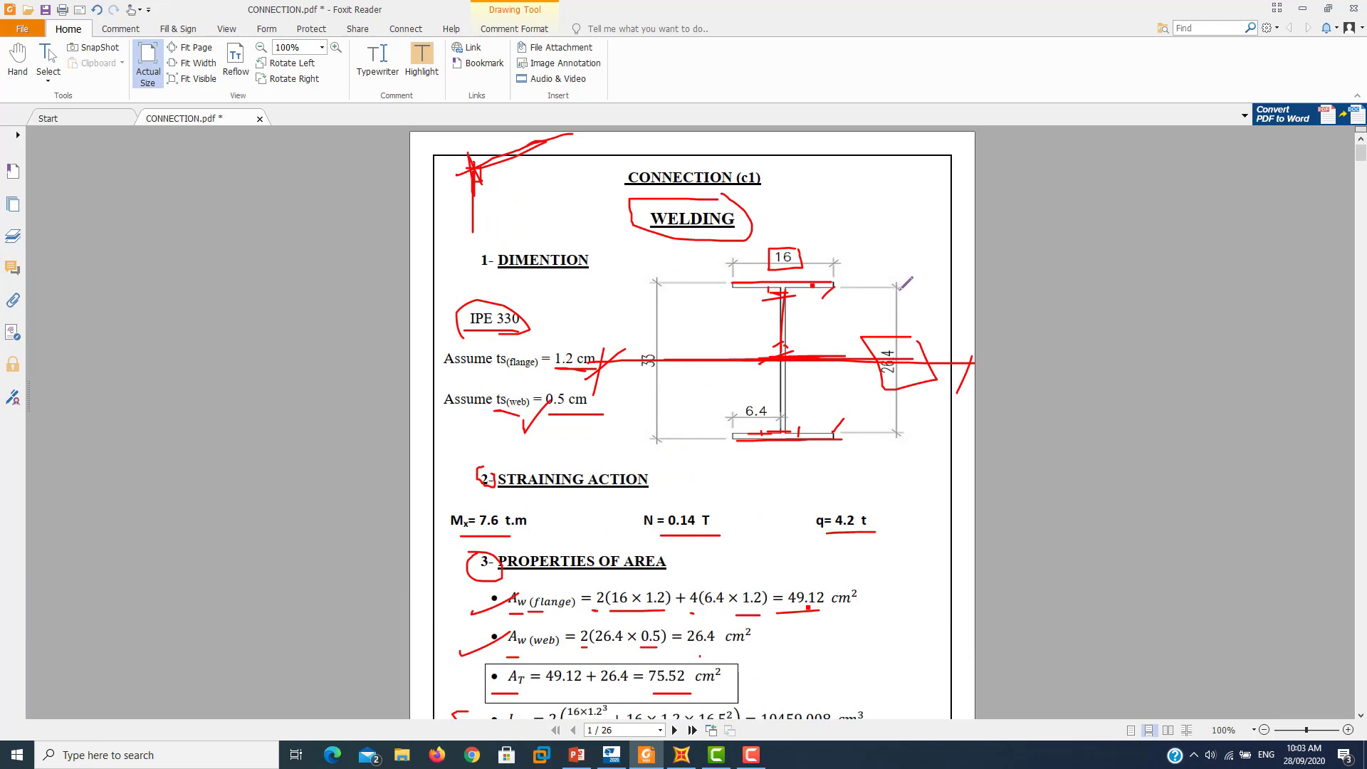
mouse_move(886, 287)
mouse_down()
mouse_move(899, 286)
mouse_move(877, 431)
mouse_up()
drag(830, 434, 880, 431)
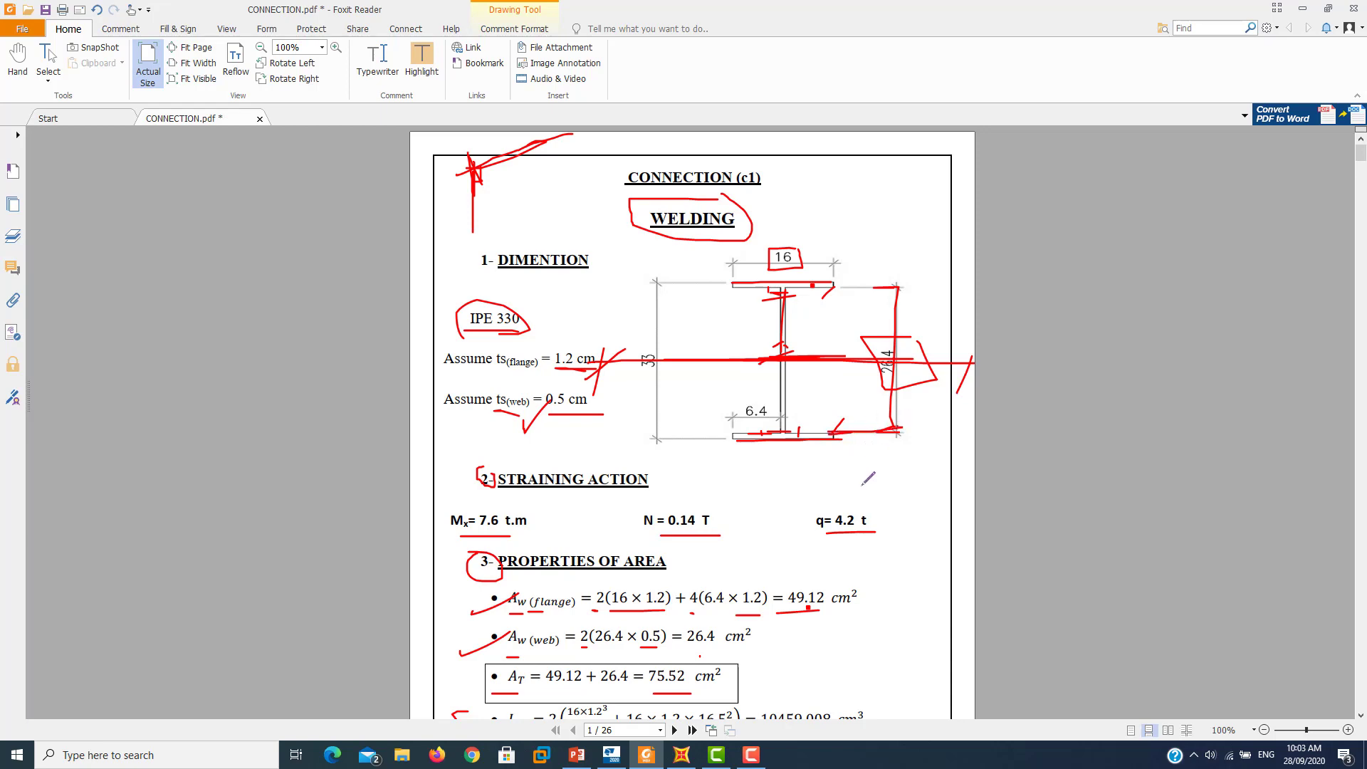
- Underline the 0.49 result in Point 2 in red
scroll(868, 479, down, 5)
scroll(830, 554, down, 3)
scroll(790, 605, down, 3)
scroll(756, 656, down, 2)
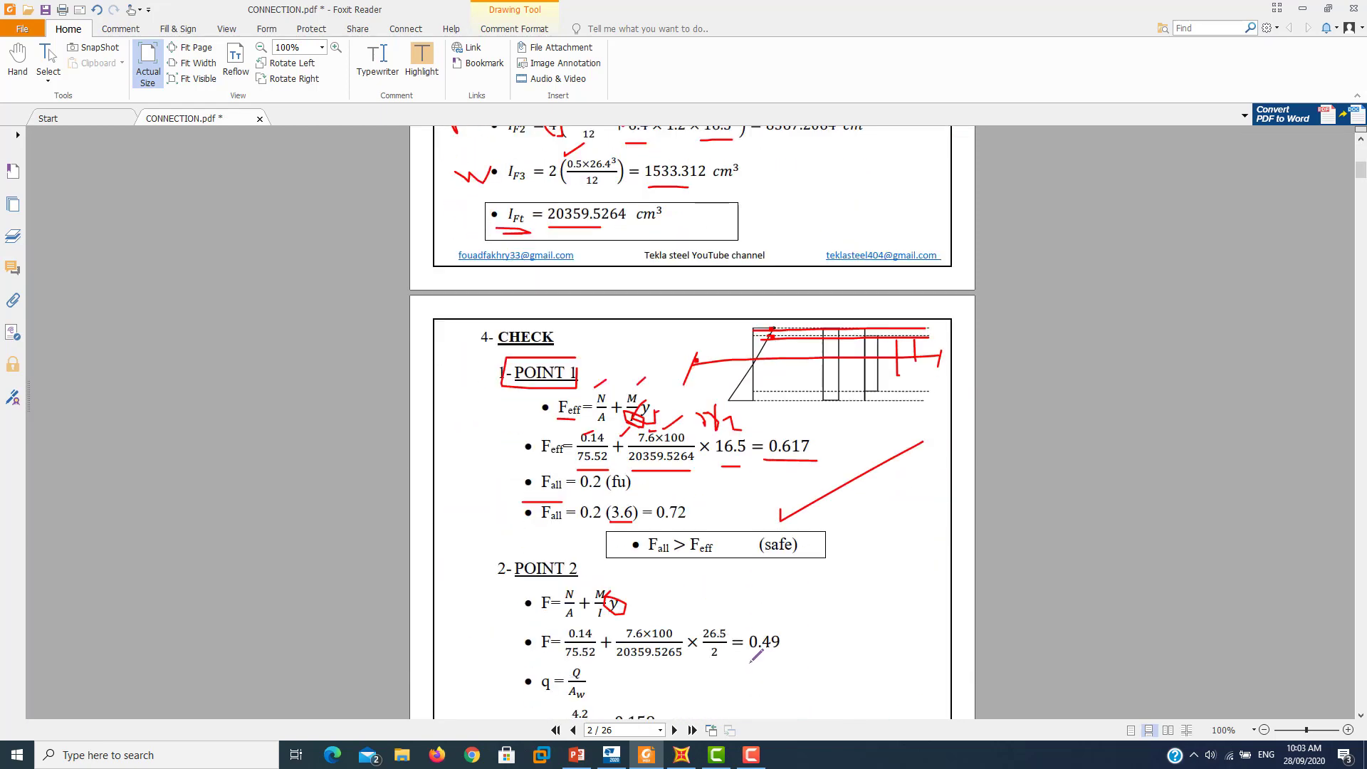
drag(746, 652, 787, 653)
- Mark the q = Q/Aw formula in red and underline 26.4 in the q calculation
scroll(680, 679, down, 1)
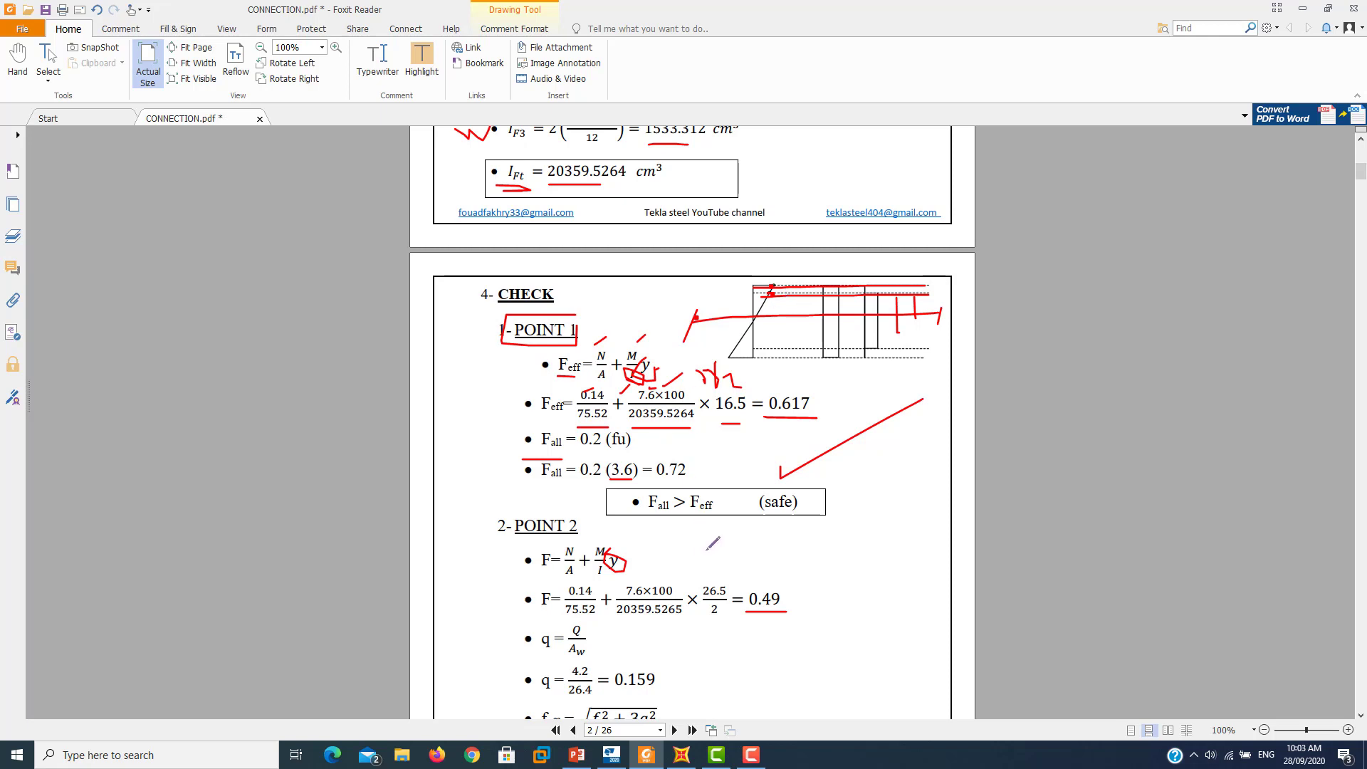
scroll(714, 544, down, 1)
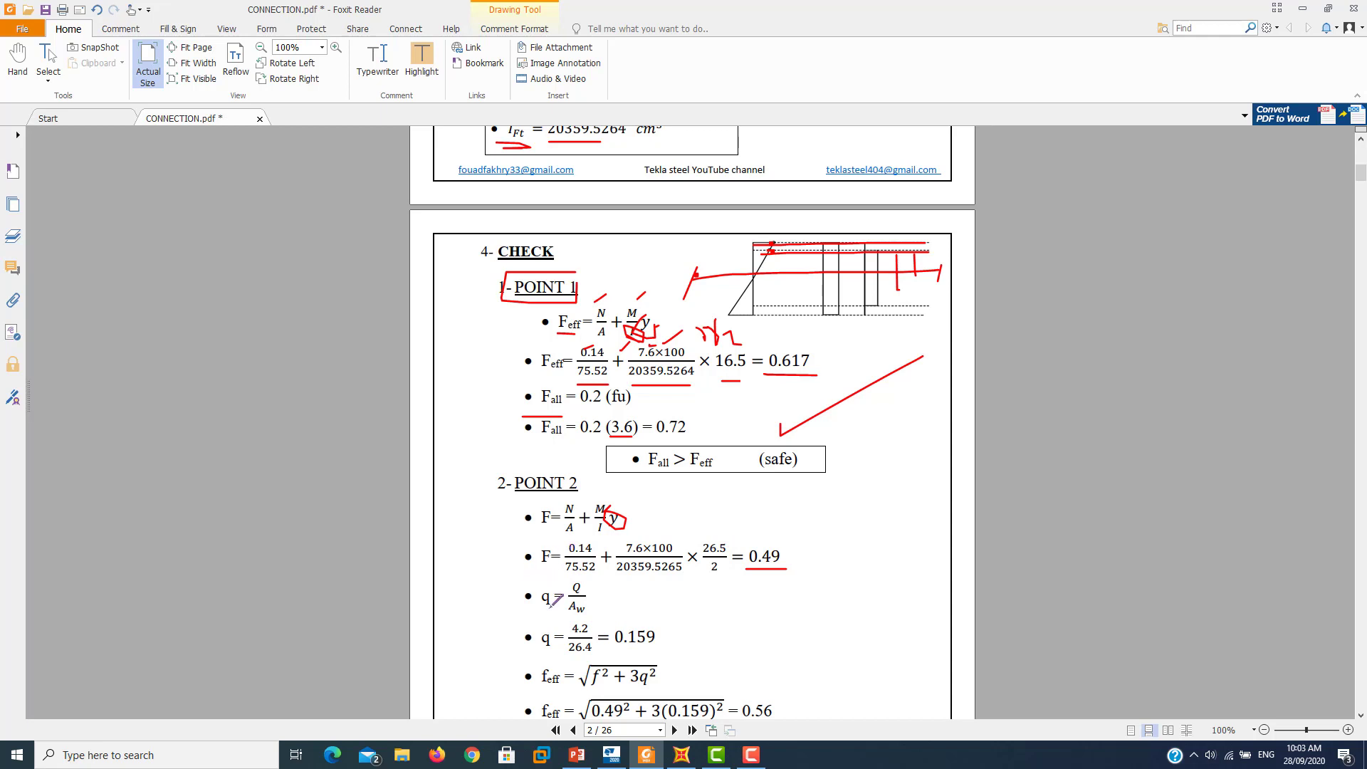
mouse_move(589, 590)
mouse_down()
mouse_move(626, 580)
mouse_move(597, 631)
mouse_up()
scroll(641, 492, up, 2)
scroll(627, 477, up, 2)
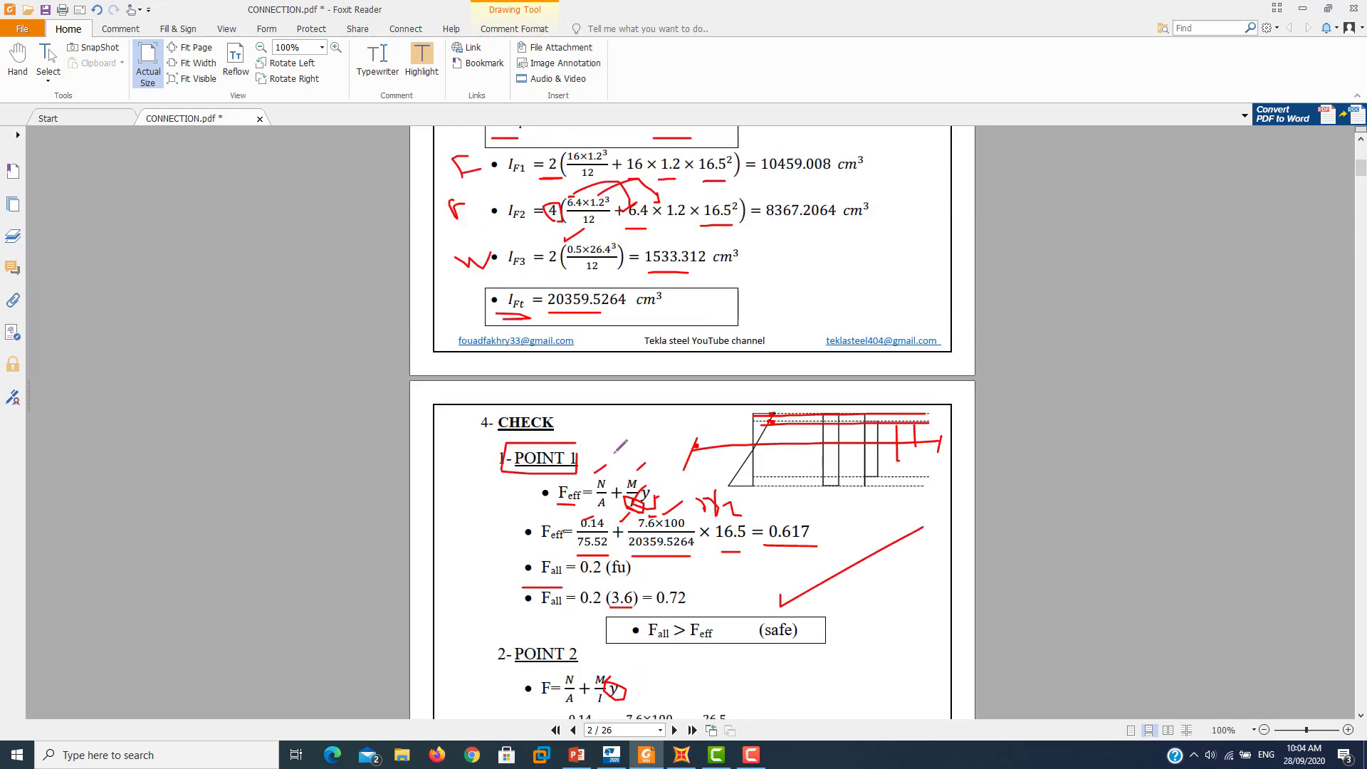
scroll(606, 216, up, 2)
scroll(602, 216, up, 1)
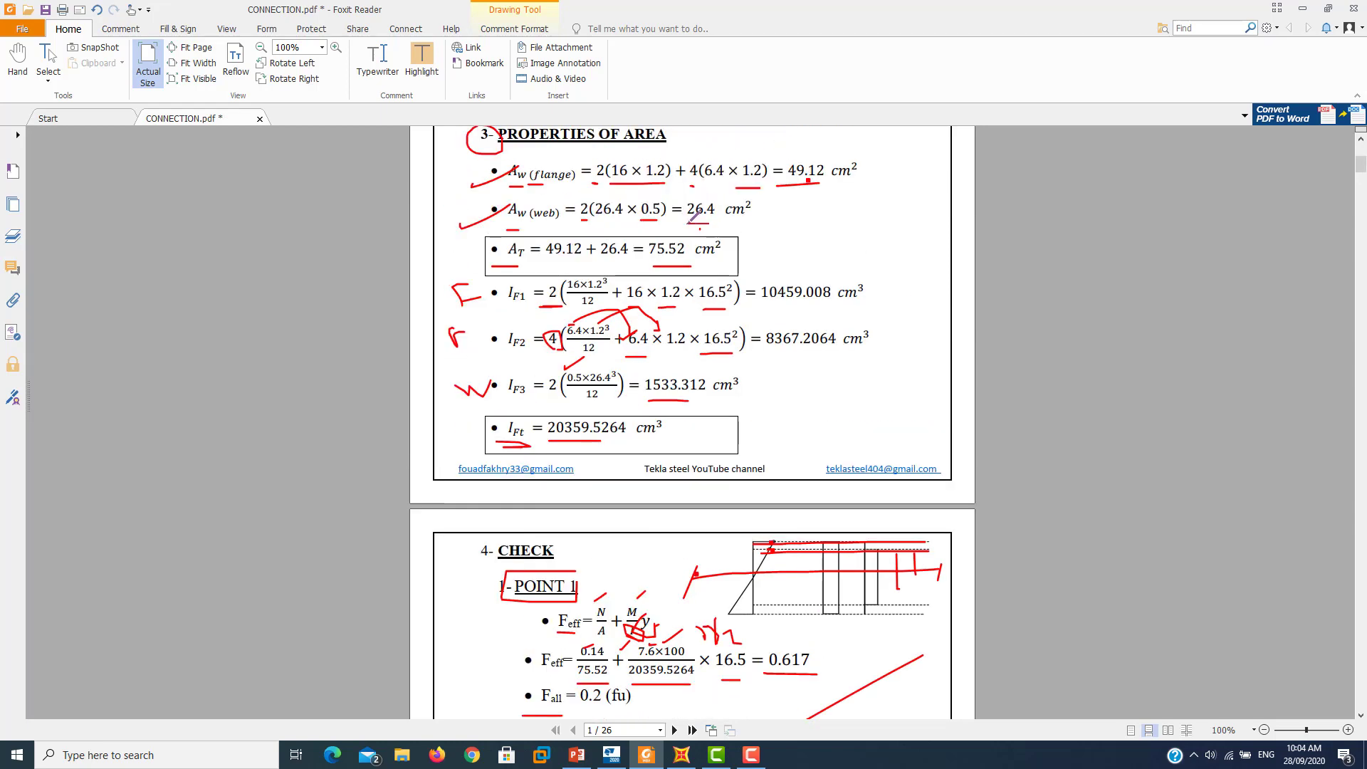
scroll(694, 435, down, 3)
scroll(652, 618, down, 1)
scroll(613, 693, down, 1)
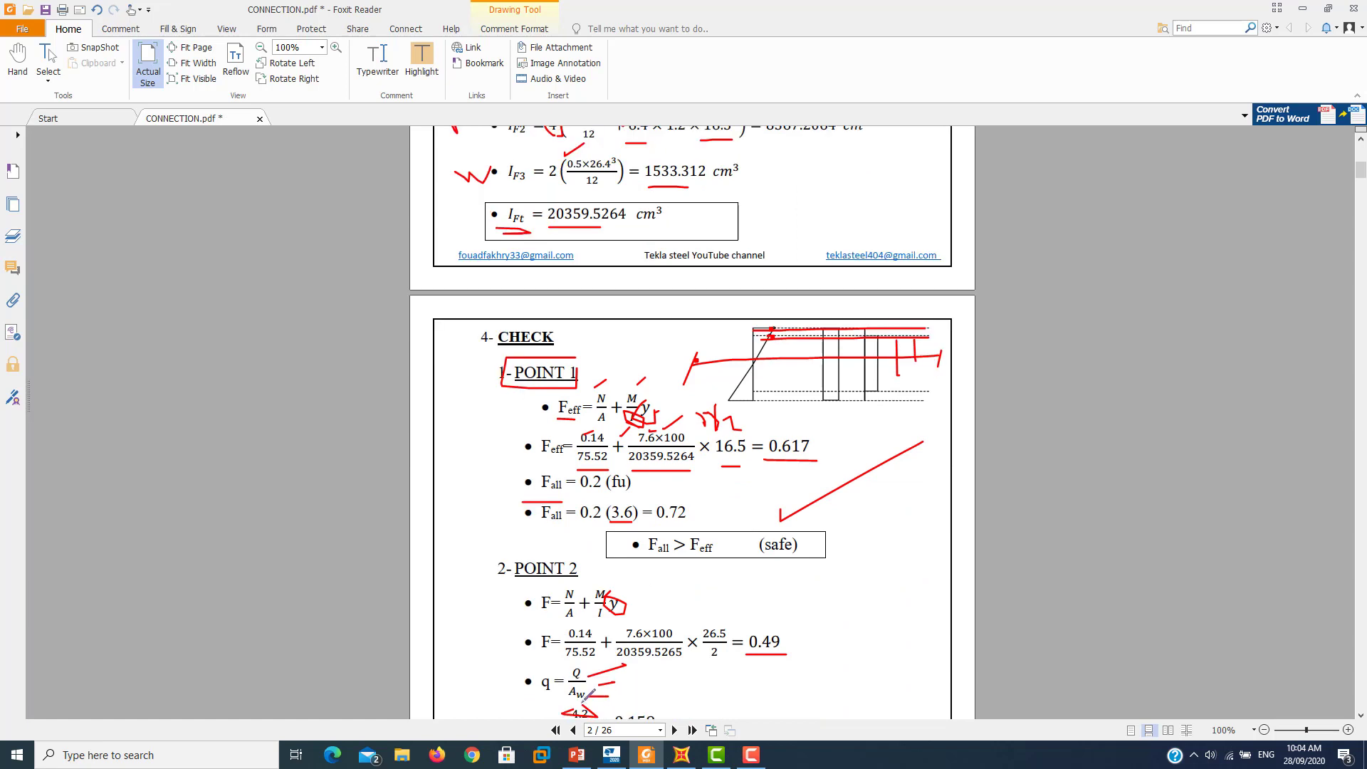
scroll(575, 697, down, 1)
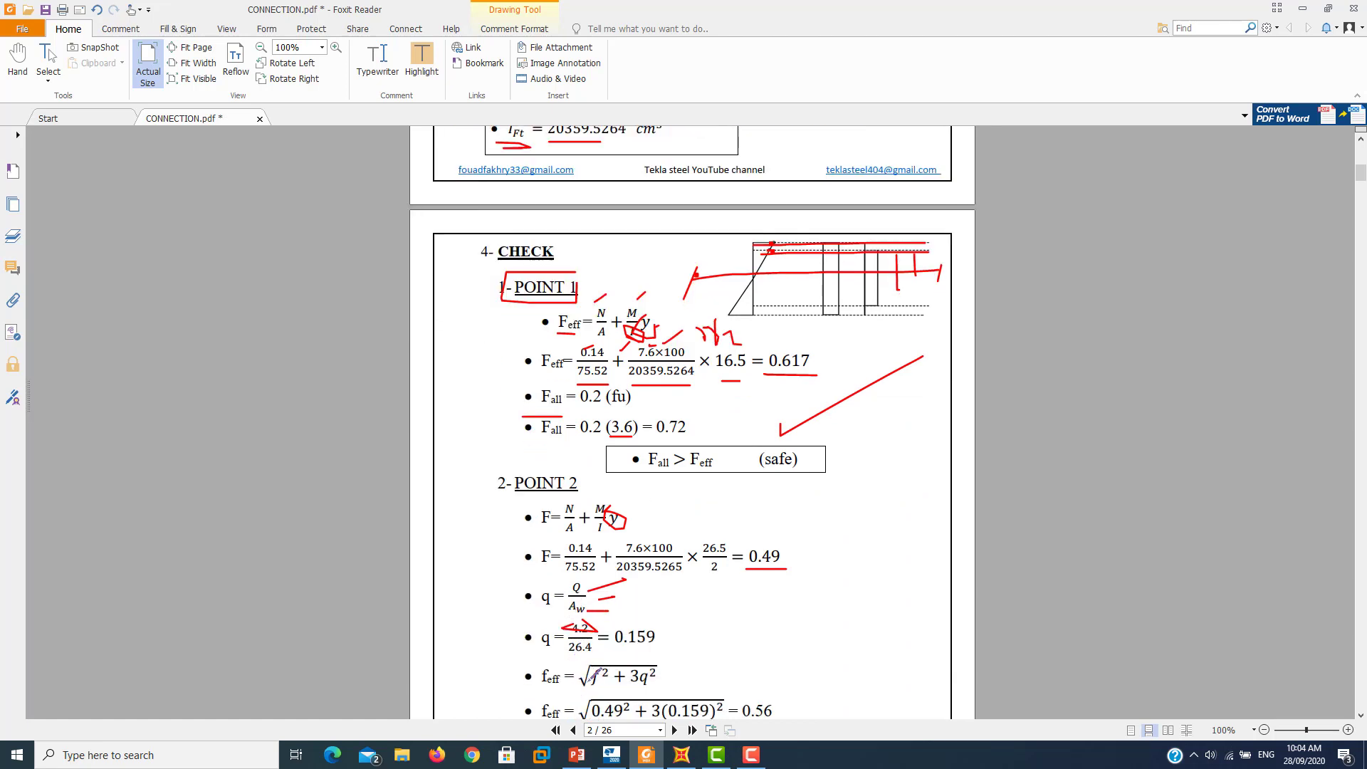
drag(568, 658, 595, 658)
- Underline F and 0.49² in the Point 2 formula, dotting marks under 0.49 and (0.159)
scroll(653, 641, down, 1)
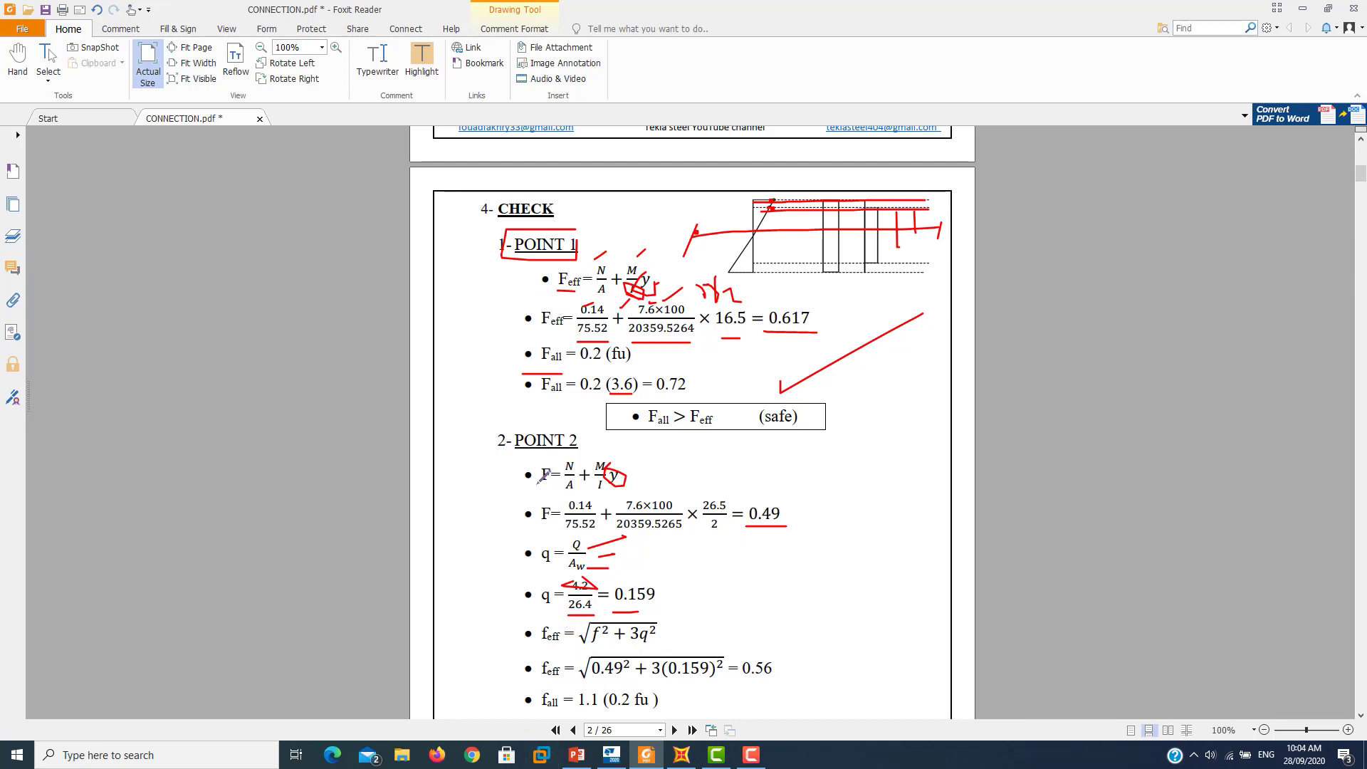
drag(536, 483, 553, 483)
drag(617, 682, 604, 684)
click(768, 531)
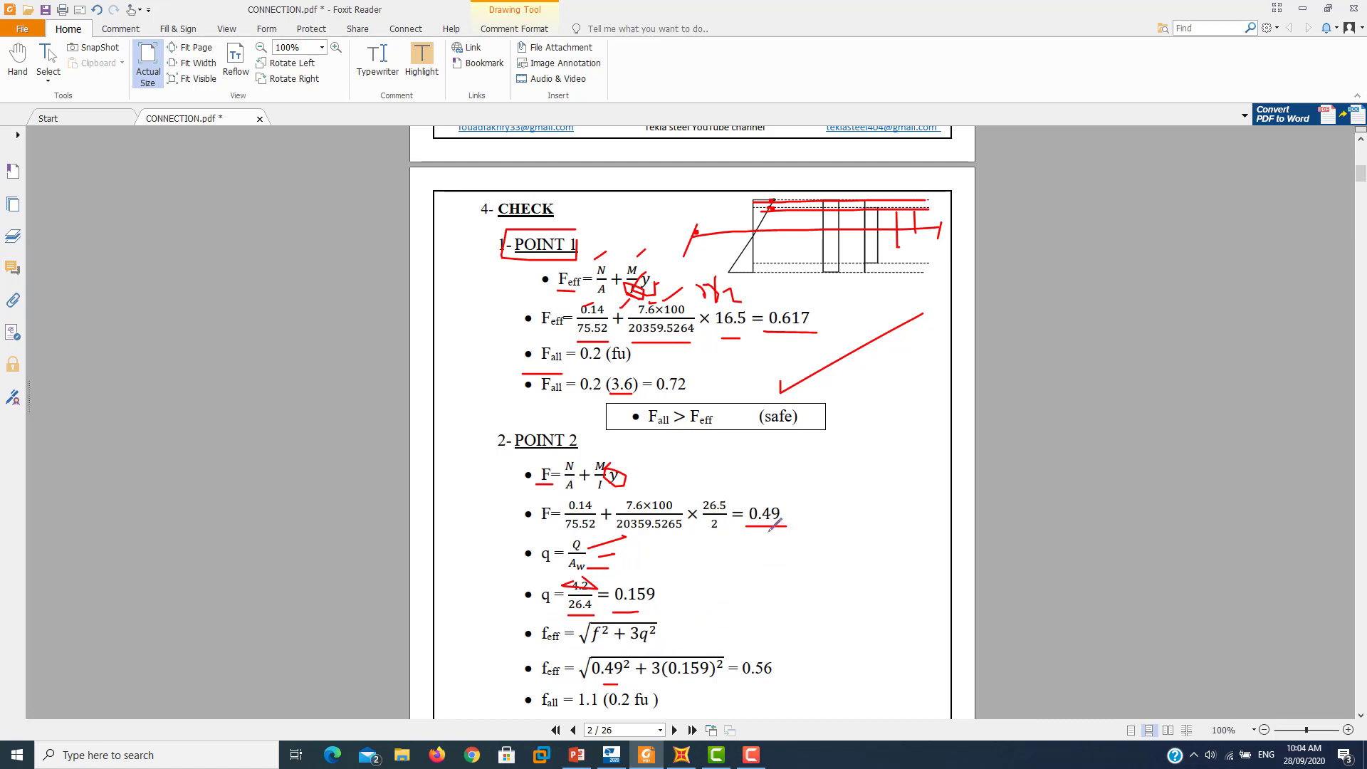
click(675, 686)
drag(768, 685, 733, 686)
- Tick the f_eff = 0.56 result and underline 0.792 and the safe box
scroll(741, 685, down, 1)
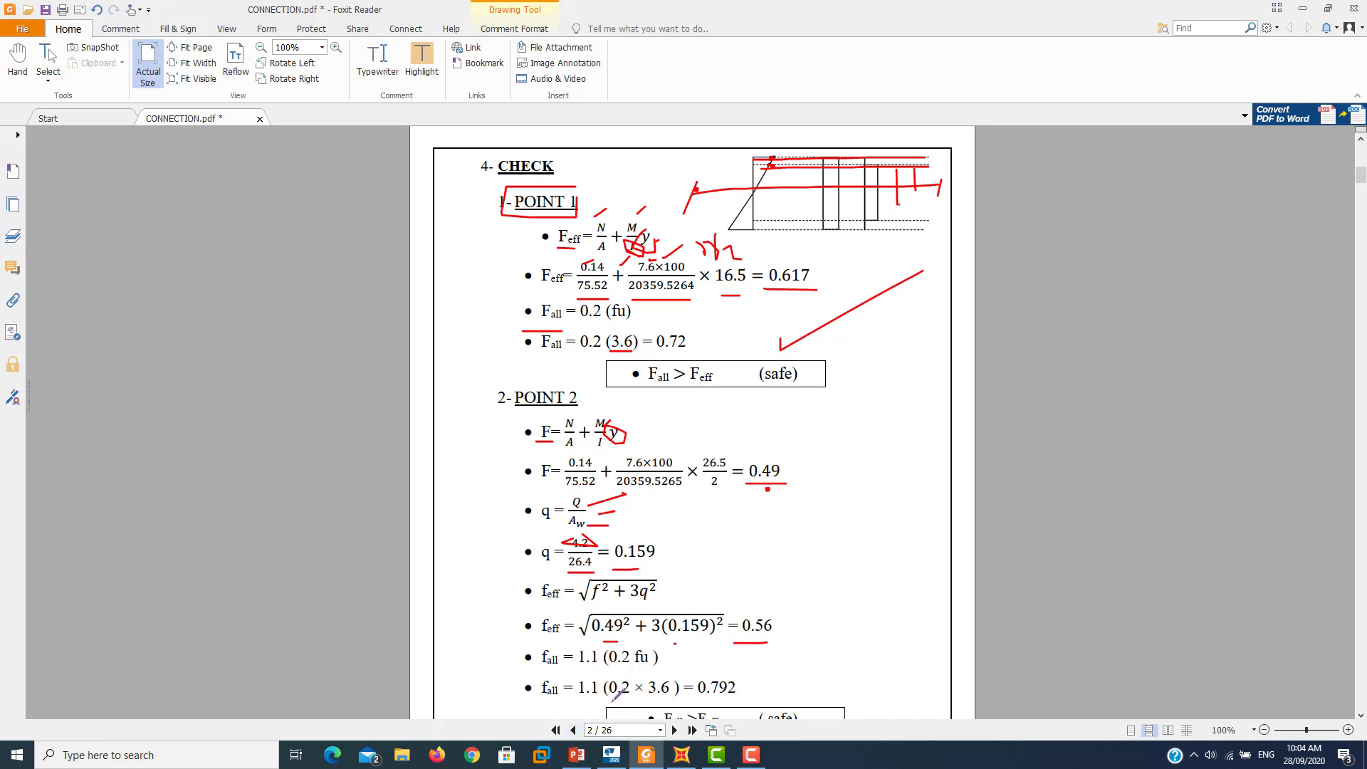
scroll(687, 685, down, 1)
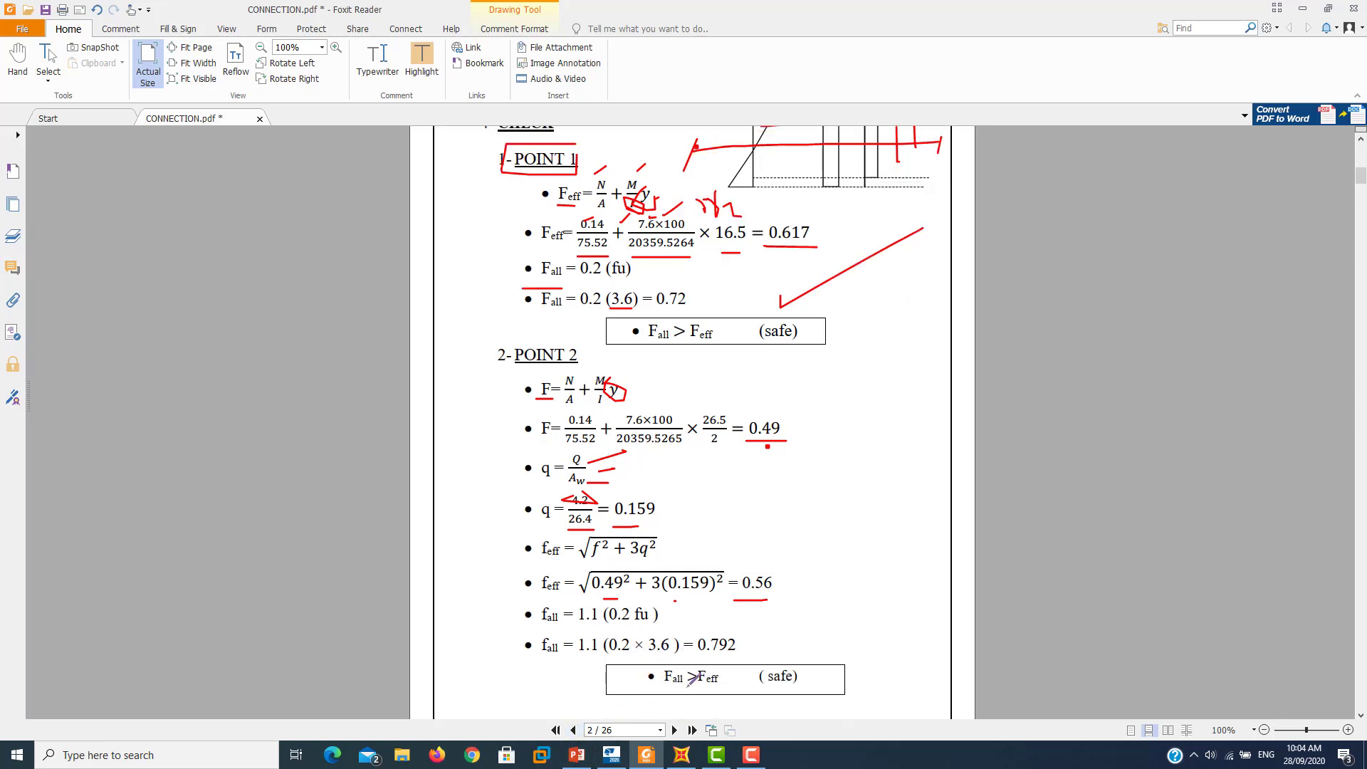
drag(700, 652, 728, 652)
drag(807, 597, 830, 595)
drag(628, 696, 710, 696)
scroll(685, 676, down, 2)
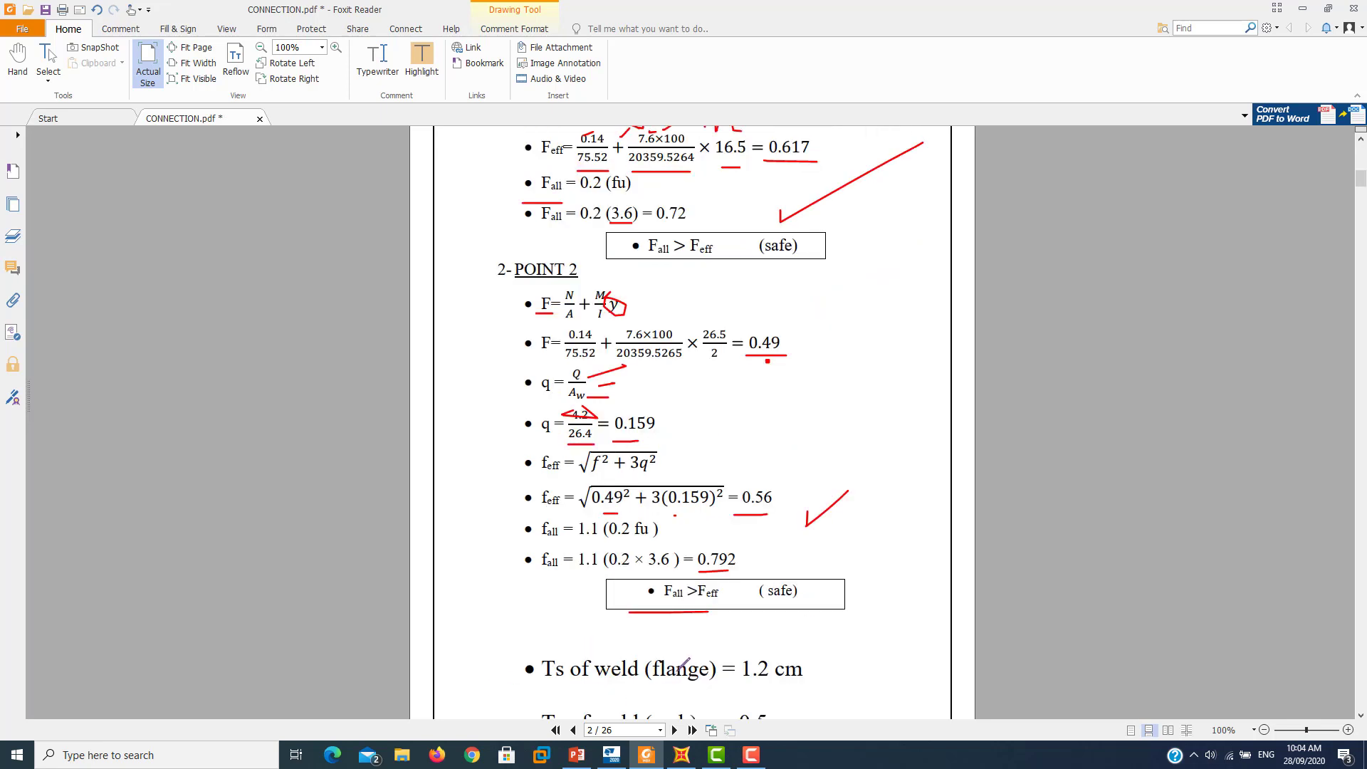
- Box both Ts of weld lines in red and underline the 1.2 cm flange weld size
scroll(704, 641, down, 2)
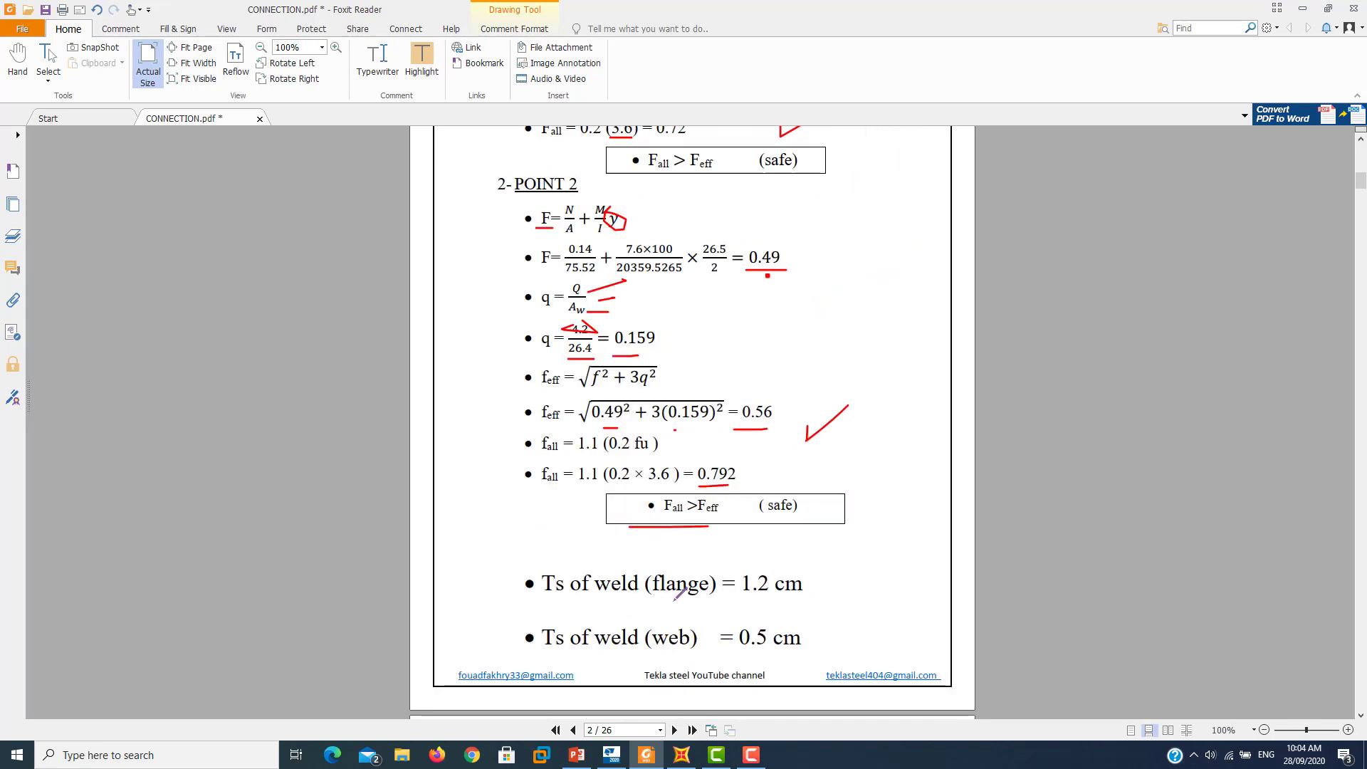
drag(848, 557, 423, 576)
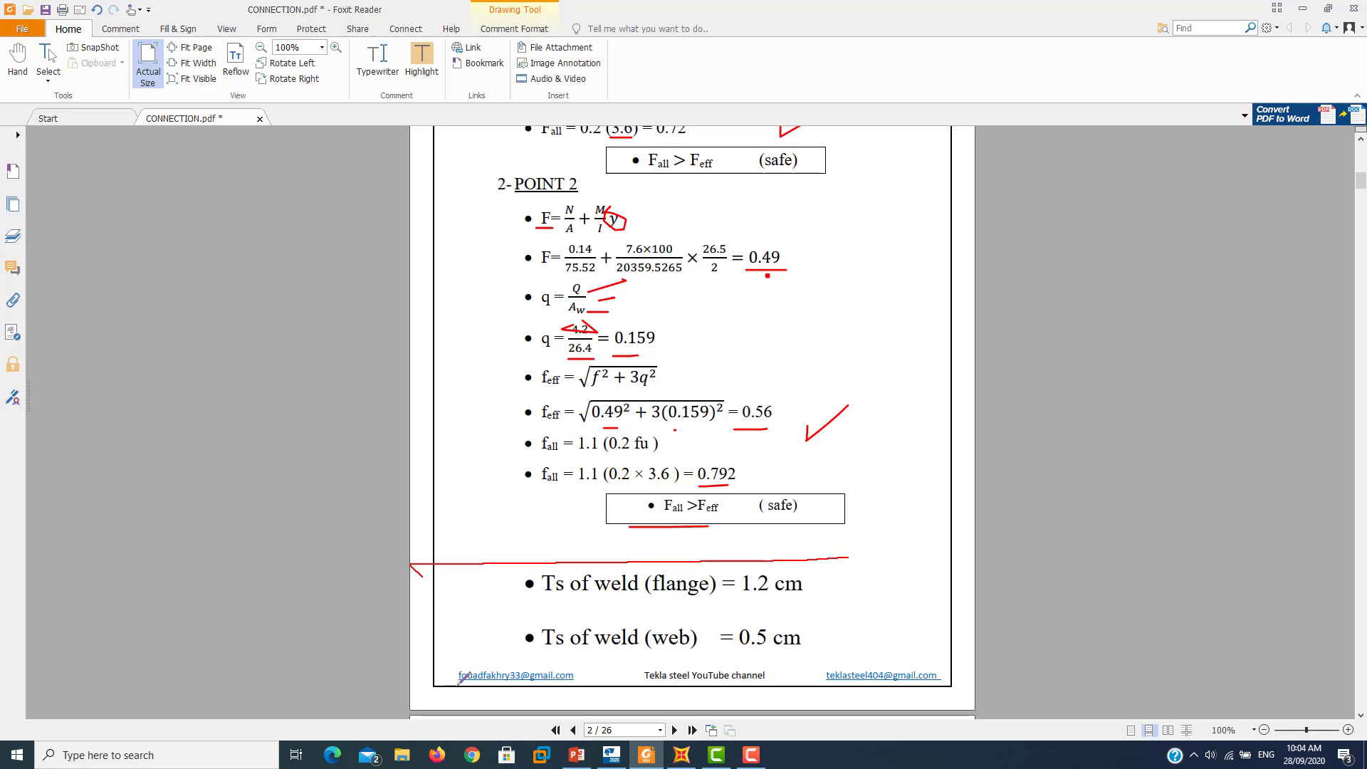
drag(461, 679, 816, 574)
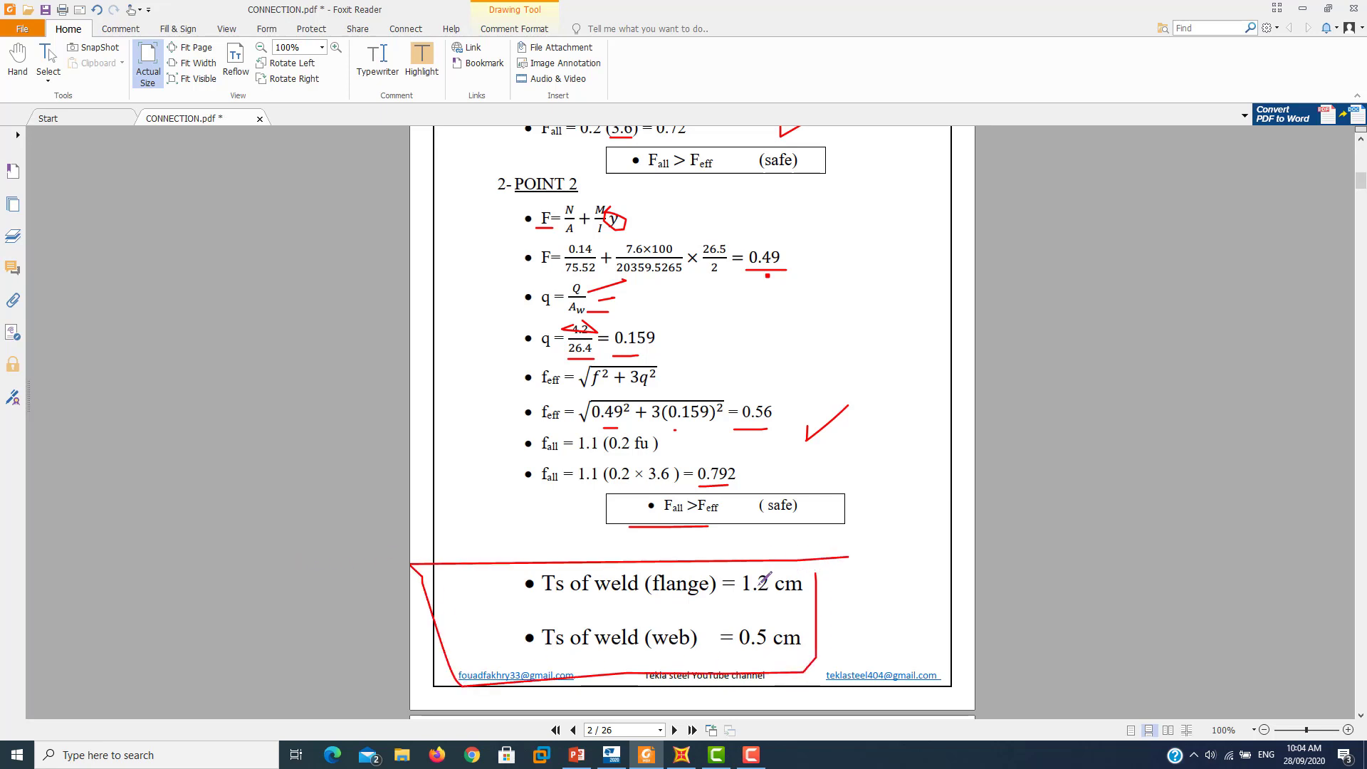
drag(745, 608, 768, 609)
drag(847, 569, 873, 574)
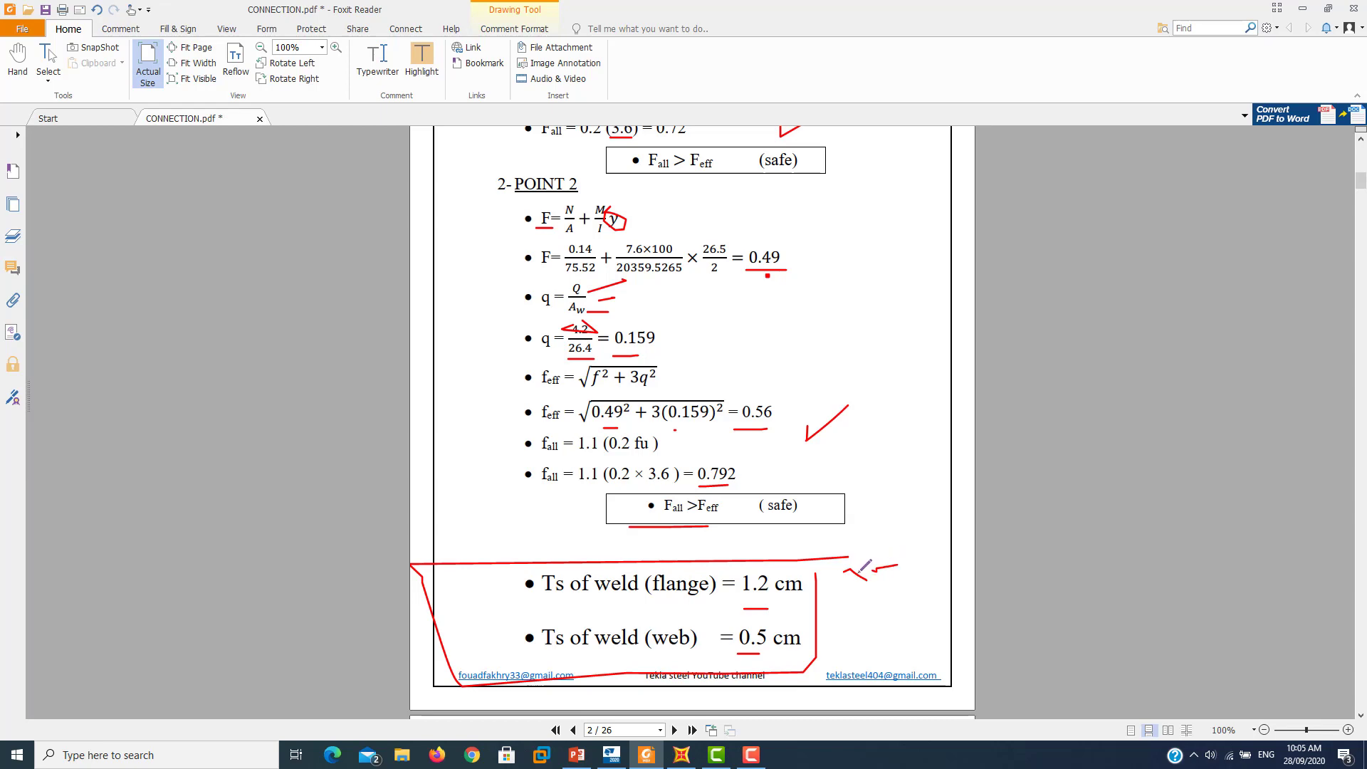
- Add red strokes to the earlier calculations, including one after the 0.72 value
scroll(827, 484, up, 5)
scroll(819, 484, up, 1)
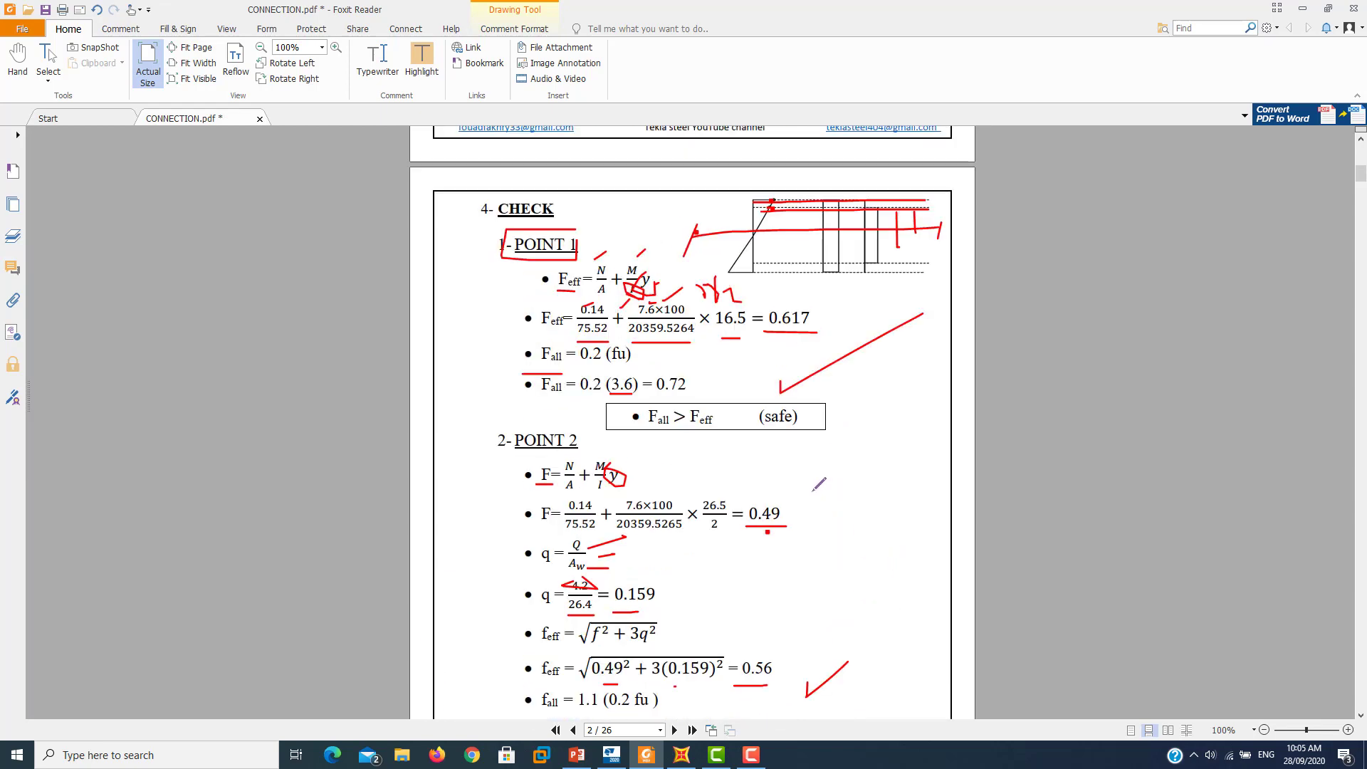
scroll(819, 484, up, 5)
scroll(819, 484, up, 5)
scroll(818, 485, up, 3)
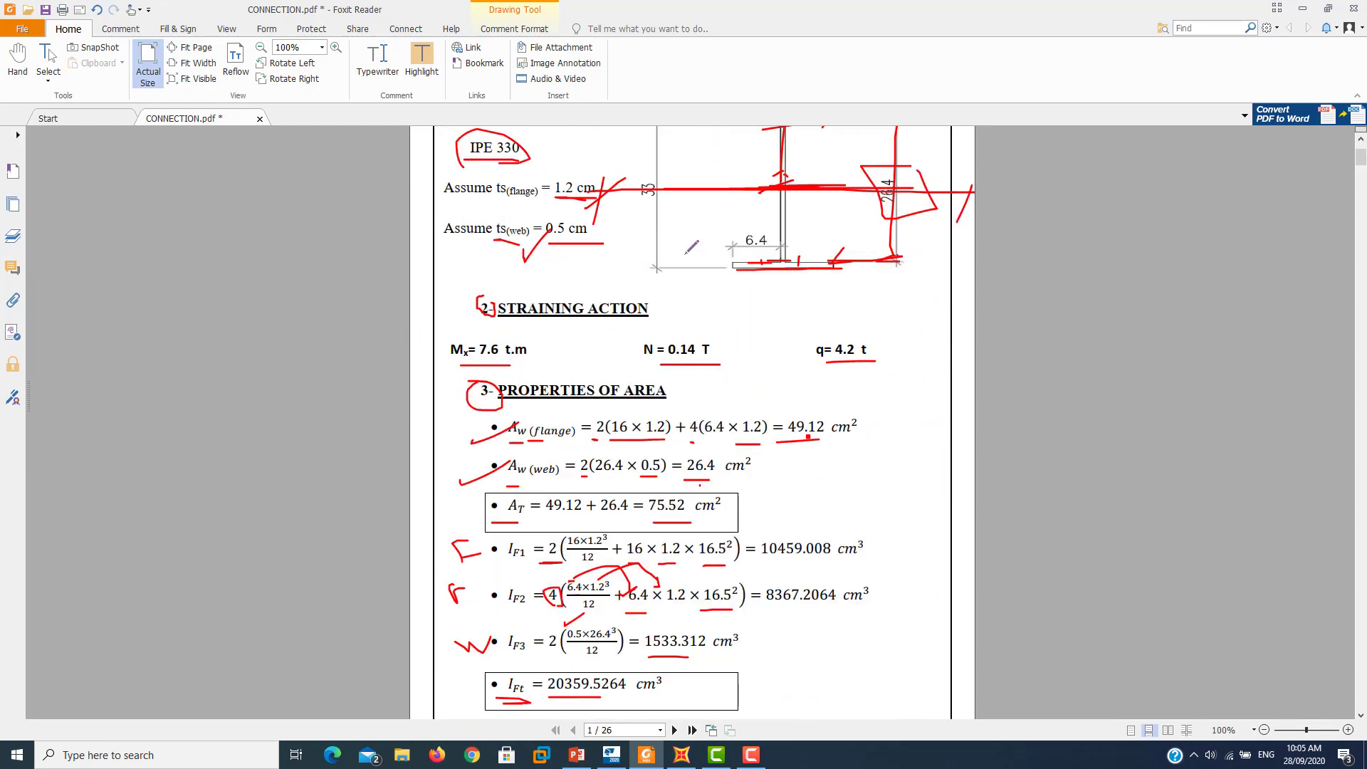
mouse_move(444, 252)
mouse_down()
mouse_move(562, 253)
mouse_move(624, 207)
mouse_move(440, 163)
mouse_move(462, 282)
mouse_up()
scroll(637, 305, down, 6)
scroll(638, 305, down, 5)
scroll(637, 305, down, 6)
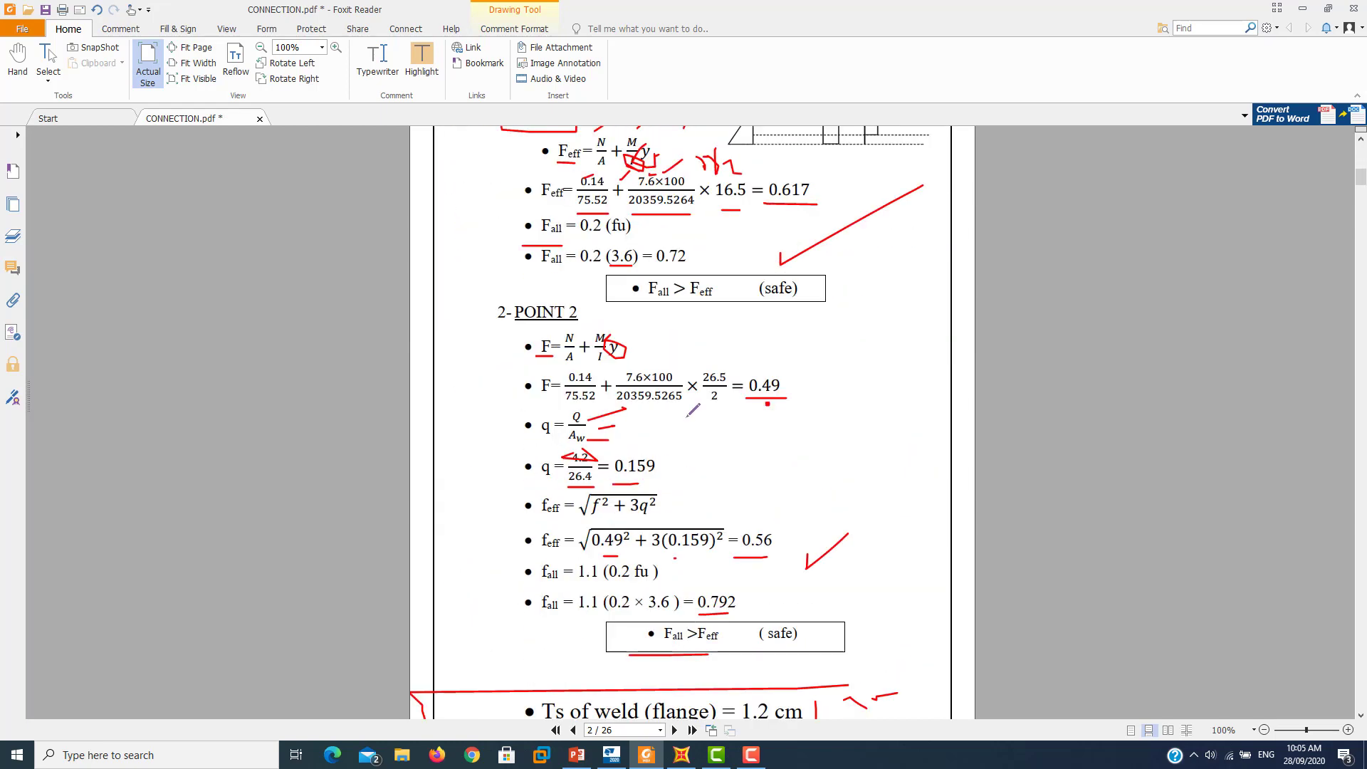
scroll(693, 411, down, 3)
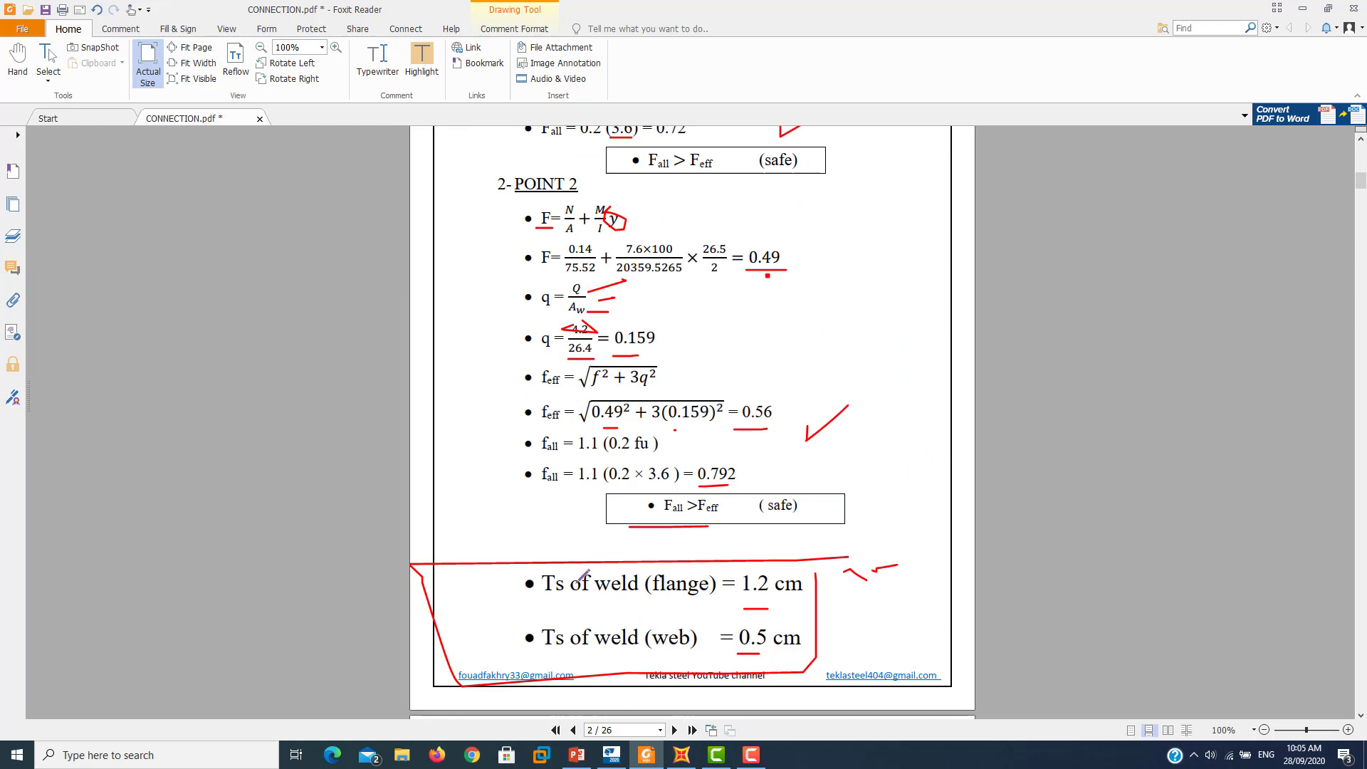
scroll(698, 593, up, 1)
scroll(698, 593, up, 1)
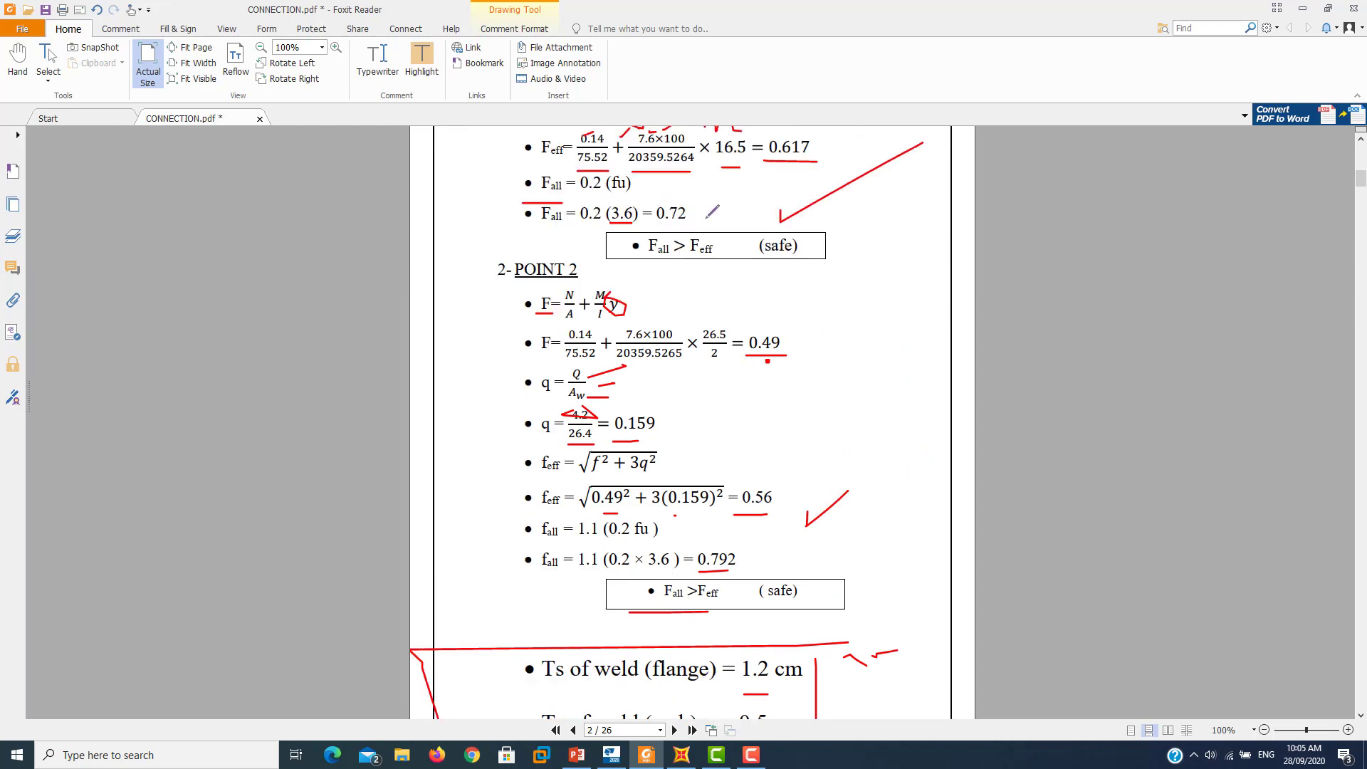
drag(707, 219, 781, 189)
- Draw a check mark beside the feff formula and a short dash right of the safe box
scroll(709, 409, down, 1)
click(699, 415)
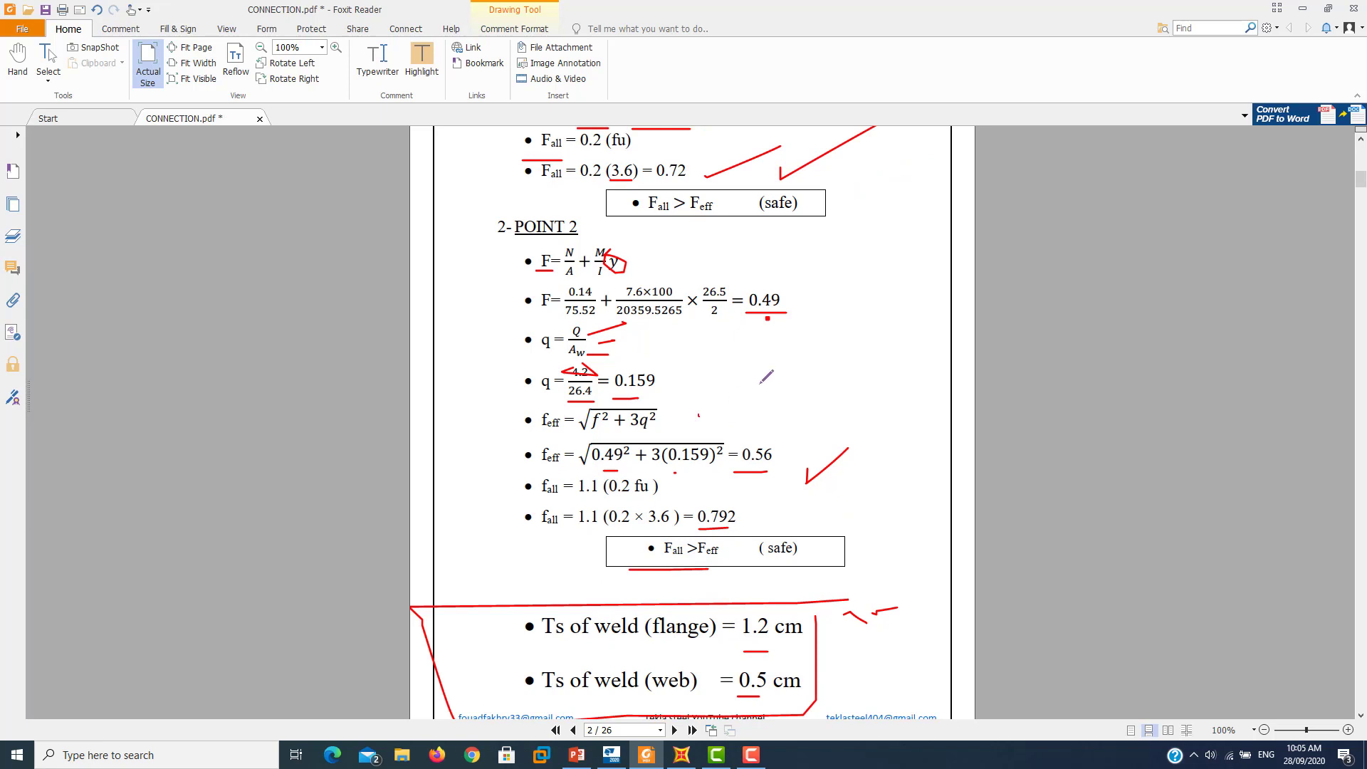
drag(699, 415, 760, 383)
drag(847, 573, 870, 592)
scroll(806, 595, up, 3)
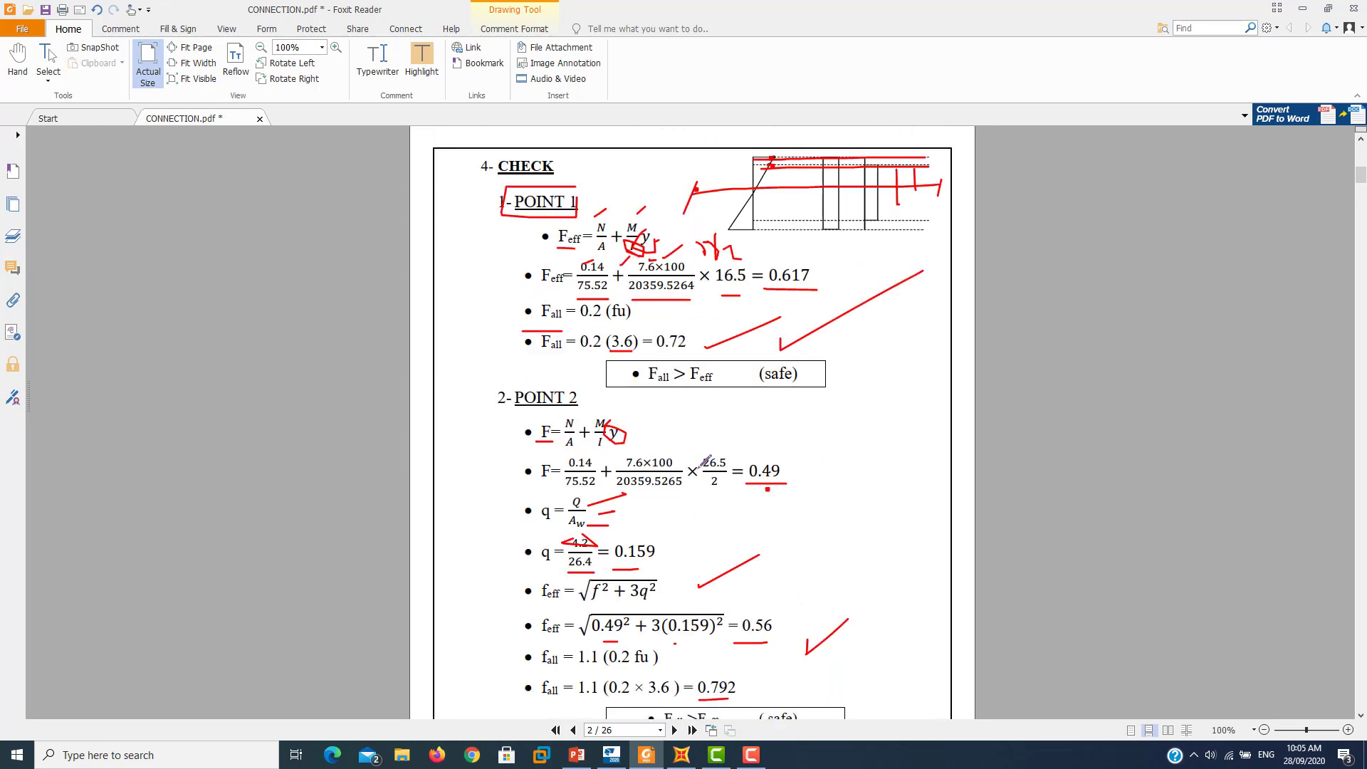
scroll(667, 569, down, 4)
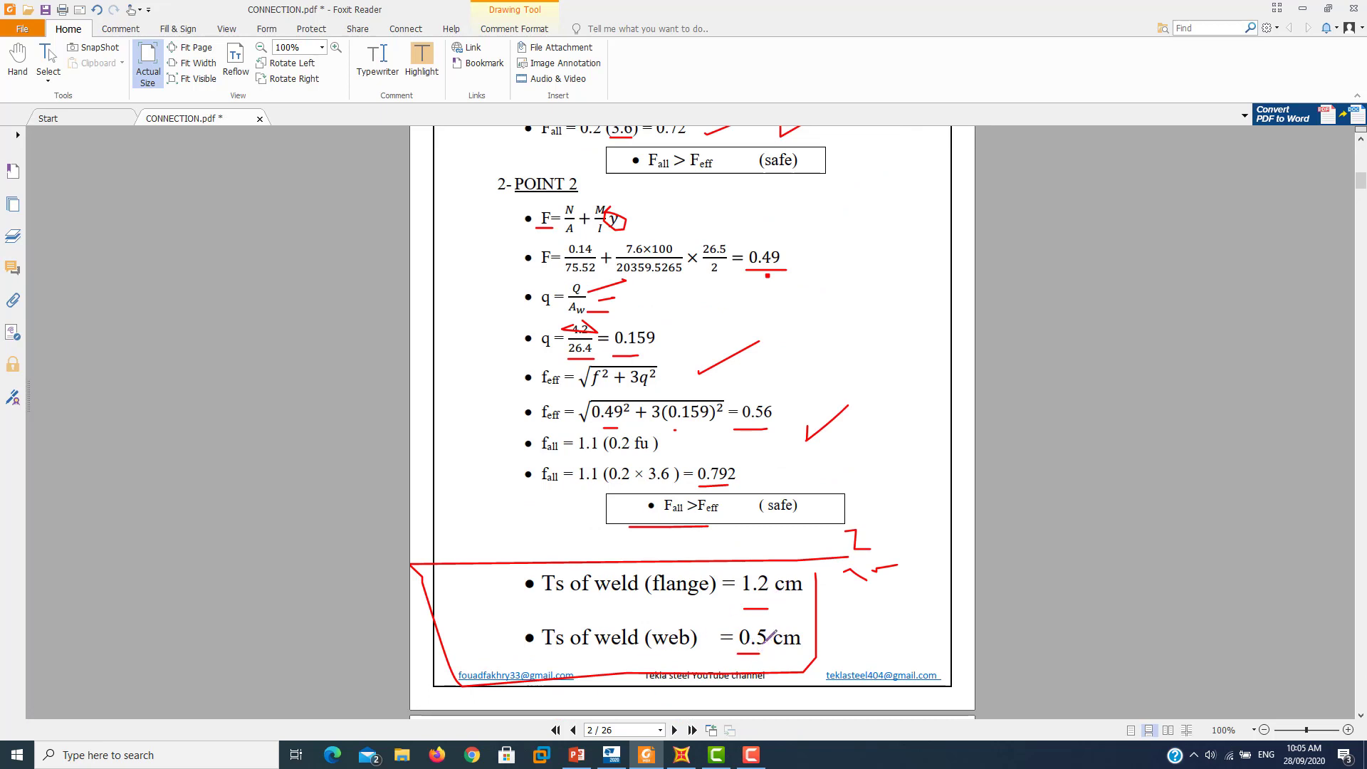
- Draw a red arrow from END PLATE to a sketched end-plate outline with a tick
scroll(750, 609, down, 3)
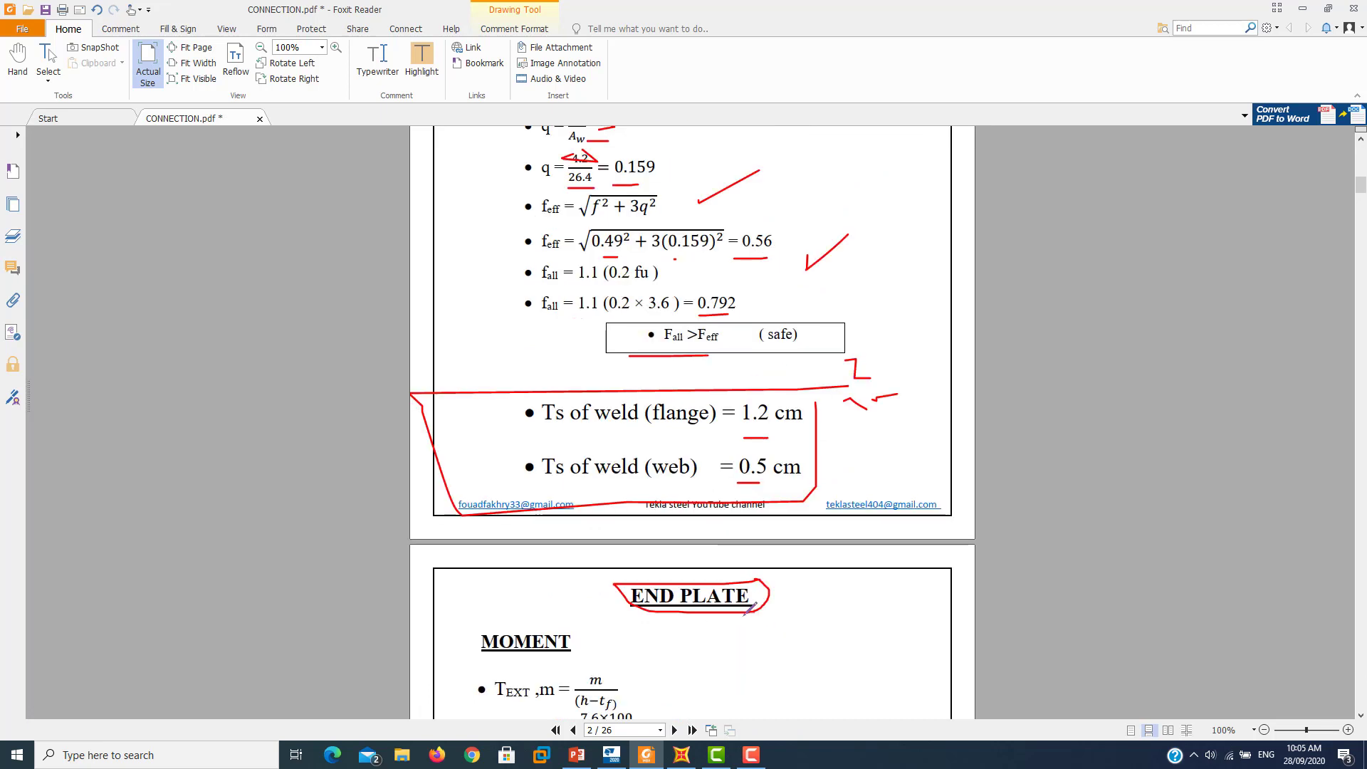
scroll(759, 591, down, 3)
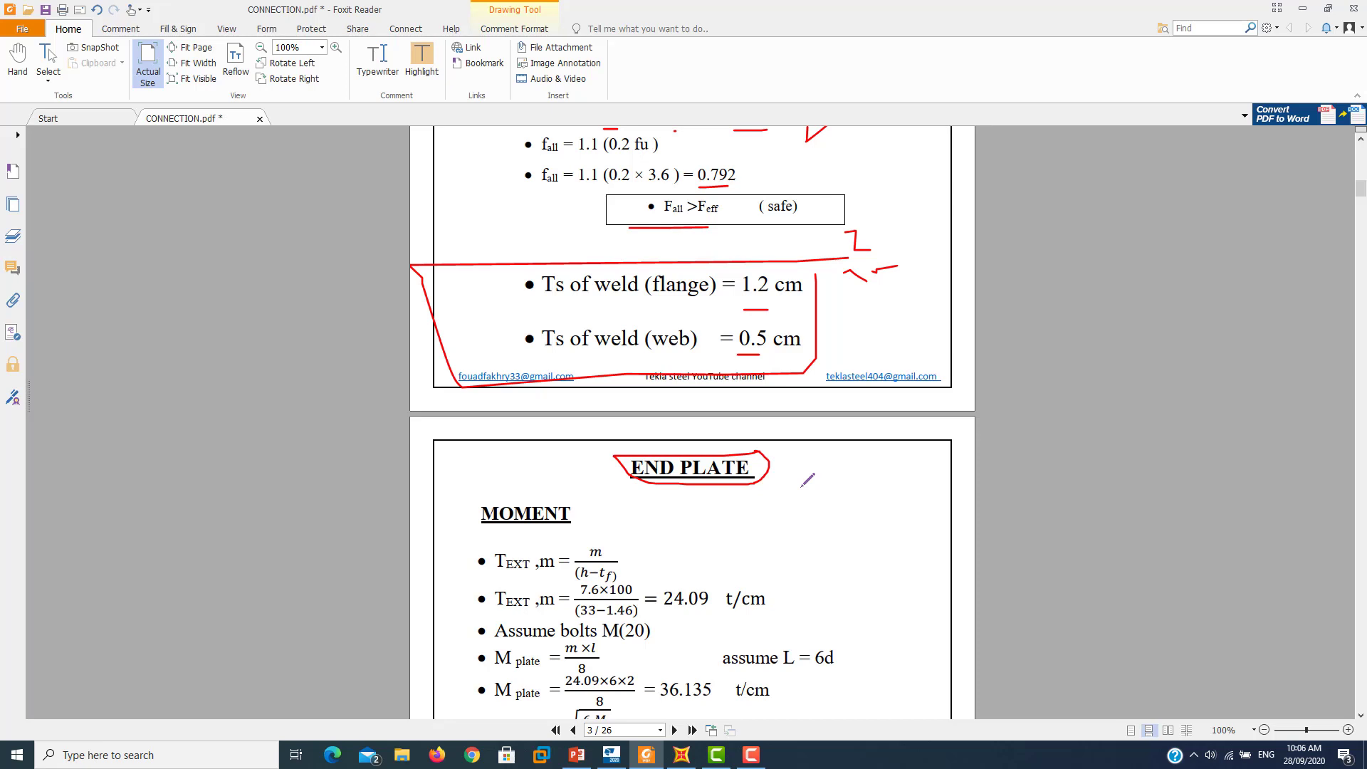
scroll(805, 476, down, 1)
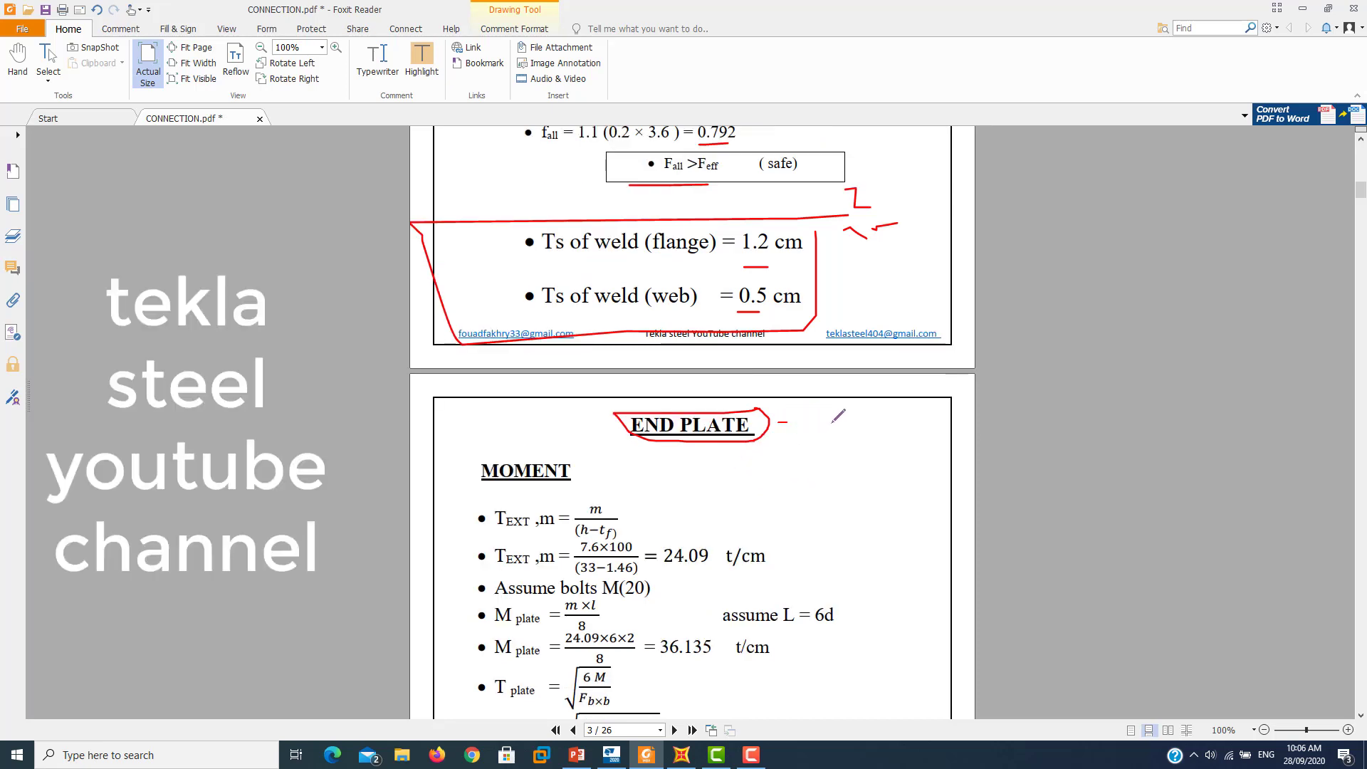
mouse_move(779, 422)
mouse_down()
mouse_move(833, 421)
mouse_move(825, 429)
mouse_up()
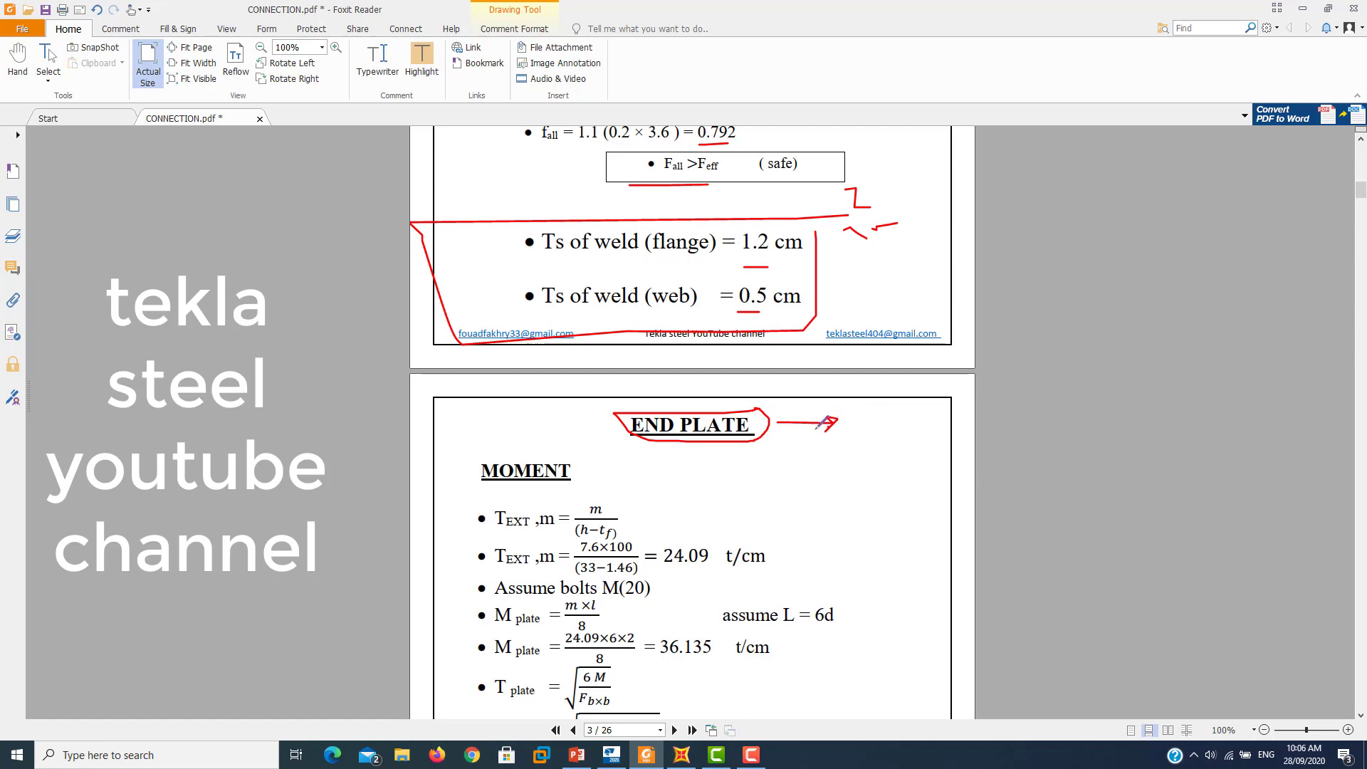
mouse_move(922, 408)
mouse_down()
mouse_move(873, 504)
mouse_move(924, 409)
mouse_up()
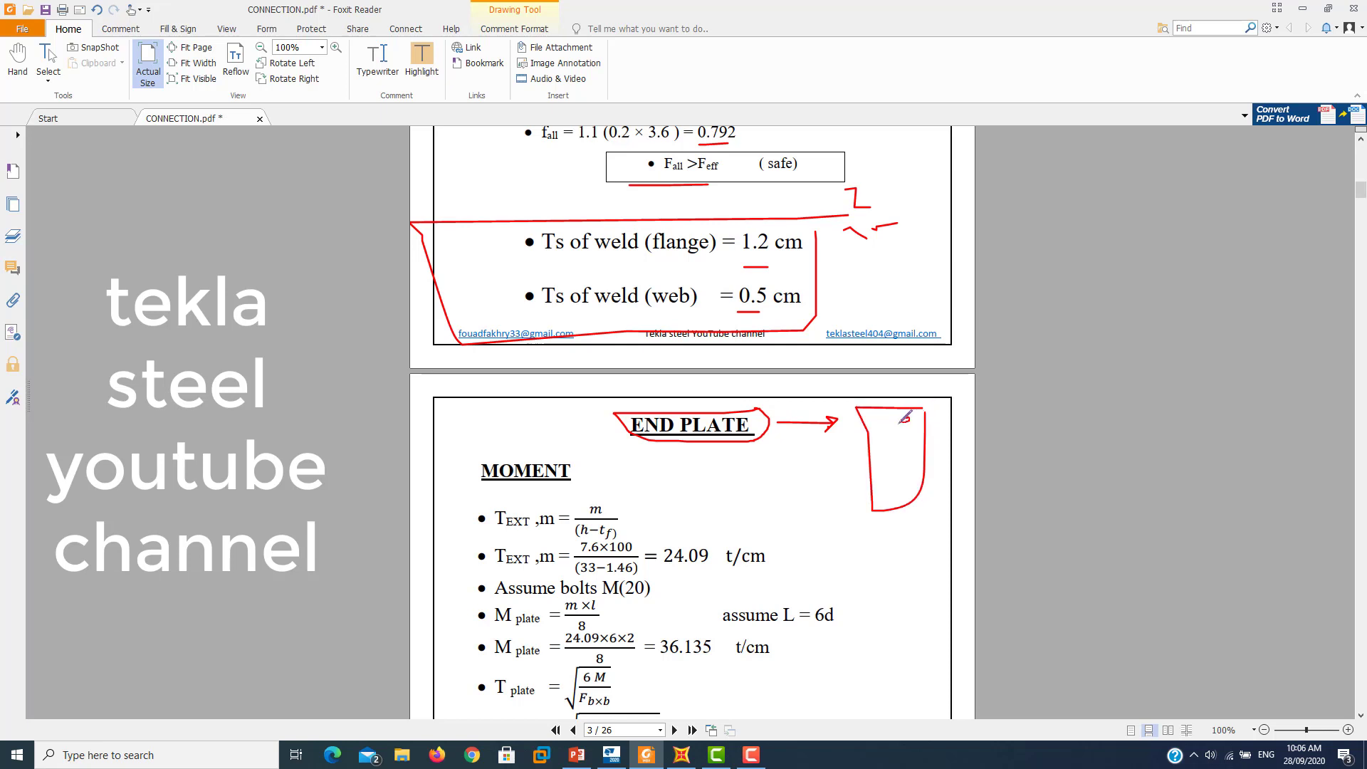
drag(866, 423, 926, 474)
- Sketch a welded plate corner beside the weld box, linked by a line to 1.2 cm
drag(859, 272, 888, 258)
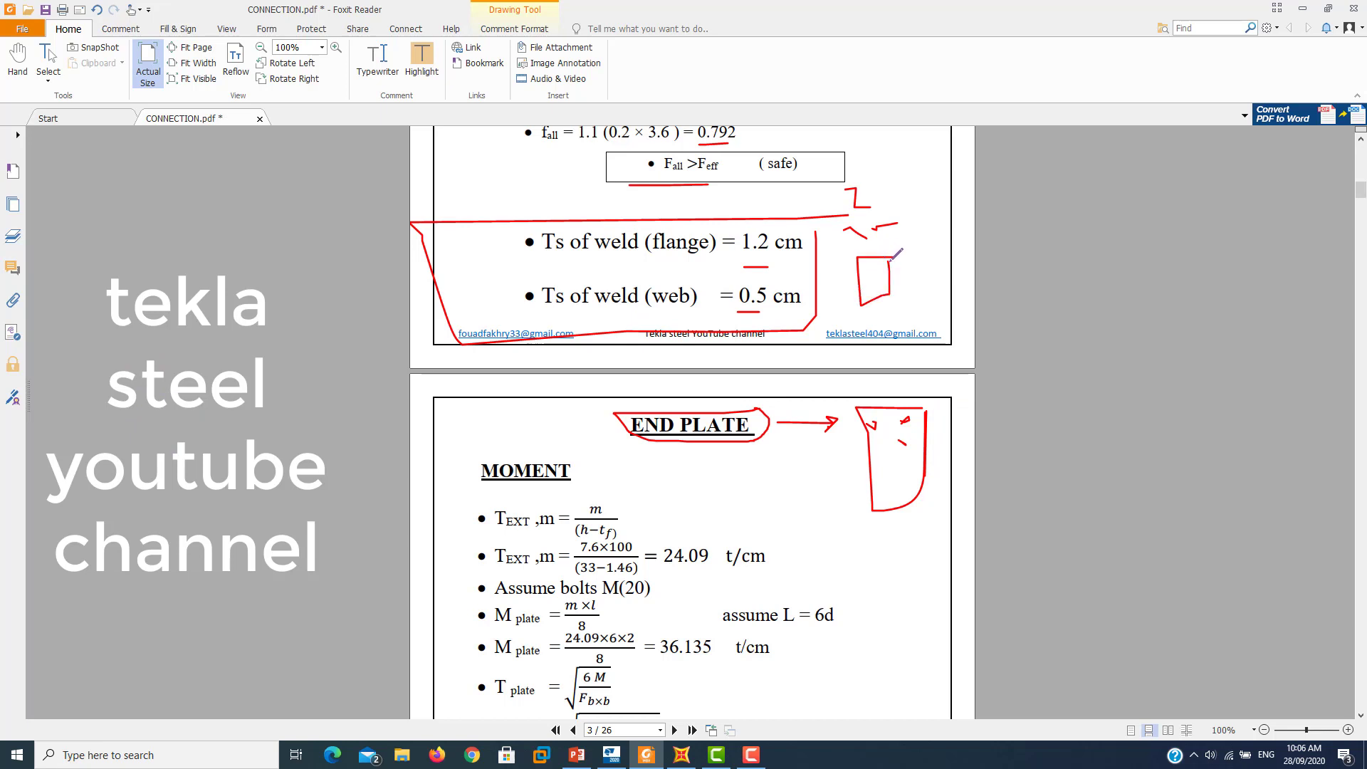
mouse_move(890, 260)
mouse_down()
mouse_move(919, 233)
mouse_move(859, 260)
mouse_up()
drag(936, 209, 868, 257)
drag(891, 255, 889, 286)
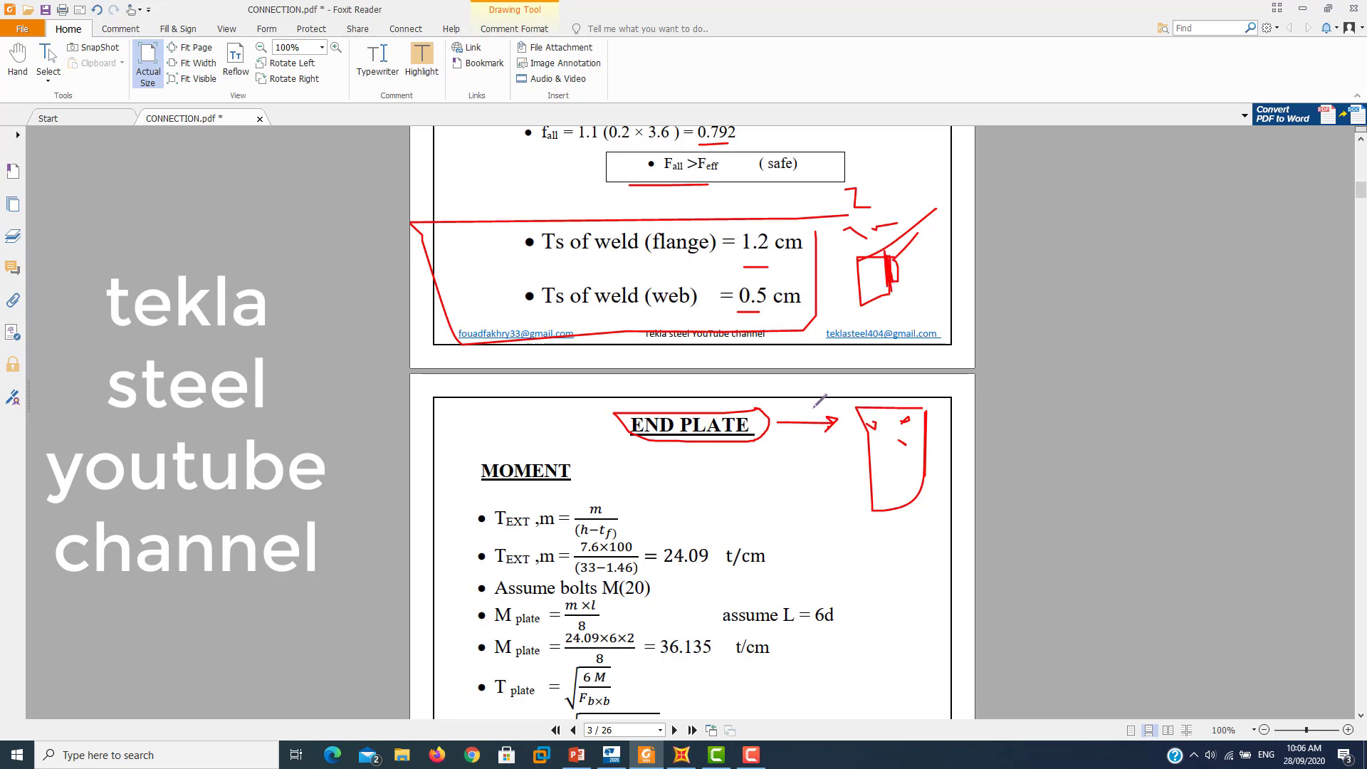
drag(779, 264, 896, 225)
- Underline TEXT in the first MOMENT bullet
scroll(734, 554, down, 2)
scroll(734, 554, down, 2)
scroll(734, 554, down, 2)
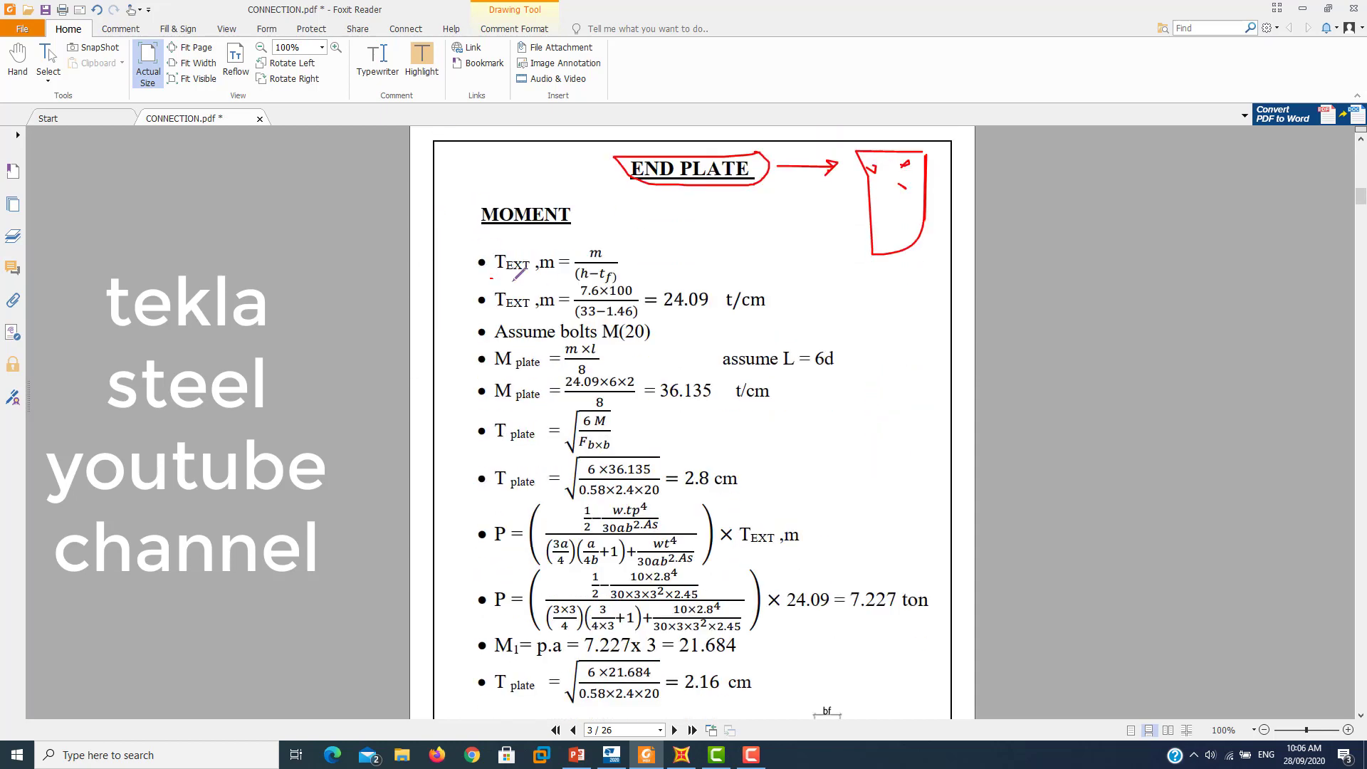
drag(531, 283, 488, 279)
- Put a red dot and stroke beside the T plate bullet
click(477, 454)
drag(477, 453, 507, 454)
scroll(586, 314, down, 1)
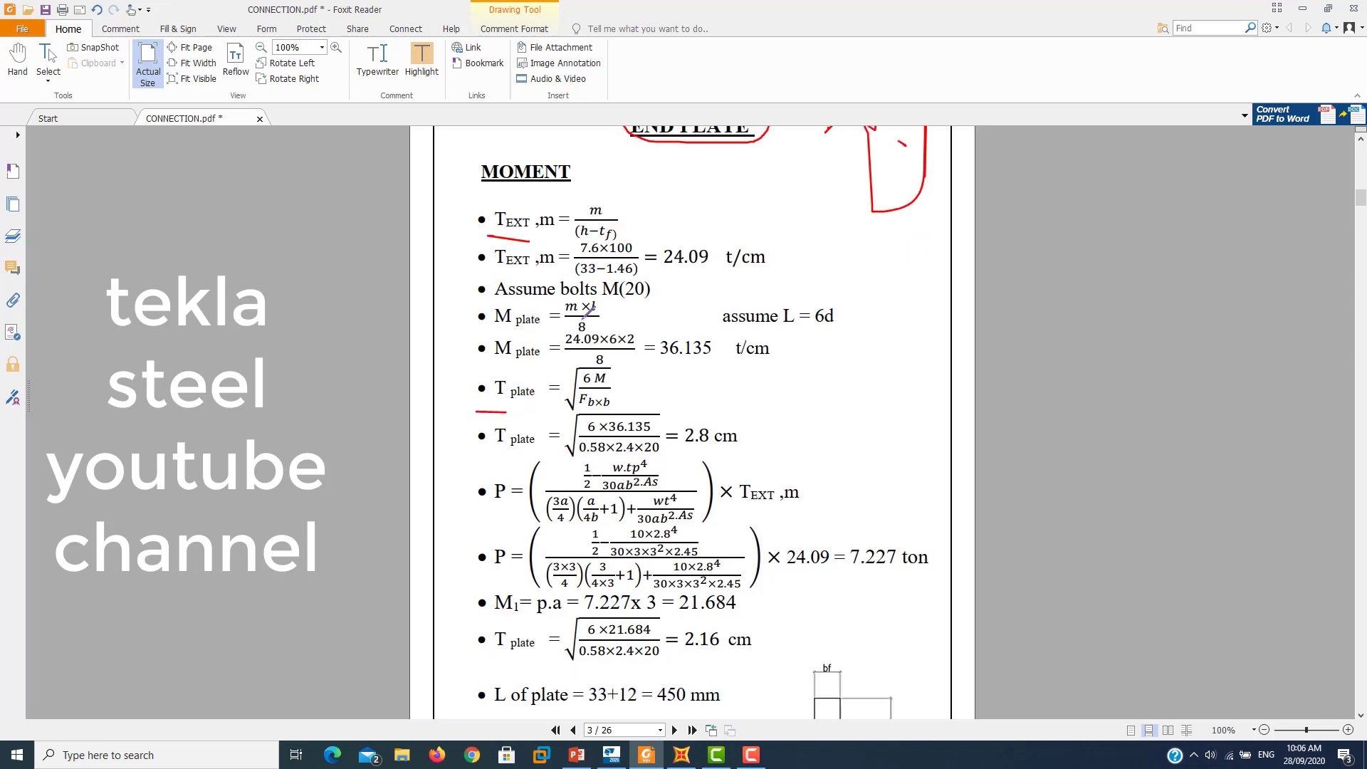
scroll(589, 311, up, 1)
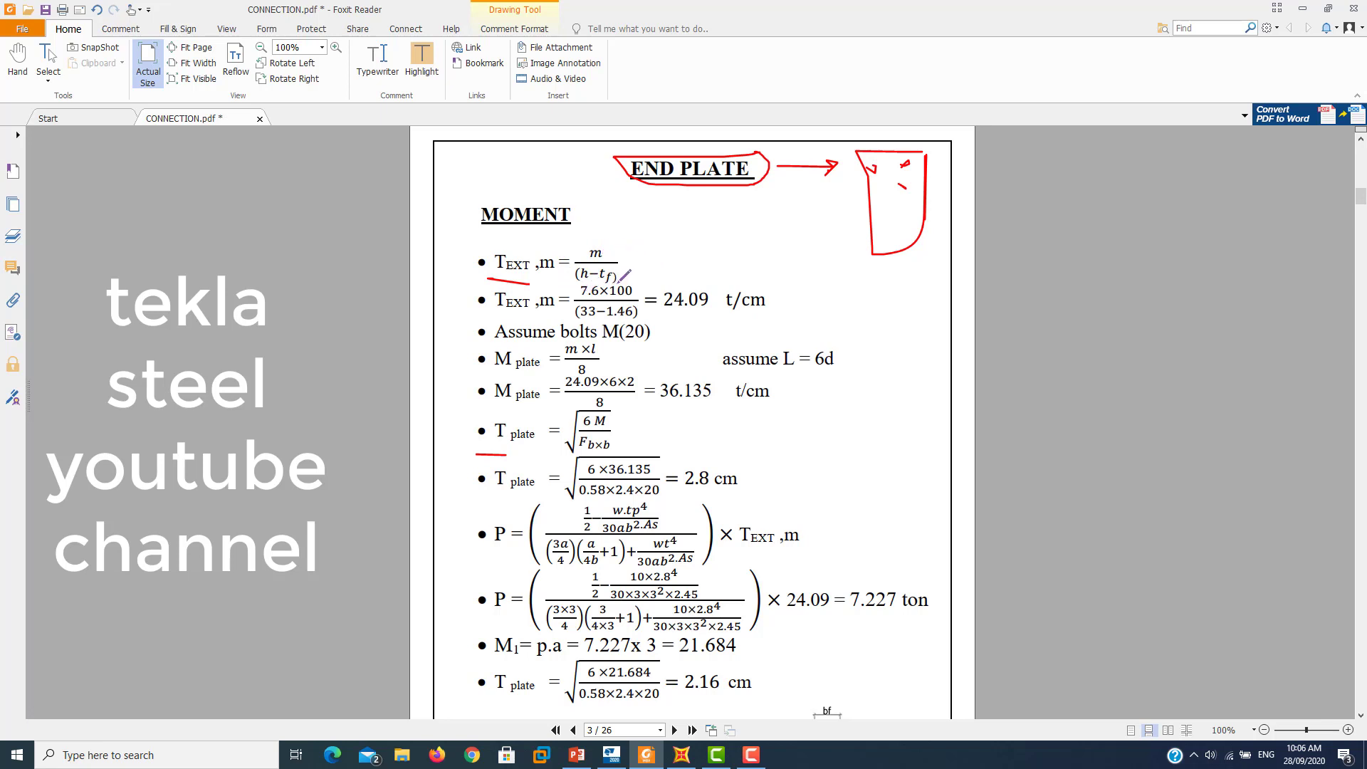
- Strike through 7.6×100, underline 1.46 and mark the Assume bolts M(20) line in red
drag(577, 289, 632, 286)
drag(582, 324, 592, 324)
drag(701, 208, 735, 203)
drag(604, 322, 684, 313)
click(724, 311)
mouse_move(473, 347)
mouse_down()
mouse_move(646, 346)
mouse_move(490, 313)
mouse_move(476, 351)
mouse_up()
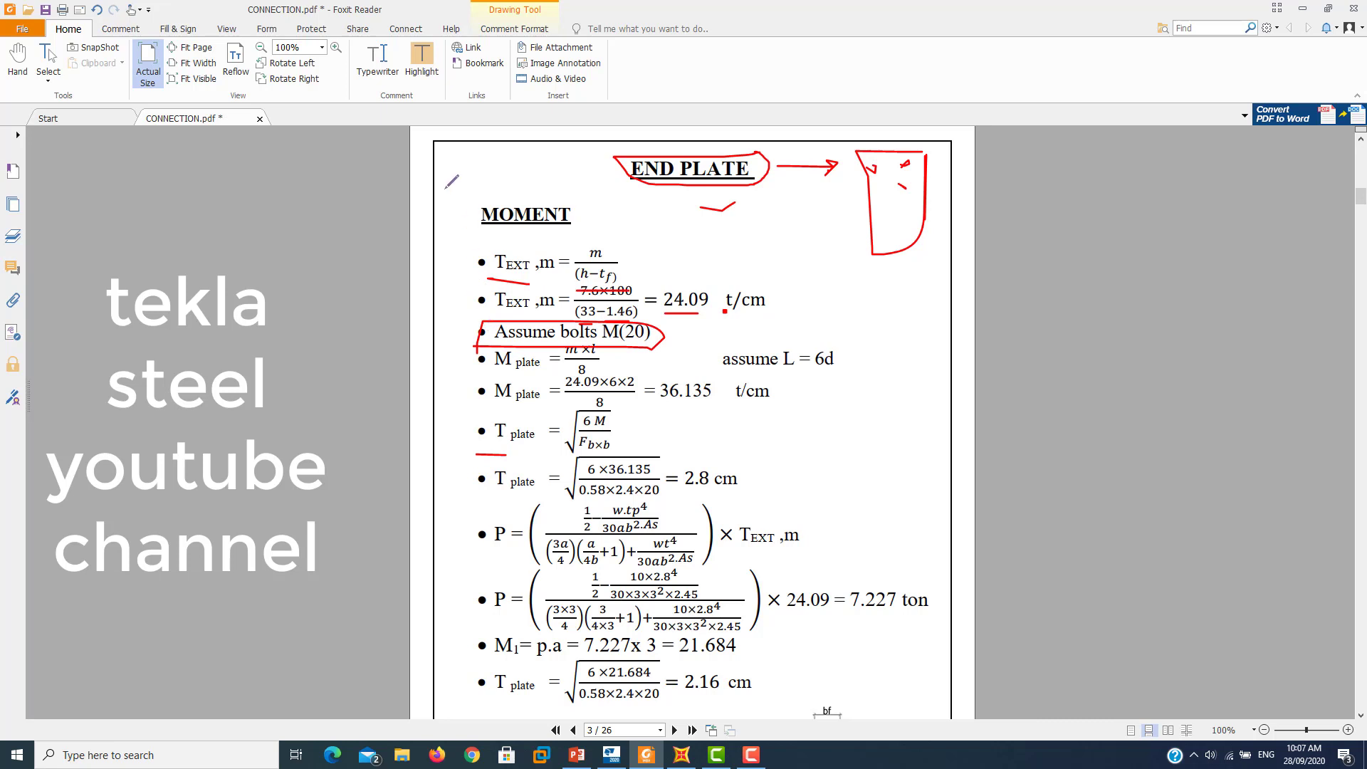
- Tick the 24.09 t/cm result, underline assume L = 6d and m×l, and sketch a small hook
drag(440, 186, 501, 167)
drag(496, 372, 524, 371)
drag(688, 314, 748, 284)
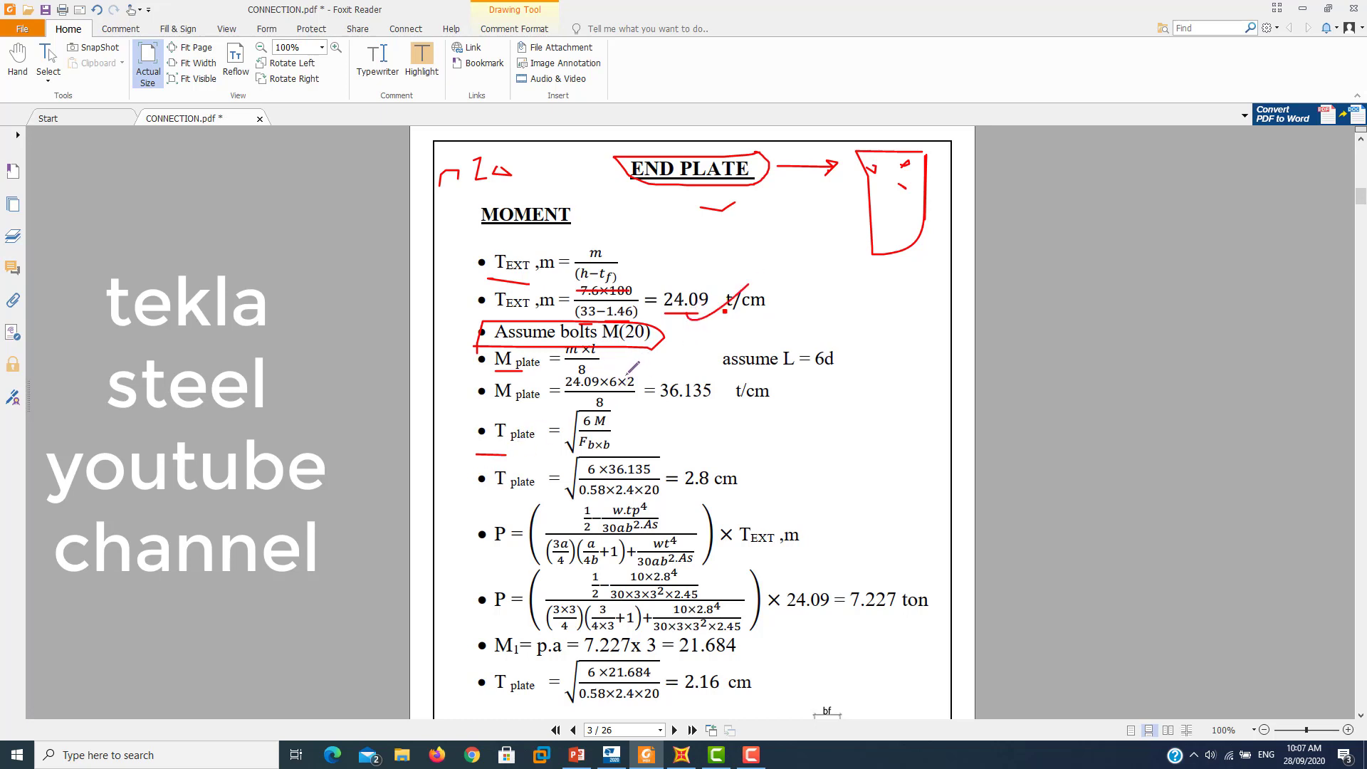
mouse_move(716, 379)
mouse_down()
mouse_move(862, 368)
mouse_move(727, 368)
mouse_up()
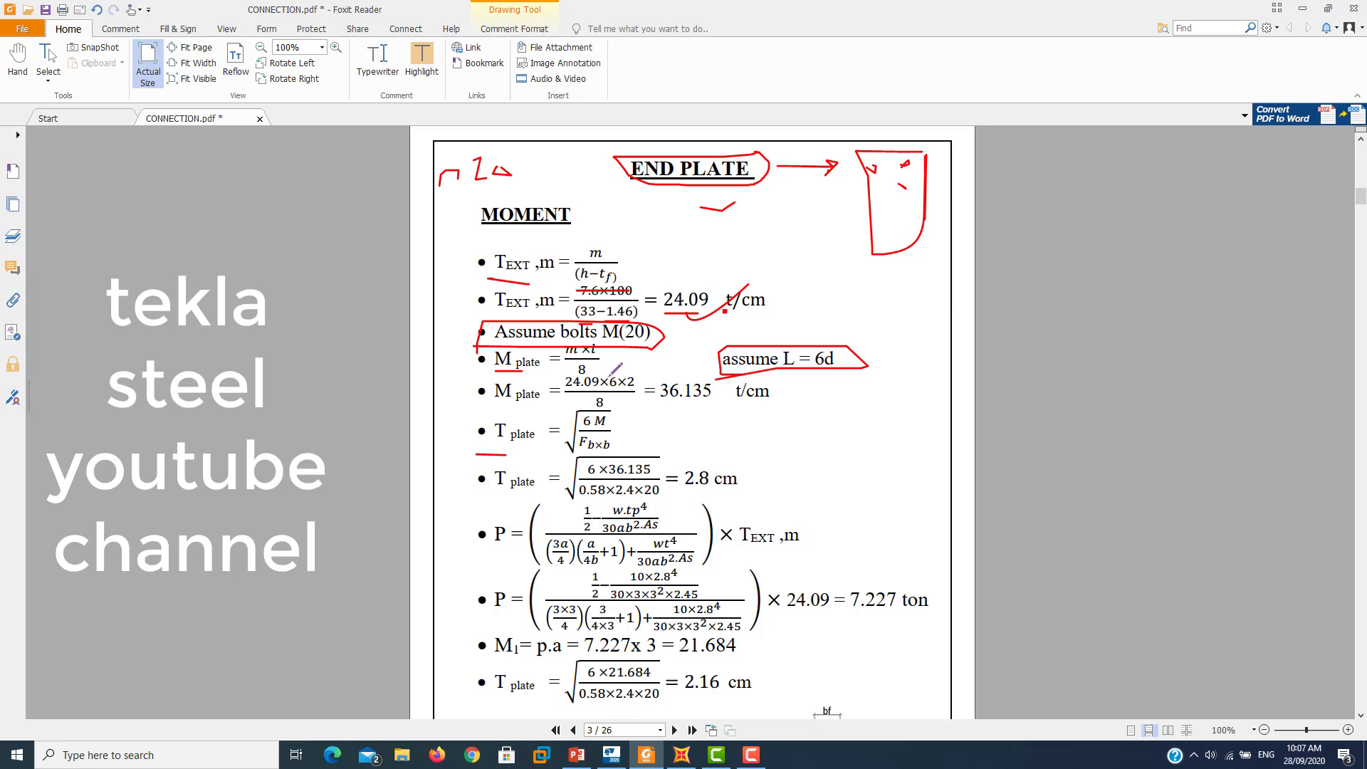
drag(611, 371, 646, 362)
- Underline 36.135 and F b×b, marking 6 M and circling b in the T plate formula
drag(659, 412, 705, 410)
drag(610, 426, 633, 421)
drag(611, 450, 603, 447)
drag(647, 506, 658, 501)
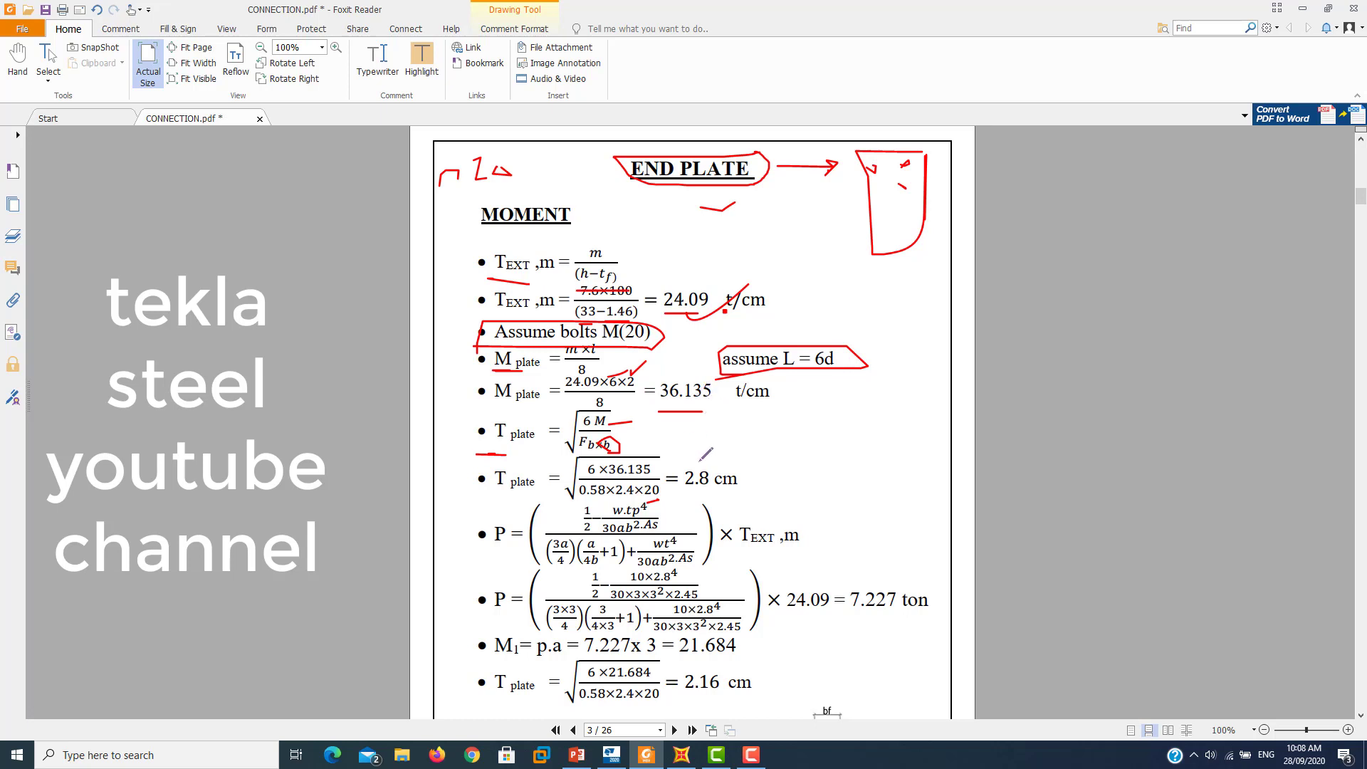
- Bracket P and mark the T_EXT,m and 30ab²·As terms of the plate force formula
scroll(706, 454, down, 1)
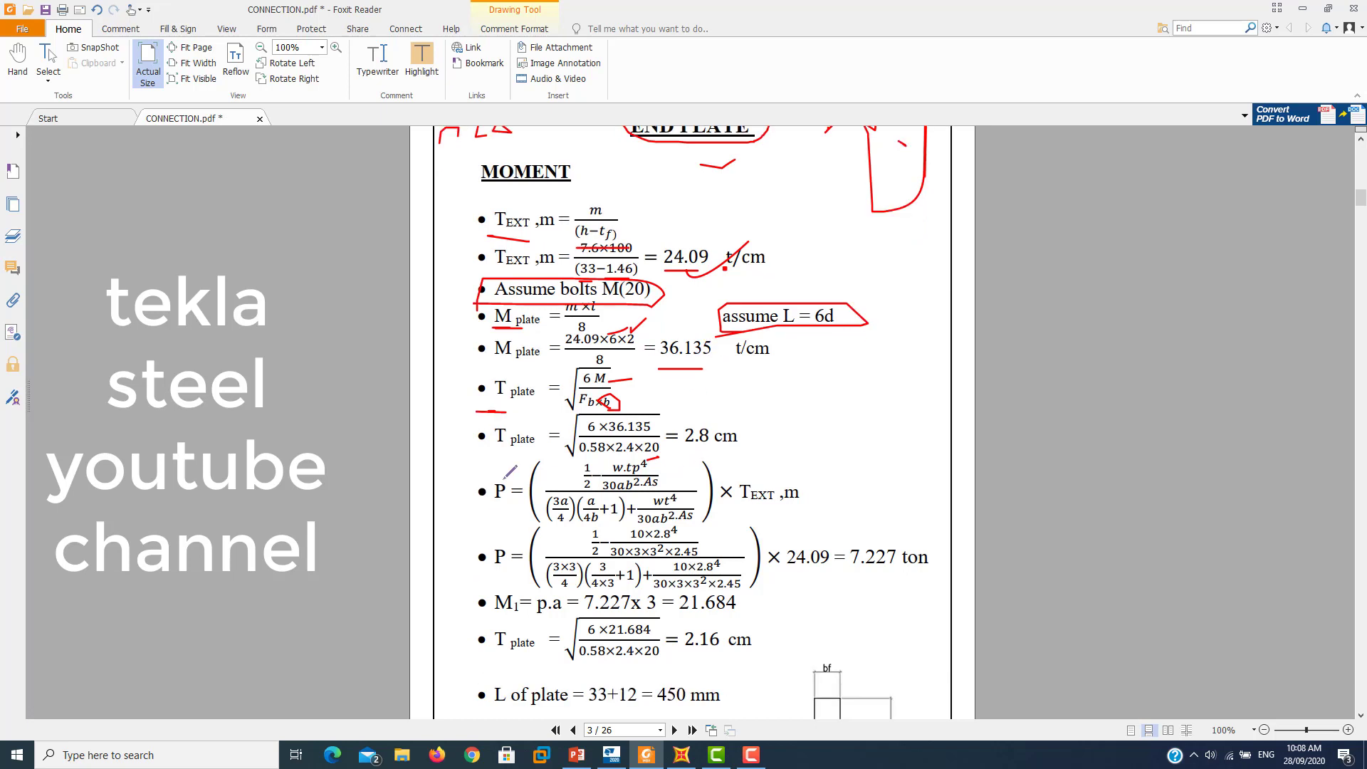
drag(508, 473, 507, 507)
drag(734, 511, 785, 512)
drag(611, 232, 841, 426)
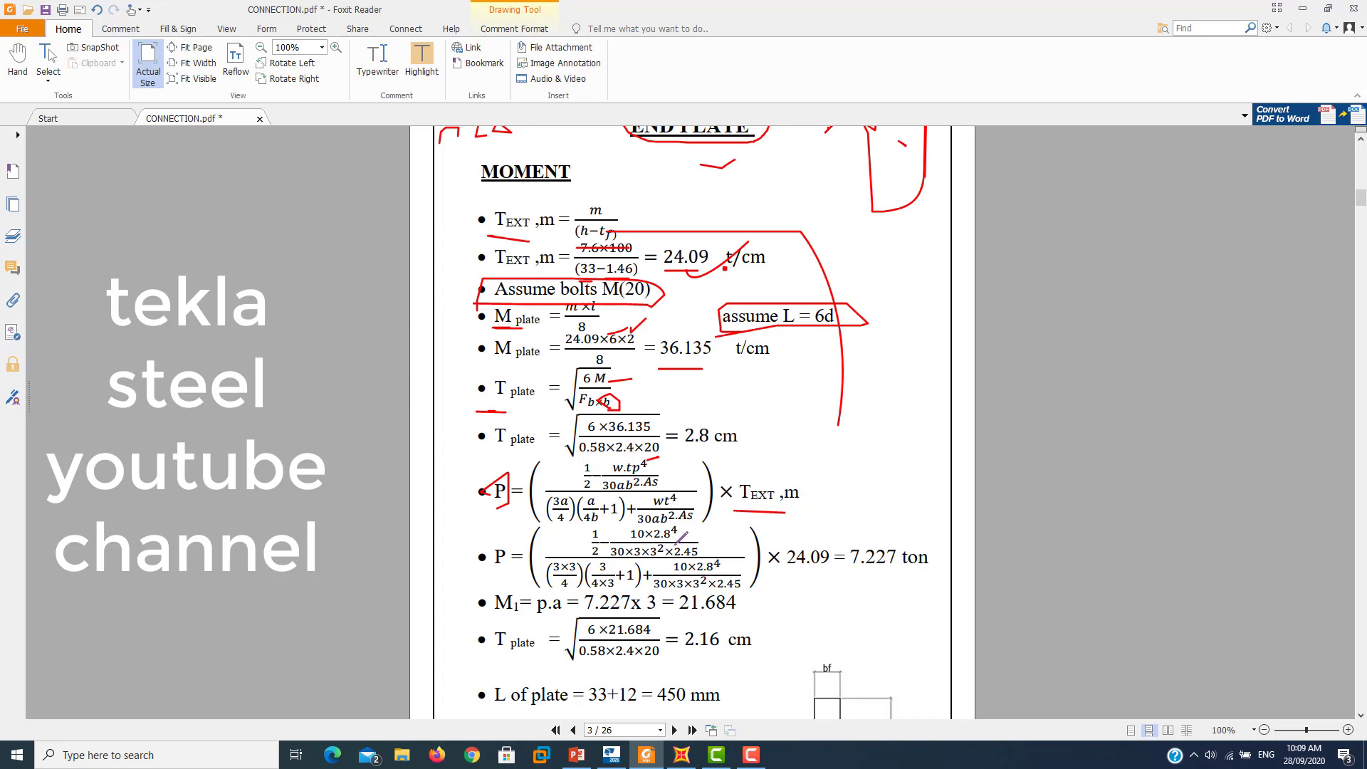
drag(652, 488, 685, 472)
- Underline 24.09 and 7.227 ton, mark the 3 in M1 and box 21.684
scroll(756, 578, up, 1)
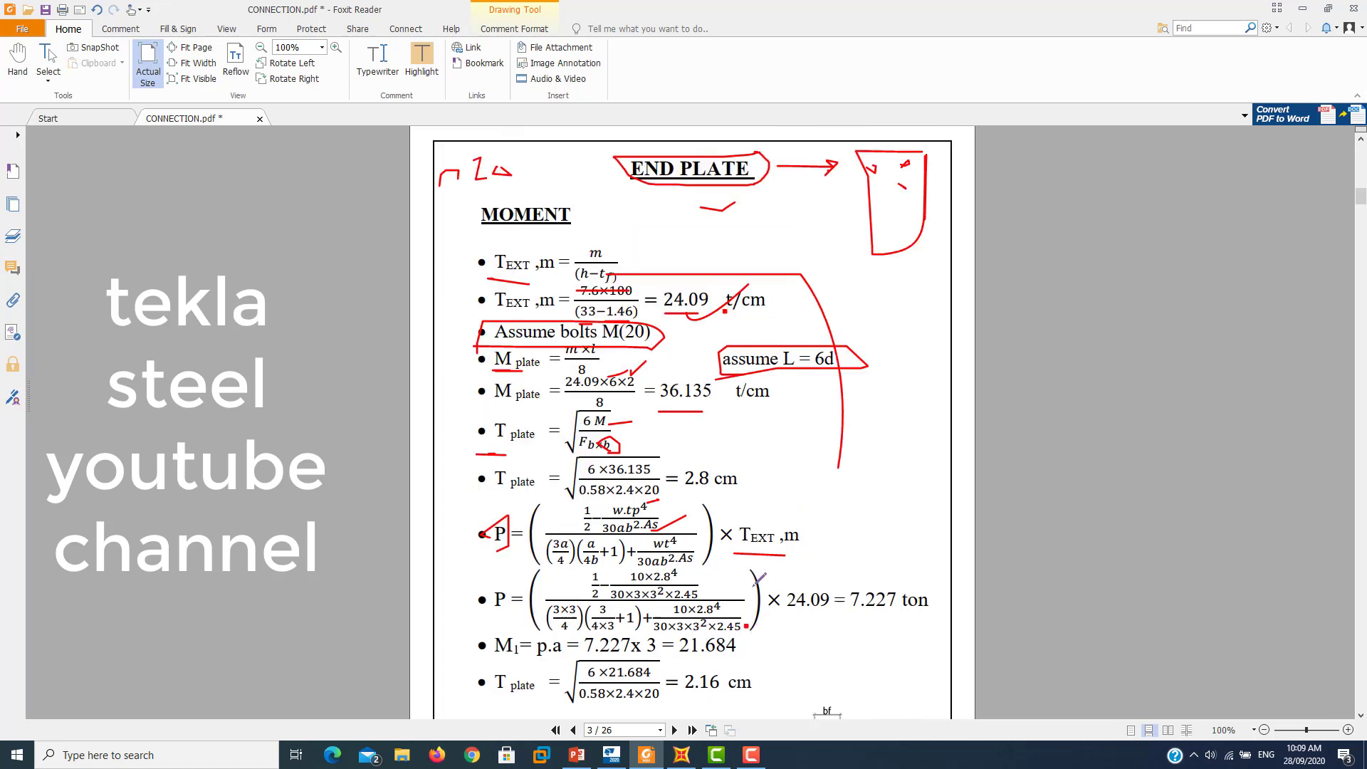
scroll(759, 578, down, 1)
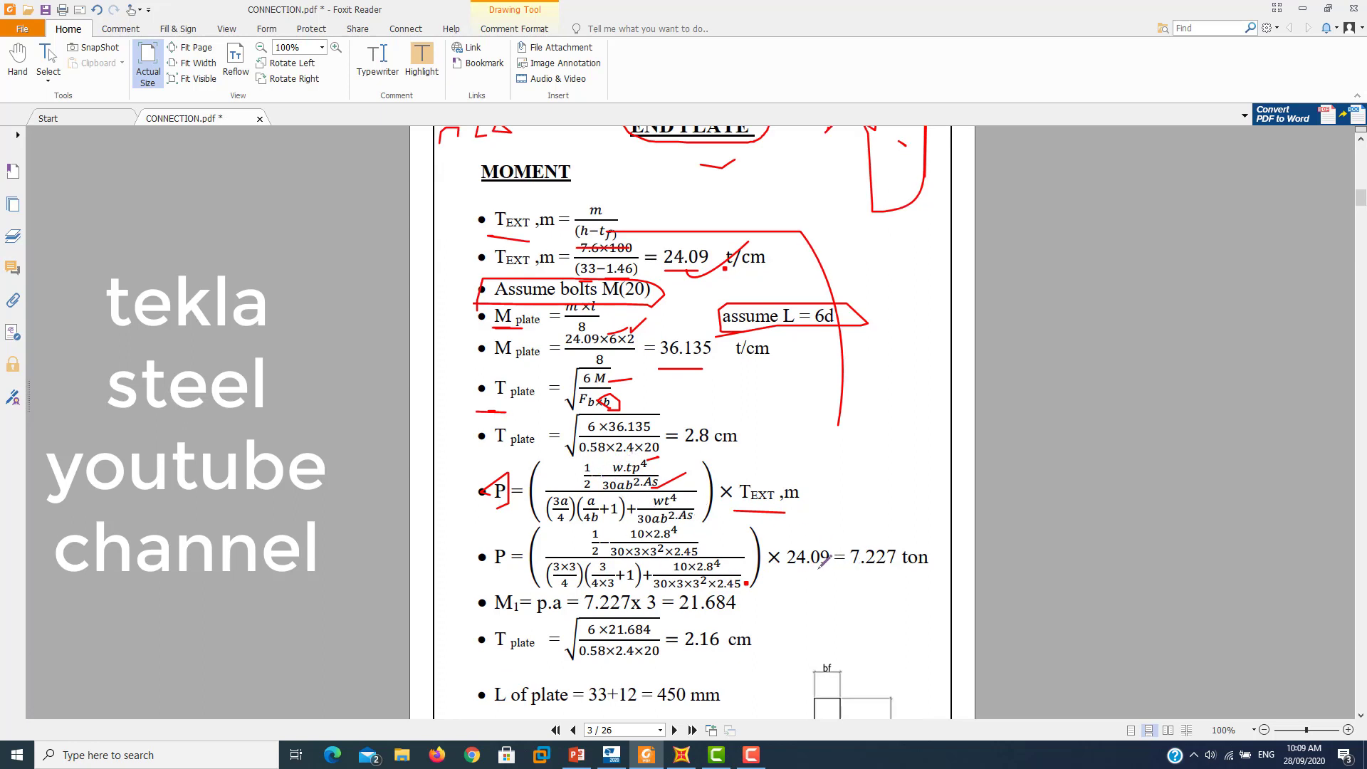
click(794, 577)
drag(792, 576, 824, 578)
drag(852, 576, 878, 576)
drag(648, 613, 654, 614)
drag(739, 594, 716, 619)
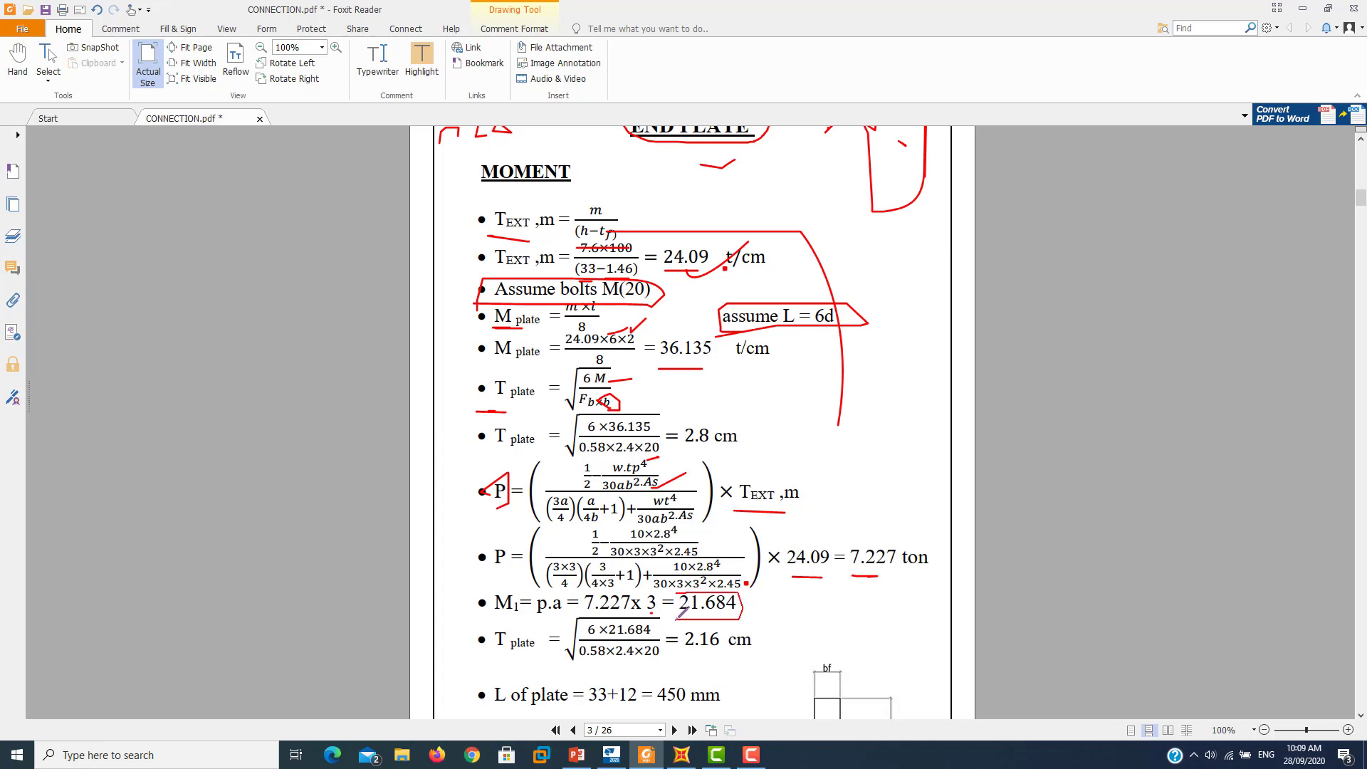
- Underline T plate and the 20 denominator, then tick the 2.16 cm plate thickness in red
scroll(639, 629, down, 1)
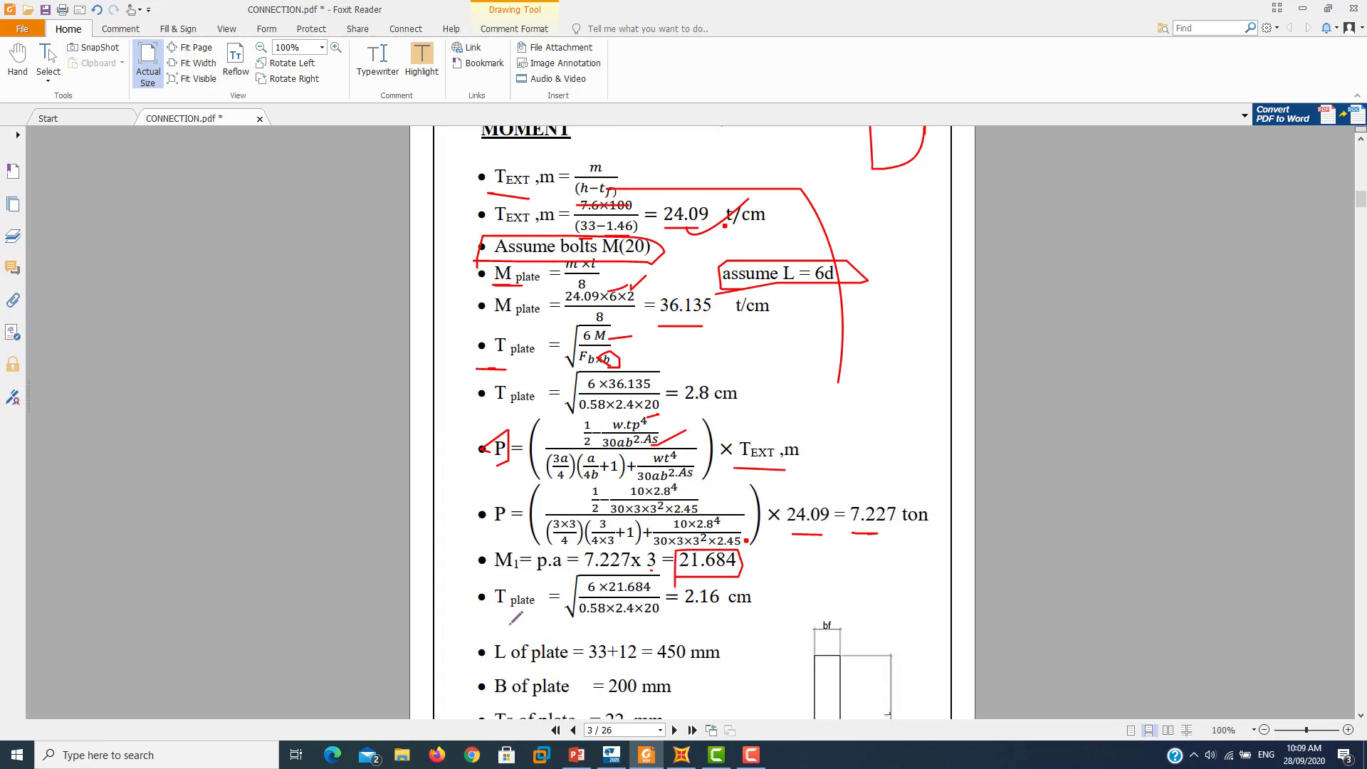
scroll(504, 616, down, 1)
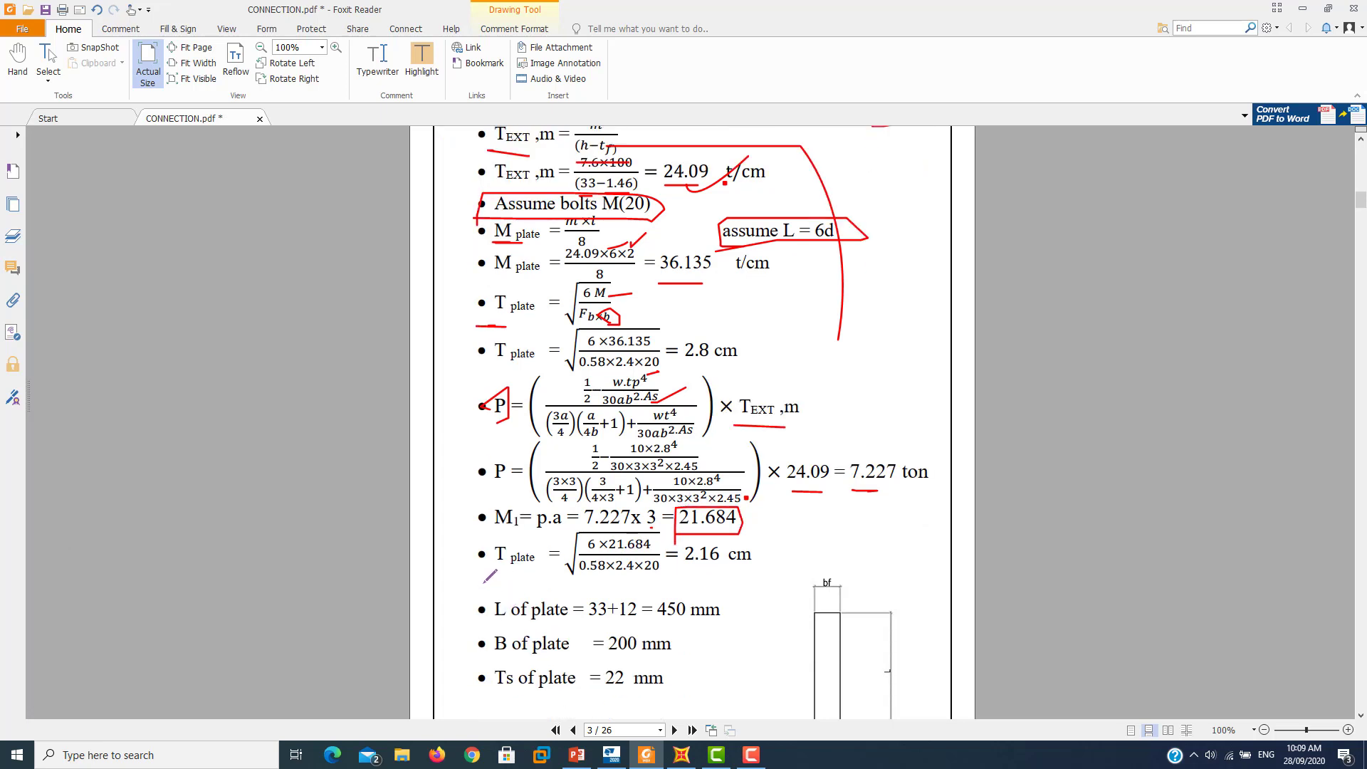
drag(478, 575, 520, 575)
drag(639, 574, 697, 582)
drag(827, 574, 844, 593)
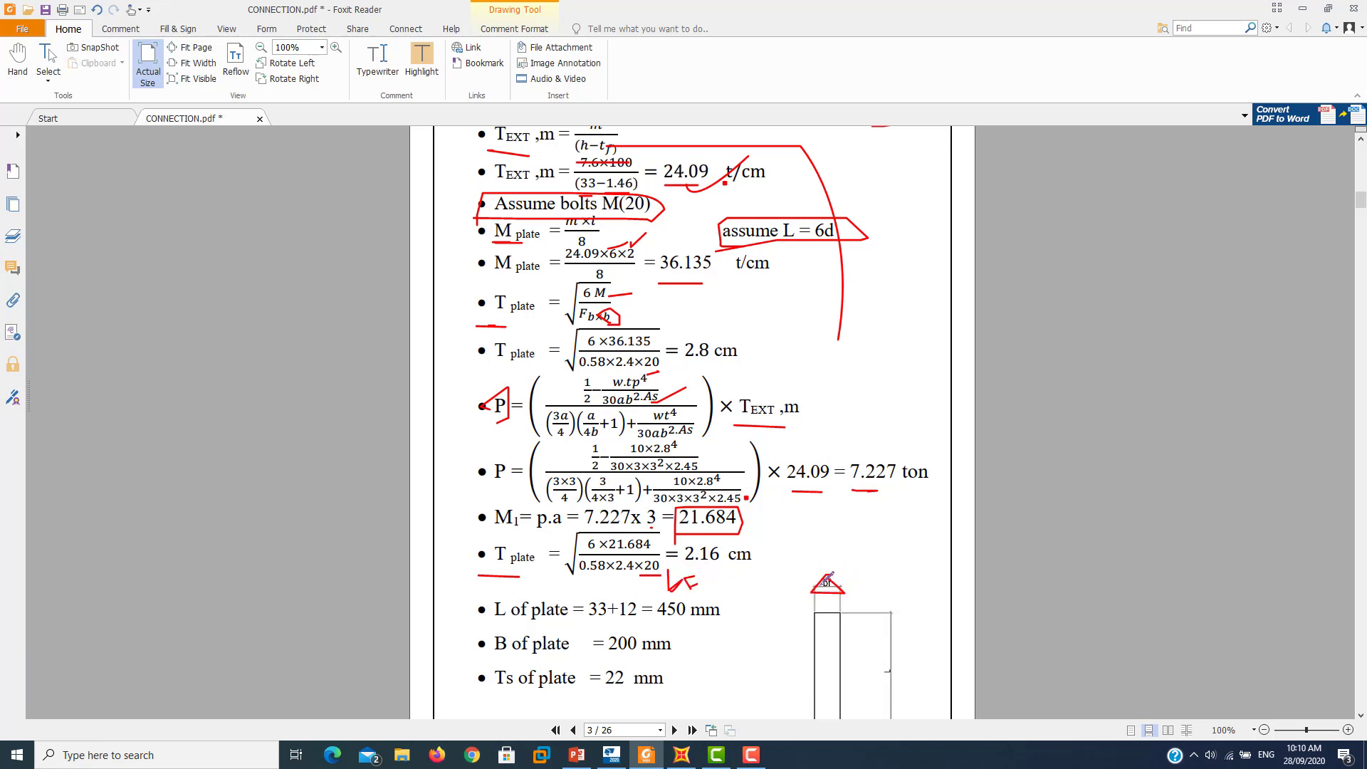
- Sketch a stacked-rectangle end-plate outline in the right margin beside assume L = 6d
scroll(822, 584, down, 1)
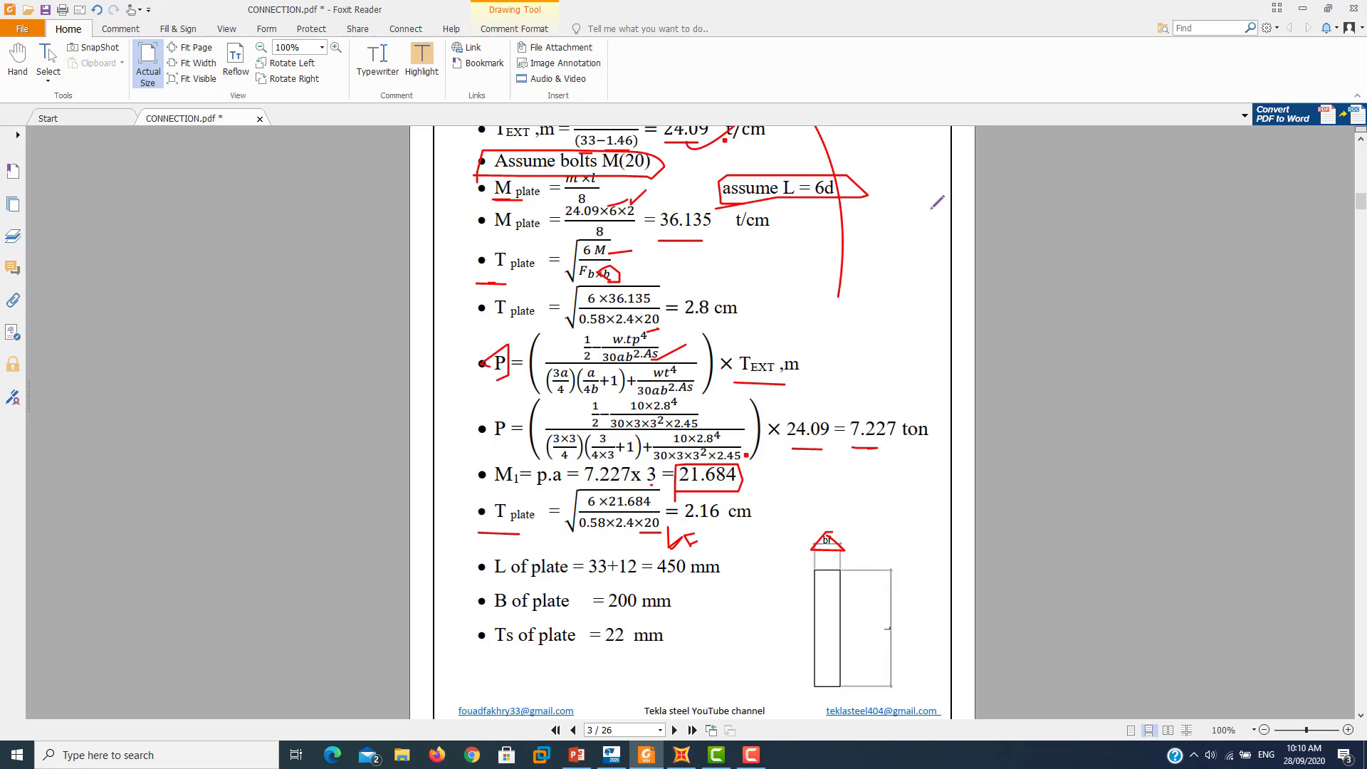
mouse_move(933, 209)
mouse_down()
mouse_move(892, 210)
mouse_move(869, 304)
mouse_up()
drag(931, 215, 890, 305)
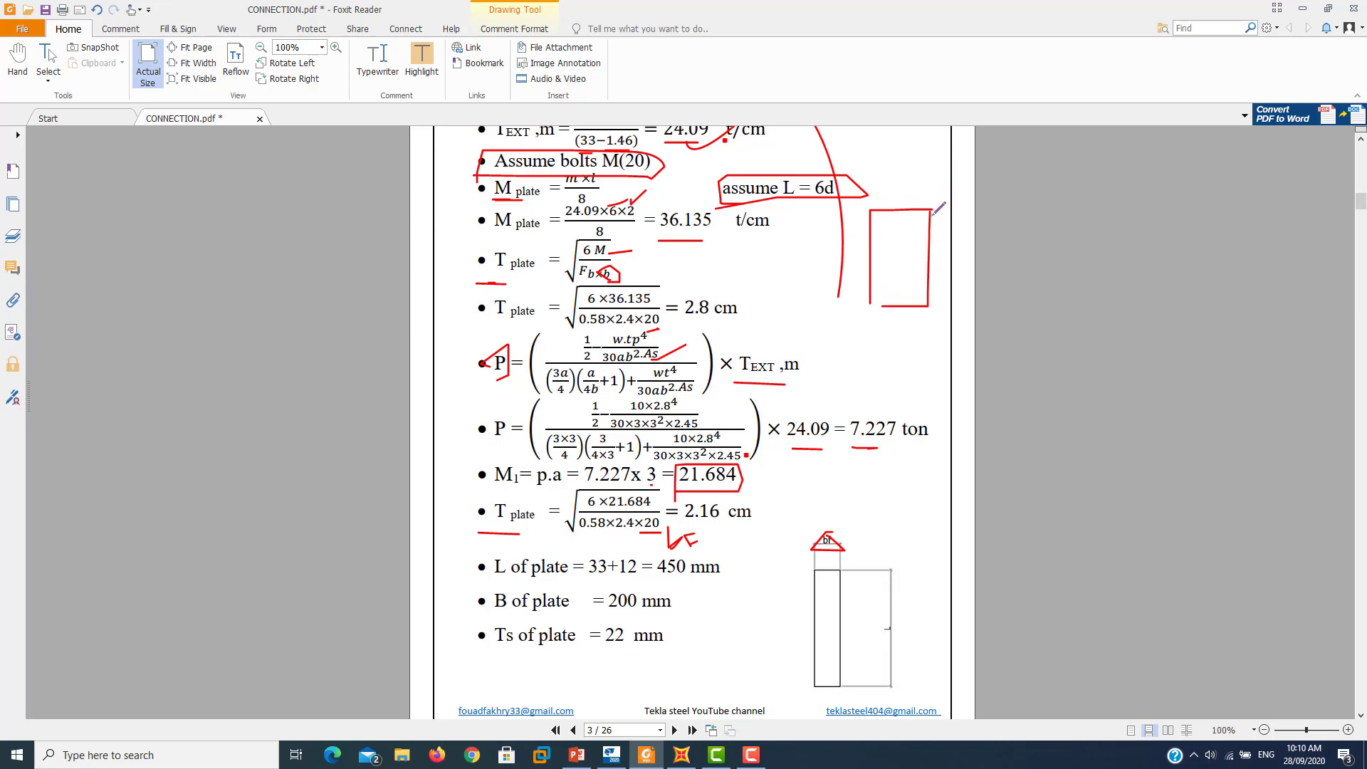
drag(933, 191, 868, 212)
mouse_move(867, 214)
mouse_down()
mouse_move(873, 381)
mouse_move(929, 302)
mouse_up()
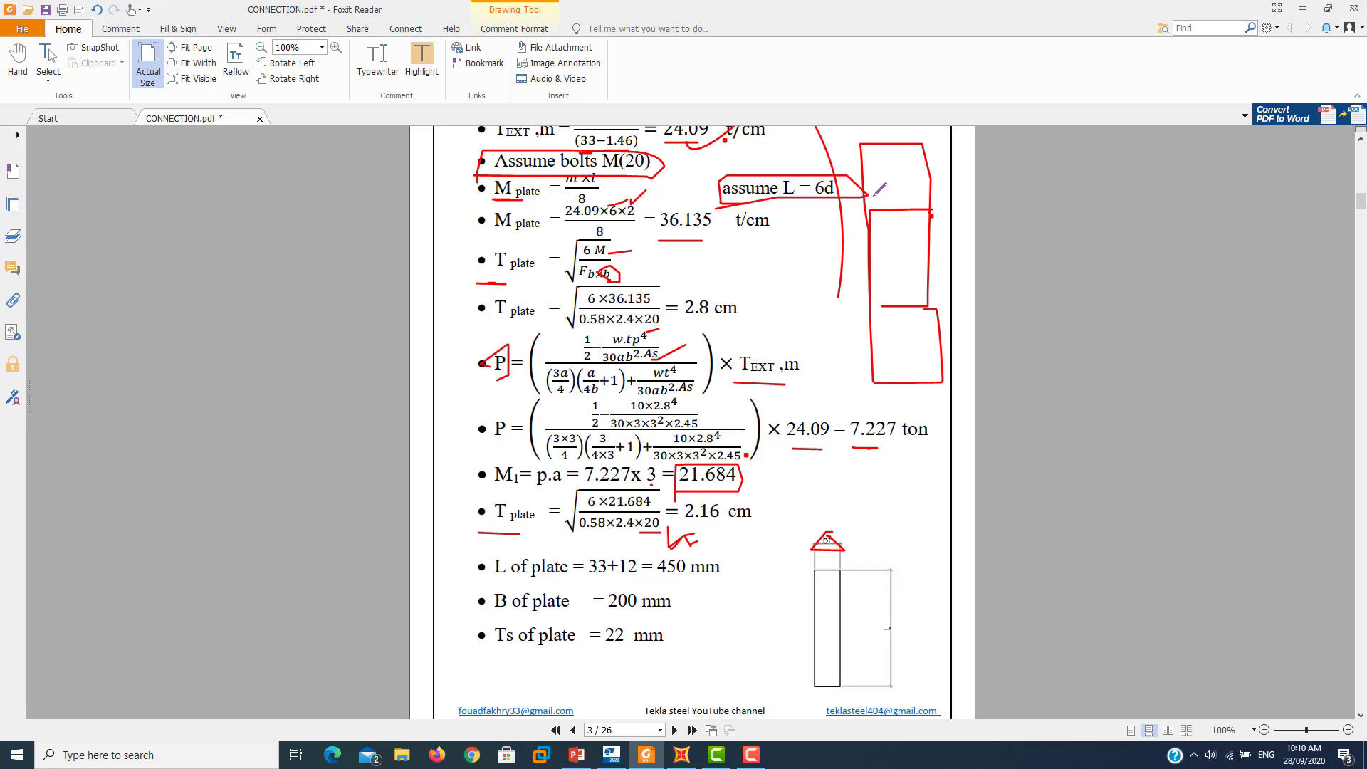
- Underline 33 and 12 in the plate length and add link, top and divider lines to the sketch
mouse_move(871, 193)
mouse_down()
mouse_move(863, 205)
mouse_move(923, 198)
mouse_up()
drag(595, 581, 606, 580)
drag(611, 586, 634, 585)
drag(926, 129, 862, 145)
drag(869, 320, 930, 332)
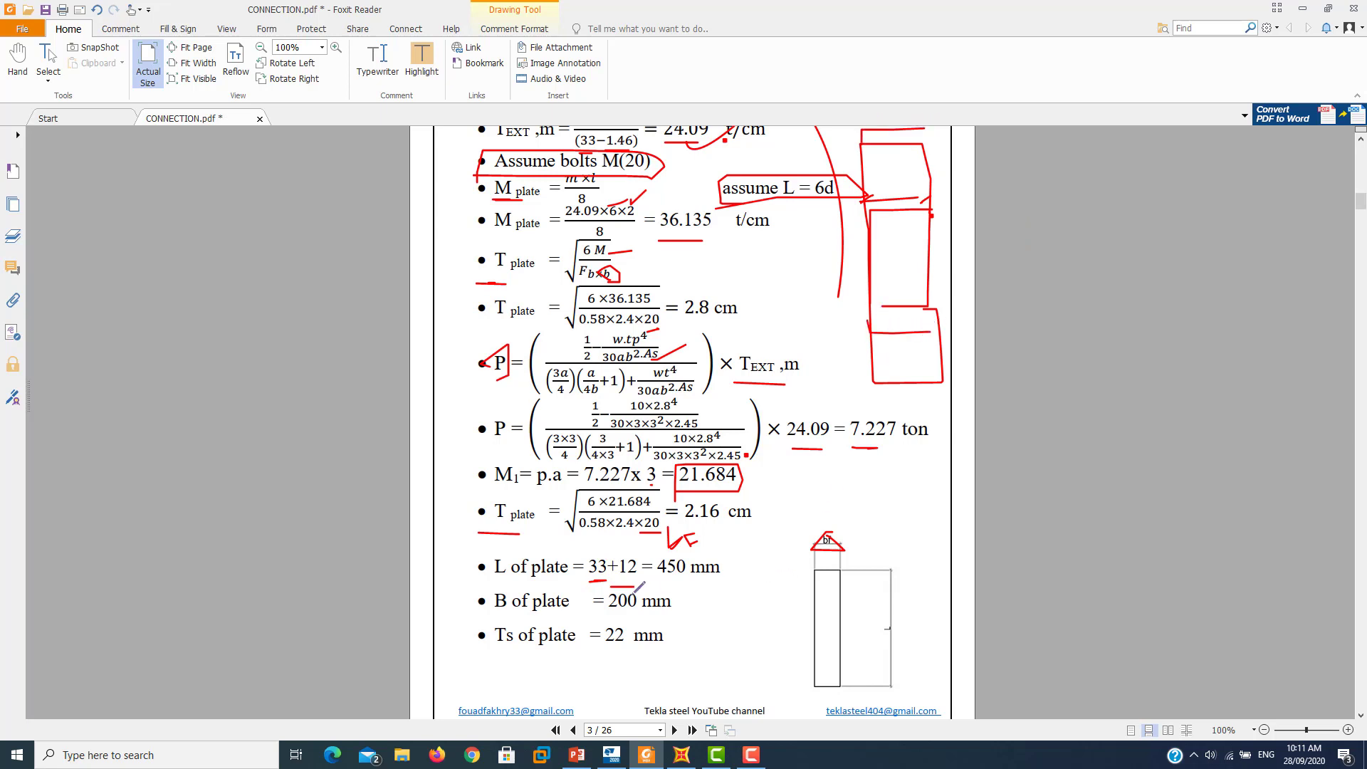
- Underline B of plate = 200 mm, the 2.16 thickness and the 22 mm plate thickness
click(495, 617)
drag(641, 530, 655, 531)
drag(599, 617, 673, 617)
drag(491, 660, 503, 661)
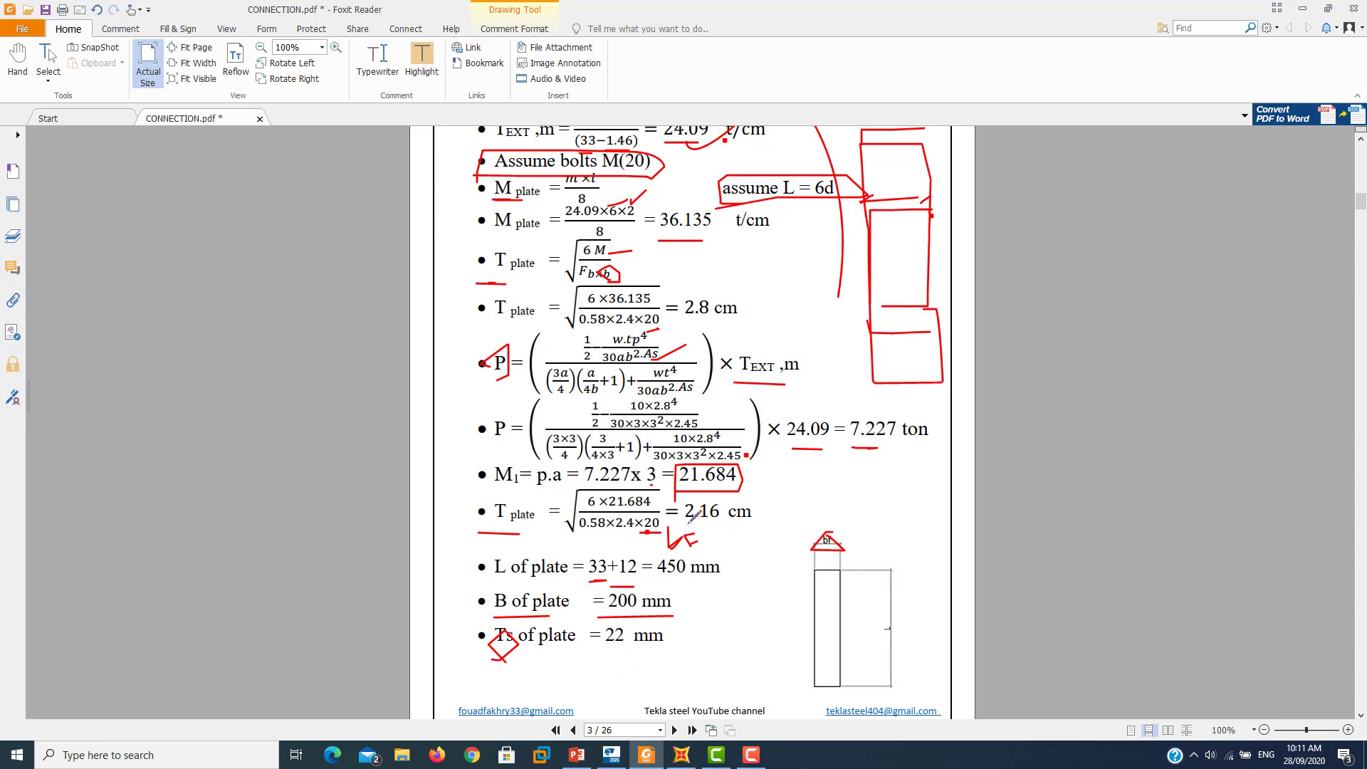
drag(687, 523, 710, 524)
drag(611, 651, 676, 650)
- Add two diagonals, a short horizontal line and stiffener lines to the margin plate sketch
scroll(676, 632, up, 2)
scroll(662, 427, up, 2)
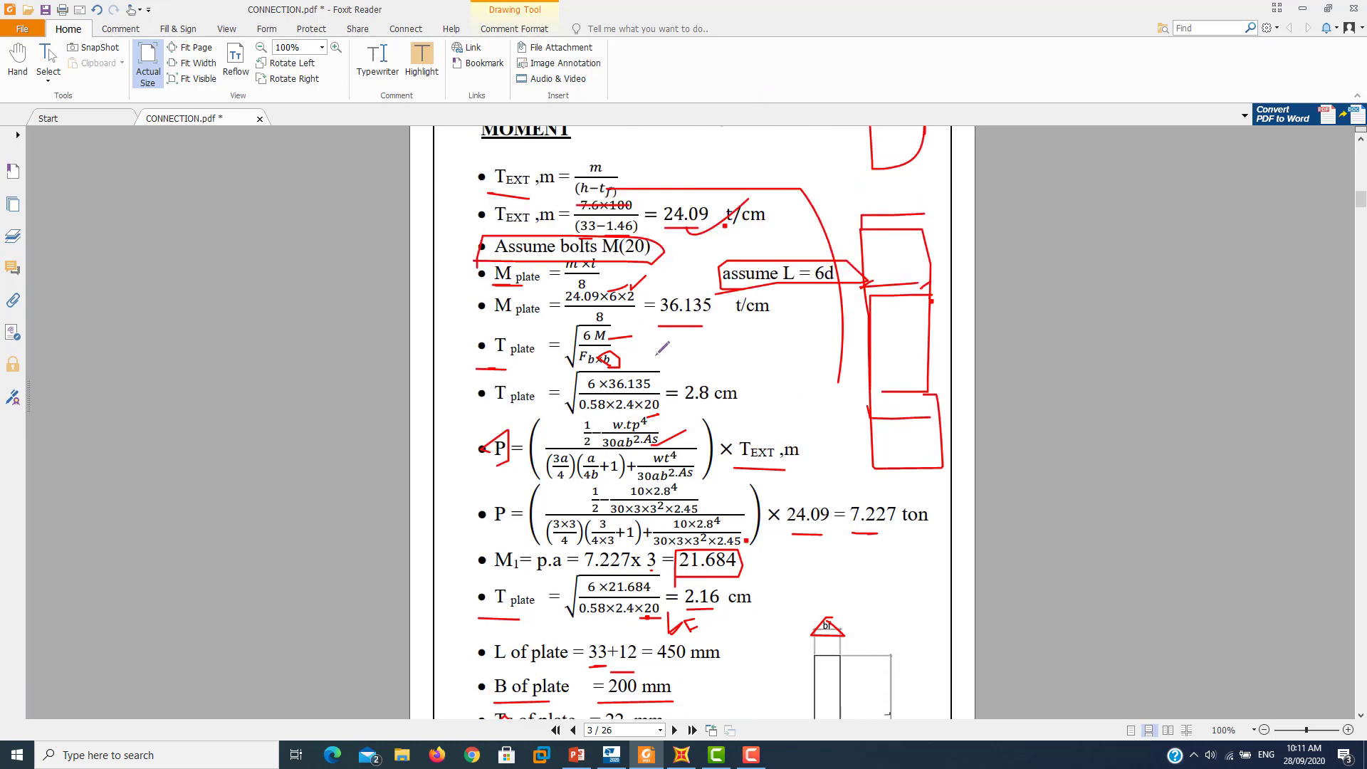
scroll(710, 399, down, 2)
scroll(724, 426, down, 1)
scroll(724, 426, down, 1)
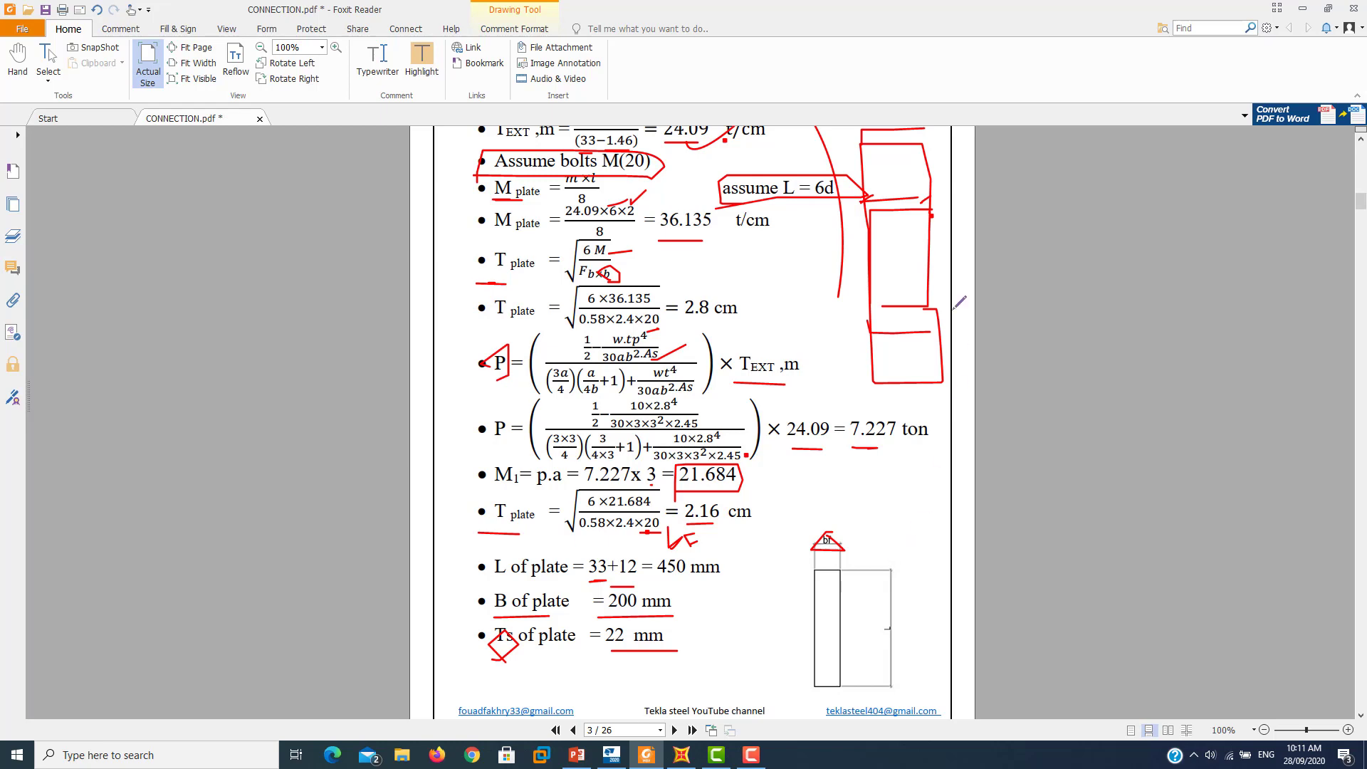
scroll(906, 206, up, 2)
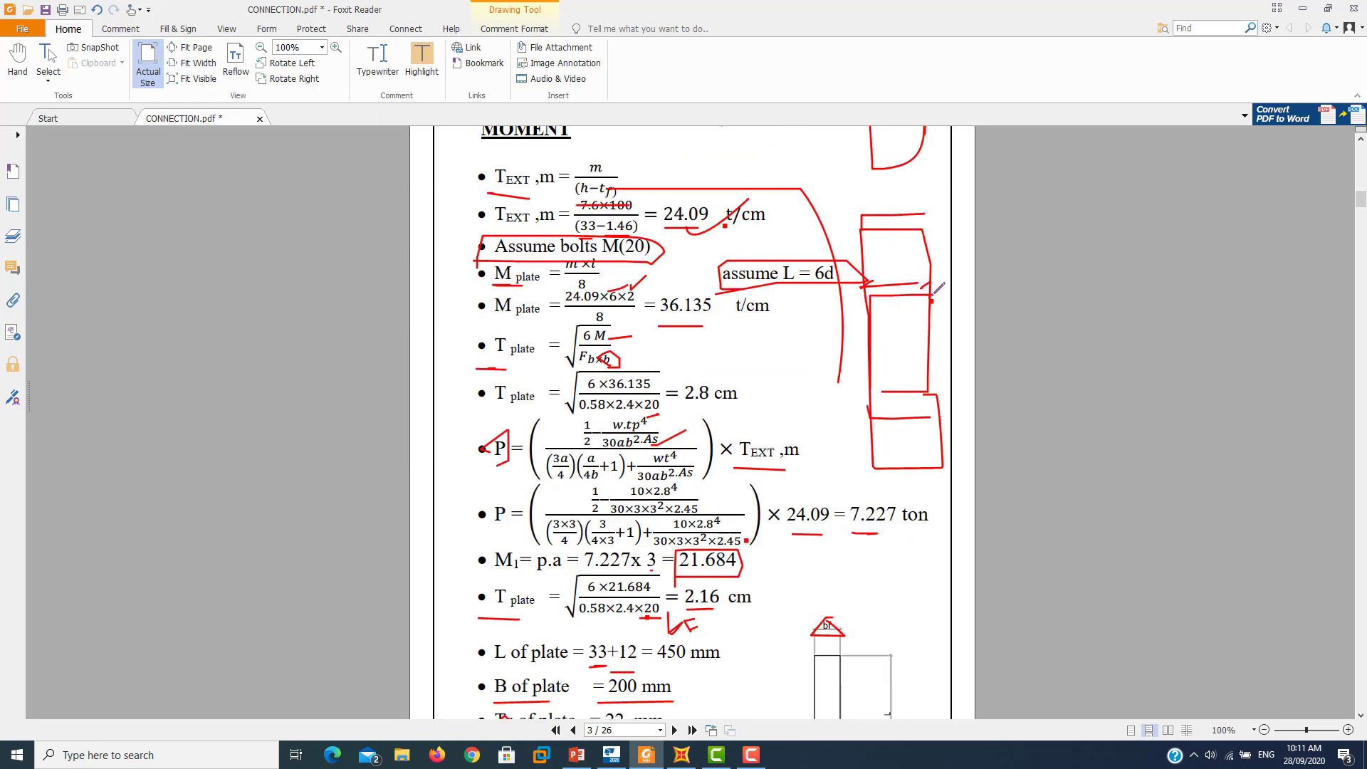
drag(931, 297, 1008, 232)
drag(928, 390, 997, 327)
drag(923, 282, 888, 282)
click(931, 424)
drag(883, 390, 932, 425)
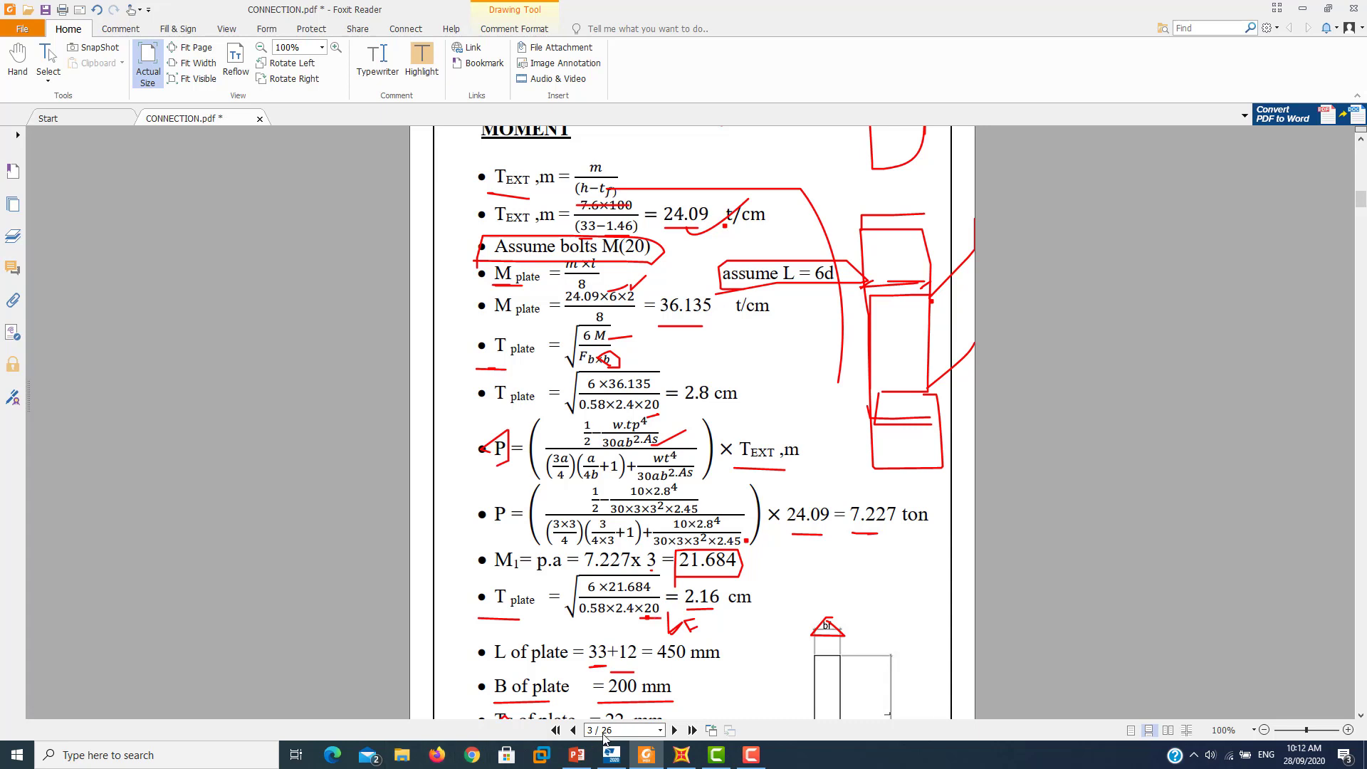
- Zoom and orbit the Tekla 3D model onto the rafter's haunched bolted end-plate connection at the left eave
click(612, 755)
scroll(391, 388, up, 2)
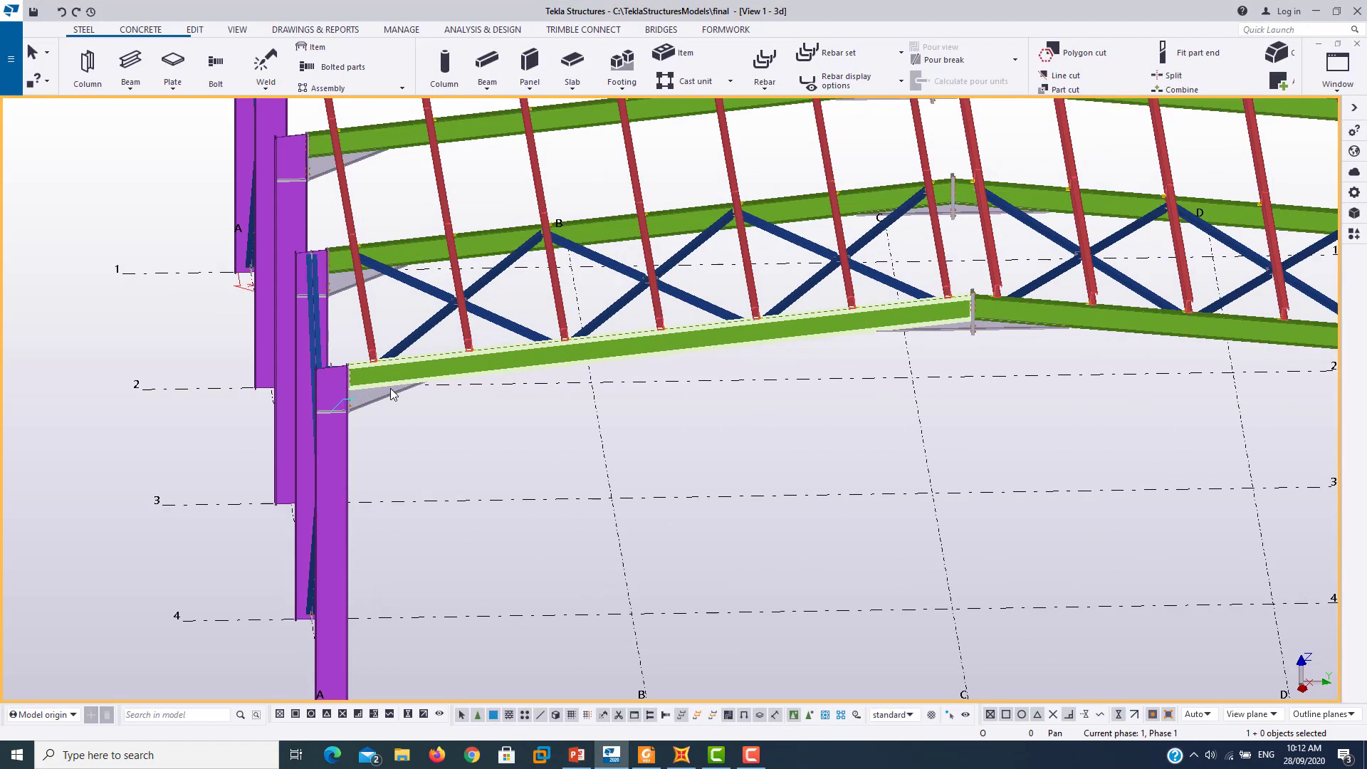
scroll(390, 388, up, 2)
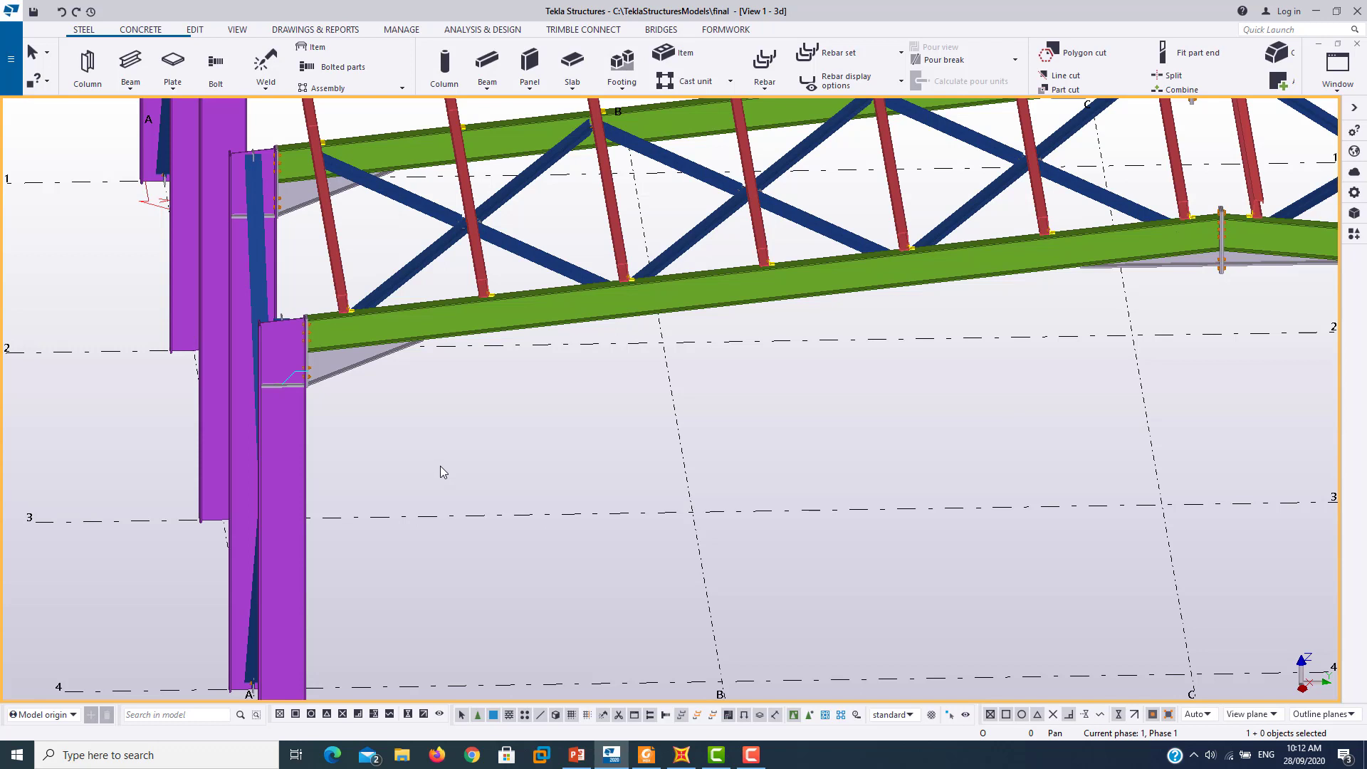
key(f)
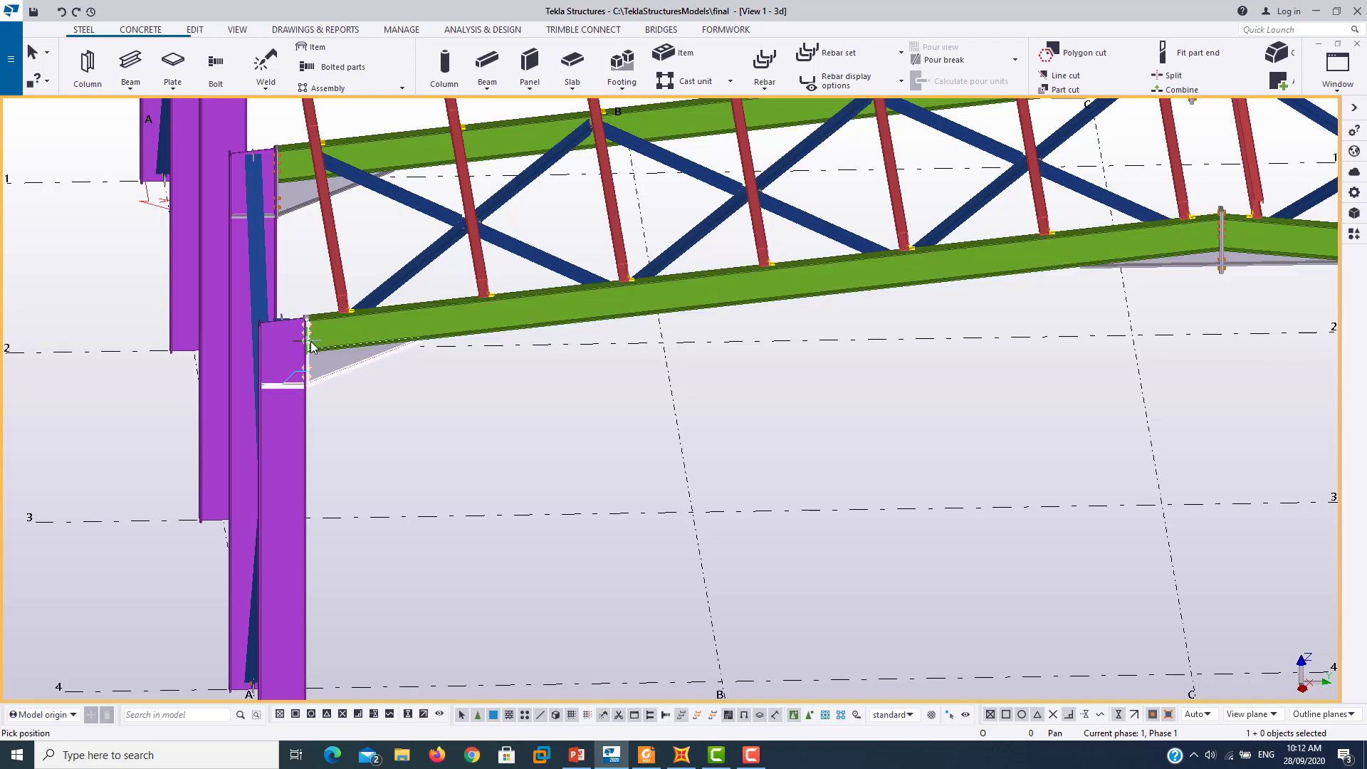
click(310, 342)
drag(349, 380, 197, 348)
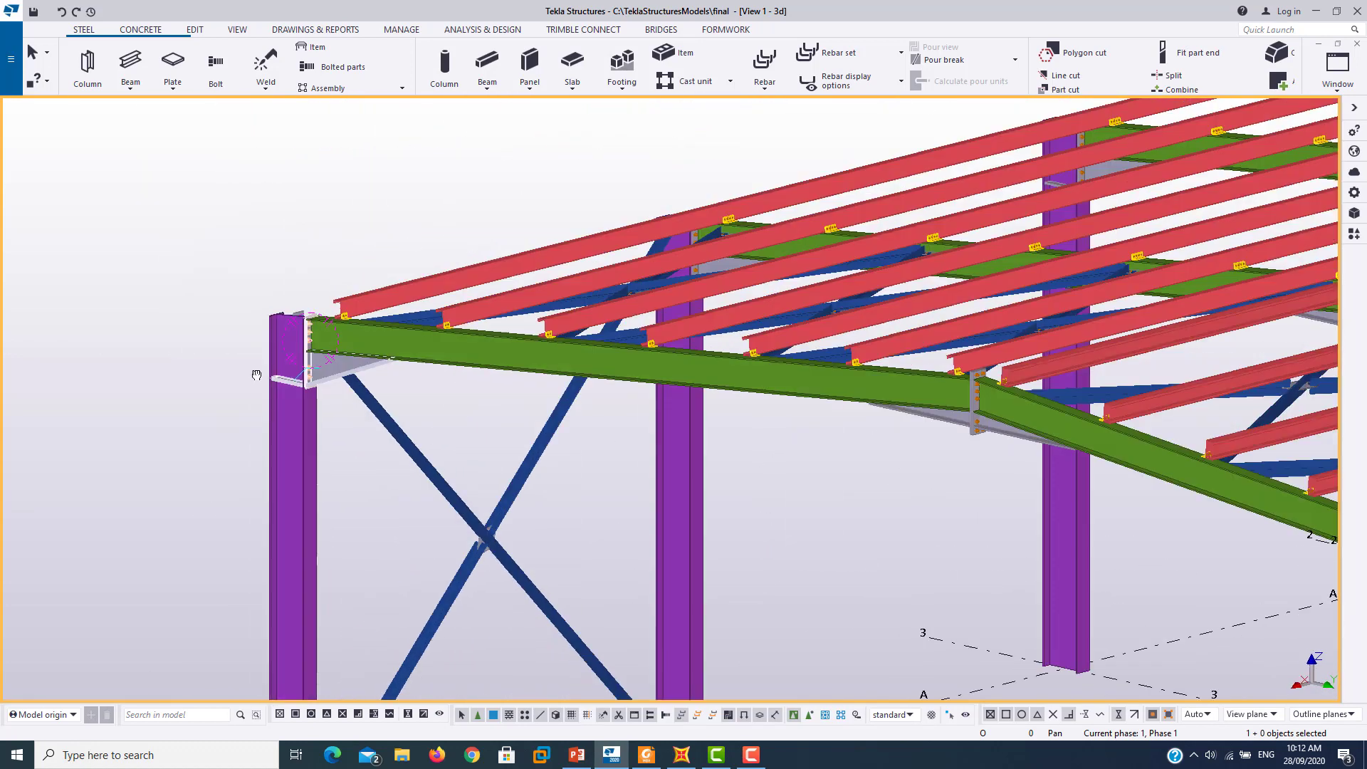
scroll(310, 351, up, 3)
scroll(310, 350, up, 2)
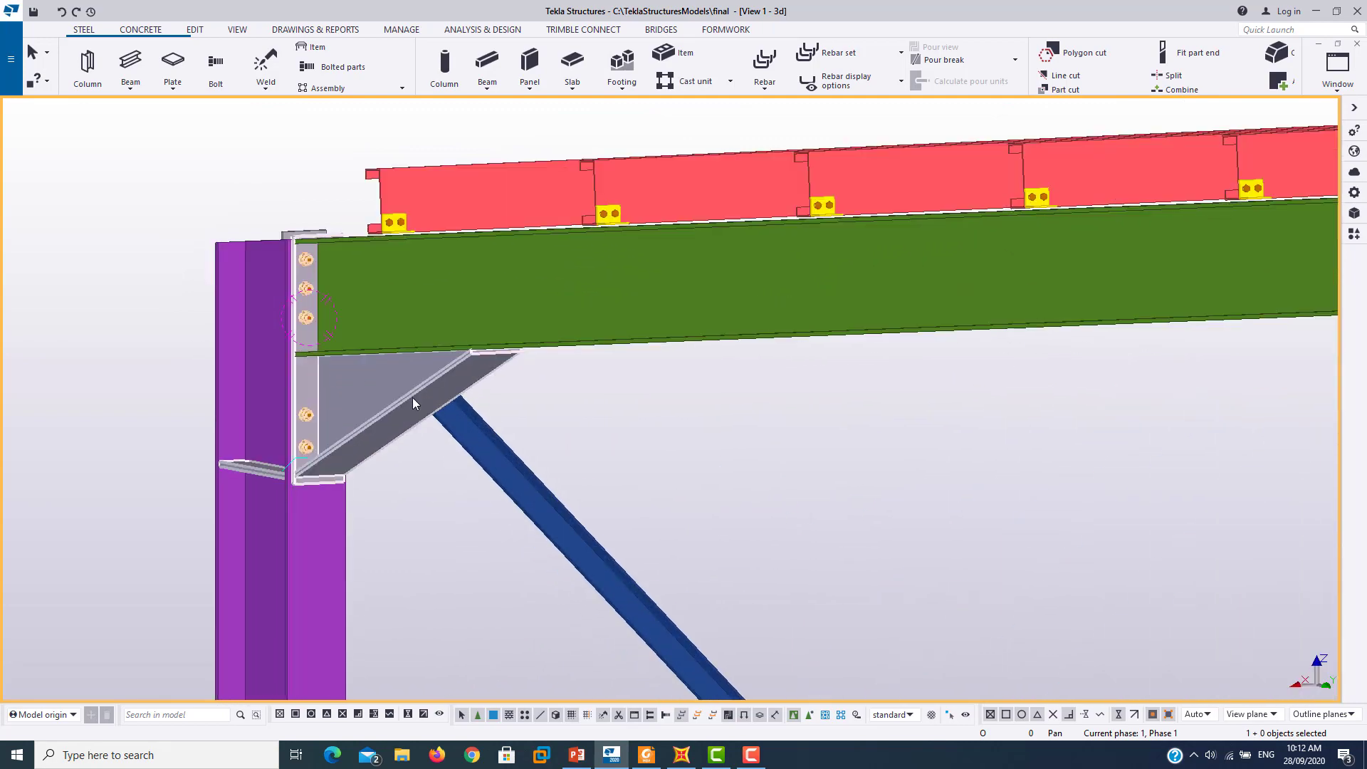
scroll(412, 397, up, 2)
drag(352, 433, 411, 388)
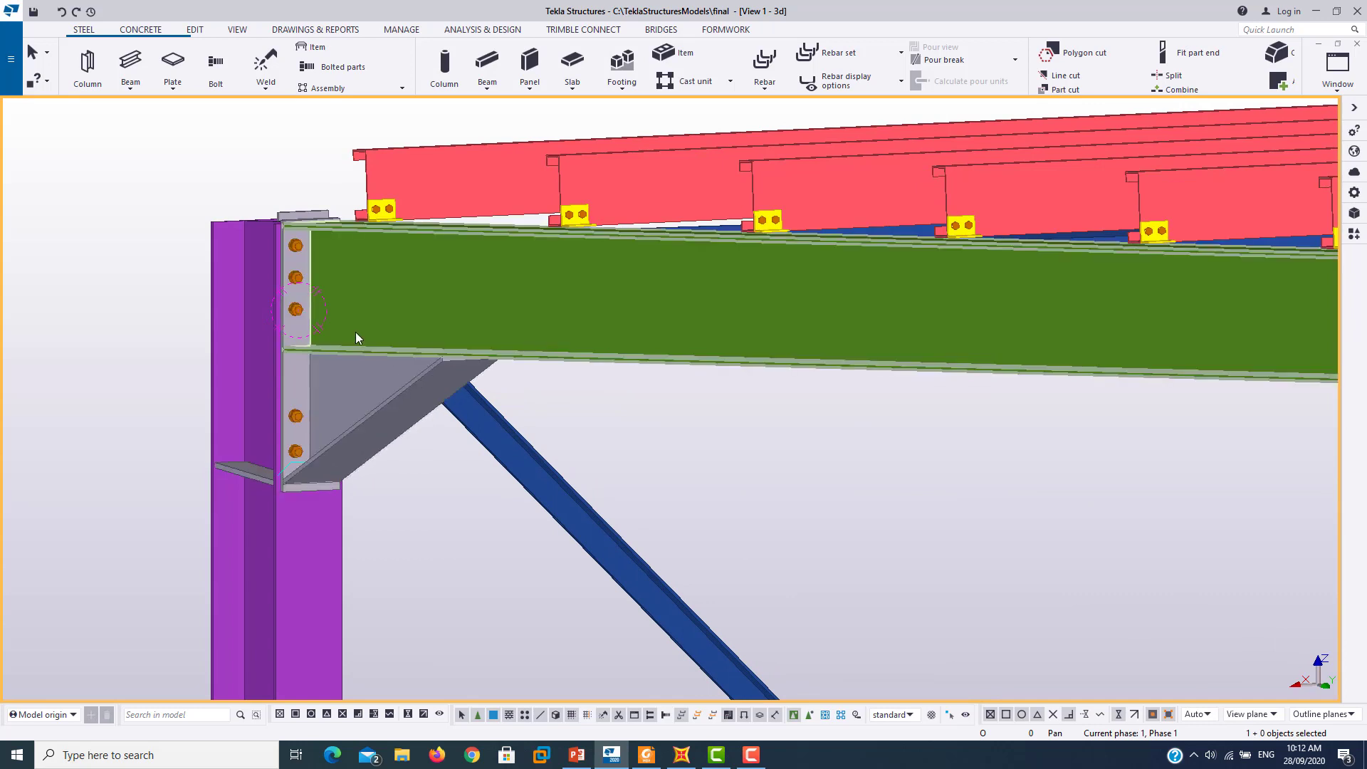
scroll(319, 383, up, 1)
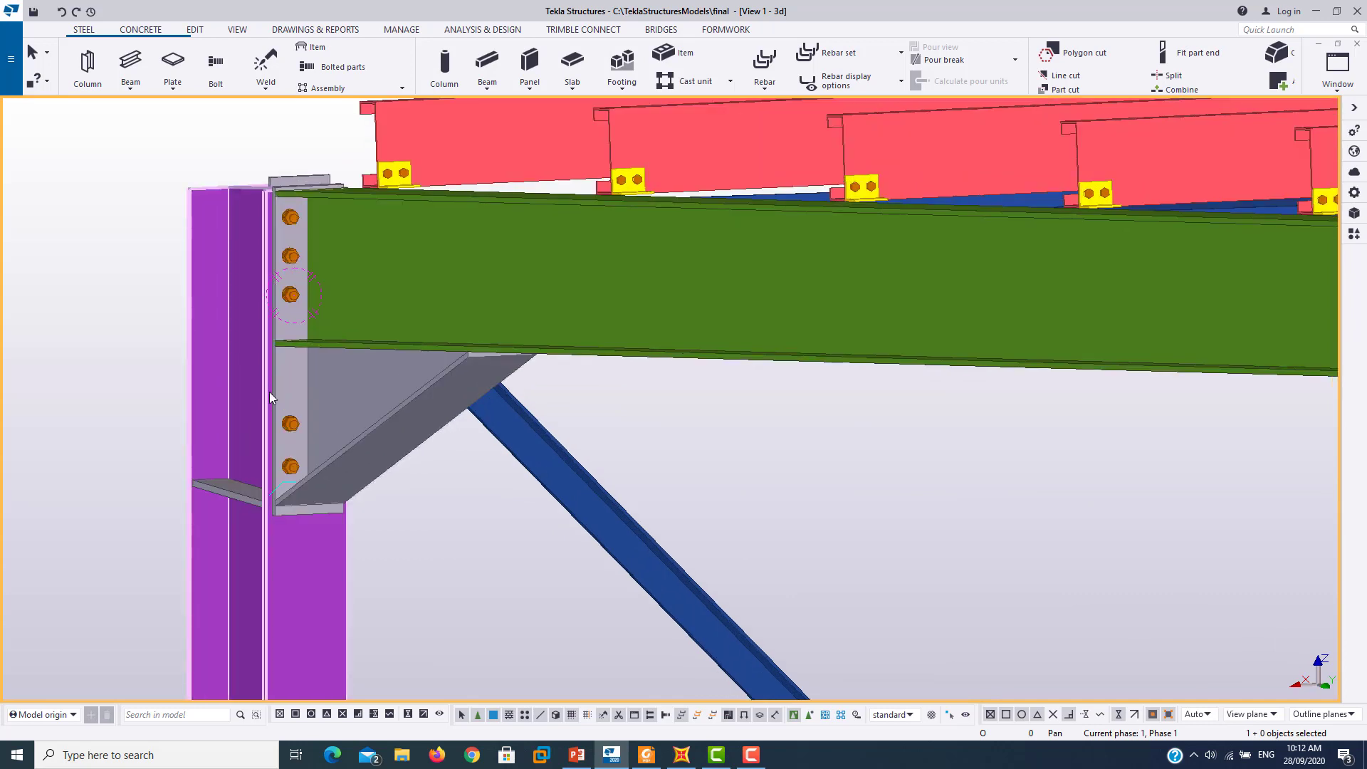
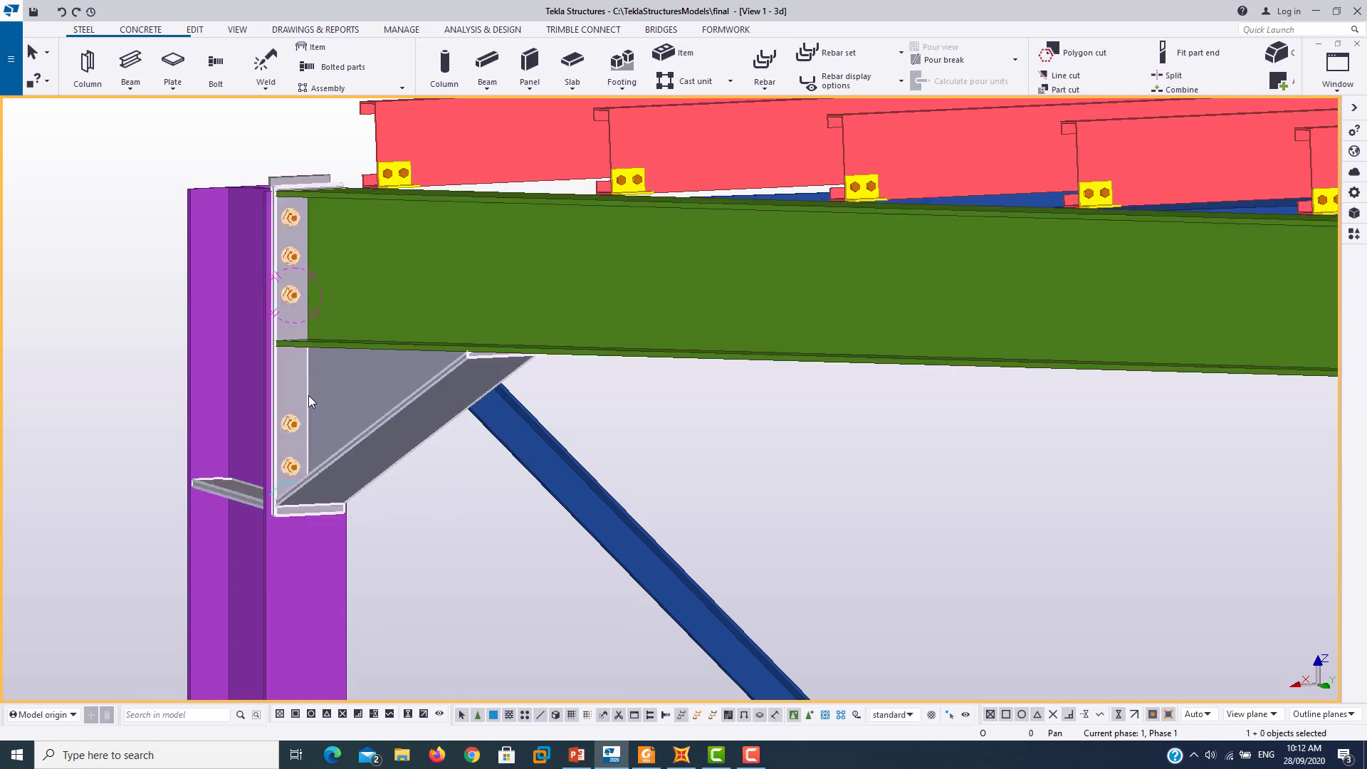
- Zoom into the end-plate connection and pan up to show the purlin clip above the beam
scroll(285, 320, up, 2)
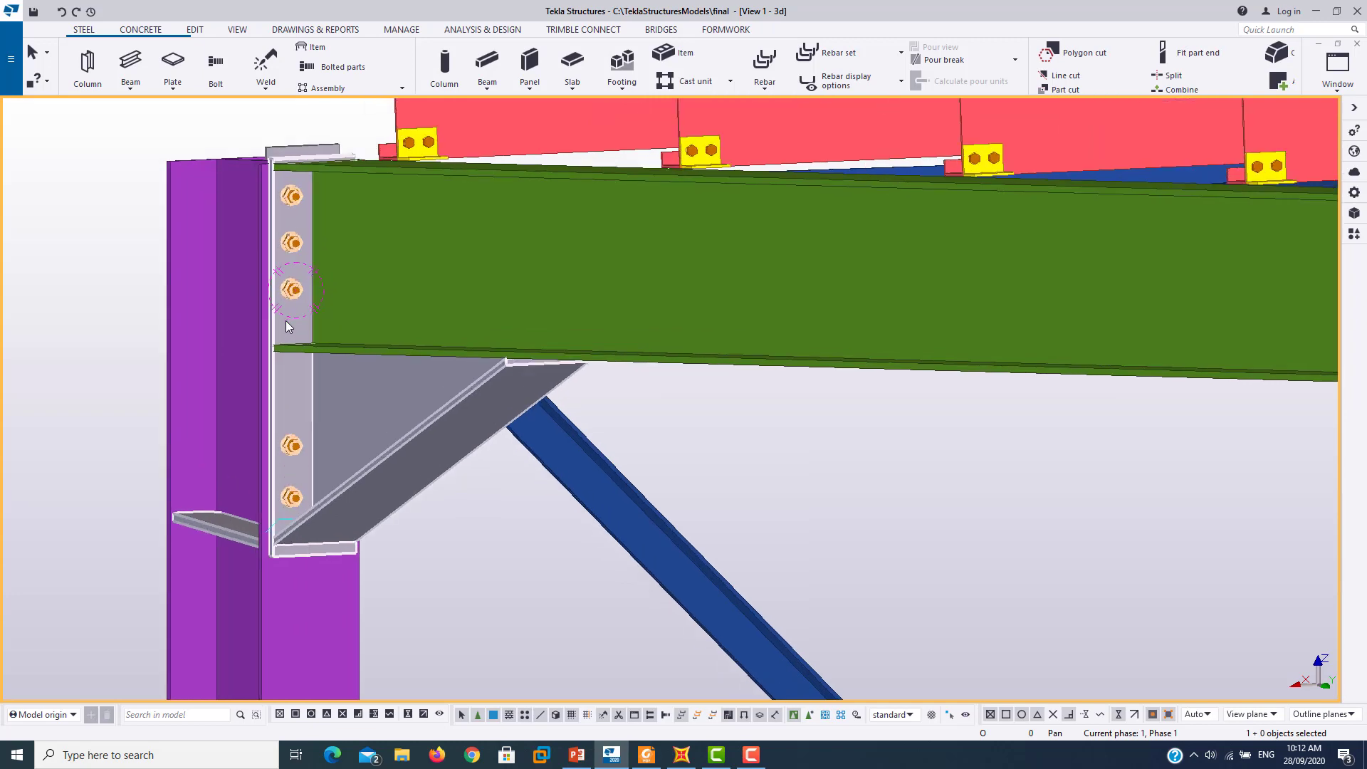
scroll(286, 319, up, 2)
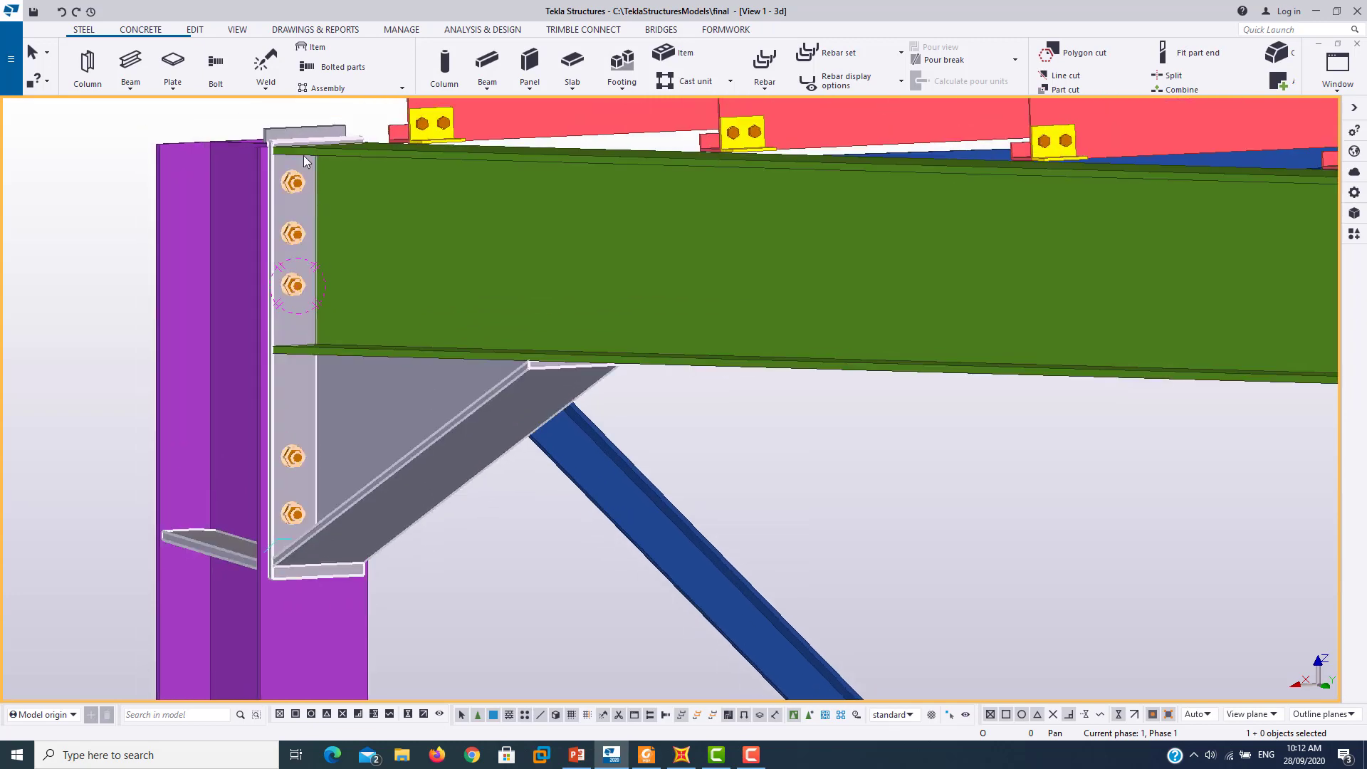
scroll(300, 156, up, 2)
scroll(281, 162, up, 2)
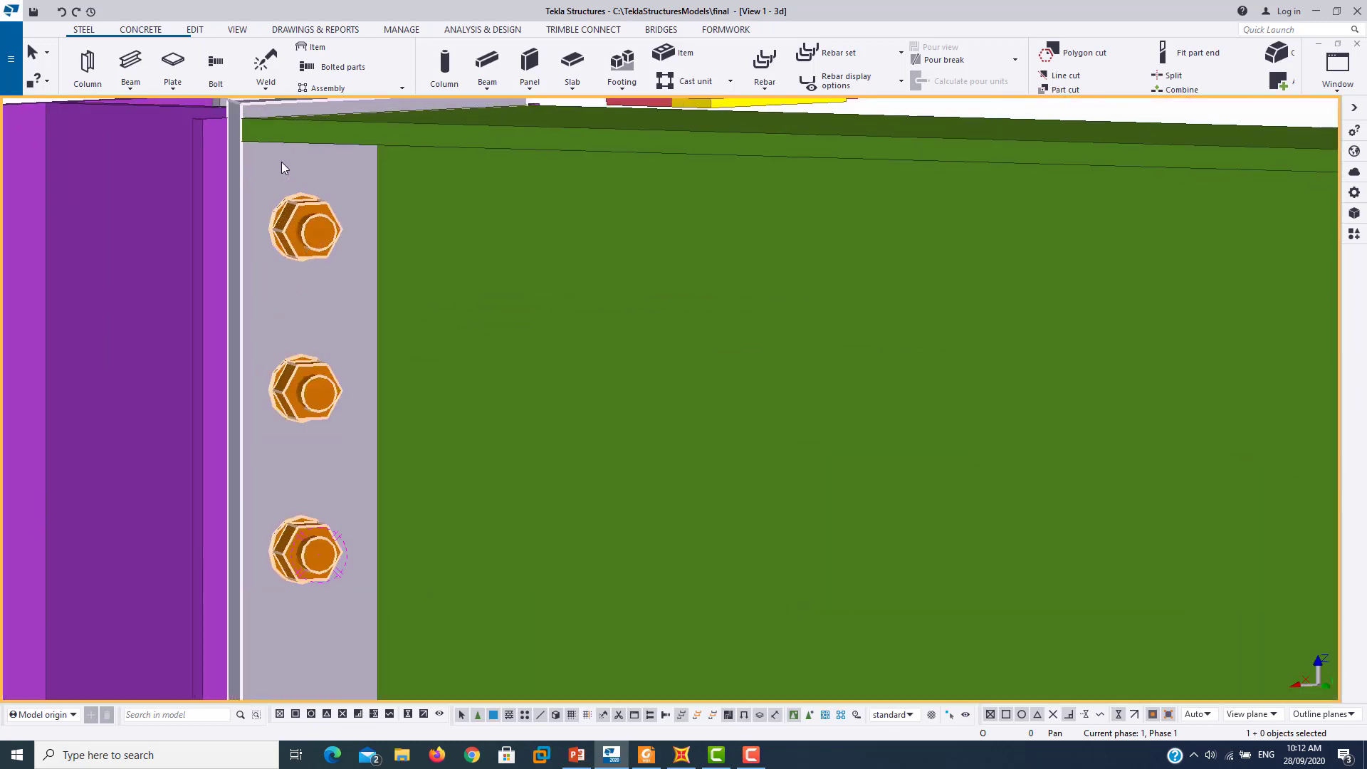
drag(289, 156, 477, 336)
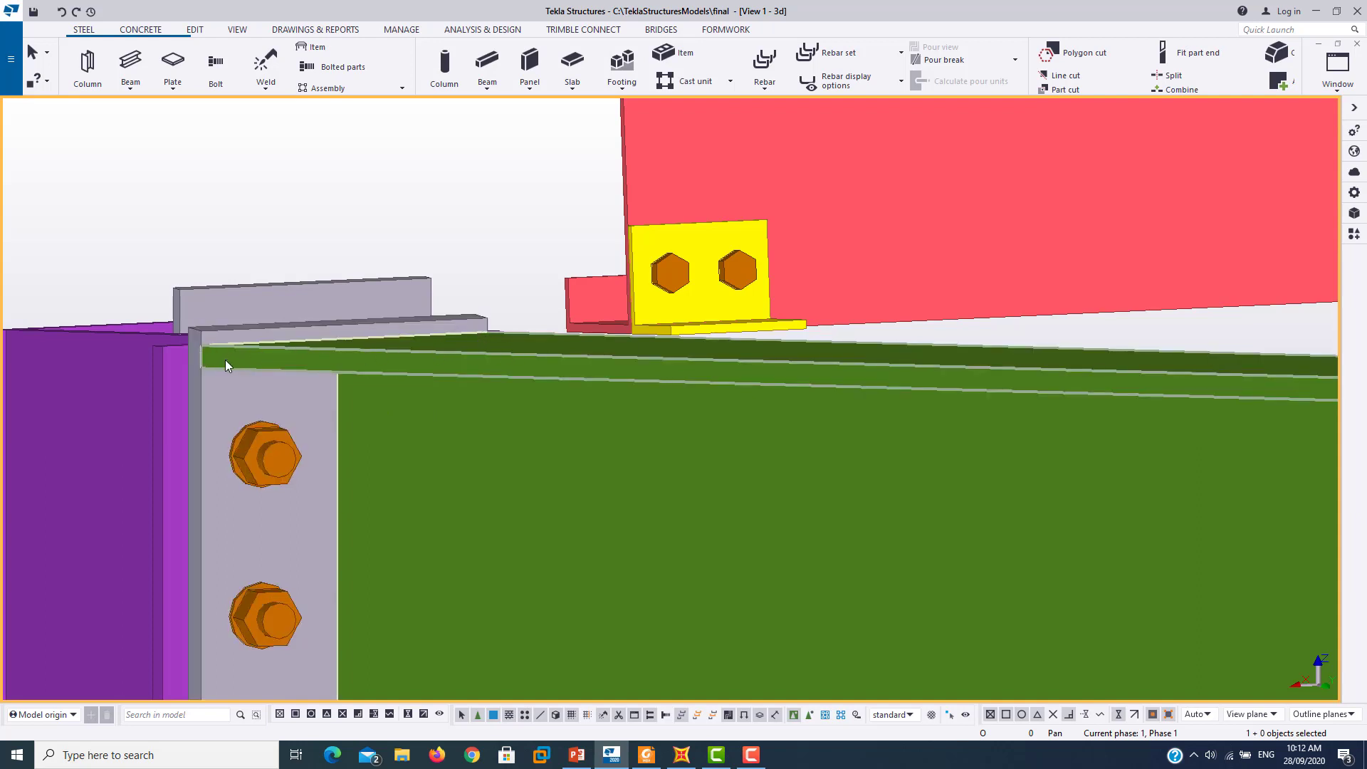
- Zoom back out over the haunch connection and switch to CONNECTION.pdf in Foxit Reader
scroll(225, 360, down, 3)
scroll(314, 504, down, 2)
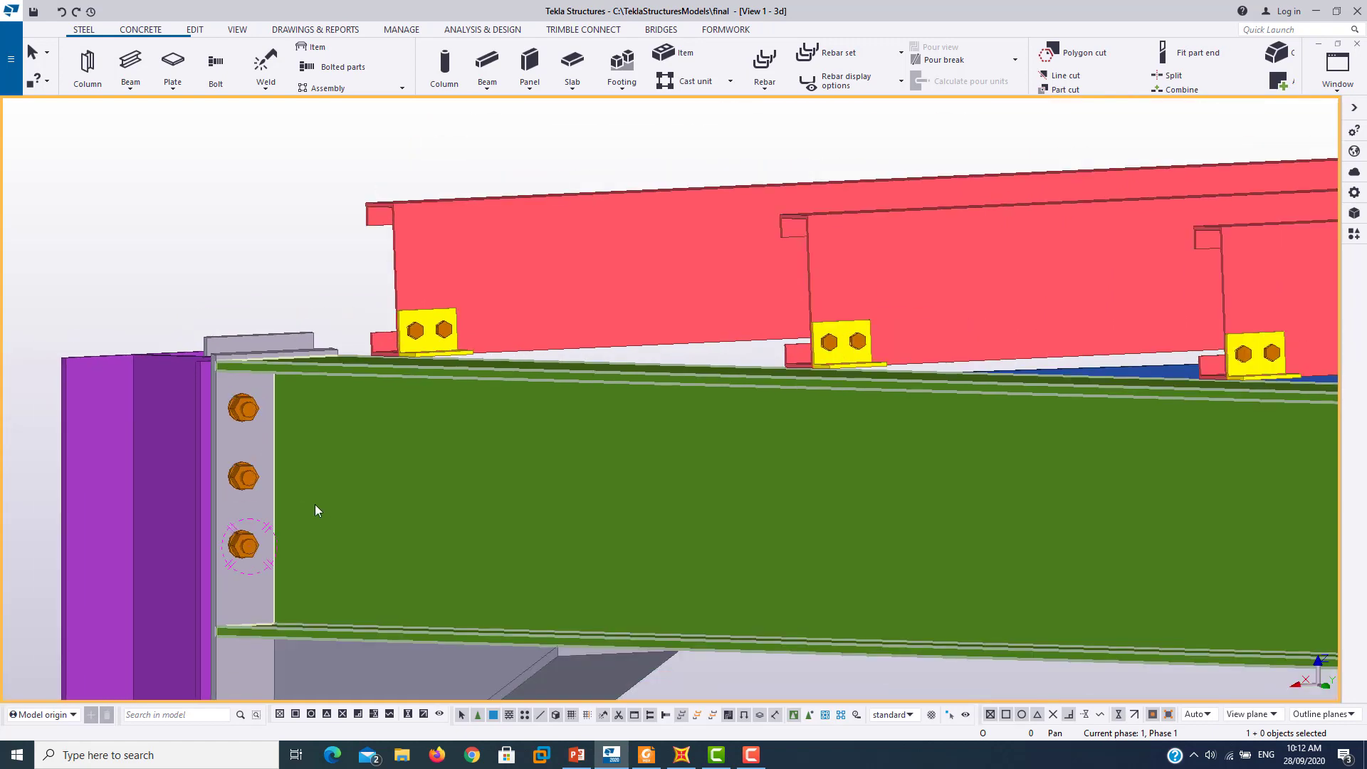
scroll(267, 609, down, 2)
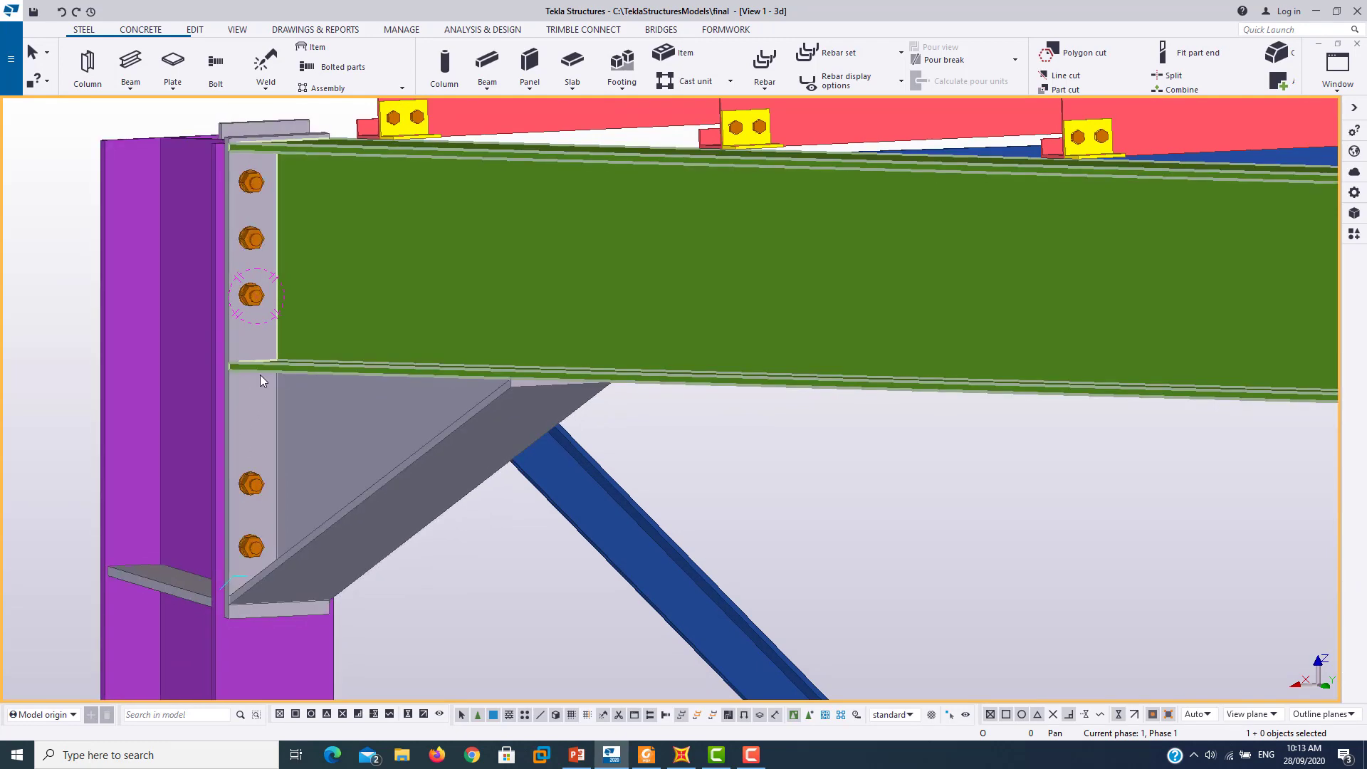
scroll(584, 490, down, 2)
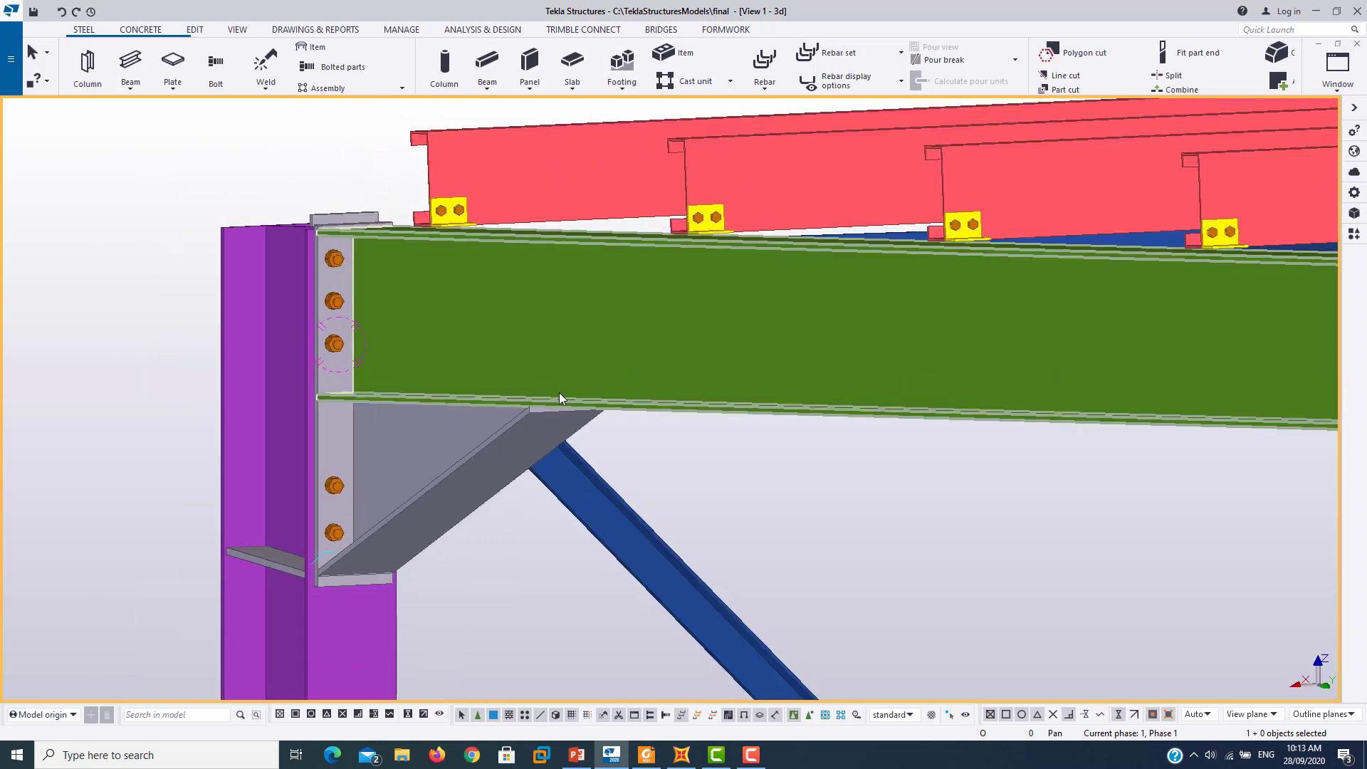
scroll(327, 360, up, 1)
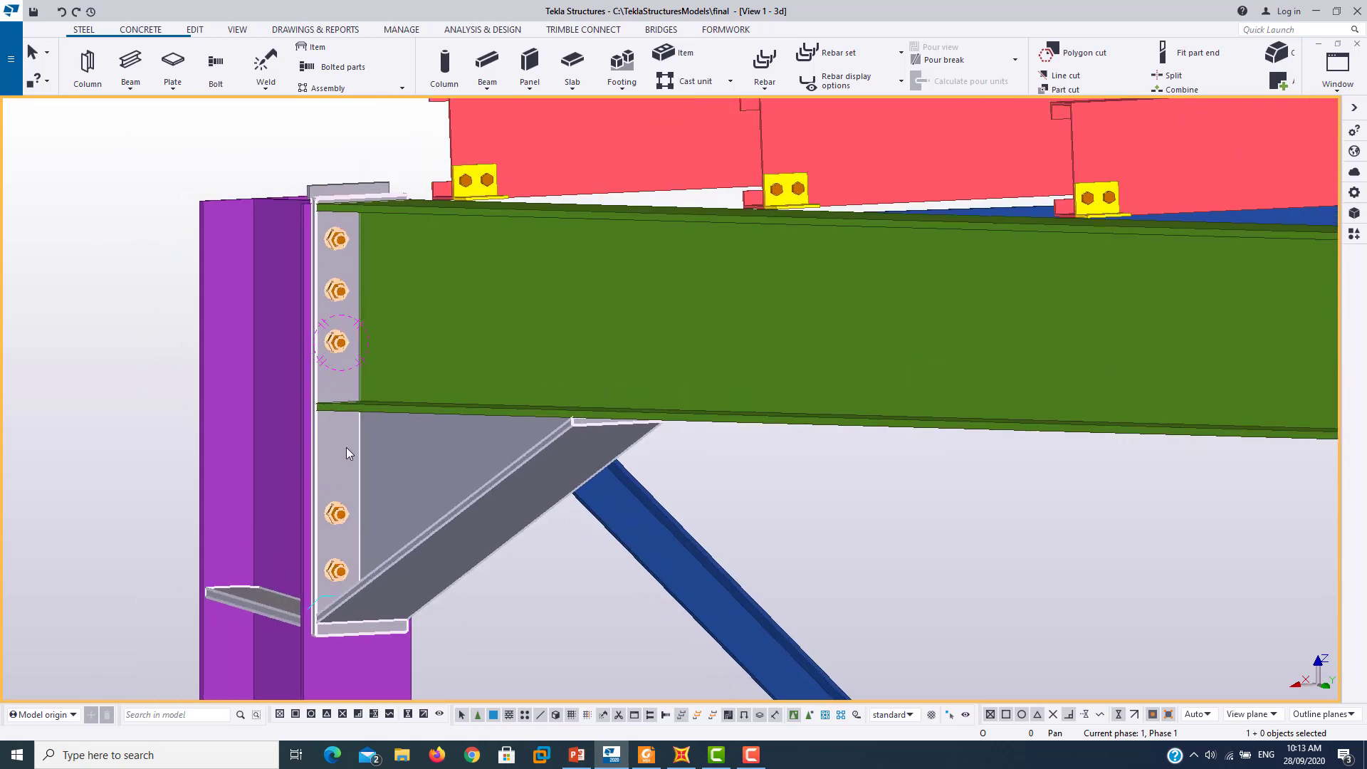
click(646, 755)
- Scroll up to the END PLATE section, then down to the Bolts page assuming M20 (10.9) bolts
scroll(604, 595, down, 5)
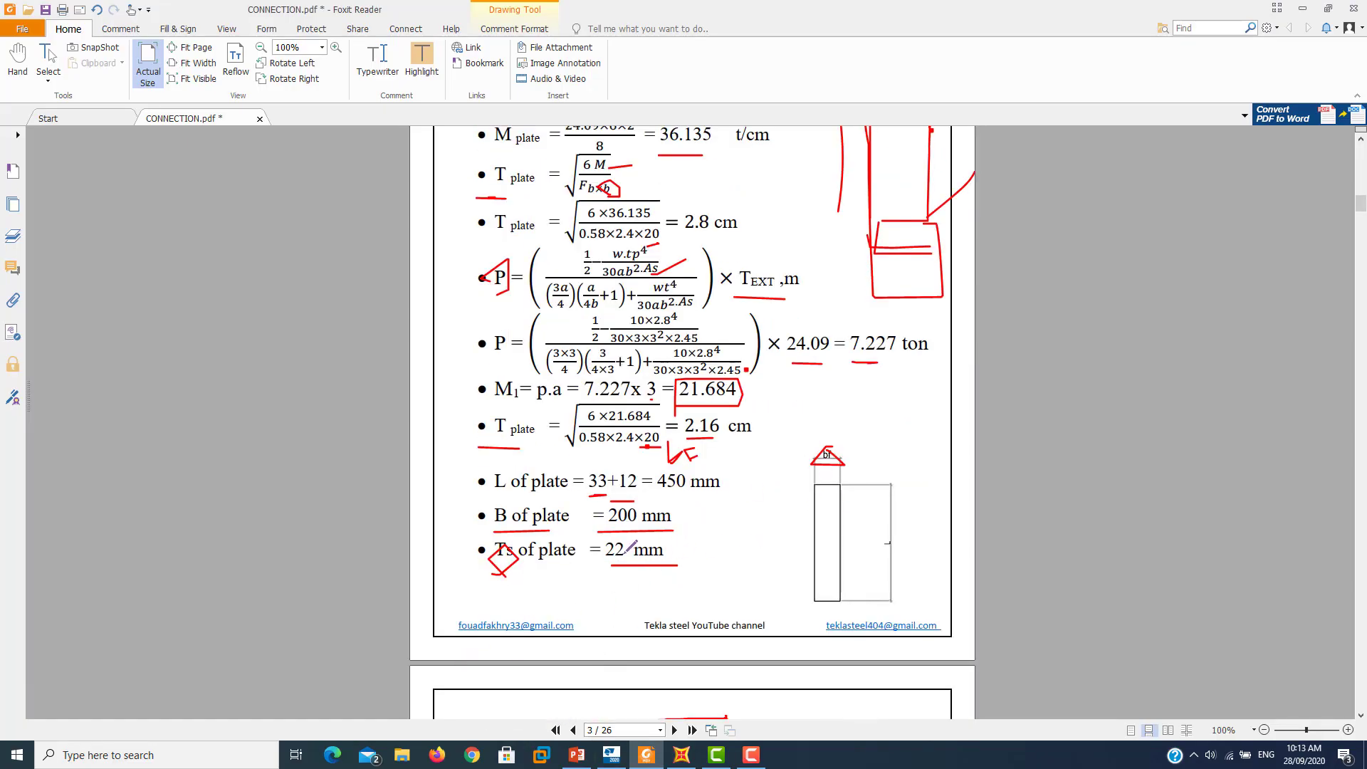
scroll(627, 554, up, 5)
scroll(648, 552, up, 2)
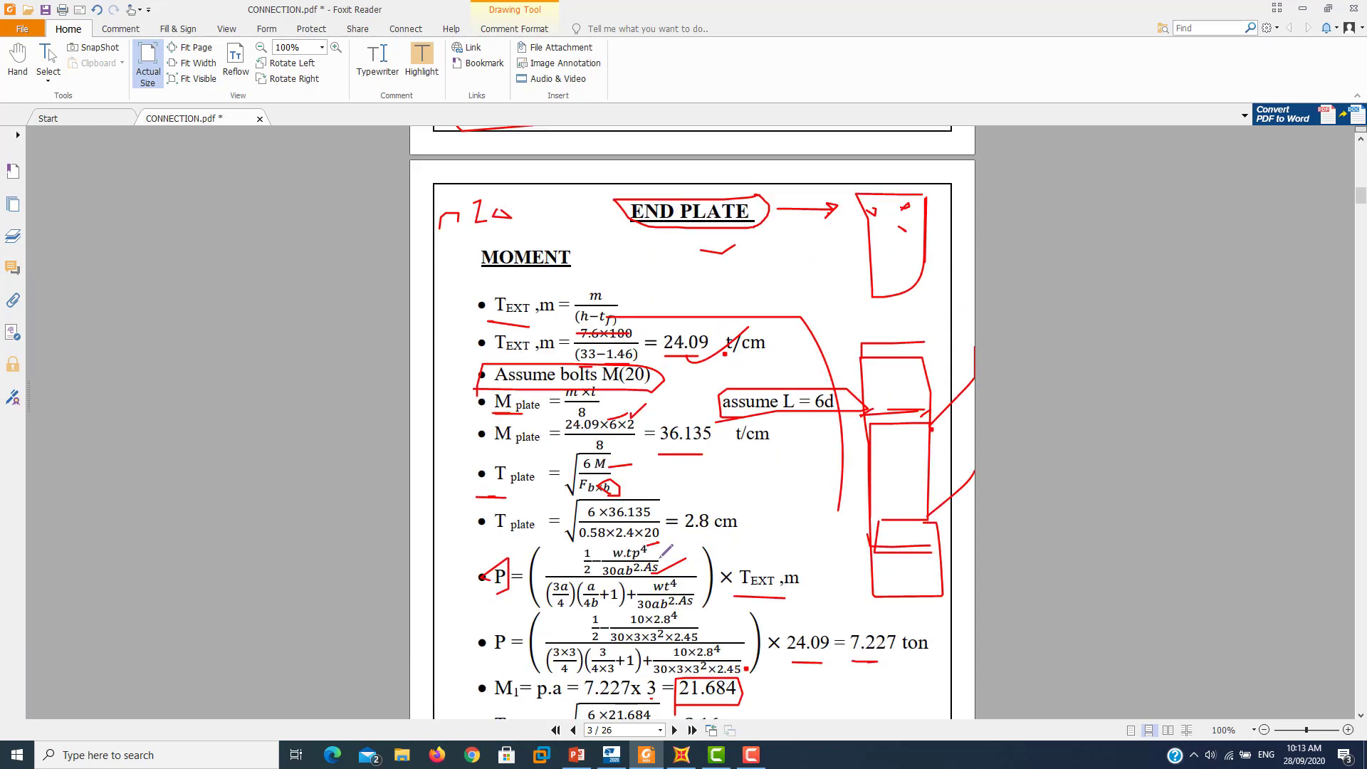
scroll(666, 551, up, 3)
scroll(662, 554, up, 1)
scroll(691, 214, up, 1)
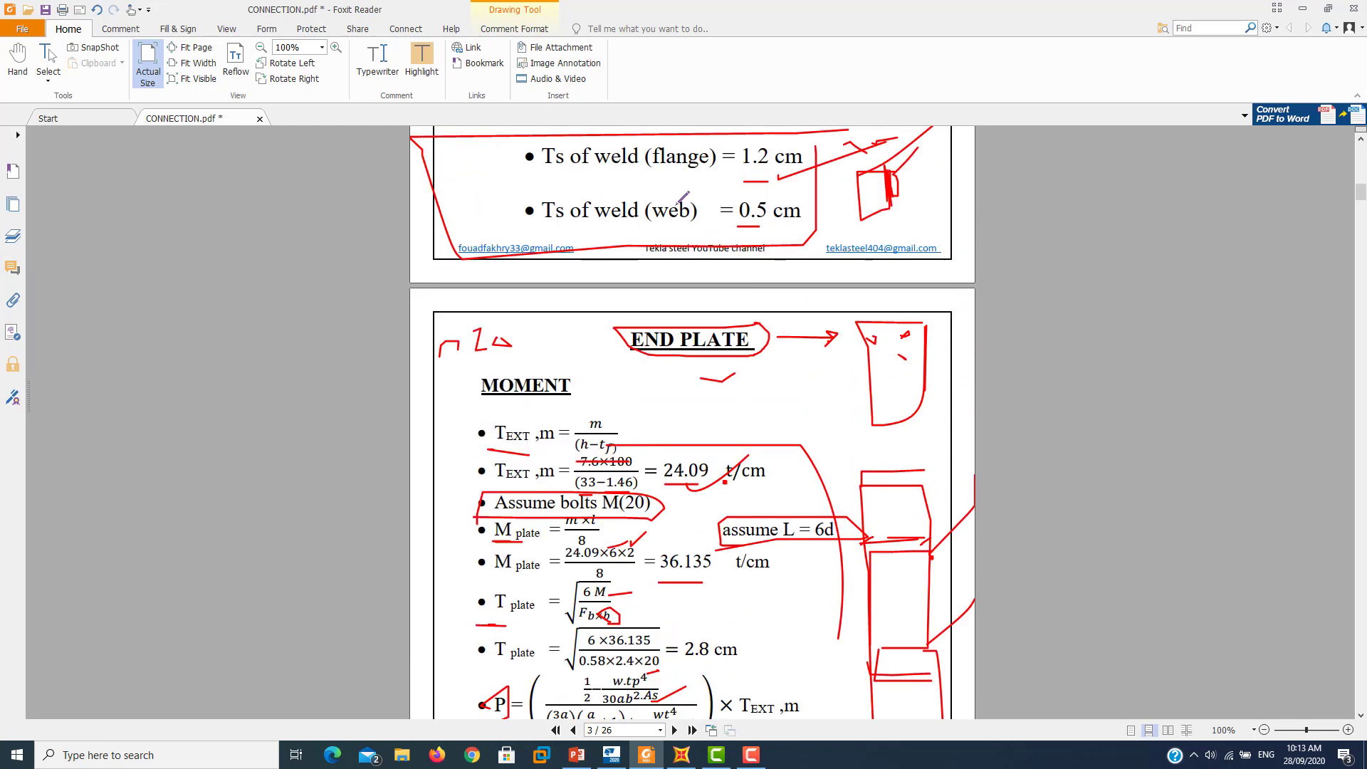
scroll(748, 235, down, 7)
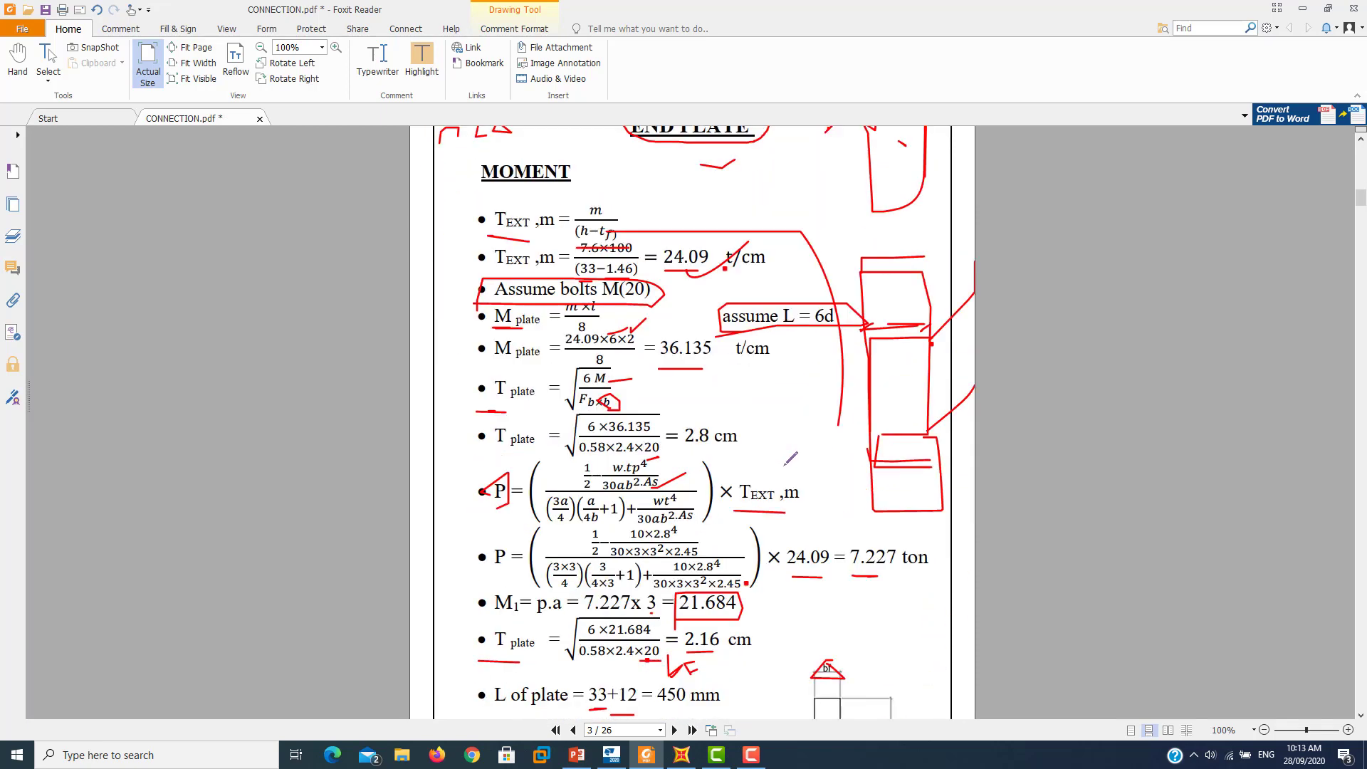
scroll(784, 427, down, 4)
scroll(791, 459, down, 3)
scroll(791, 459, down, 1)
scroll(791, 460, down, 2)
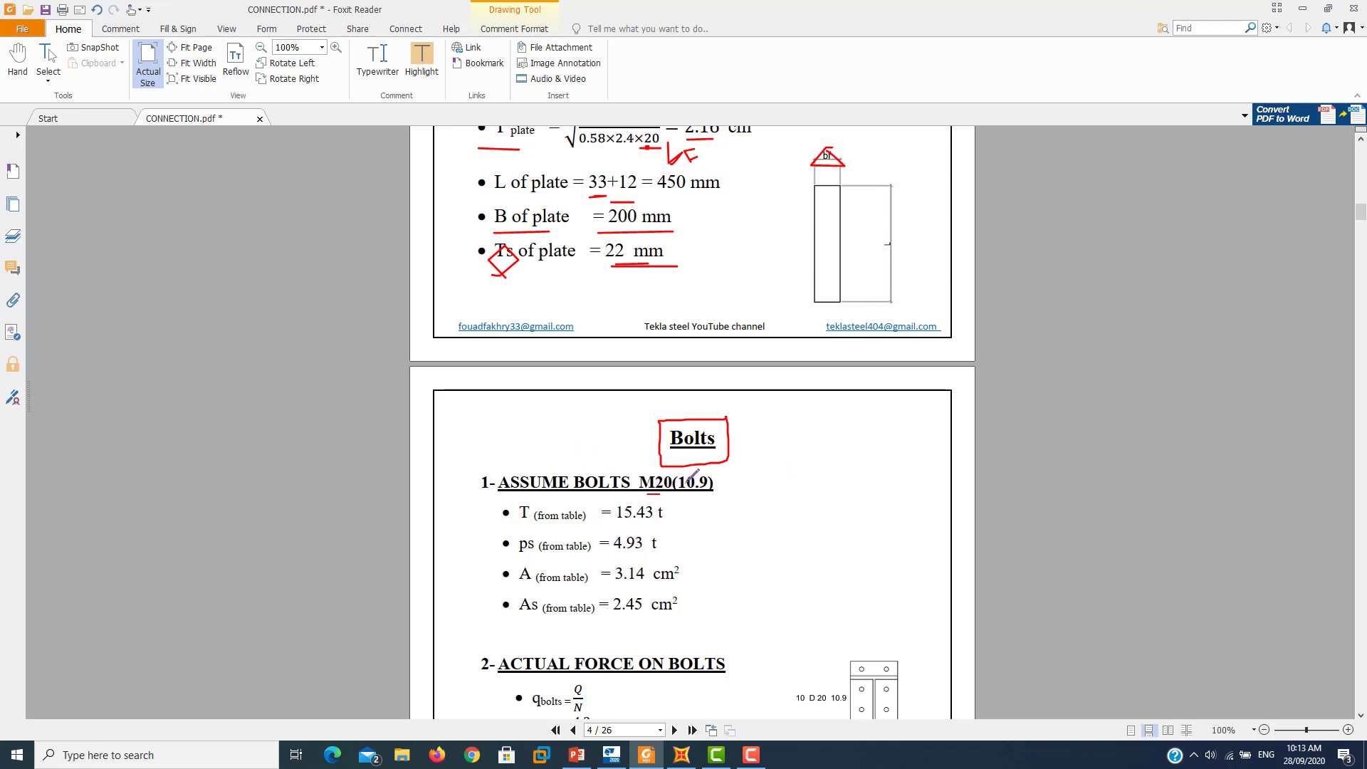
- Underline the bolt table values 15.43, 4.93, 3.14 and 2.45 in red
drag(645, 491, 784, 443)
key(ctrl+z)
mouse_move(614, 527)
mouse_down()
mouse_move(656, 527)
mouse_move(625, 560)
mouse_up()
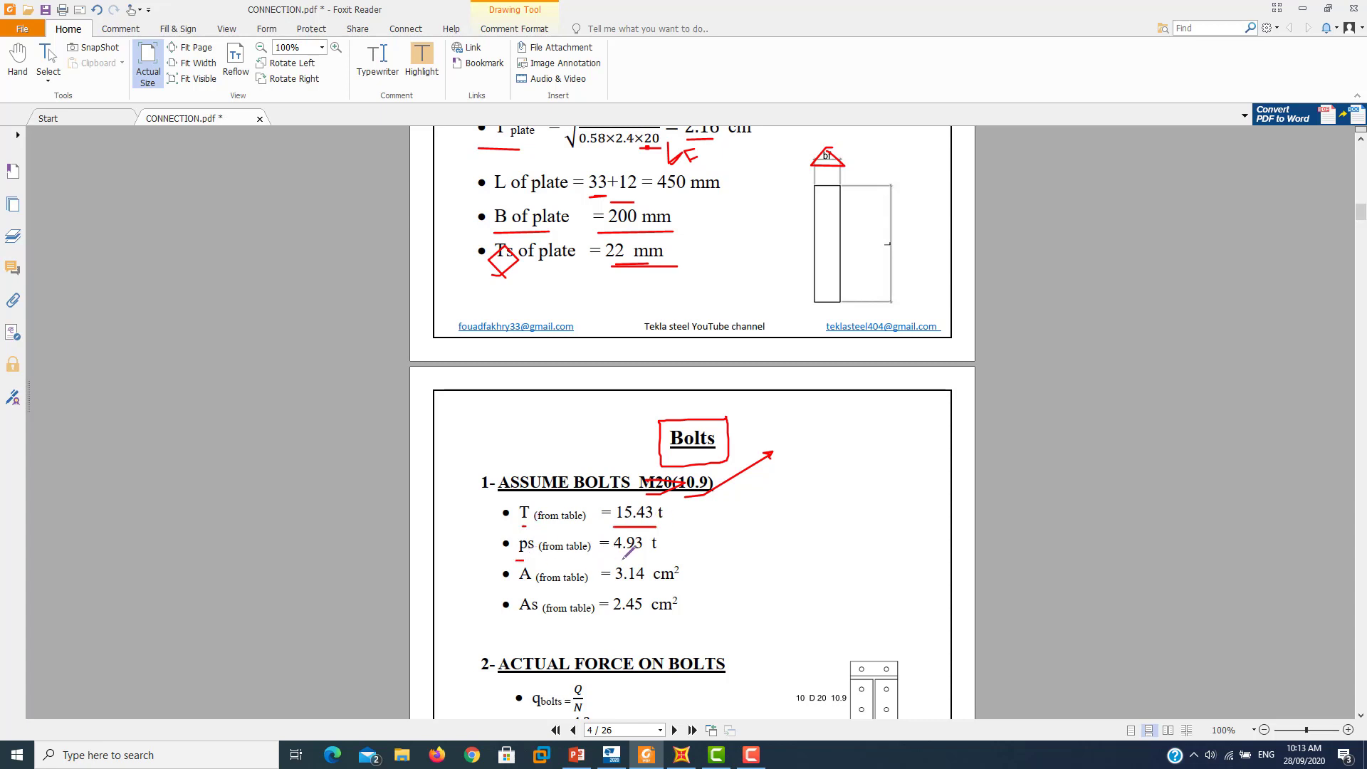
drag(524, 599, 537, 599)
drag(639, 591, 648, 590)
drag(529, 610, 638, 615)
- Mark the Q/N bolt-force formula and underline the 8 in its denominator
scroll(800, 645, down, 3)
scroll(800, 645, down, 3)
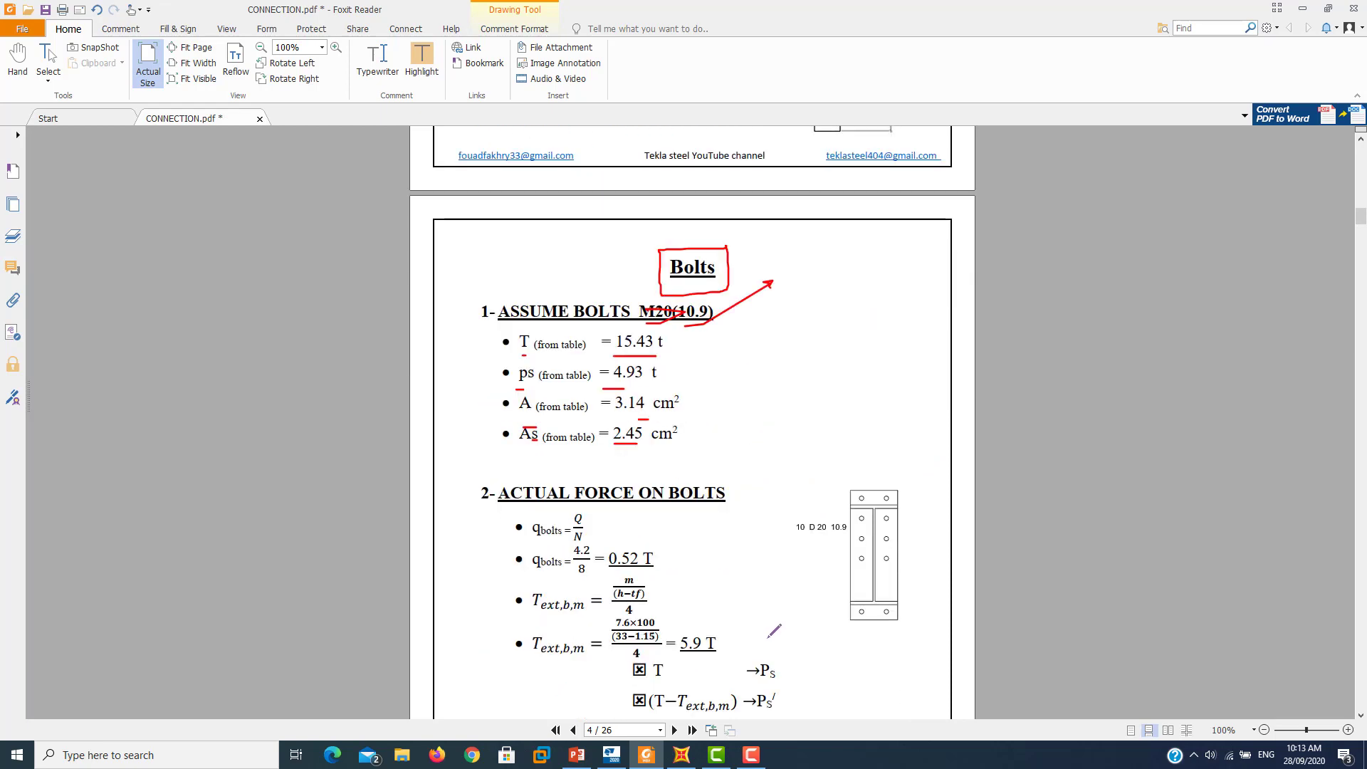
scroll(751, 598, down, 4)
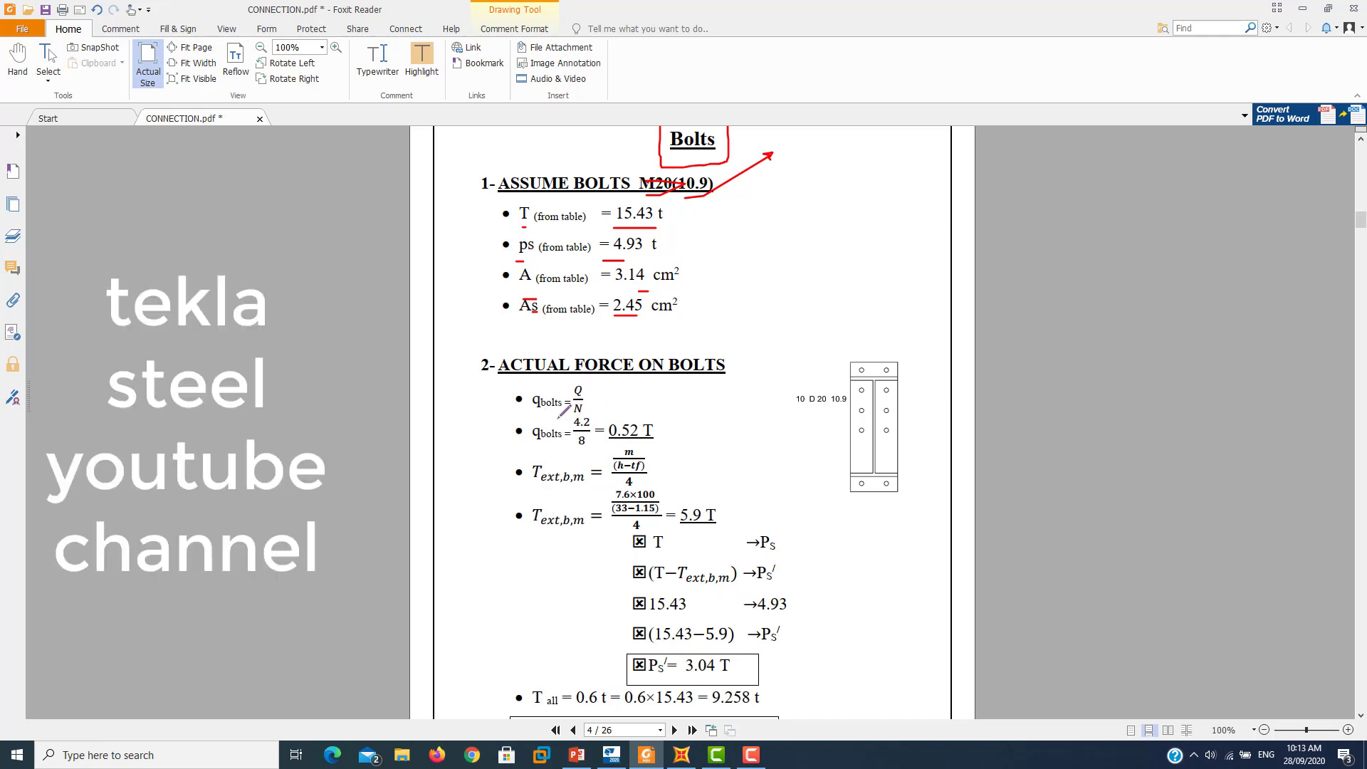
drag(560, 419, 615, 401)
drag(579, 446, 585, 447)
scroll(673, 453, down, 1)
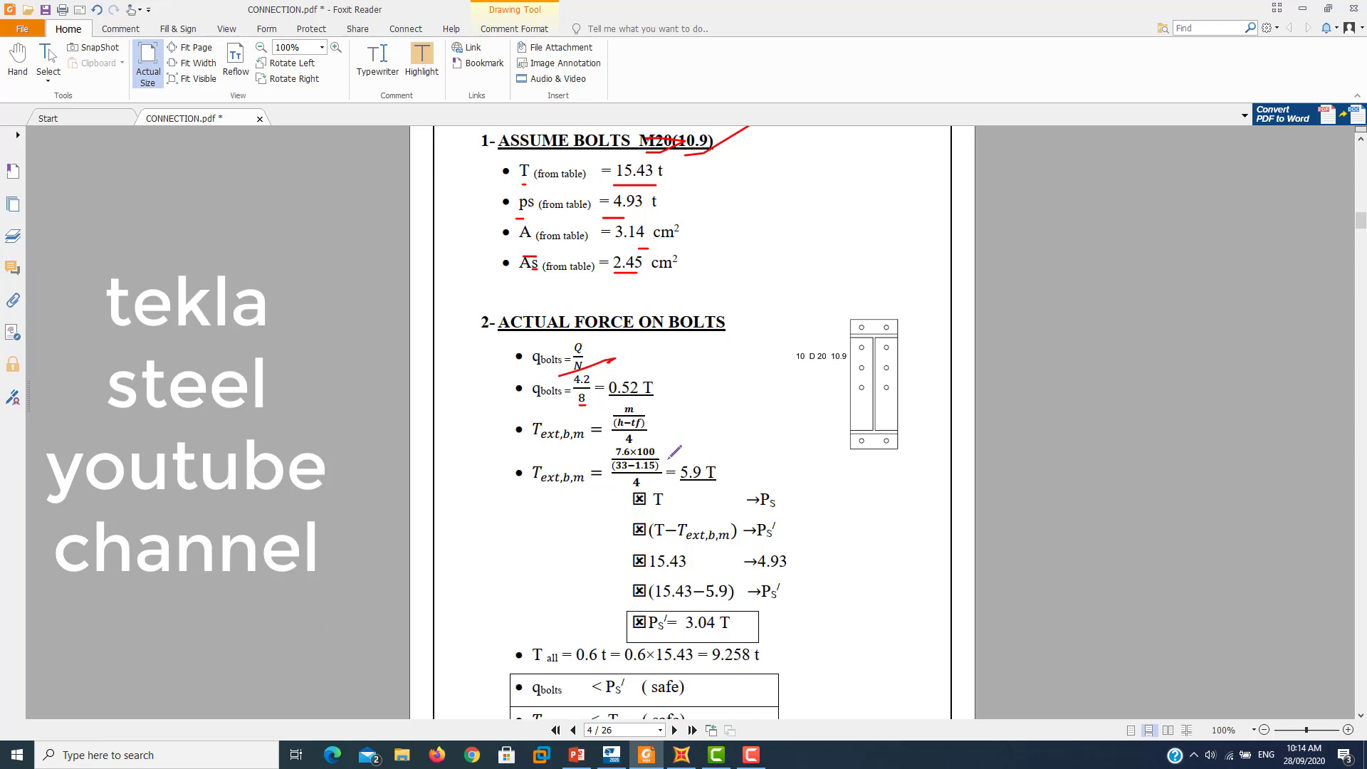
scroll(673, 453, down, 1)
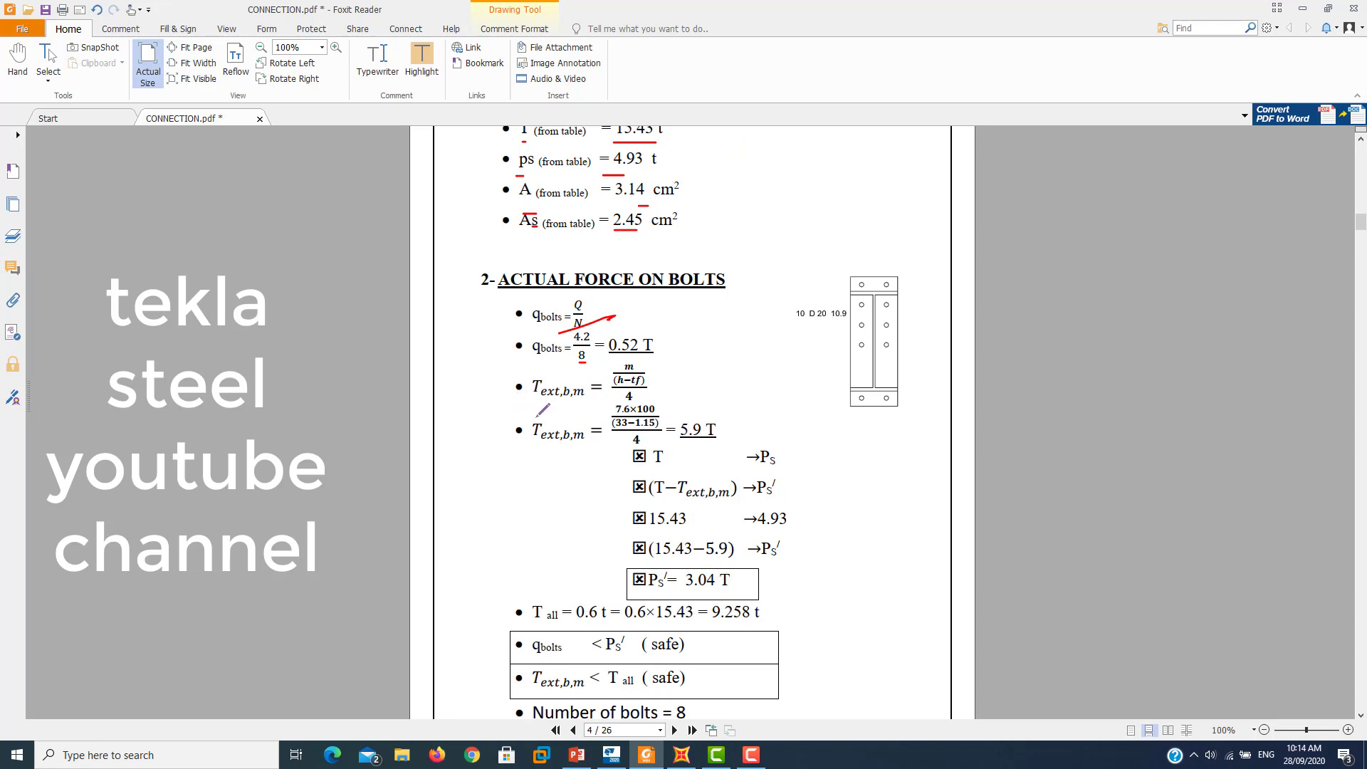
- Mark the Text,b,m formula and sketch a small red triangle beside 2.45 cm²
drag(527, 417, 541, 417)
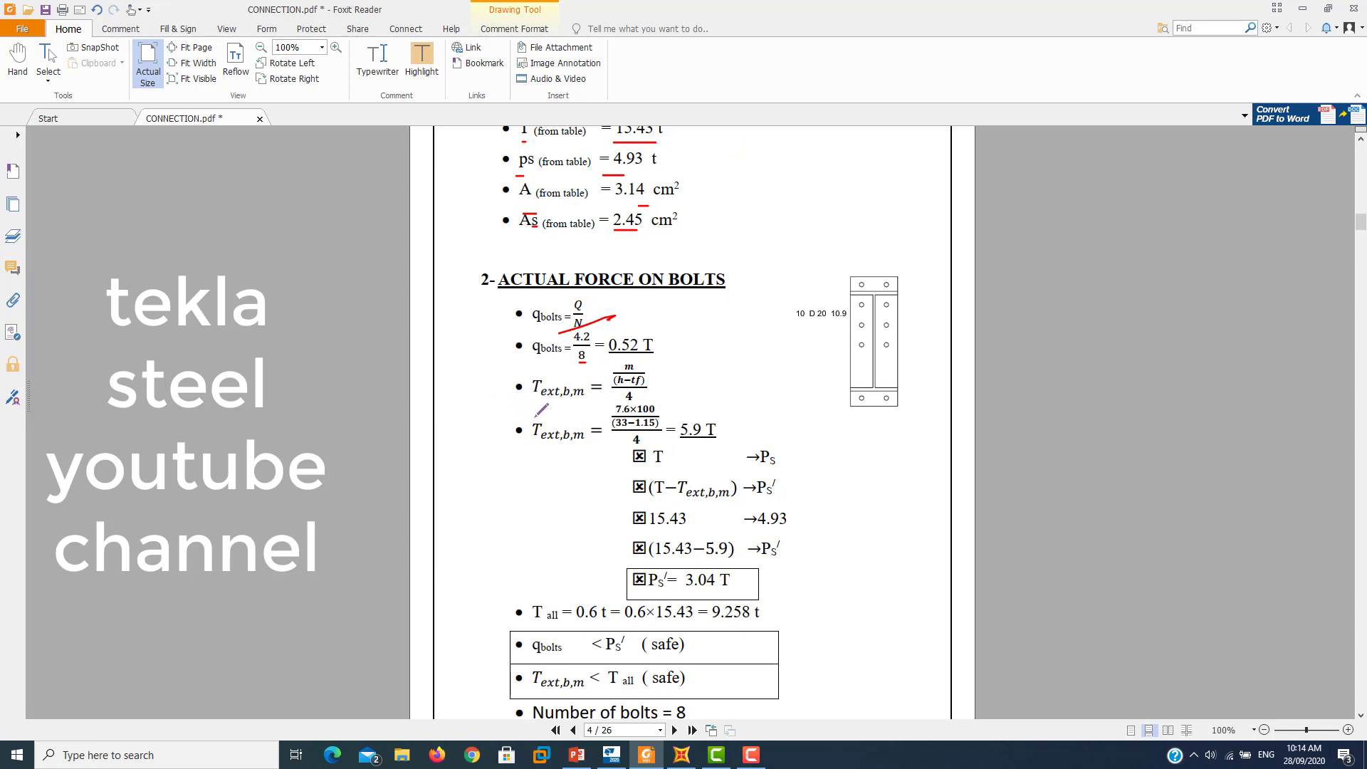
click(643, 366)
click(717, 228)
mouse_move(737, 227)
mouse_down()
mouse_move(746, 240)
mouse_move(782, 227)
mouse_up()
drag(751, 206, 769, 246)
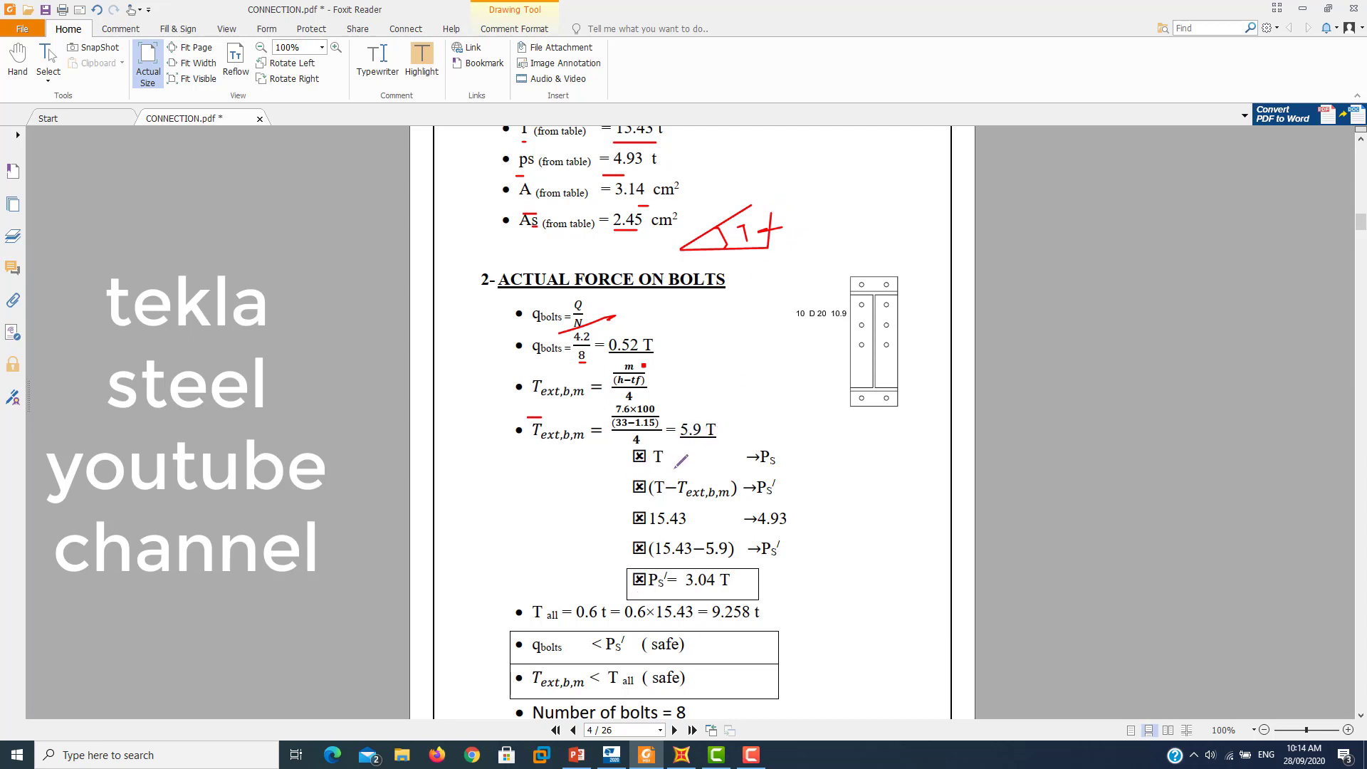
- Draw a red rectangle around the T → Ps and (T − Text,b,m) → Ps′ rows
drag(670, 458, 730, 455)
drag(614, 510, 742, 510)
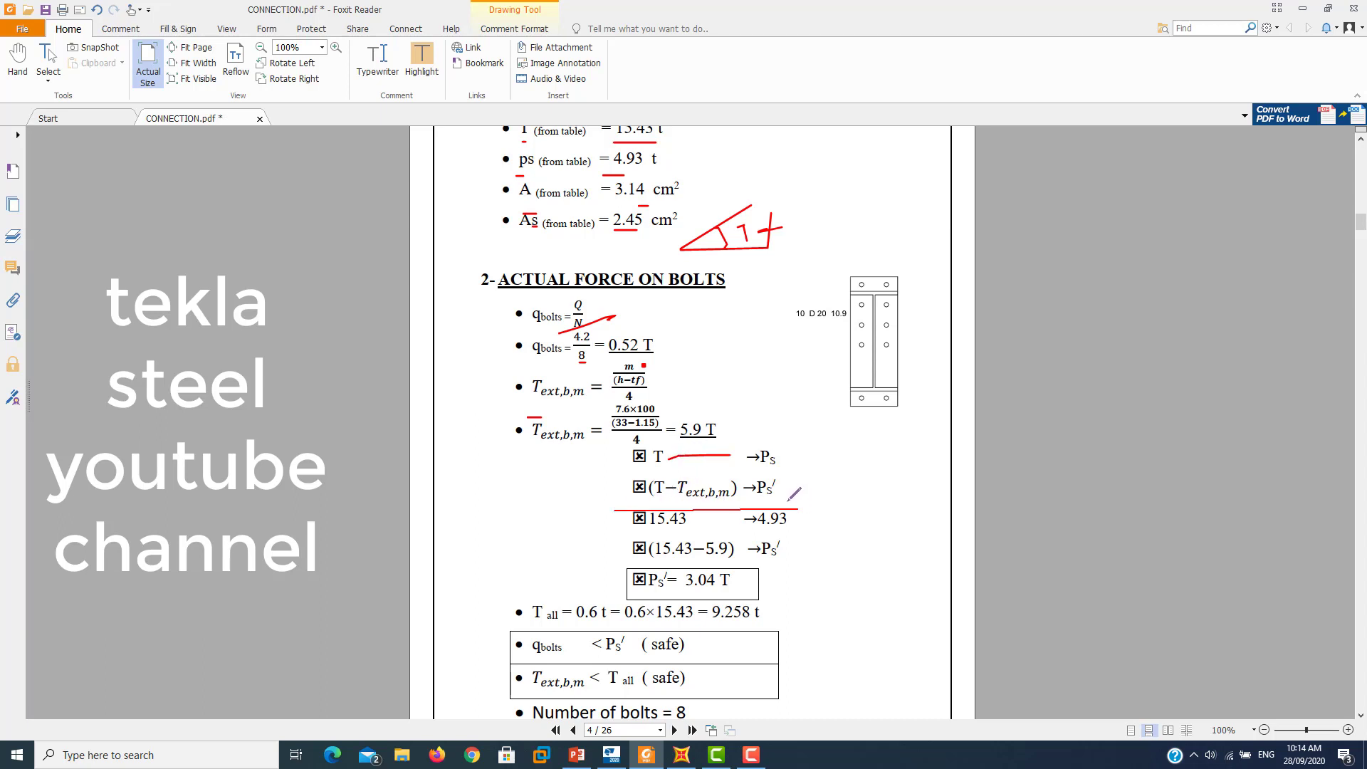
drag(784, 433, 609, 433)
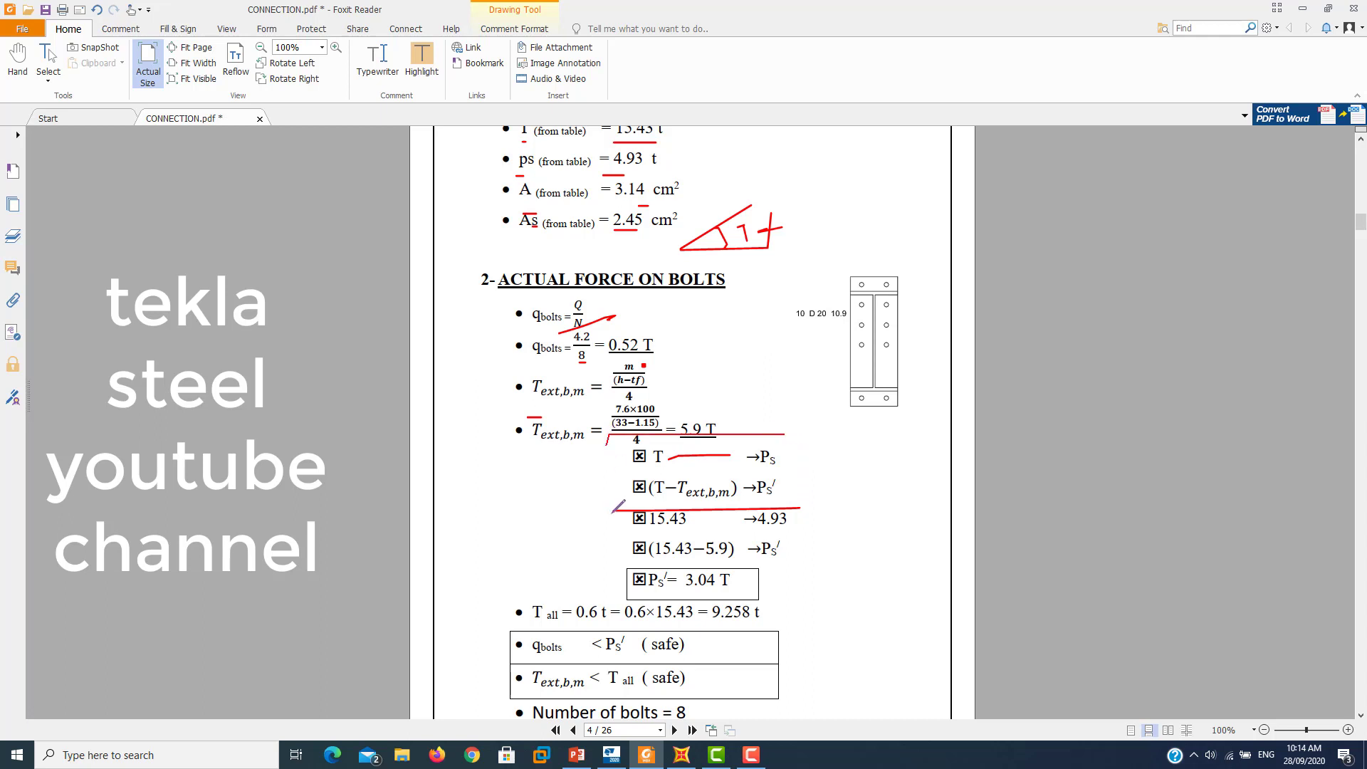
drag(613, 510, 608, 436)
drag(786, 435, 795, 510)
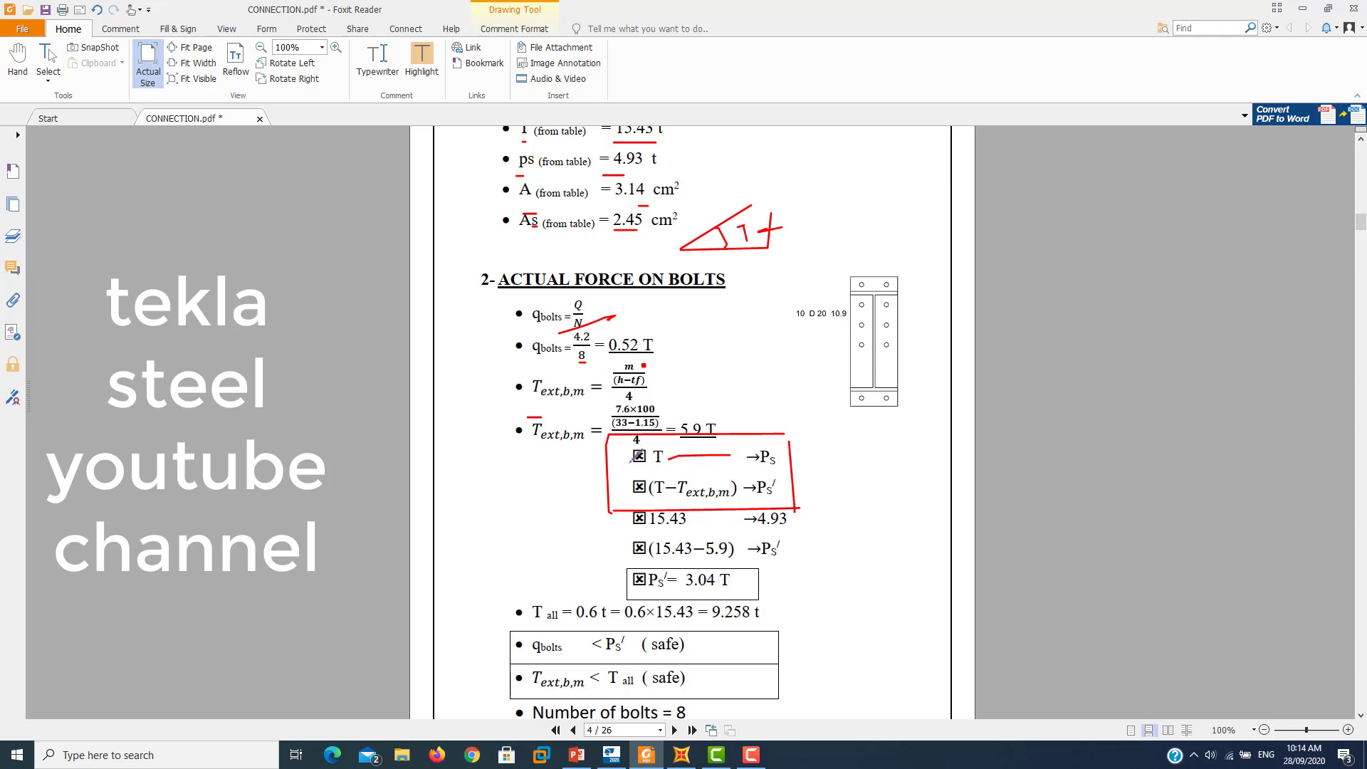
scroll(633, 453, up, 1)
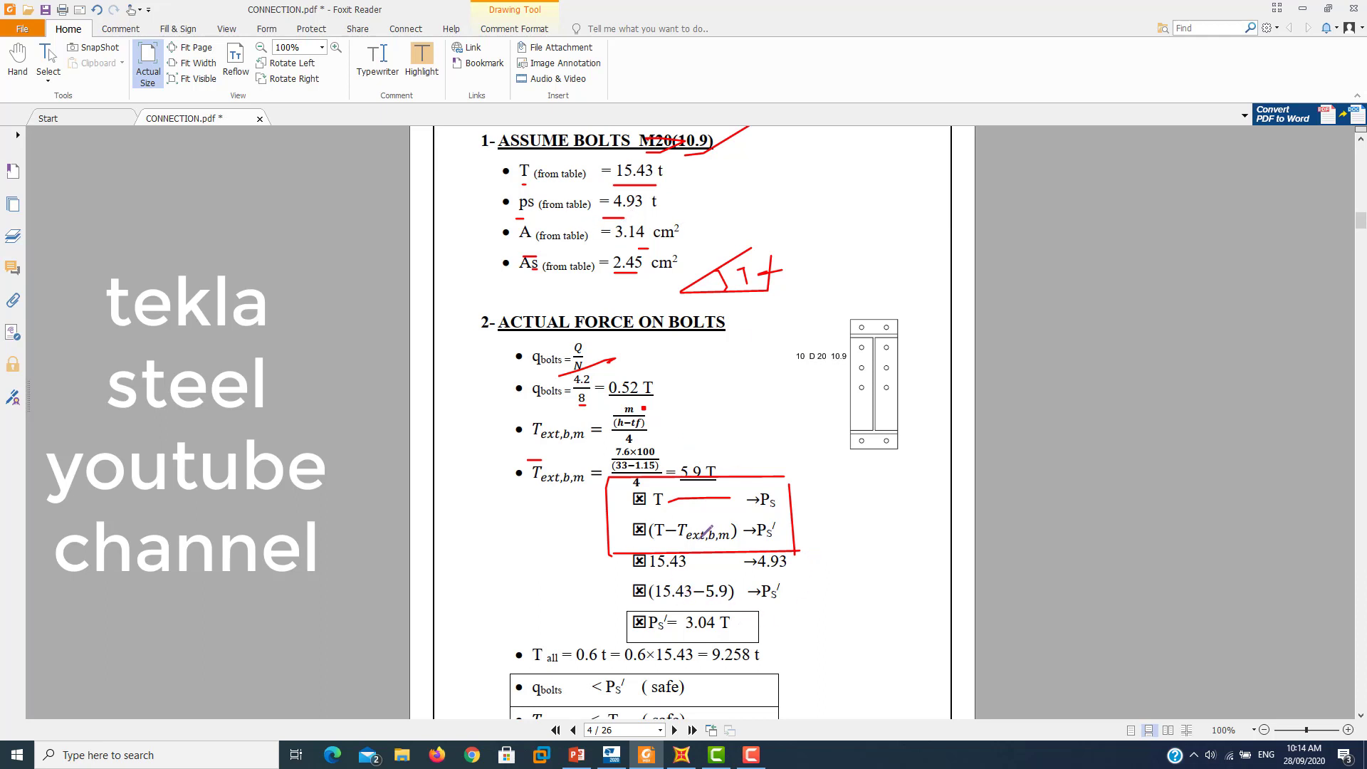
- Underline 15.43, 3.04 and 9.258 in red and tick above the 5.9 T result
drag(655, 608, 679, 607)
drag(691, 450, 727, 442)
drag(678, 639, 709, 638)
scroll(738, 628, down, 1)
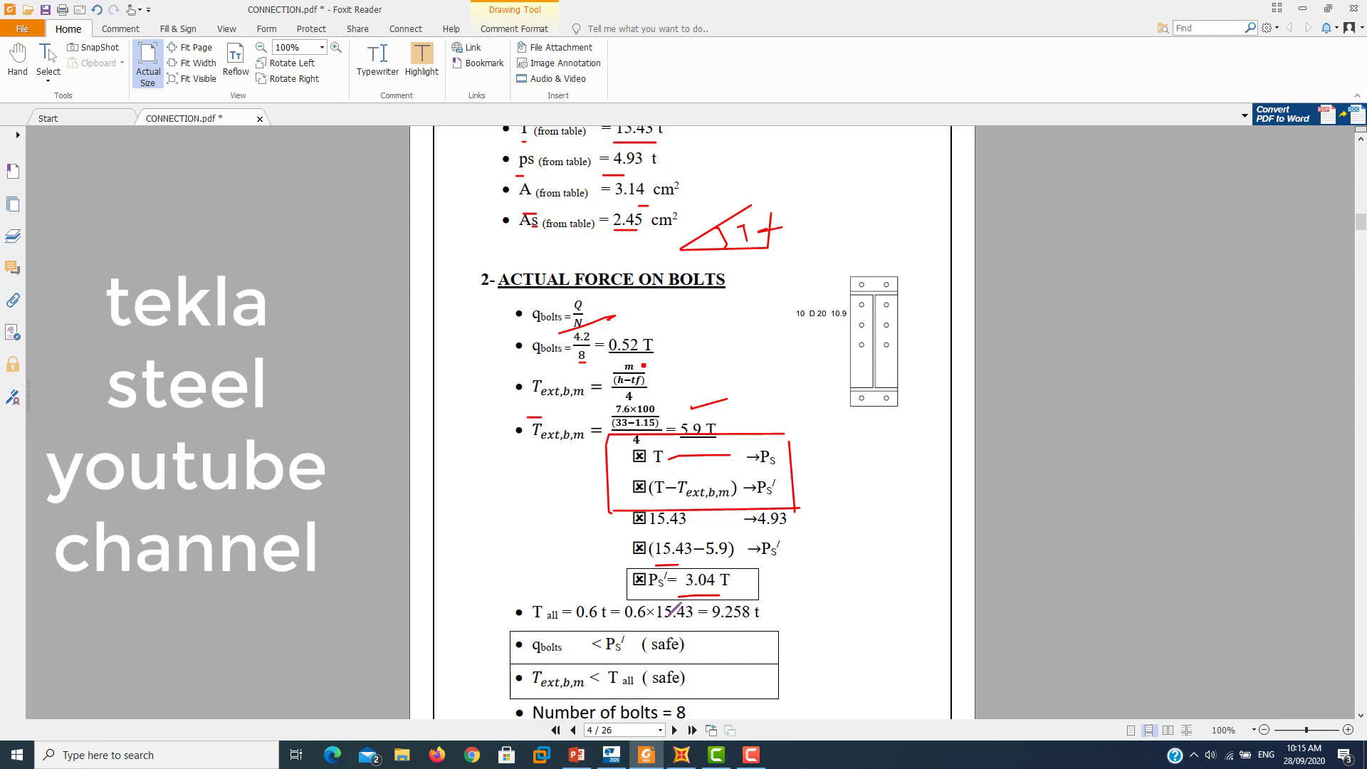
scroll(612, 317, up, 1)
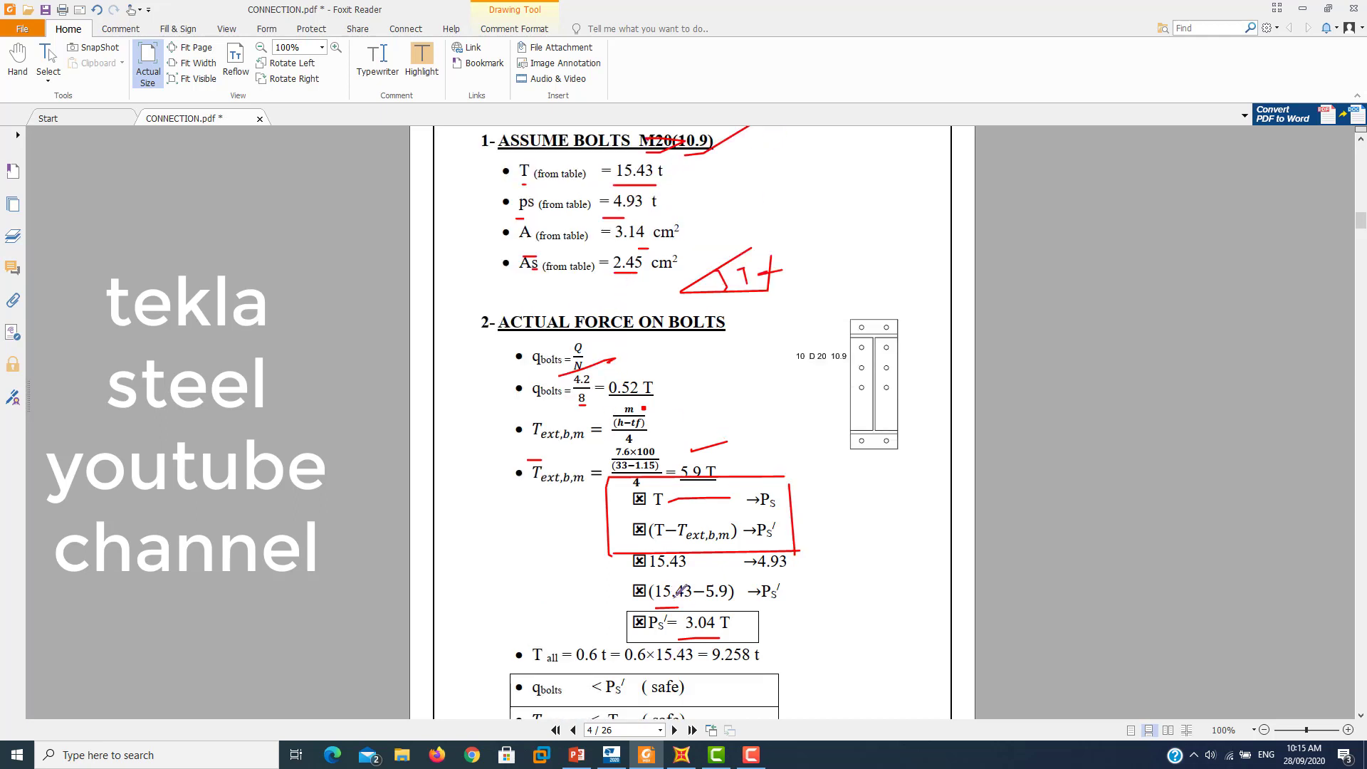
scroll(680, 591, down, 1)
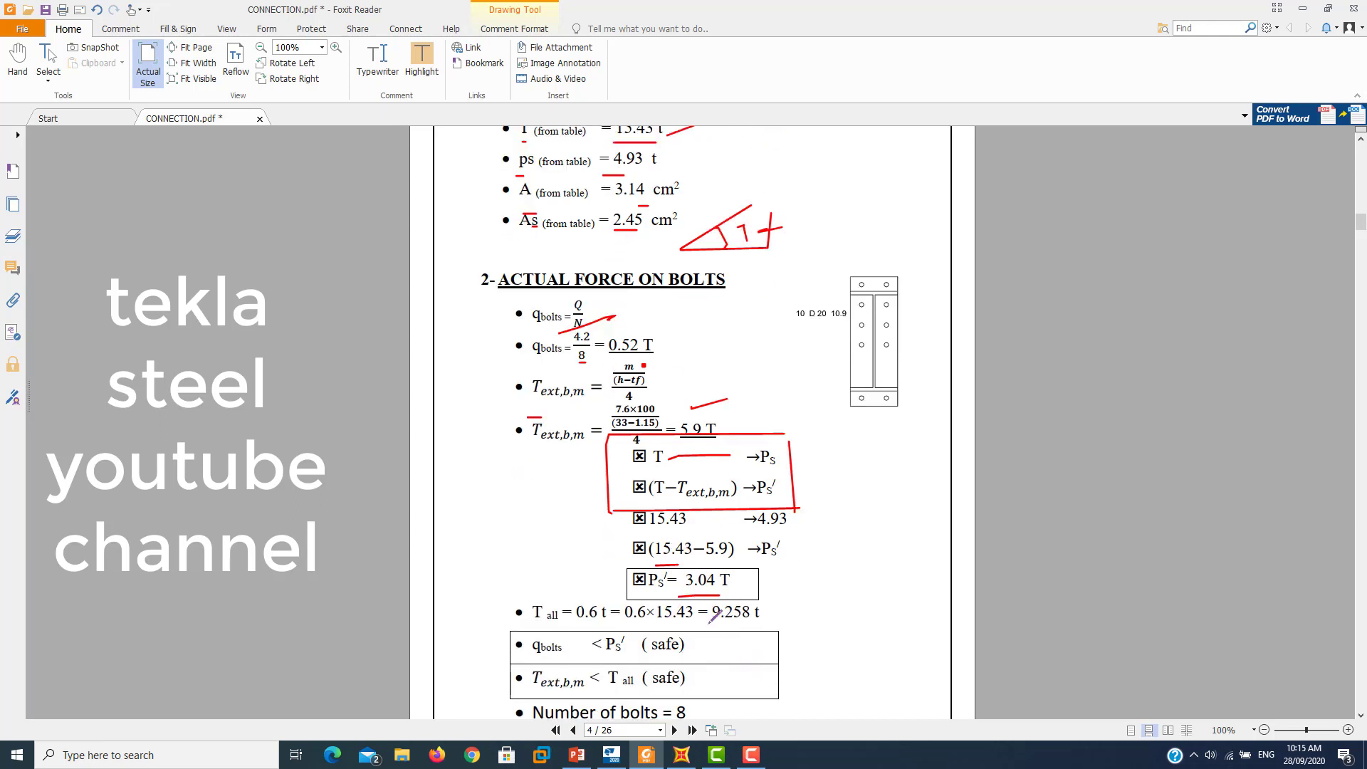
drag(709, 622, 742, 622)
- Tick the red box with a diagonal stroke and mark the Number of bolts = 8 line
scroll(673, 668, down, 1)
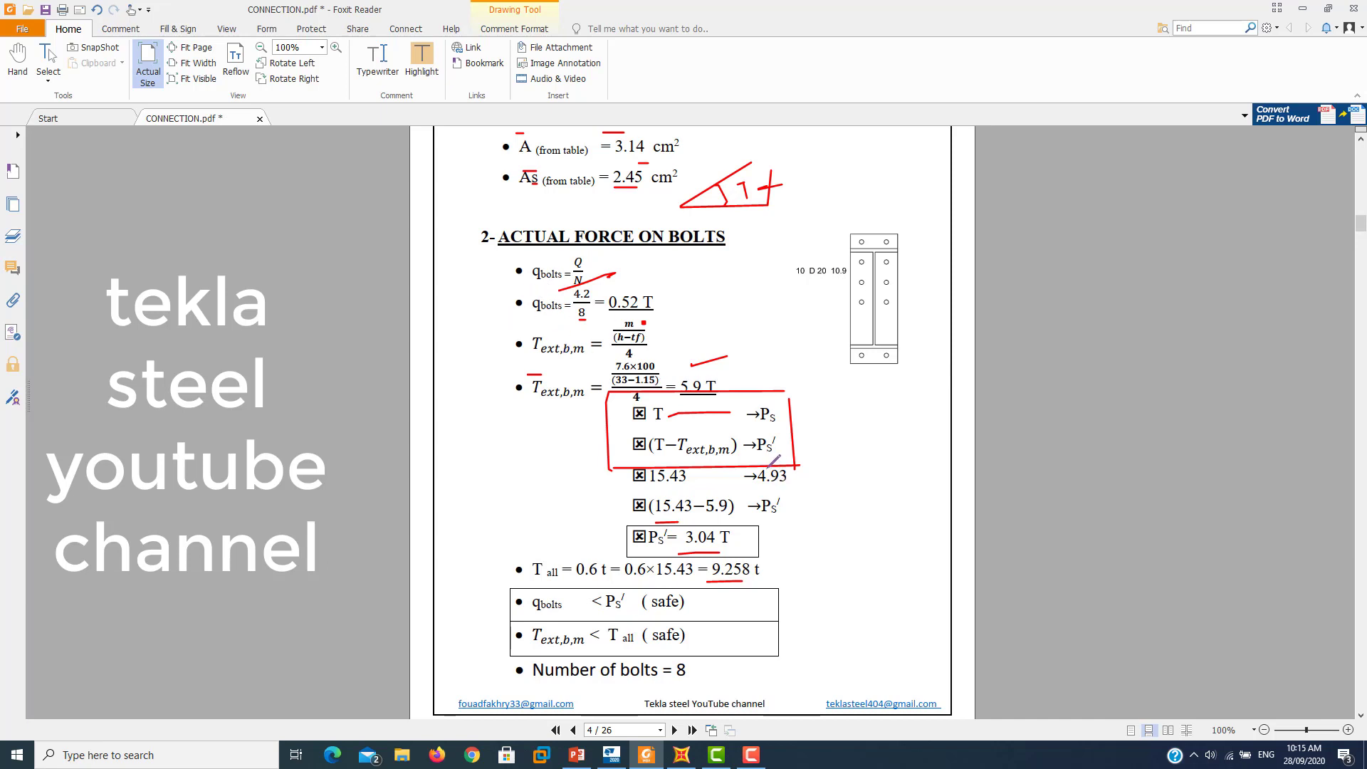
drag(770, 467, 816, 426)
scroll(731, 626, down, 1)
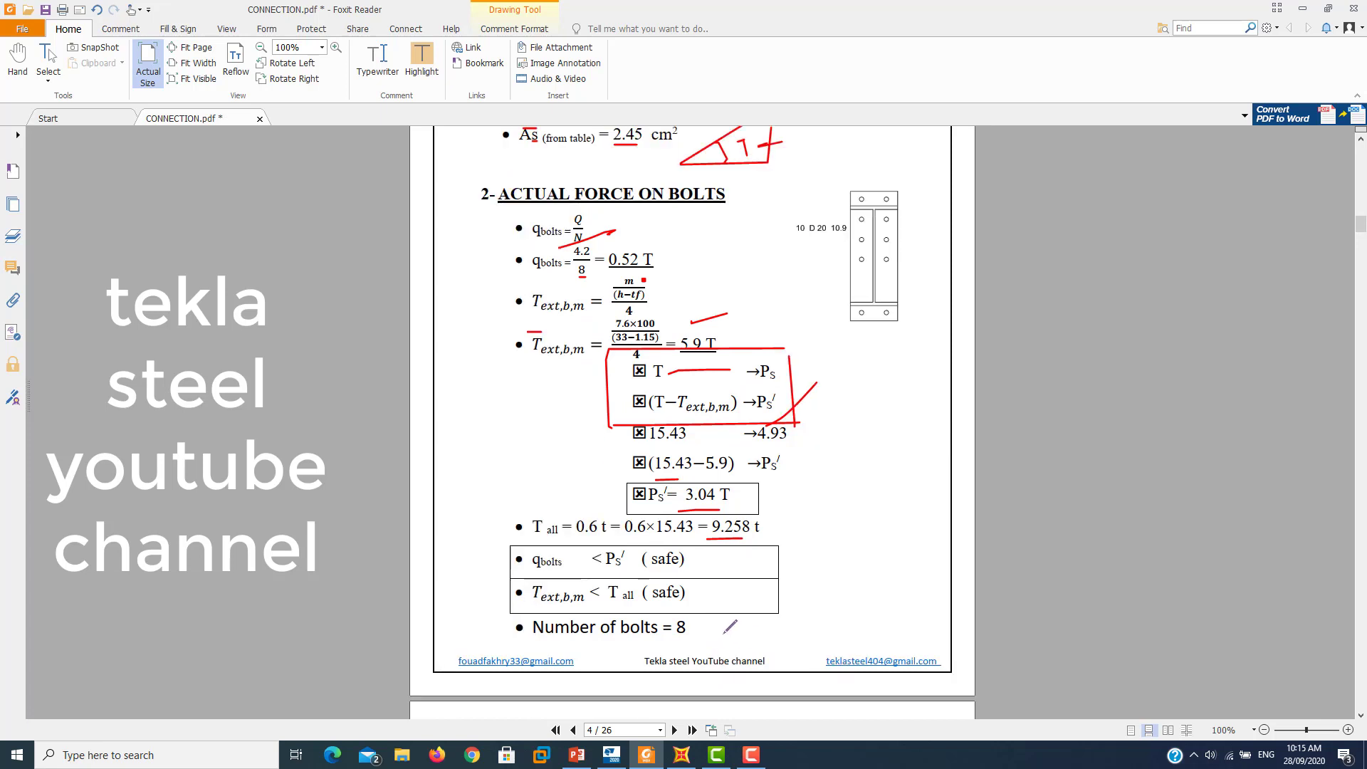
drag(685, 648, 700, 636)
- Draw red lines and bracket marks tracing the plate edges on the bolt plate diagram
click(912, 173)
drag(911, 173, 896, 282)
drag(837, 177, 906, 236)
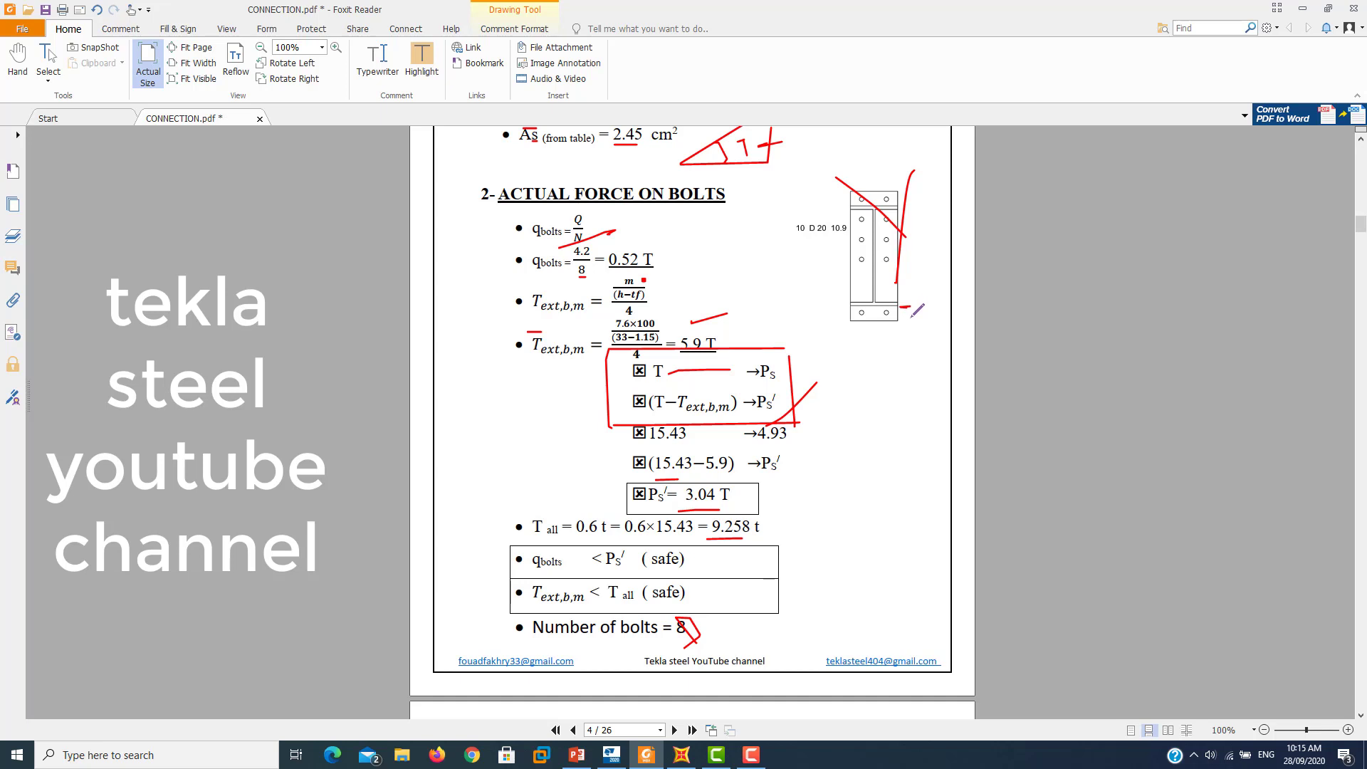
drag(910, 309, 921, 325)
mouse_move(906, 190)
mouse_down()
mouse_move(918, 209)
mouse_move(942, 186)
mouse_up()
mouse_move(873, 214)
mouse_down()
mouse_move(874, 306)
mouse_move(910, 306)
mouse_move(875, 211)
mouse_move(906, 177)
mouse_move(881, 196)
mouse_up()
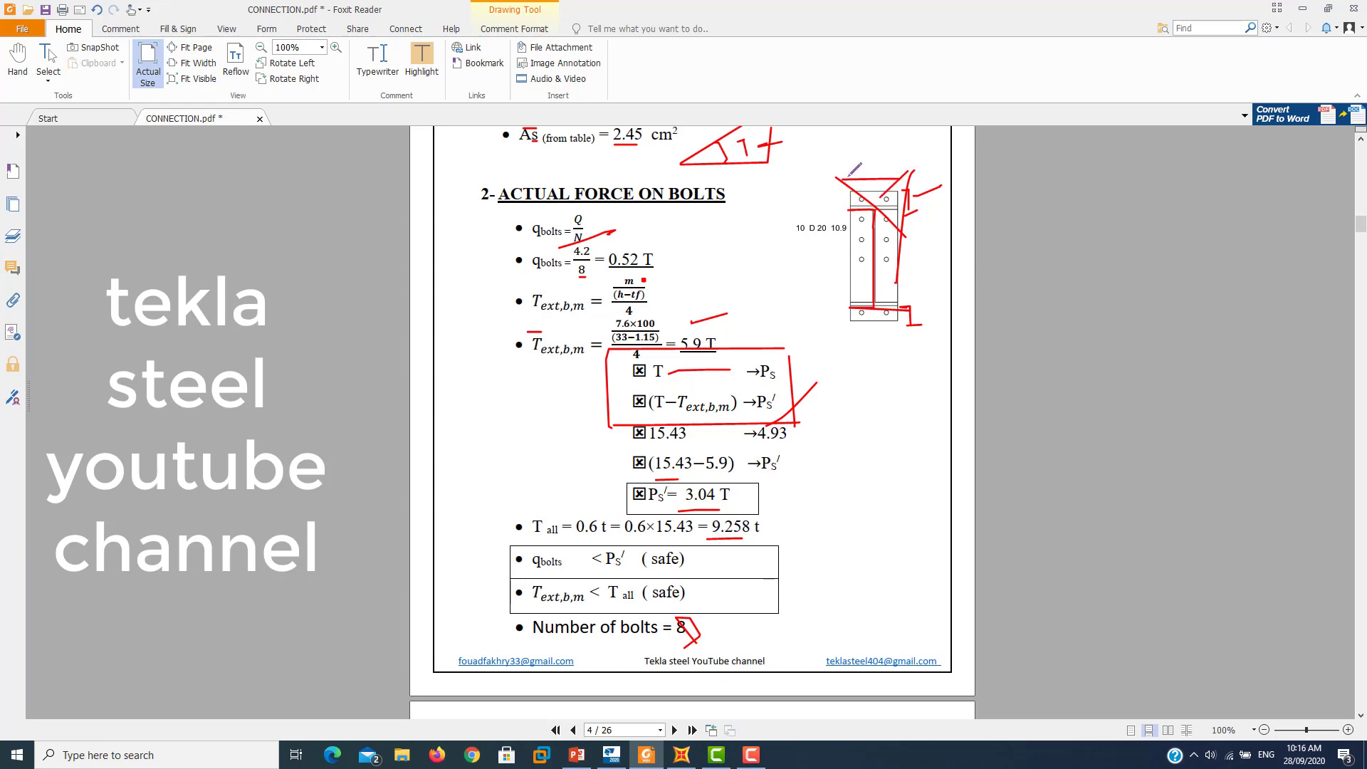
drag(872, 149, 872, 178)
- Scroll between pages 3 and 4 to review the end-plate results and Bolts section
scroll(713, 171, up, 4)
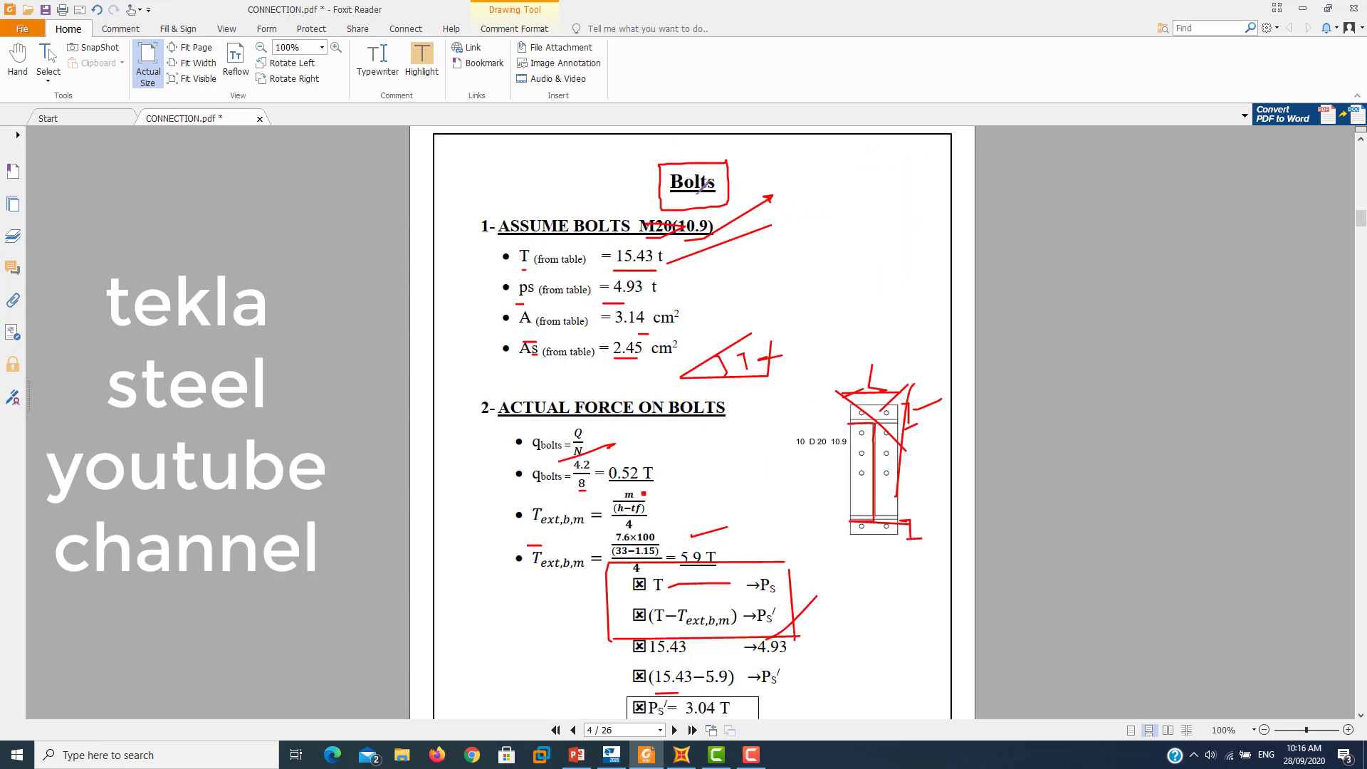
scroll(713, 171, up, 1)
scroll(883, 549, down, 1)
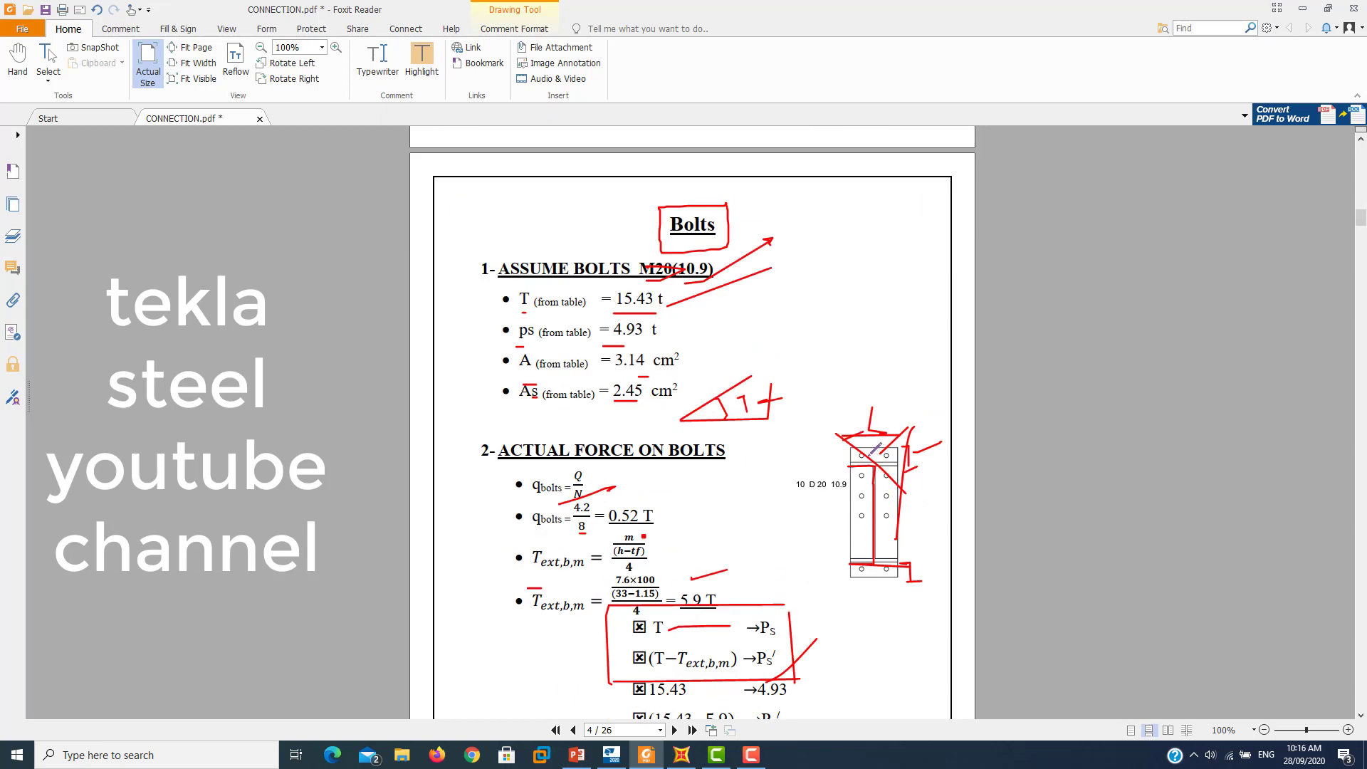
scroll(882, 442, up, 1)
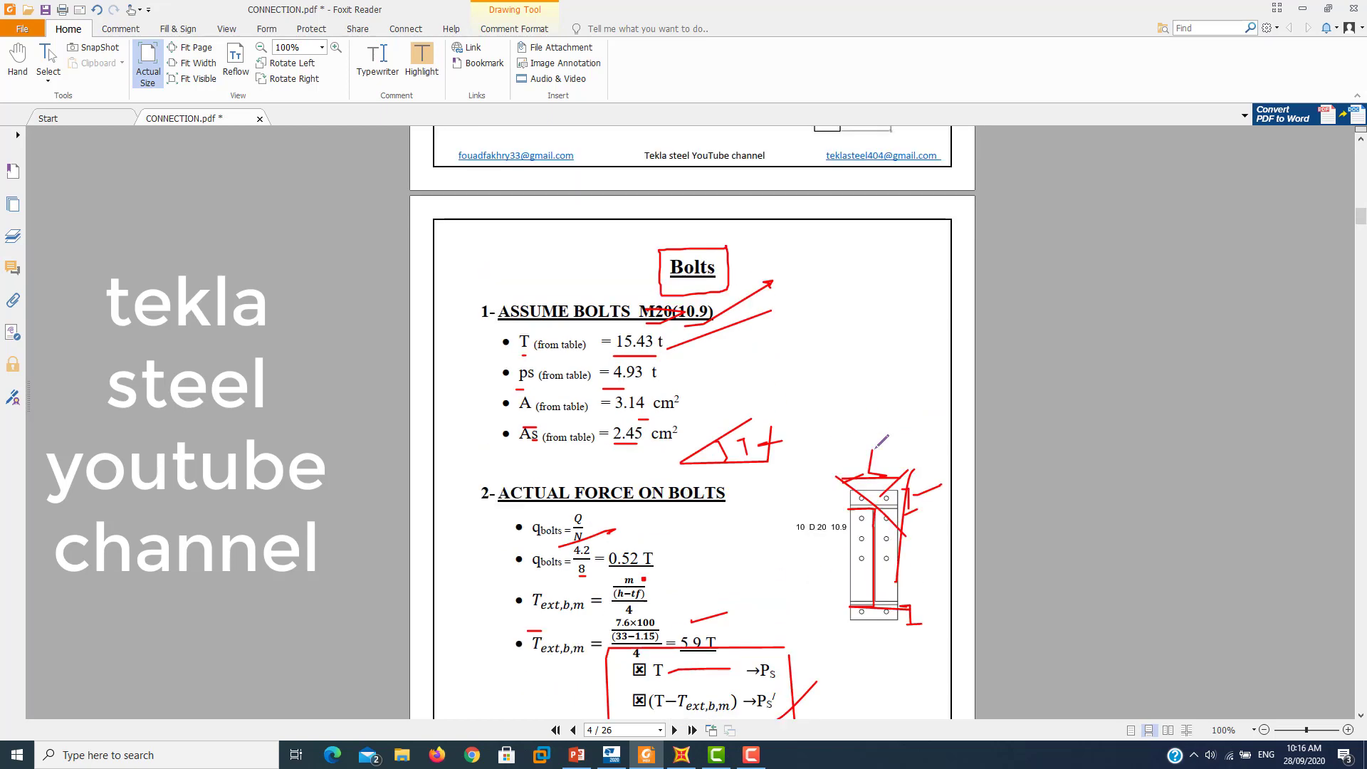
scroll(881, 442, up, 3)
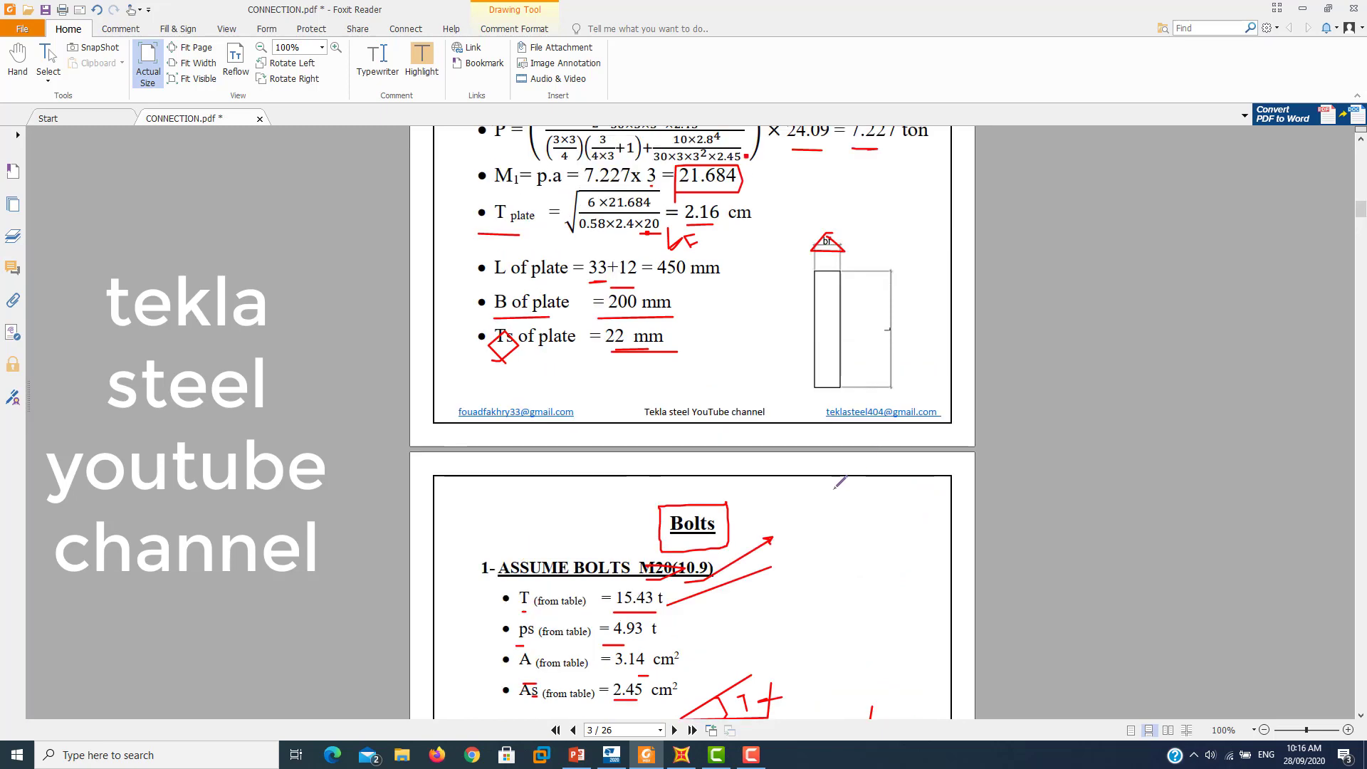
scroll(838, 484, up, 1)
scroll(838, 484, up, 2)
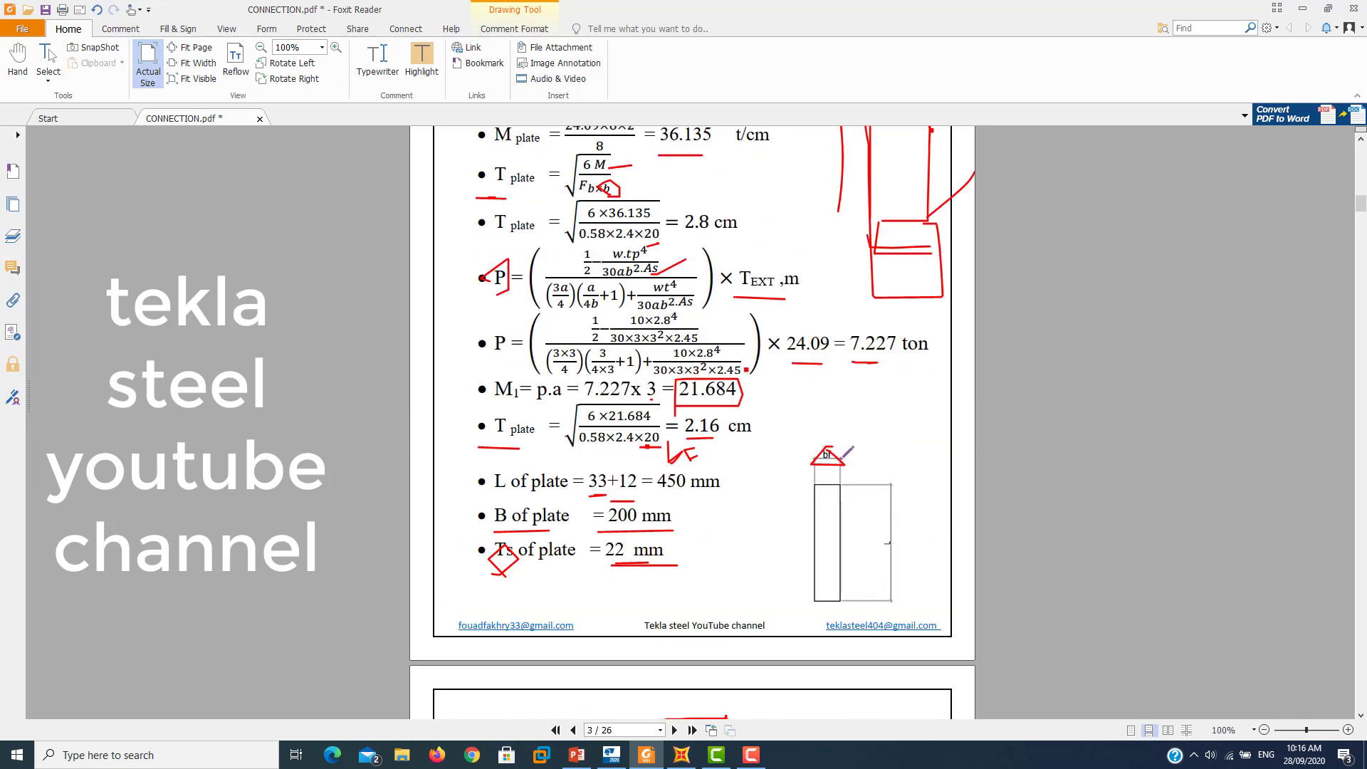
scroll(897, 504, down, 3)
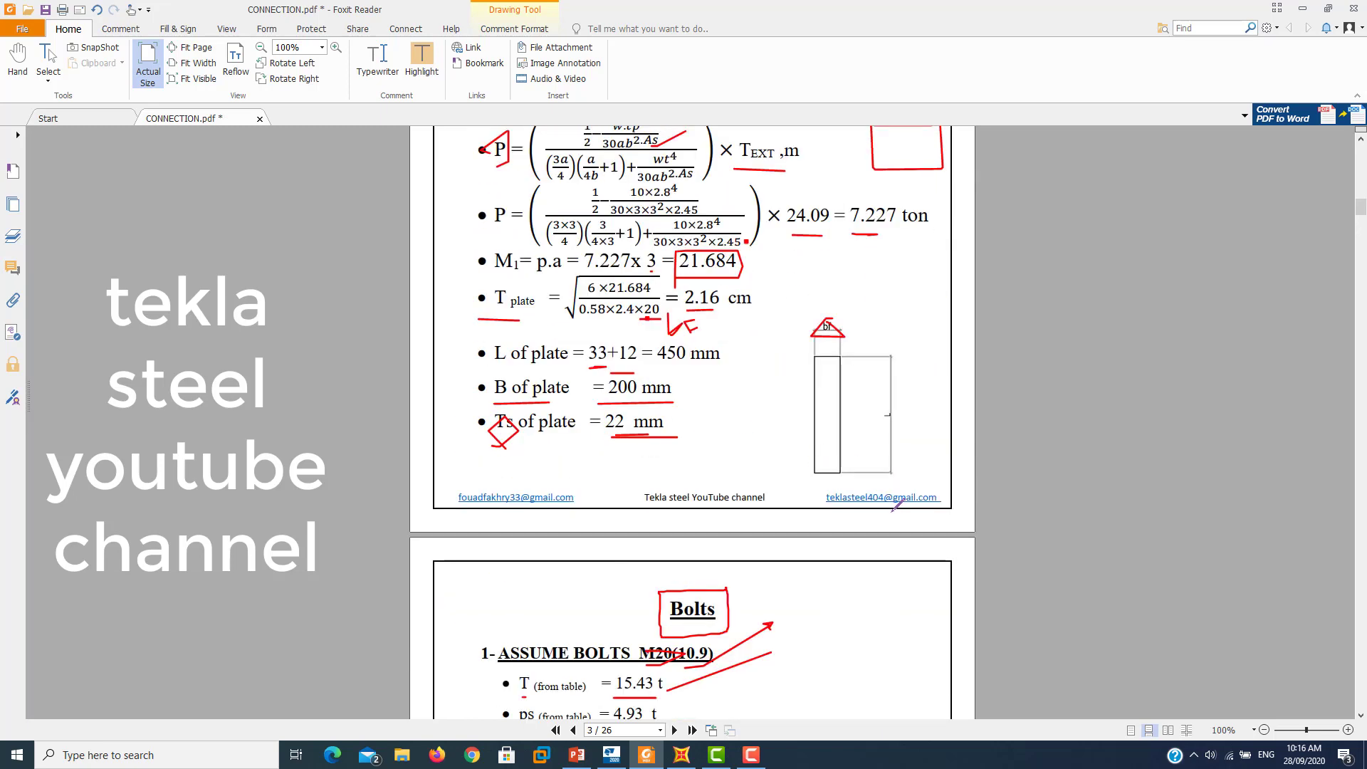
scroll(897, 505, down, 1)
- Bring Tekla forward and zoom the 3D view on the haunched beam-to-column bolted end plate
click(619, 760)
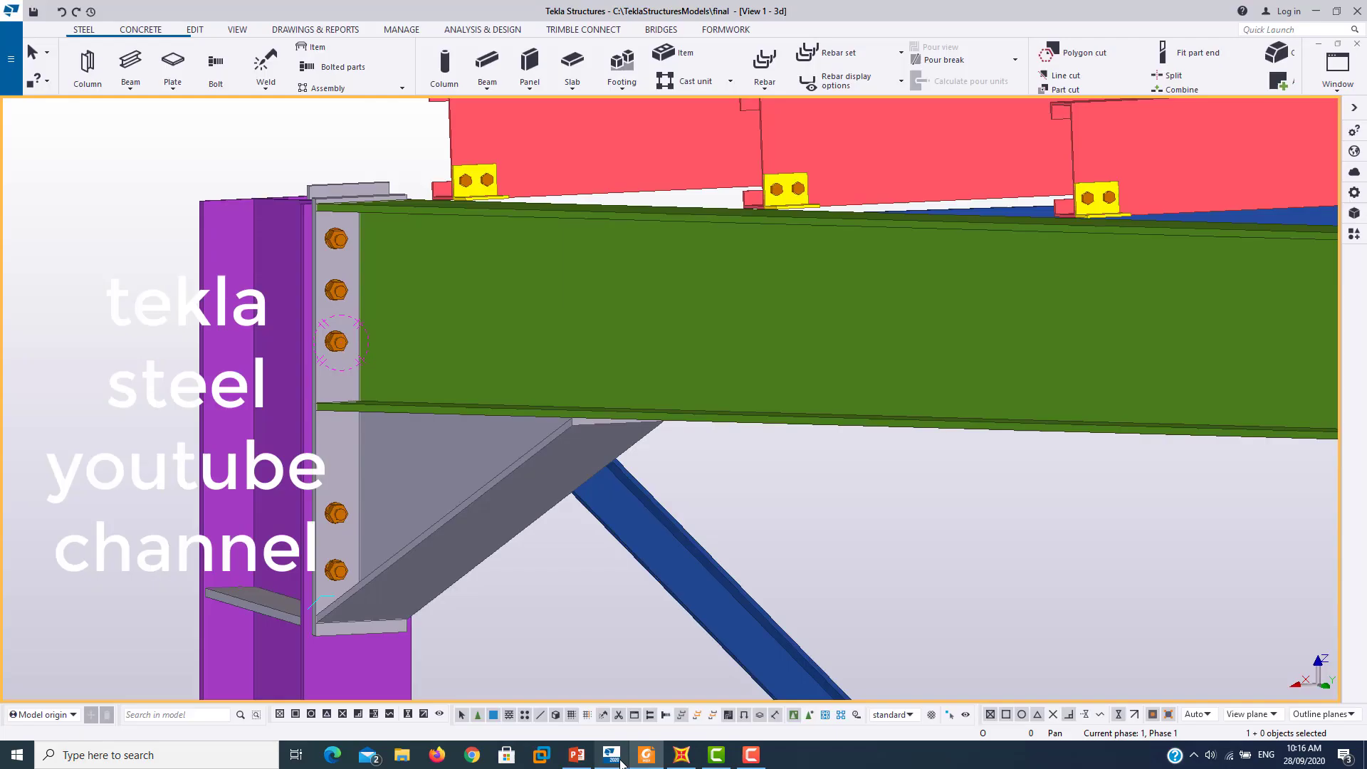
scroll(496, 528, down, 3)
scroll(495, 527, down, 2)
scroll(496, 528, down, 2)
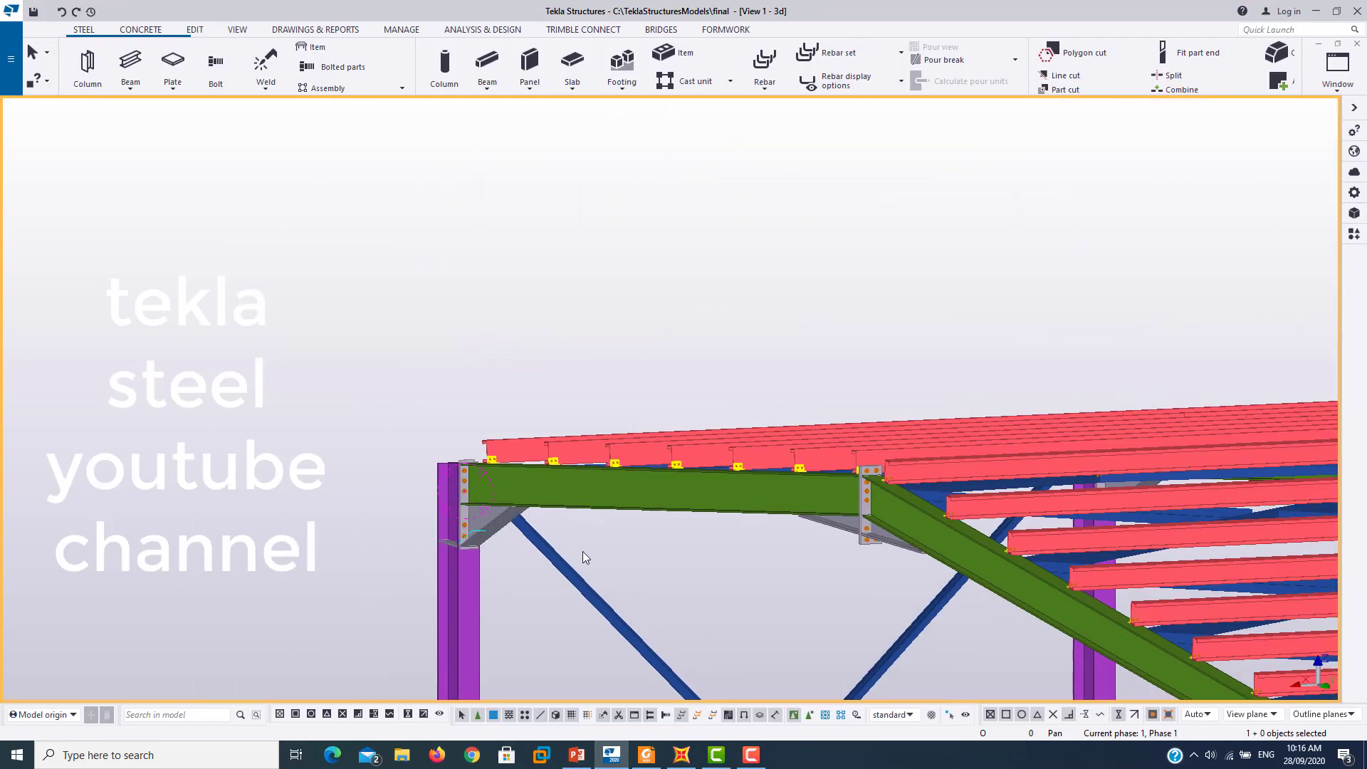
scroll(356, 415, up, 3)
scroll(356, 415, up, 2)
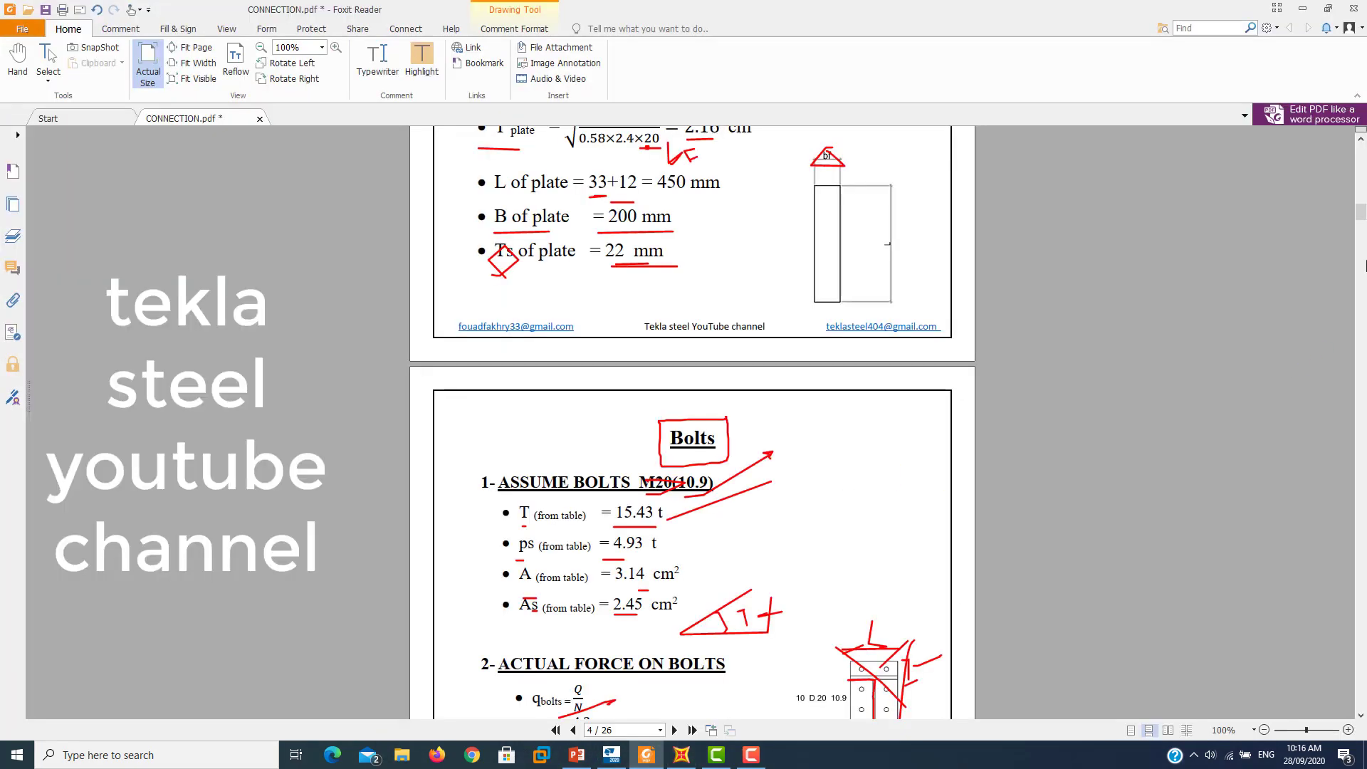
- Go to the last page of the PDF and mark the C2 column label in red
drag(1361, 212, 1361, 379)
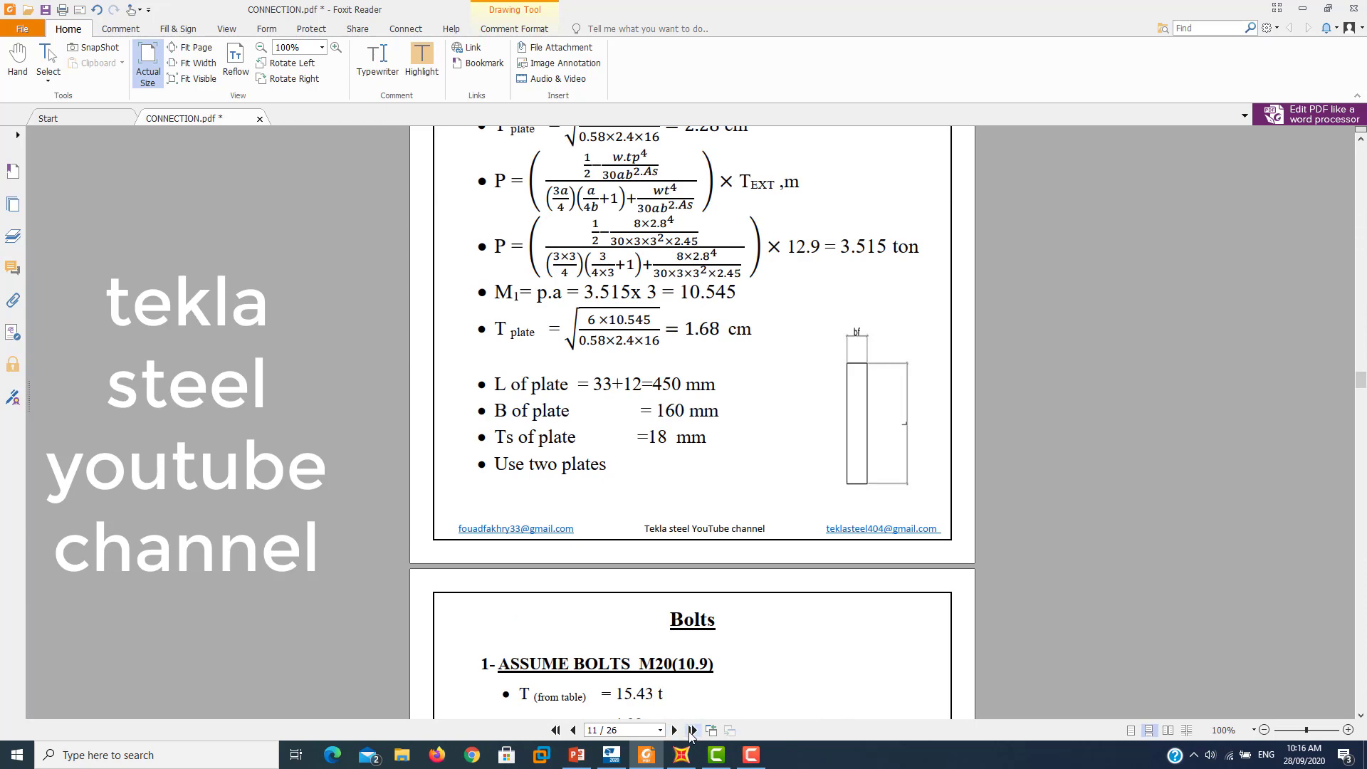
click(692, 730)
scroll(653, 648, down, 2)
scroll(666, 632, down, 3)
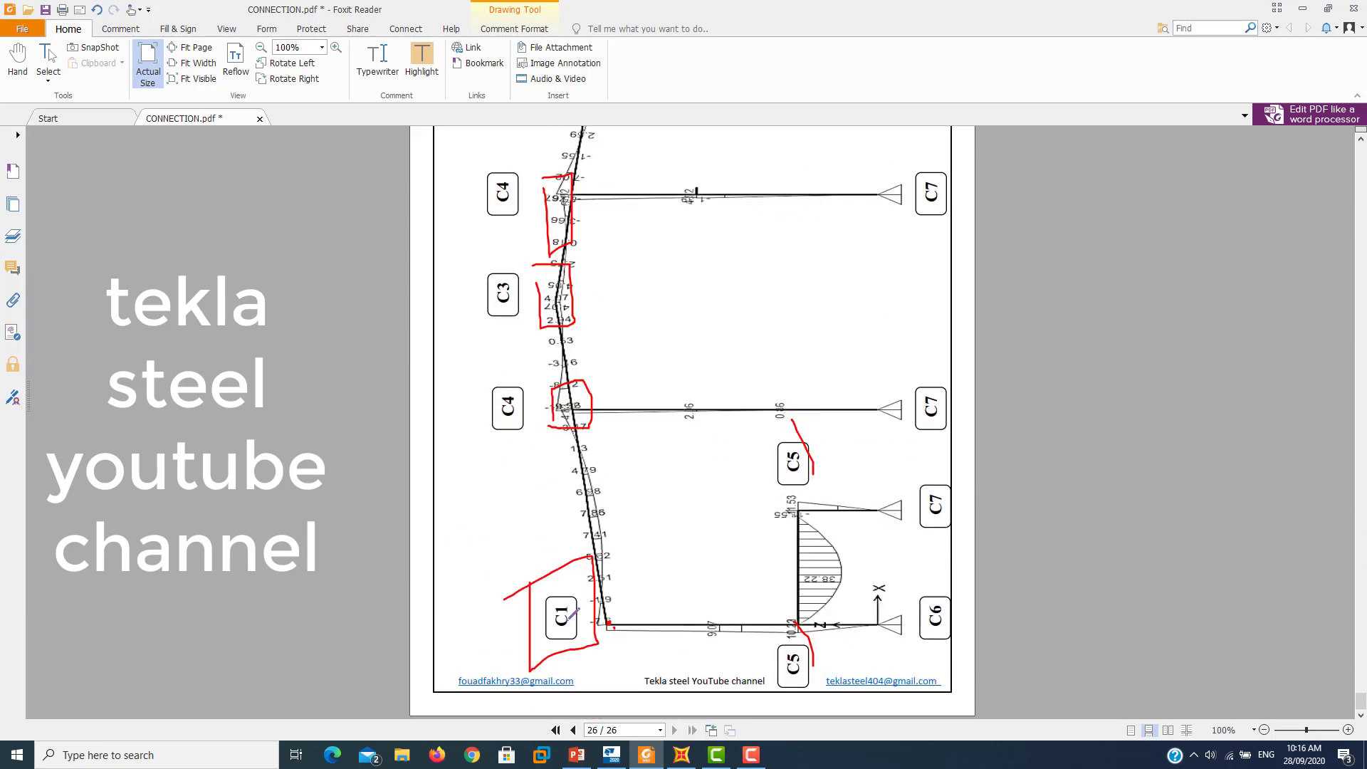
scroll(541, 558, up, 1)
scroll(527, 549, up, 3)
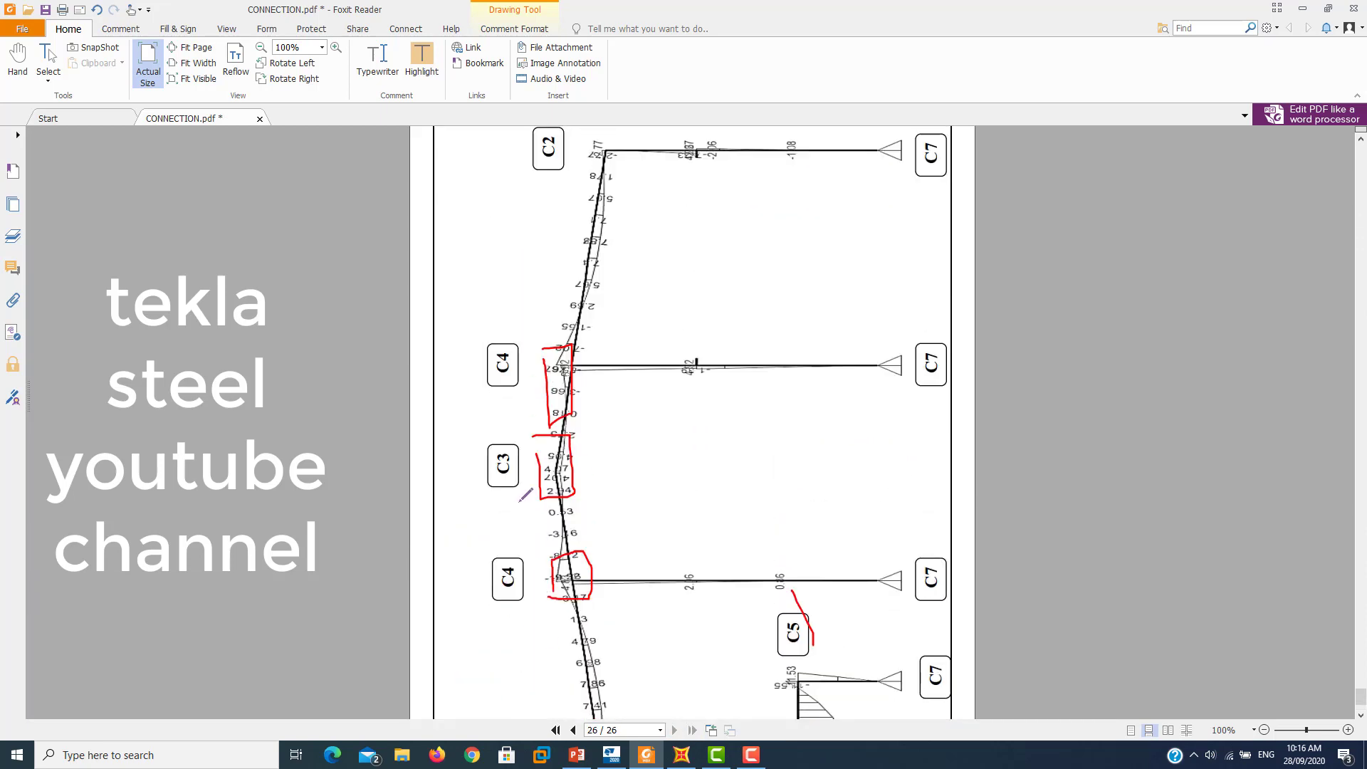
scroll(531, 456, up, 4)
drag(547, 343, 555, 343)
drag(547, 292, 554, 343)
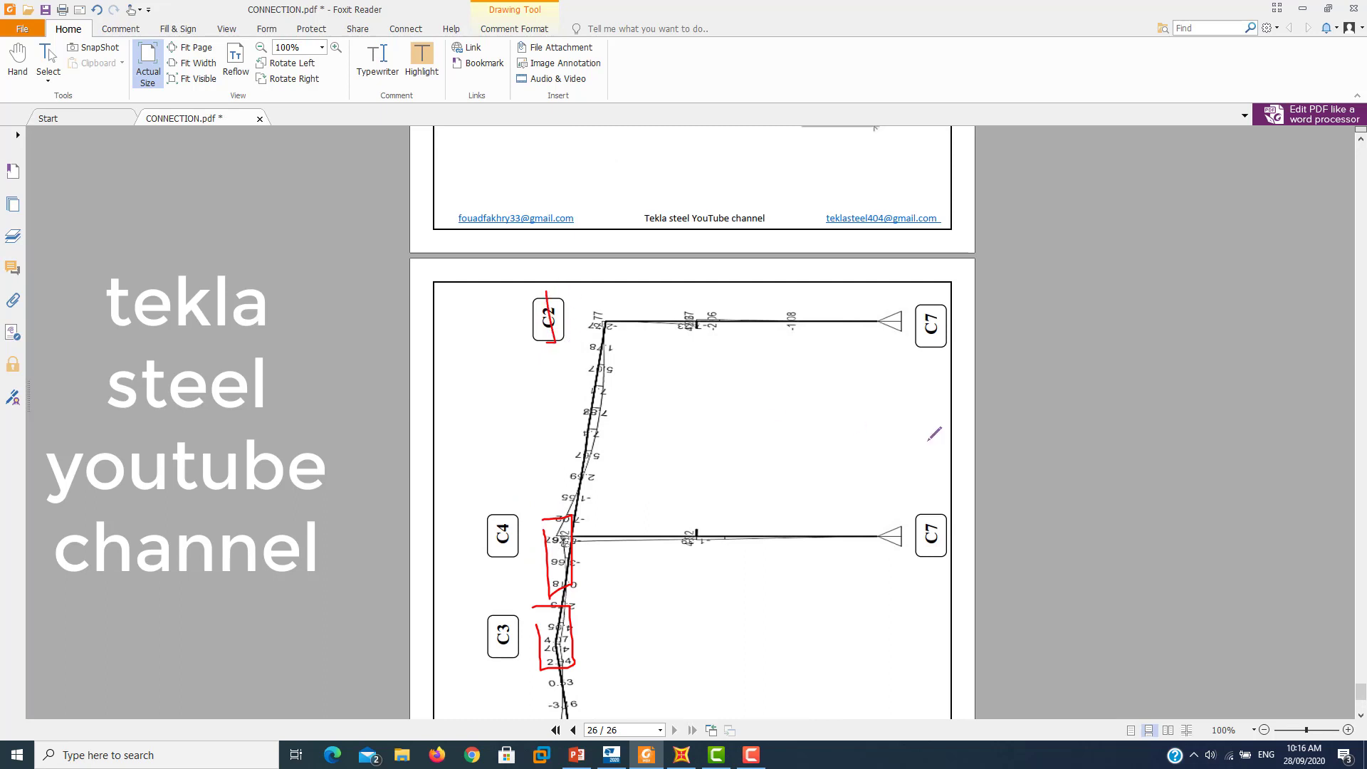
- Move through the welding calculations, underlining IPE 330, 1.2 and 0.5 cm in red
scroll(576, 618, down, 3)
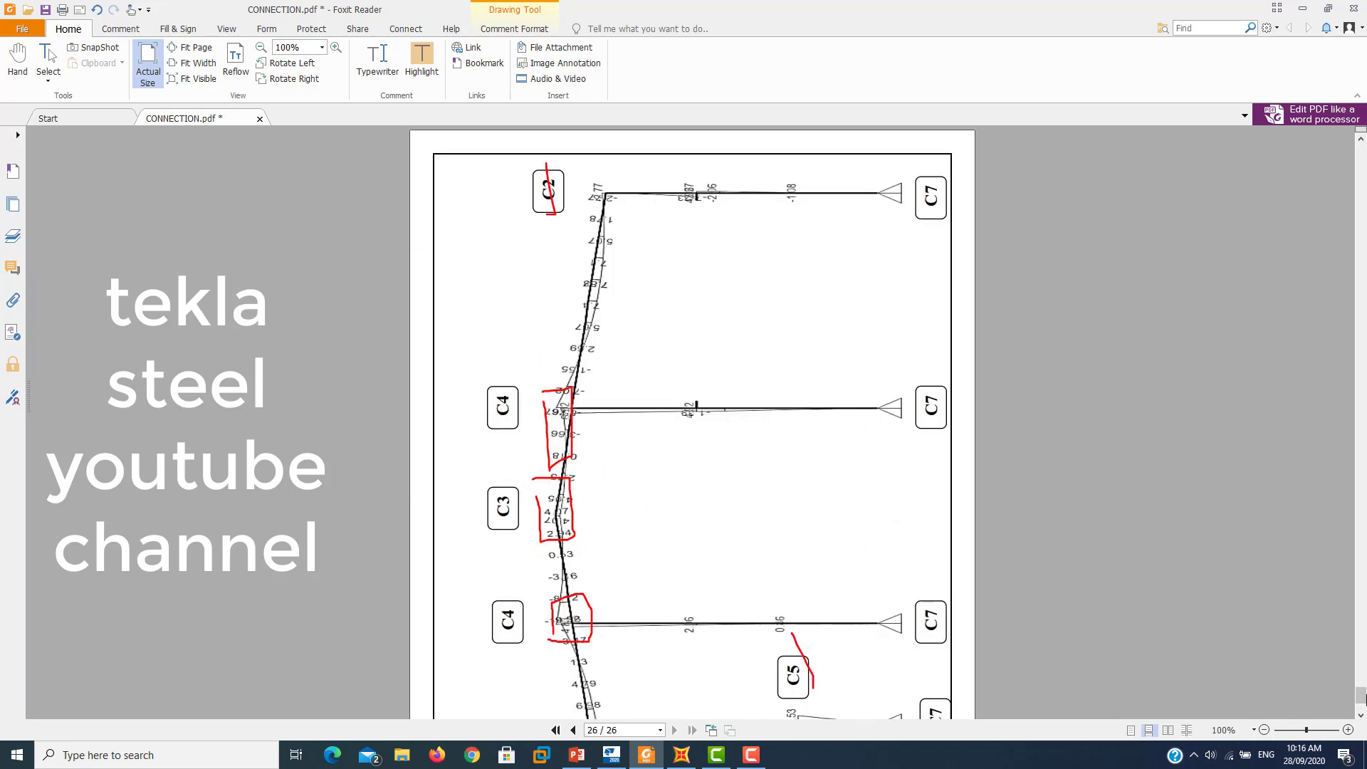
mouse_move(1361, 698)
mouse_down()
mouse_move(1361, 228)
mouse_move(1361, 242)
mouse_up()
scroll(714, 328, down, 1)
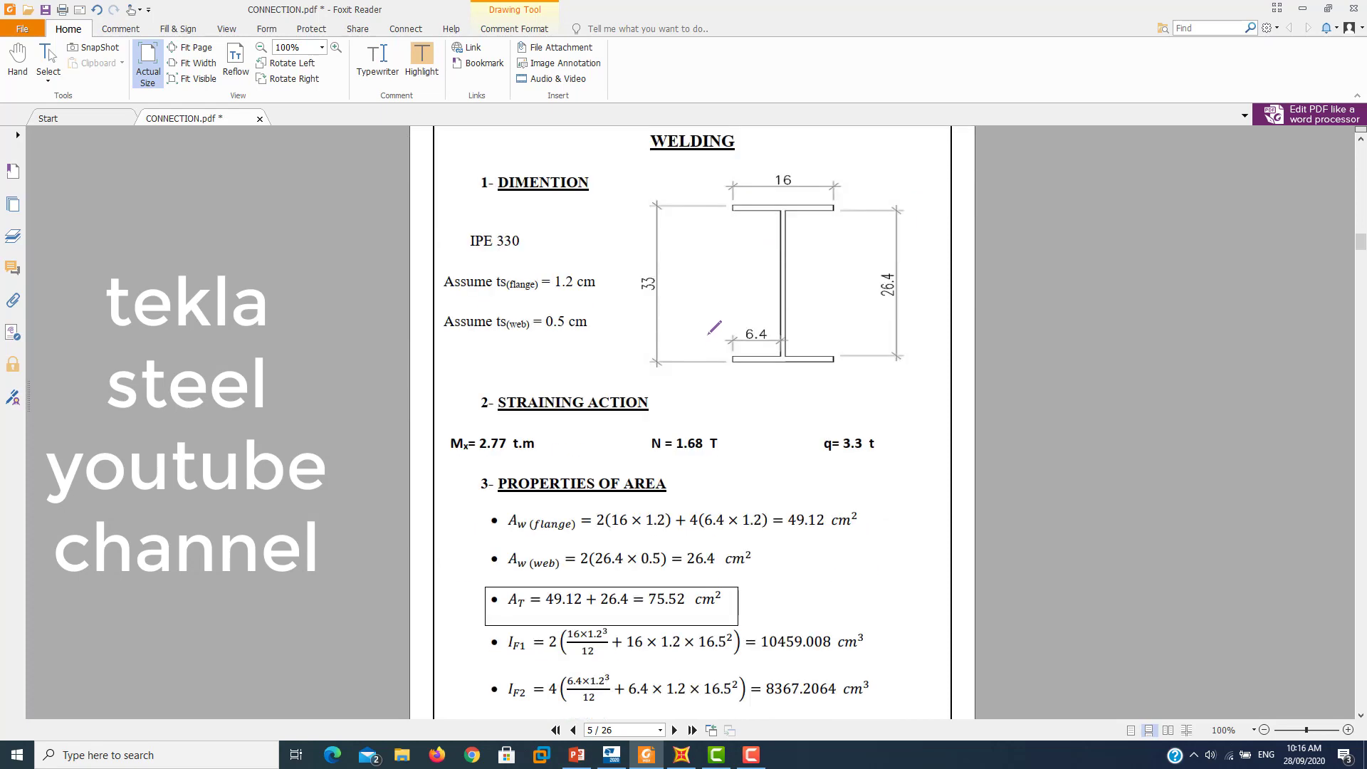
drag(497, 250, 524, 250)
scroll(463, 548, down, 1)
drag(483, 463, 463, 479)
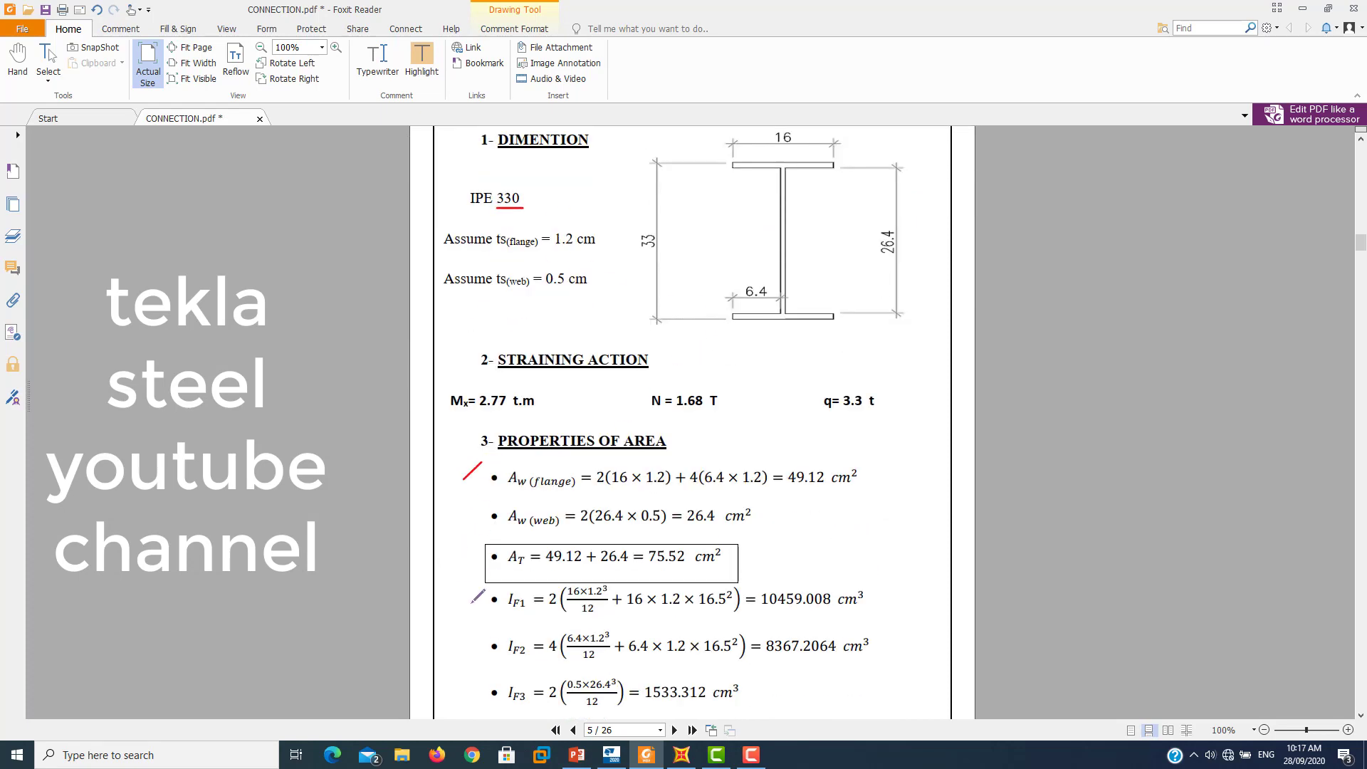
scroll(472, 602, down, 2)
scroll(471, 602, down, 4)
scroll(471, 602, down, 1)
scroll(471, 602, down, 2)
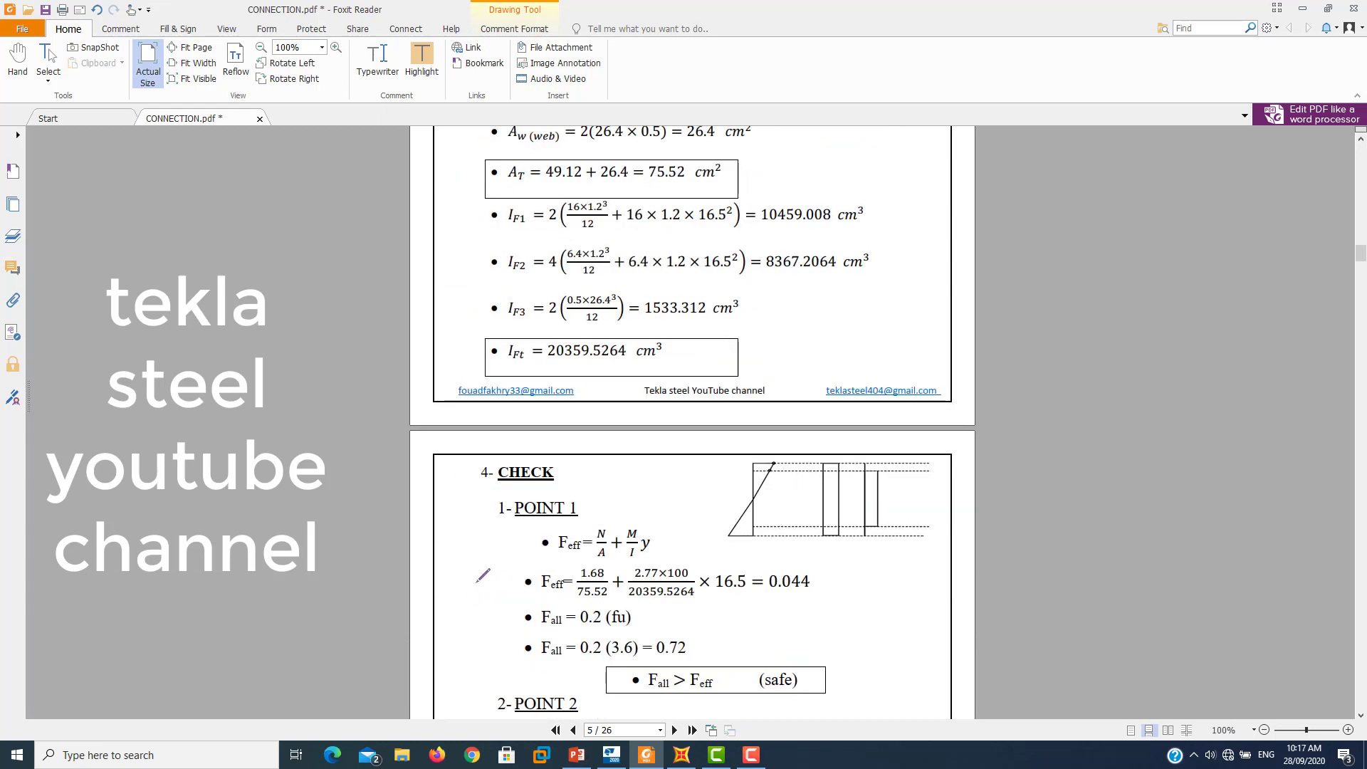
drag(483, 554, 503, 551)
scroll(521, 673, down, 1)
drag(504, 689, 523, 689)
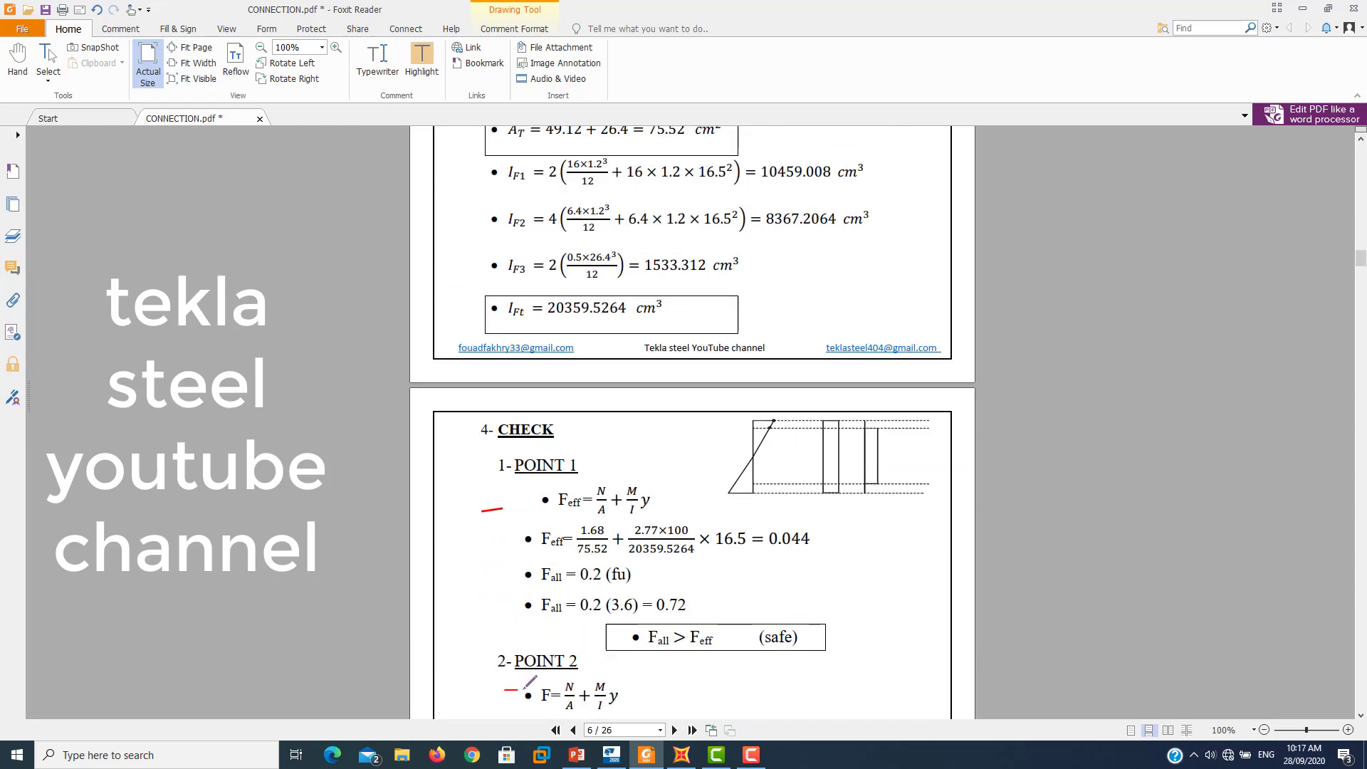
scroll(524, 683, down, 6)
scroll(527, 676, down, 3)
scroll(812, 656, down, 1)
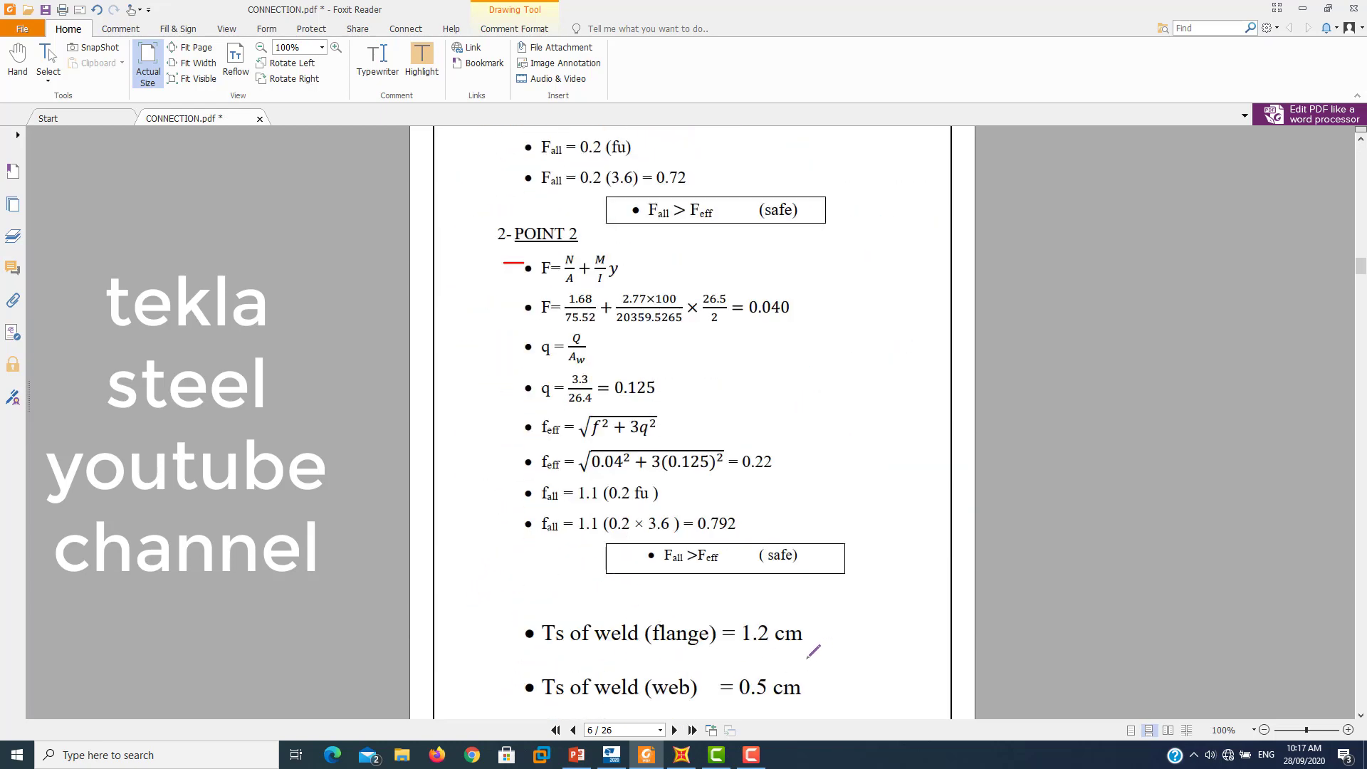
drag(757, 656, 767, 656)
drag(731, 717, 775, 715)
- Underline the end-plate width 180 and the thickness result 2.07 in red
scroll(783, 680, down, 2)
scroll(783, 680, down, 2)
scroll(786, 677, down, 6)
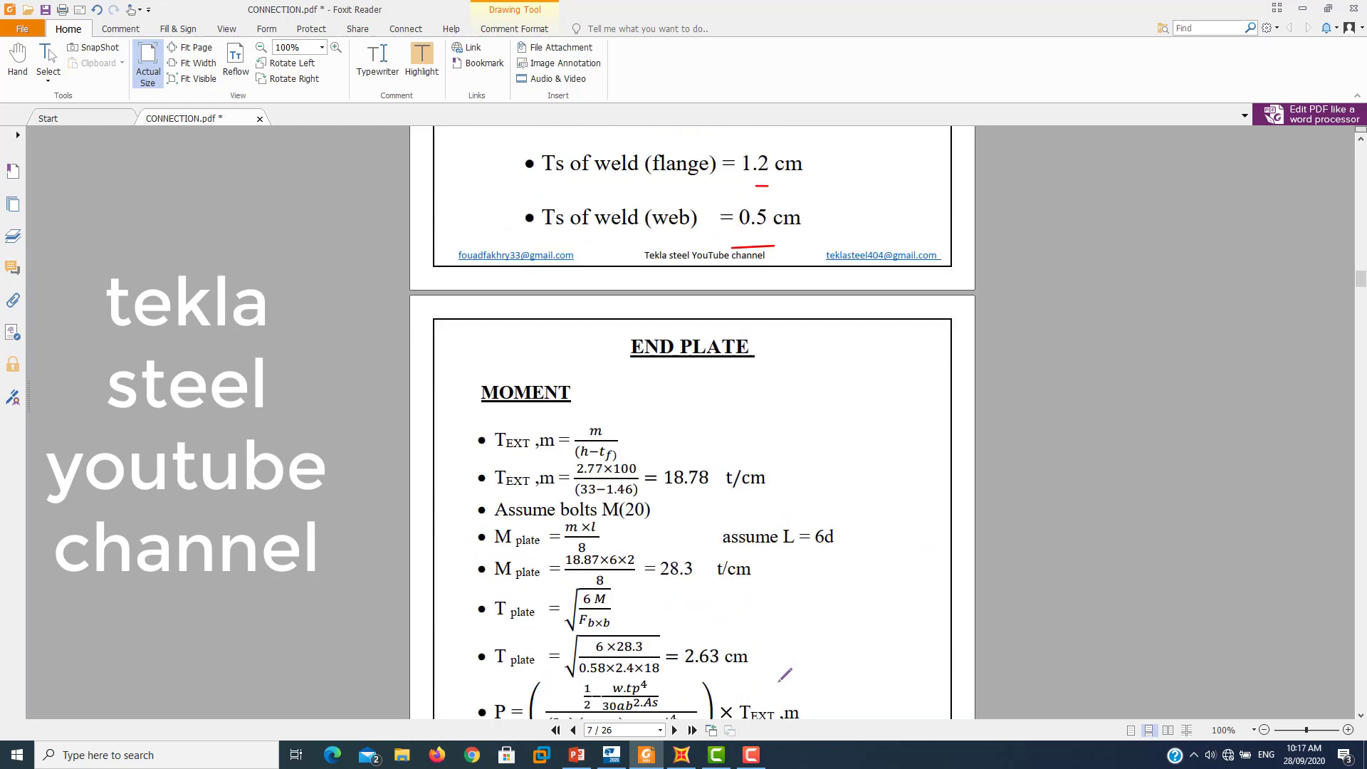
scroll(784, 675, down, 2)
scroll(819, 684, down, 1)
scroll(850, 626, down, 1)
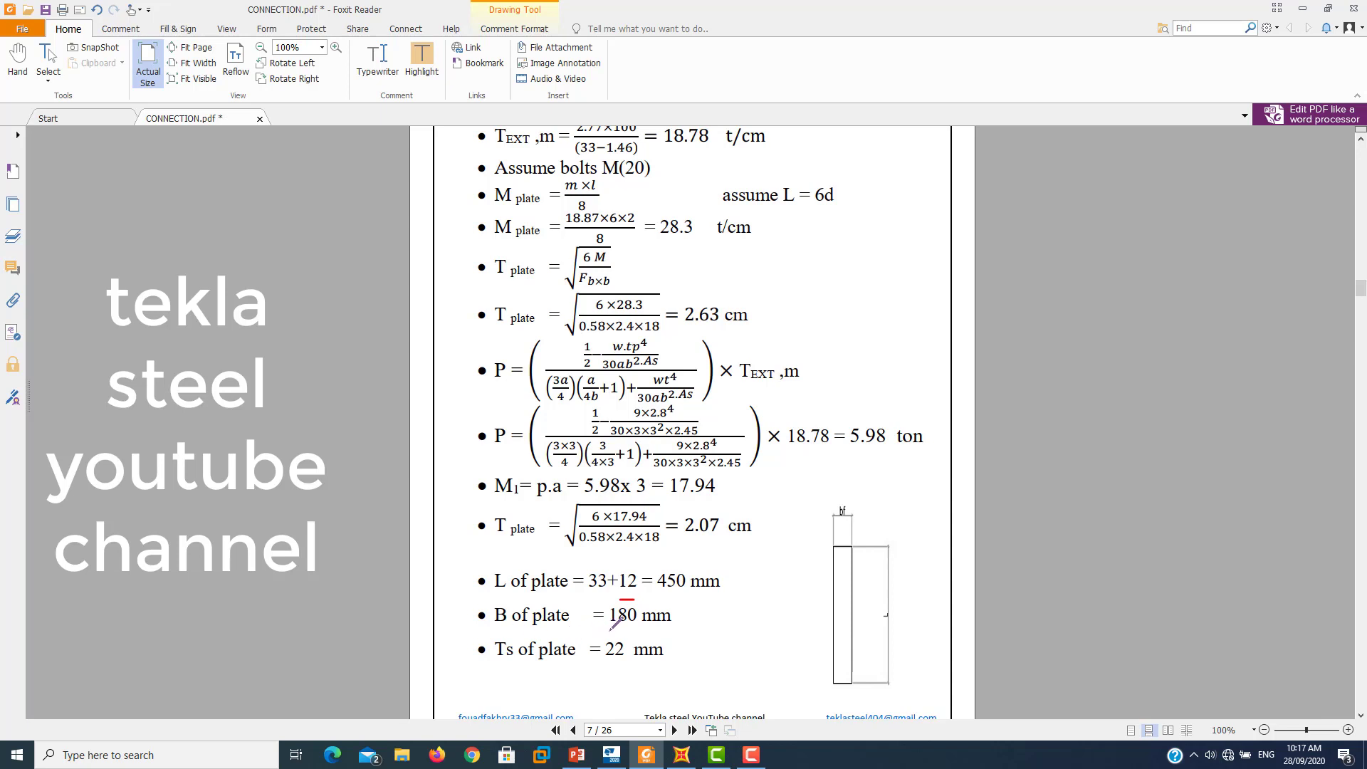
drag(609, 630, 637, 629)
drag(711, 543, 685, 543)
- Scroll down to page 9's connection (c3) welding calculations with Mx = 4.07 t.m
scroll(677, 630, down, 3)
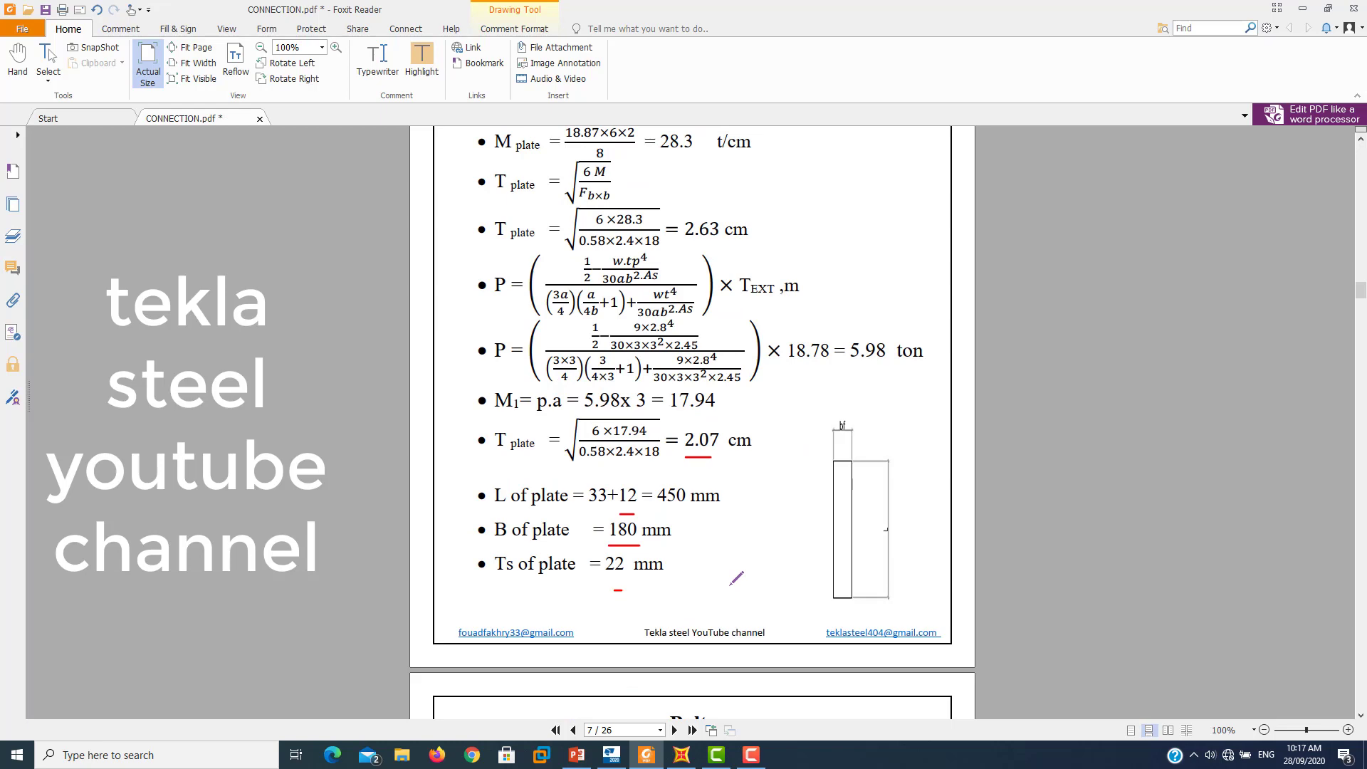
scroll(736, 579, down, 2)
scroll(738, 574, down, 2)
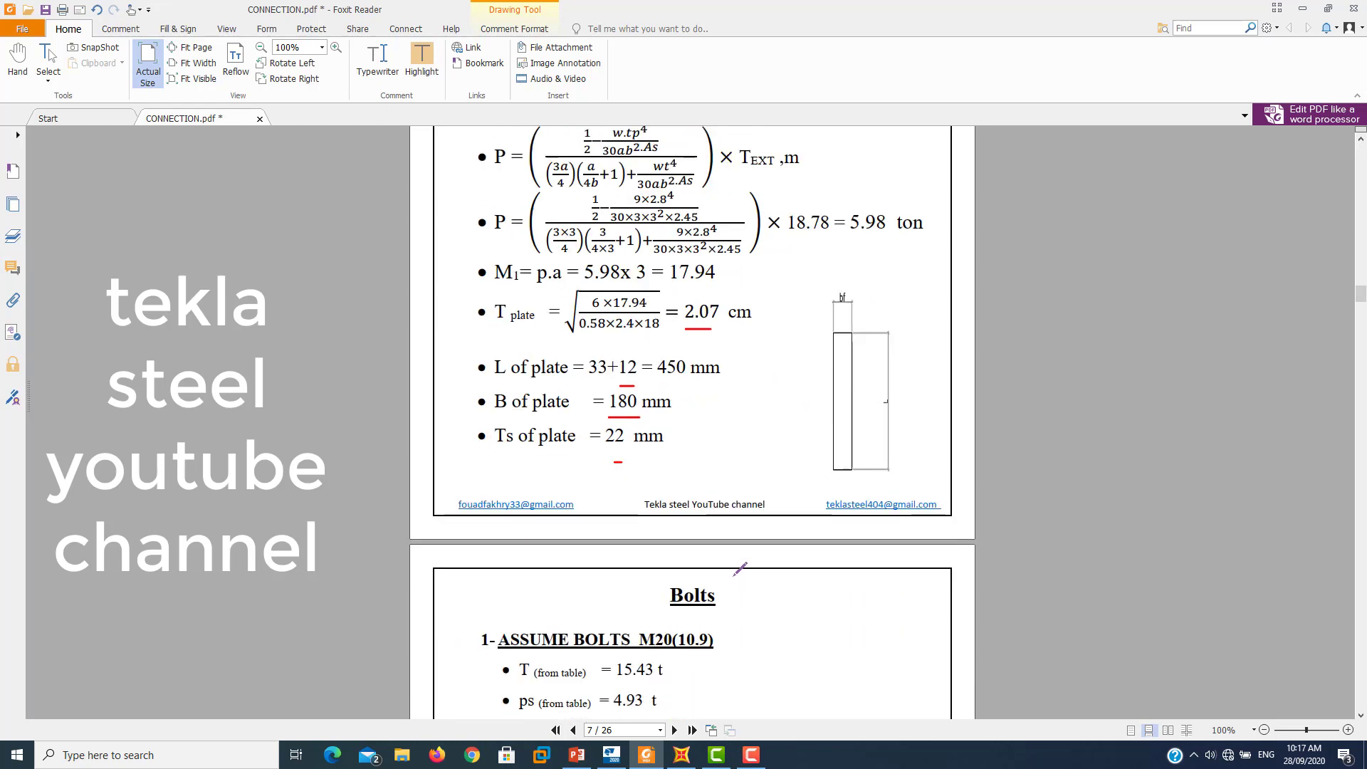
scroll(741, 568, down, 2)
scroll(741, 568, down, 2)
scroll(683, 548, down, 2)
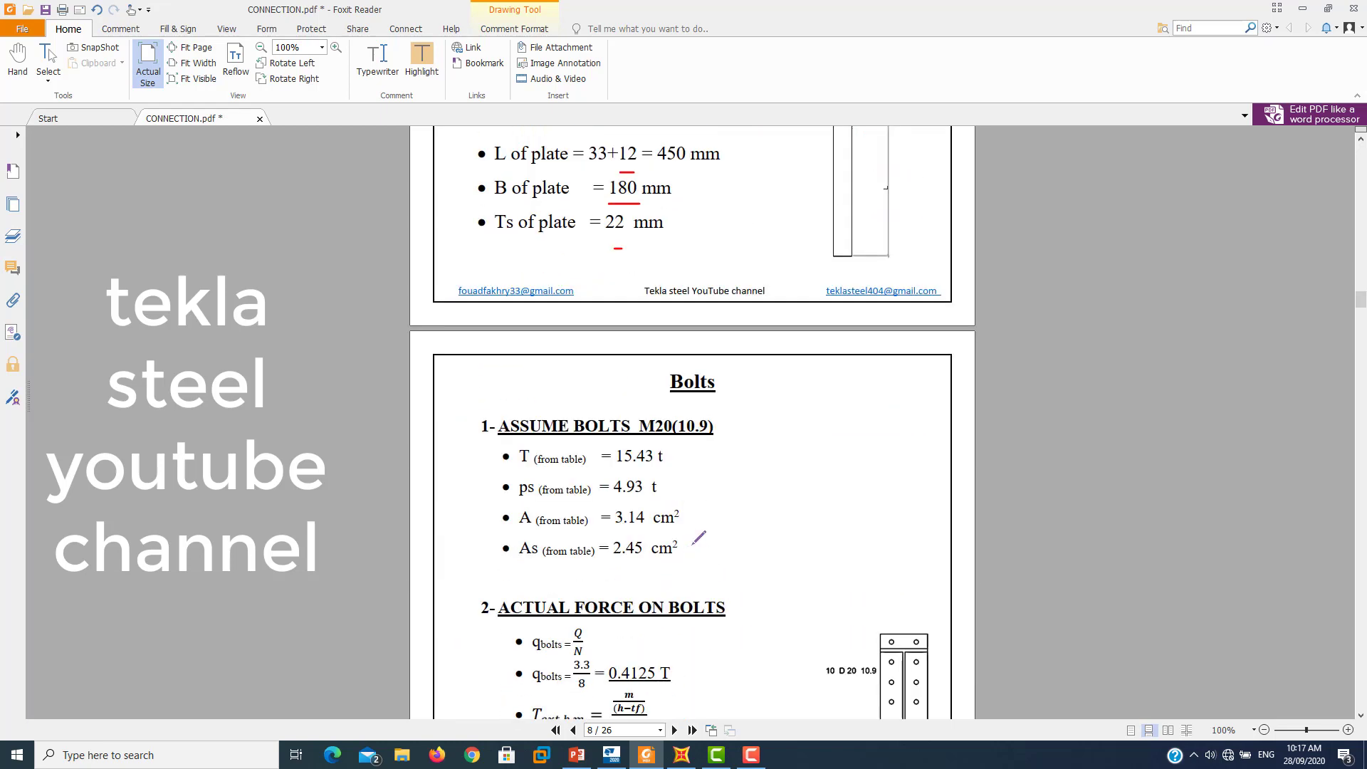
scroll(705, 555, down, 4)
scroll(715, 554, down, 3)
scroll(703, 575, down, 3)
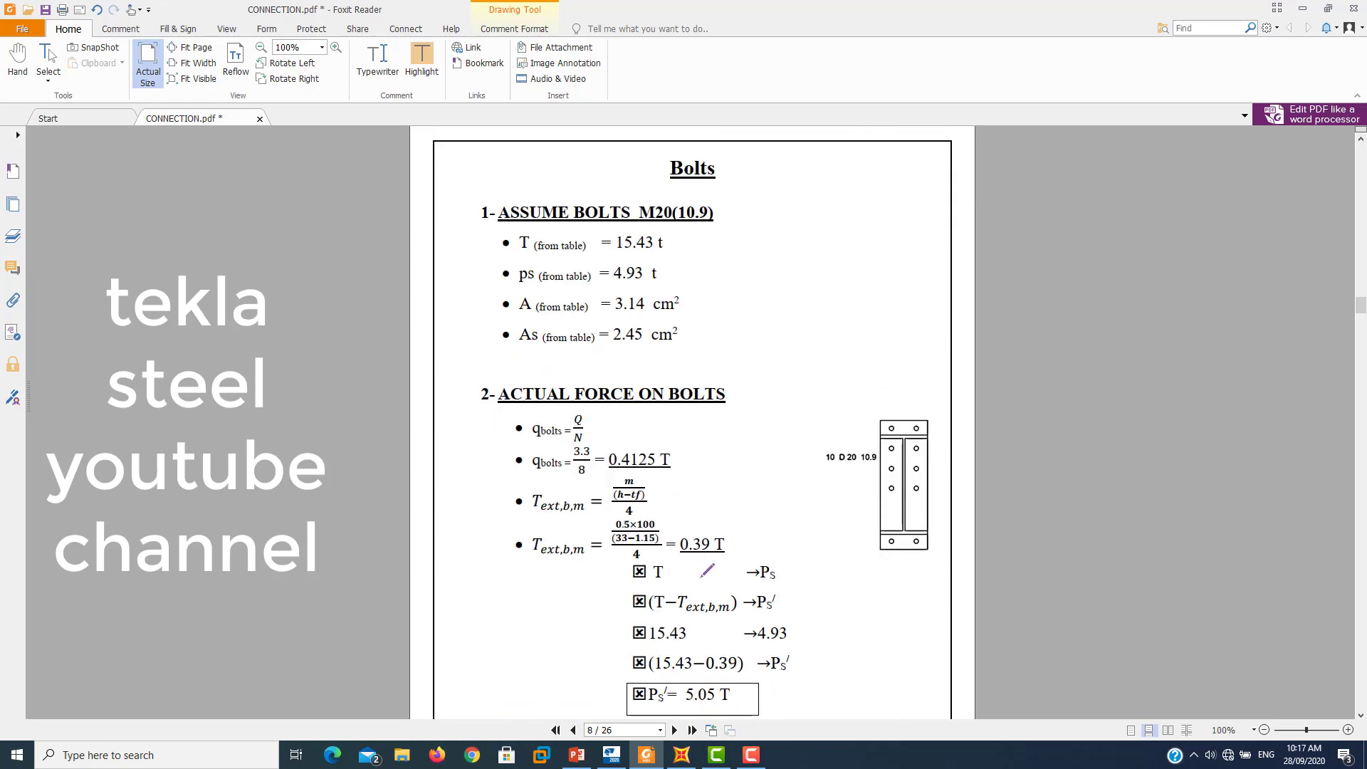
scroll(703, 575, down, 3)
scroll(703, 575, down, 3)
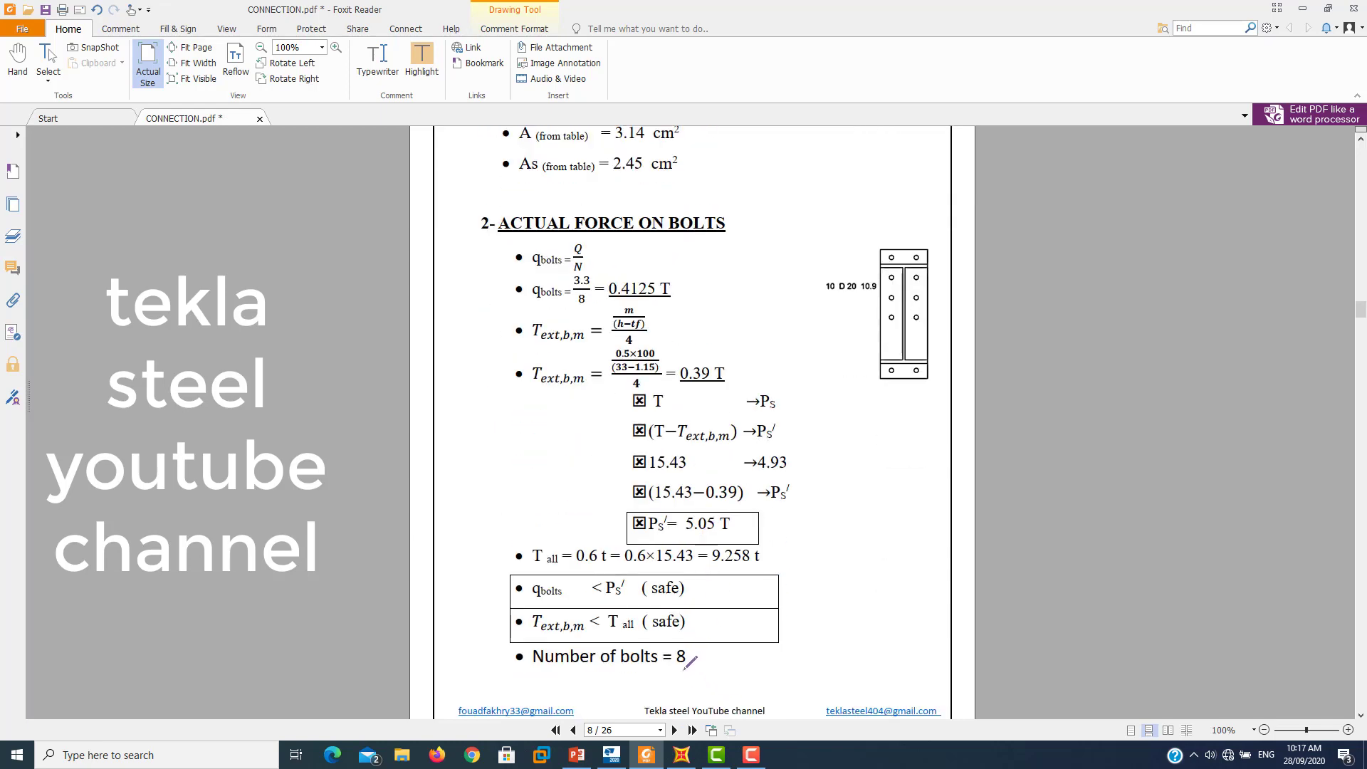
scroll(855, 388, down, 5)
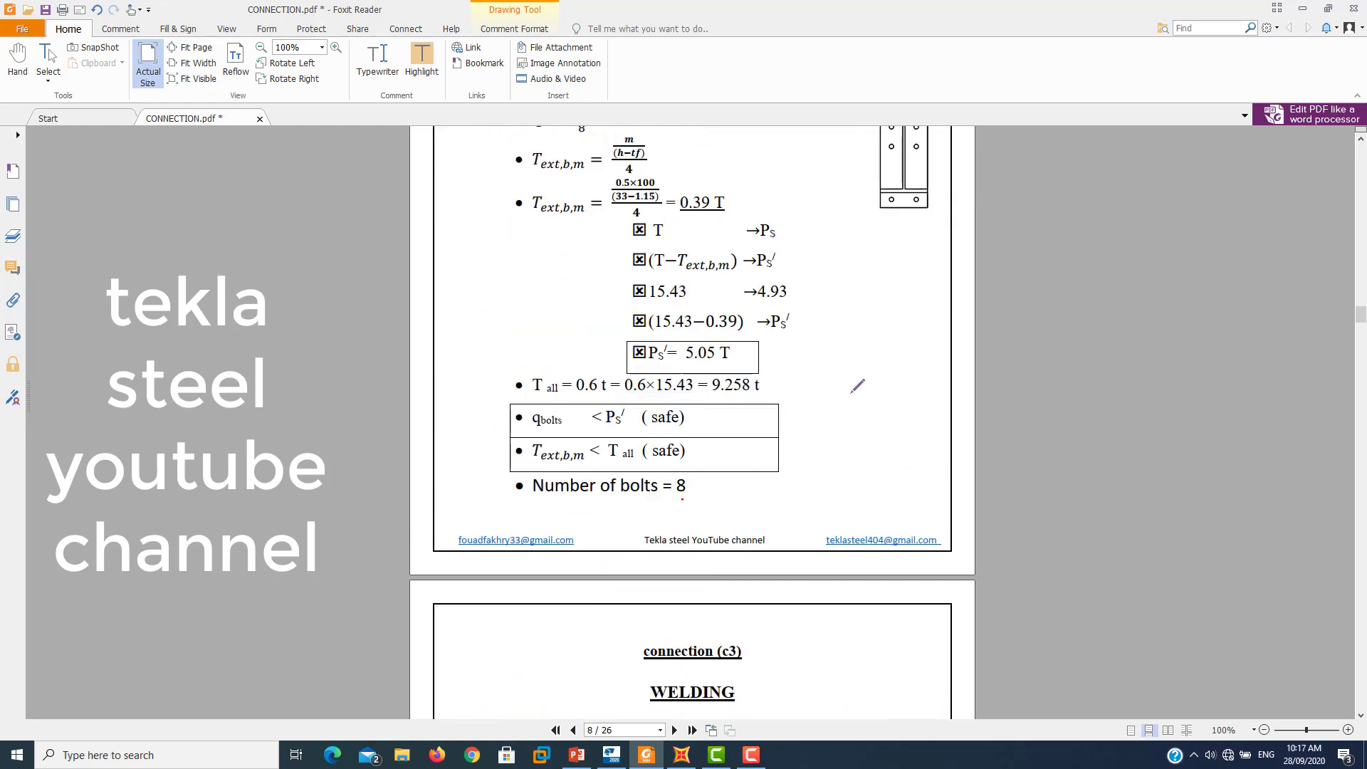
scroll(857, 386, down, 6)
scroll(857, 386, down, 4)
- Sketch the red end plate and meeting beams beside the calculations, and underline 'Use two plates'
scroll(857, 386, down, 1)
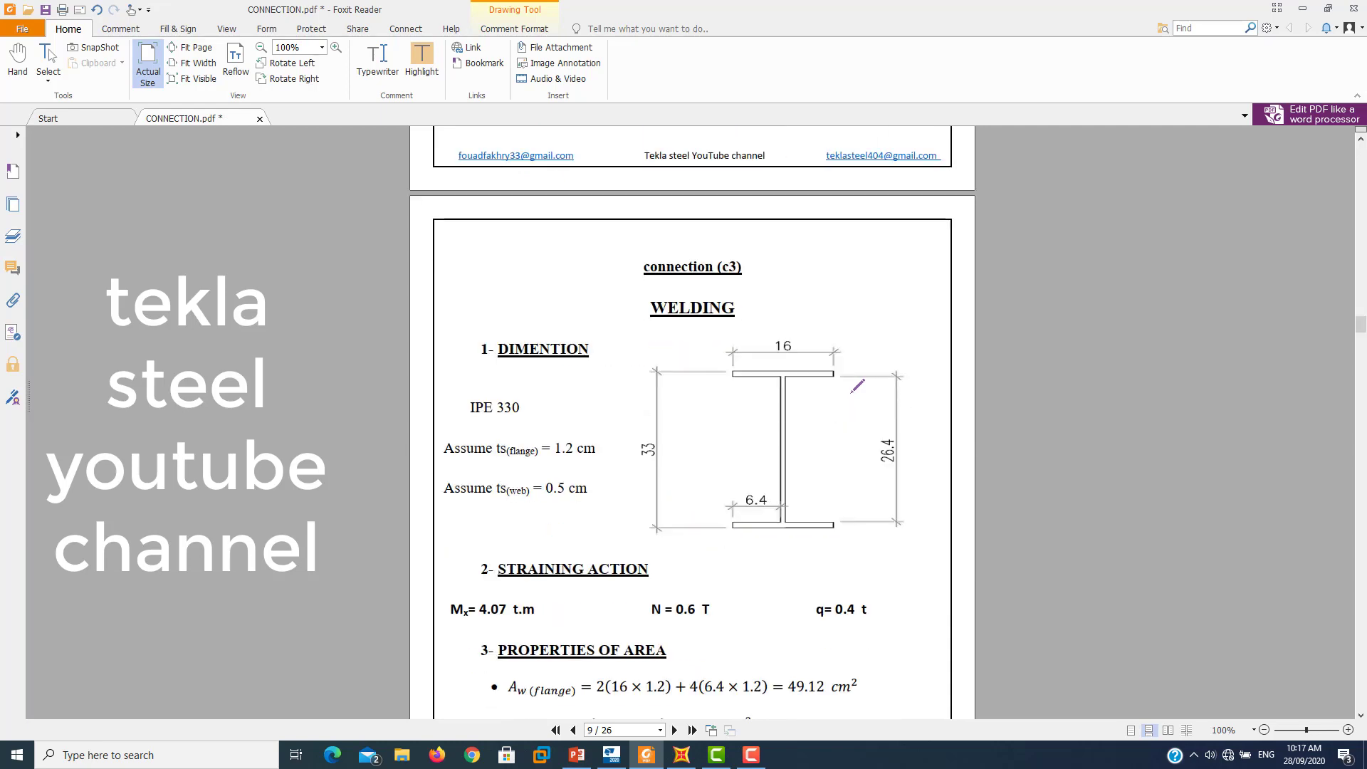
scroll(748, 583, down, 4)
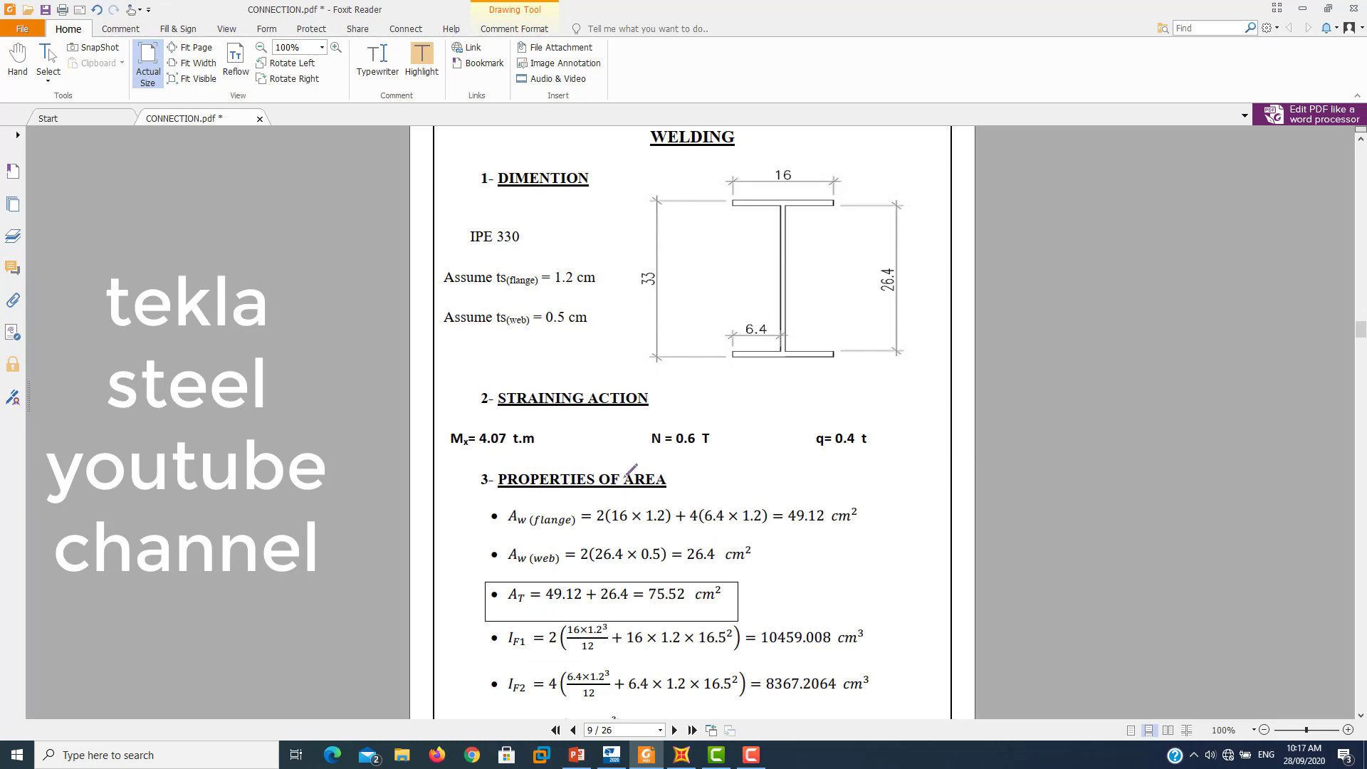
scroll(850, 448, down, 6)
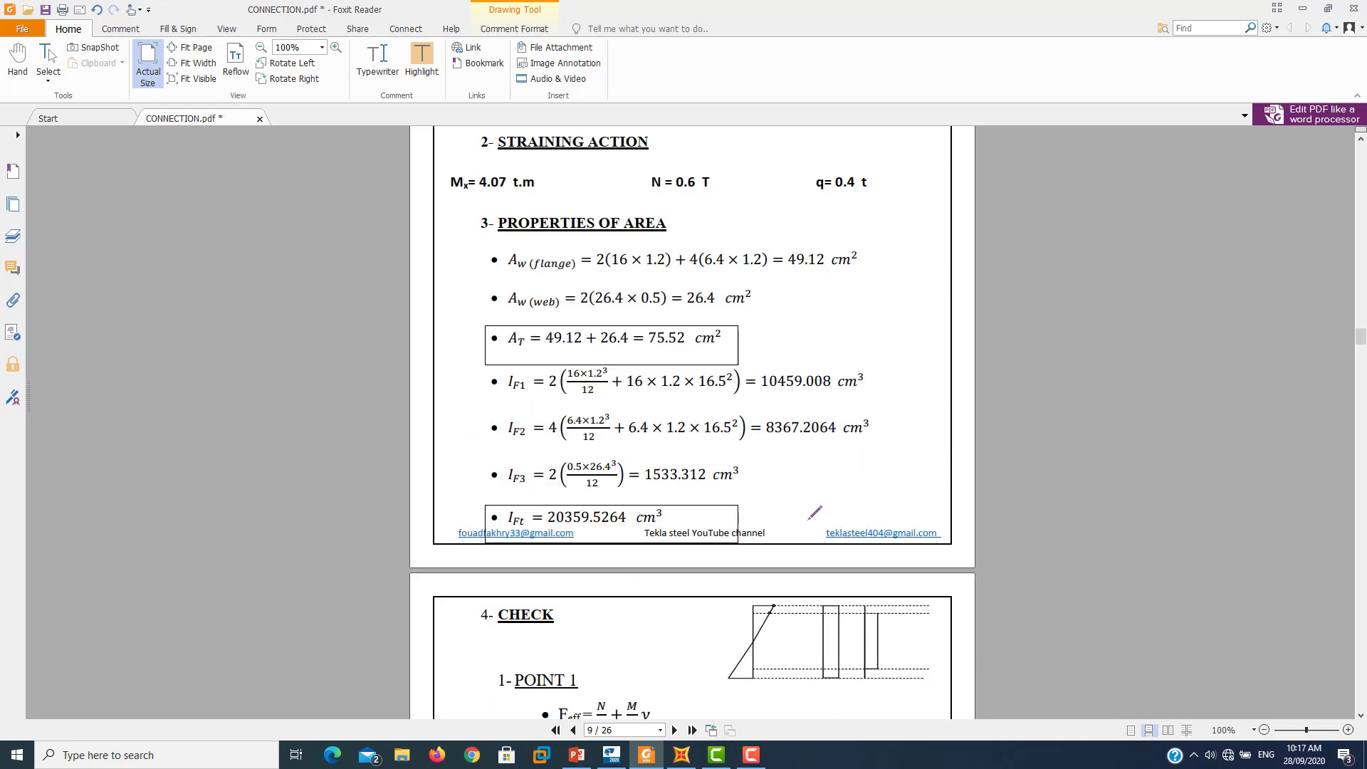
scroll(814, 513, down, 2)
scroll(805, 525, down, 1)
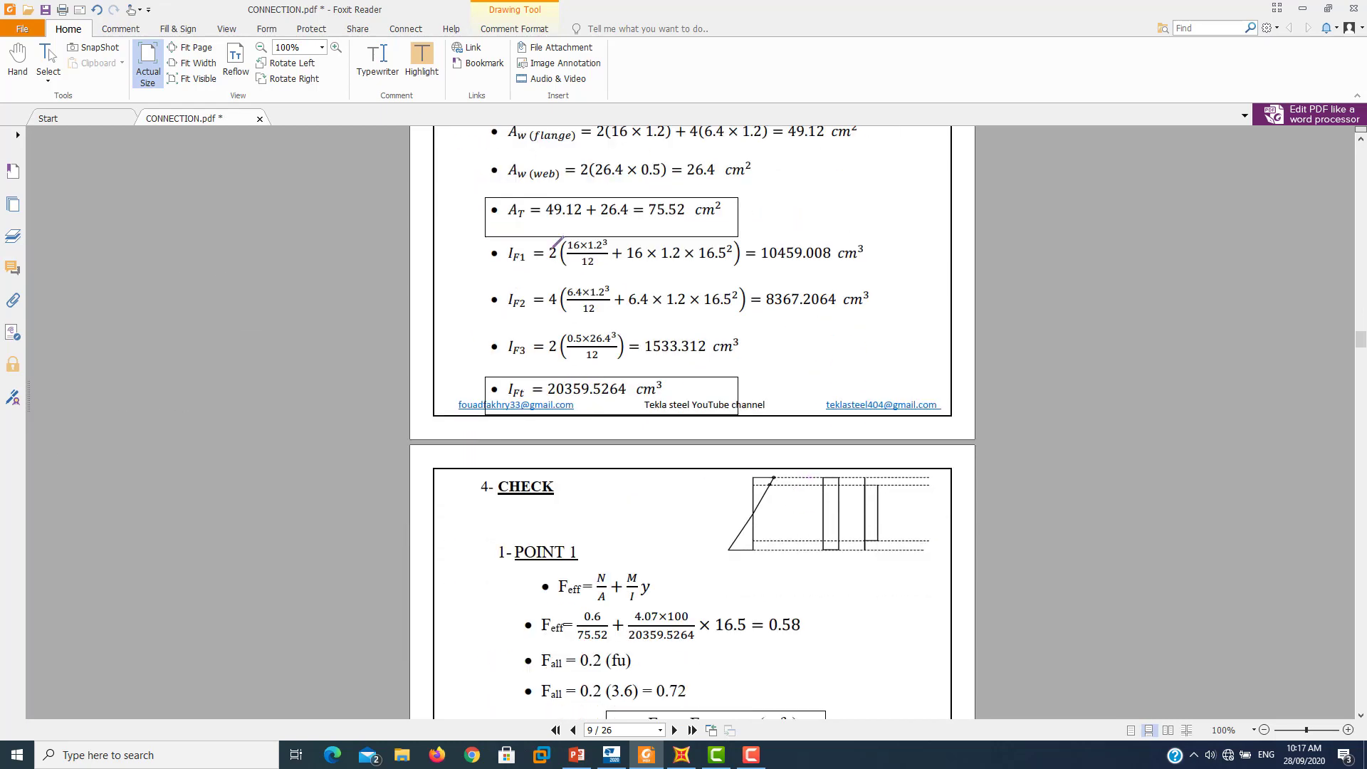
scroll(558, 329, down, 3)
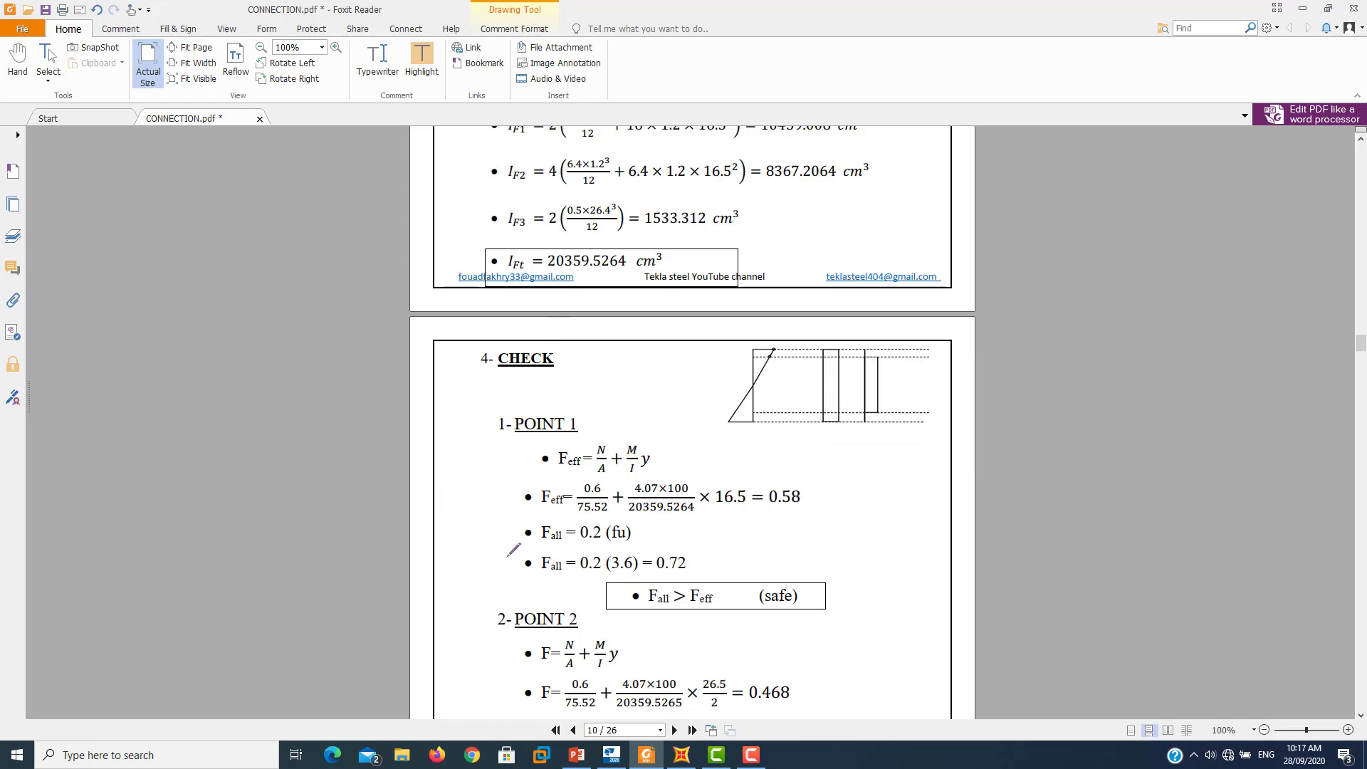
scroll(510, 553, down, 3)
scroll(511, 553, down, 3)
scroll(510, 553, down, 5)
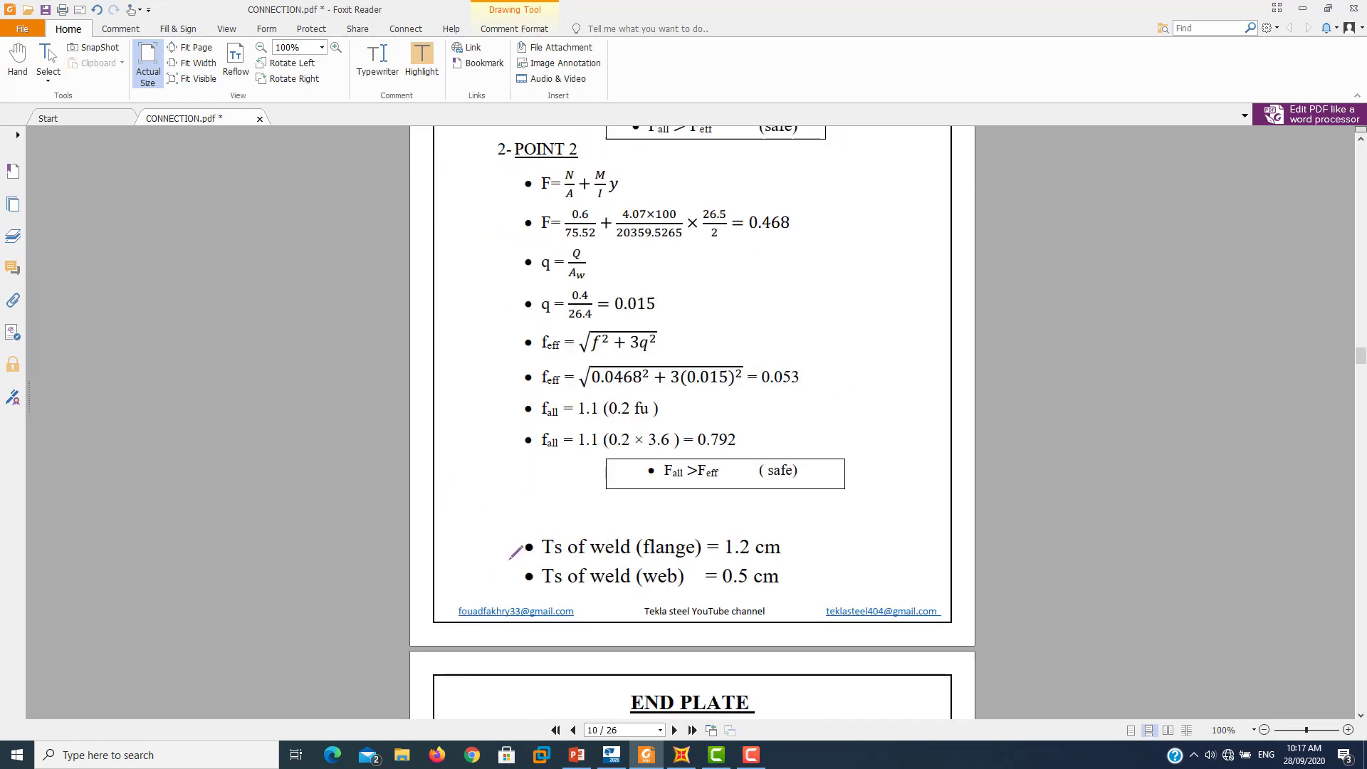
scroll(518, 552, down, 3)
scroll(519, 553, down, 1)
scroll(518, 552, down, 9)
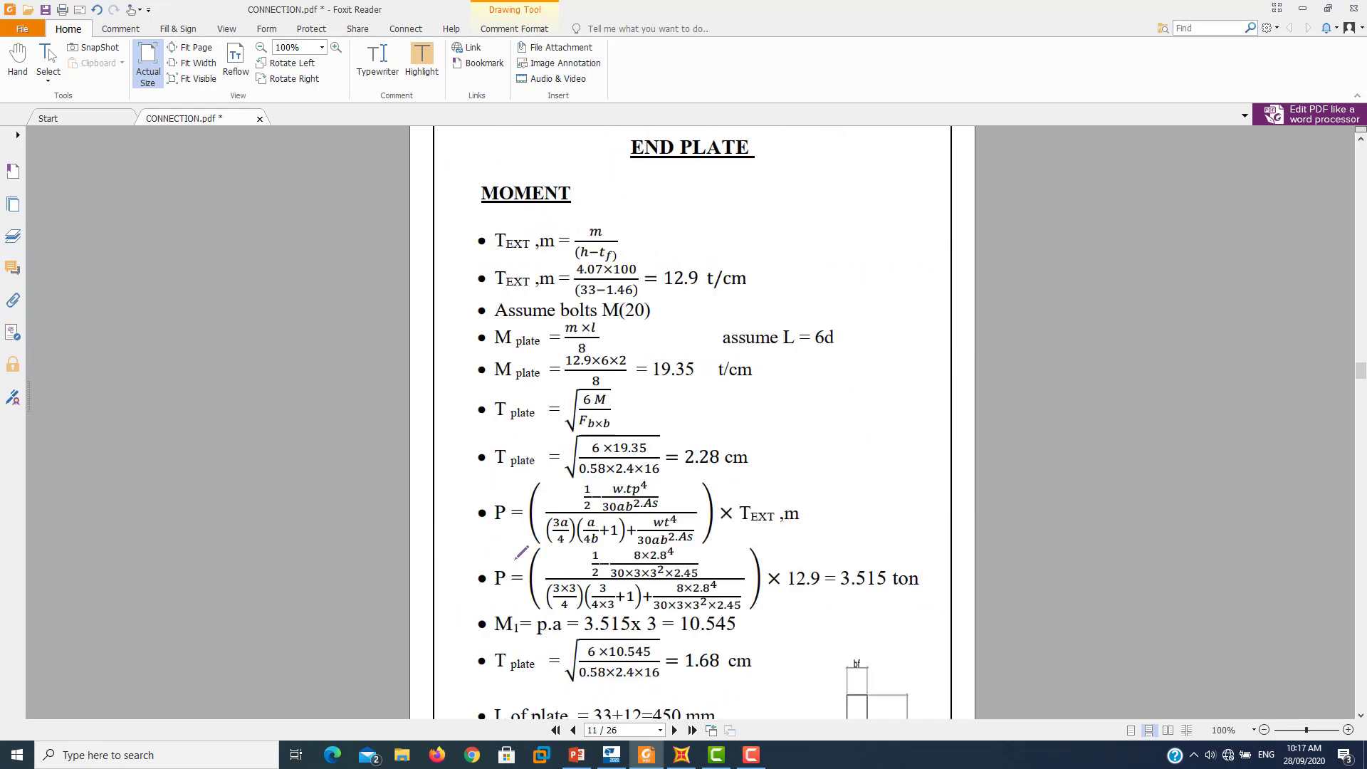
scroll(519, 552, down, 4)
scroll(520, 553, down, 4)
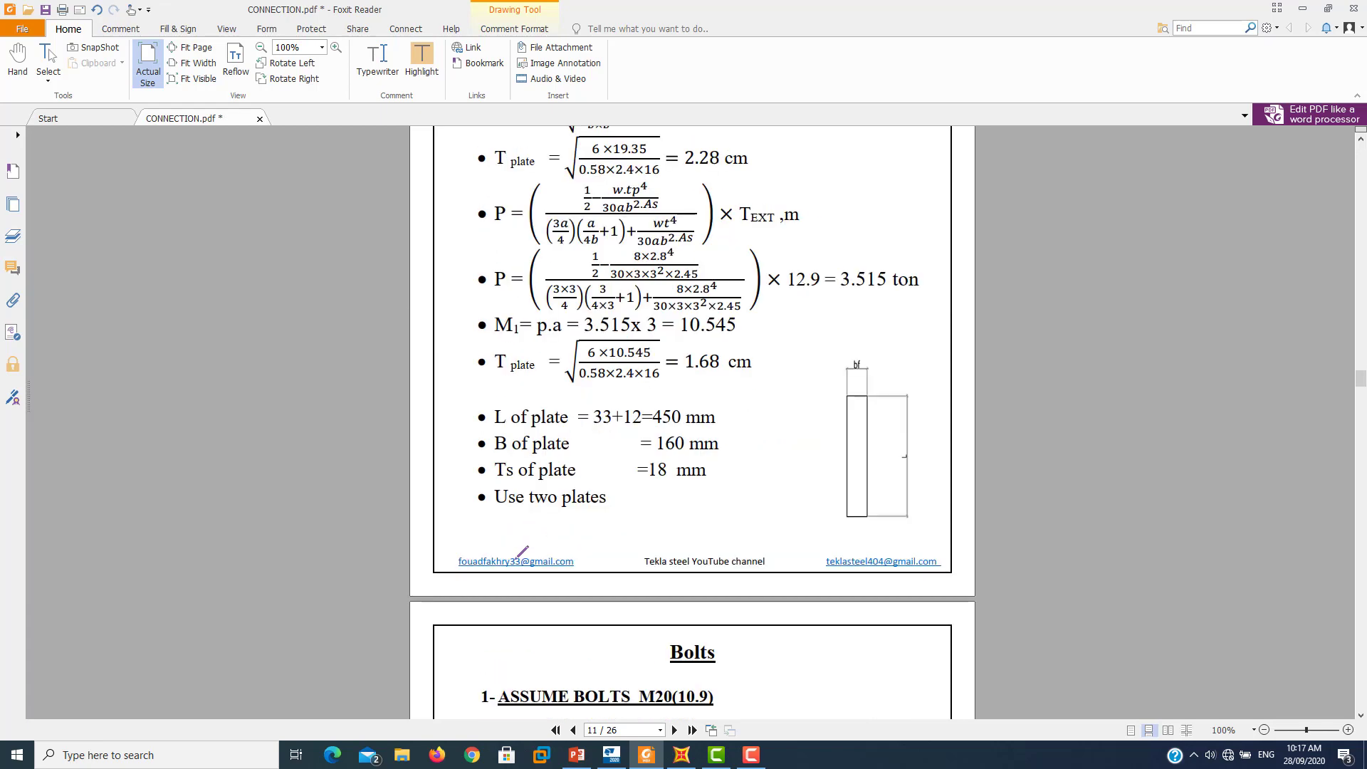
scroll(520, 504, up, 1)
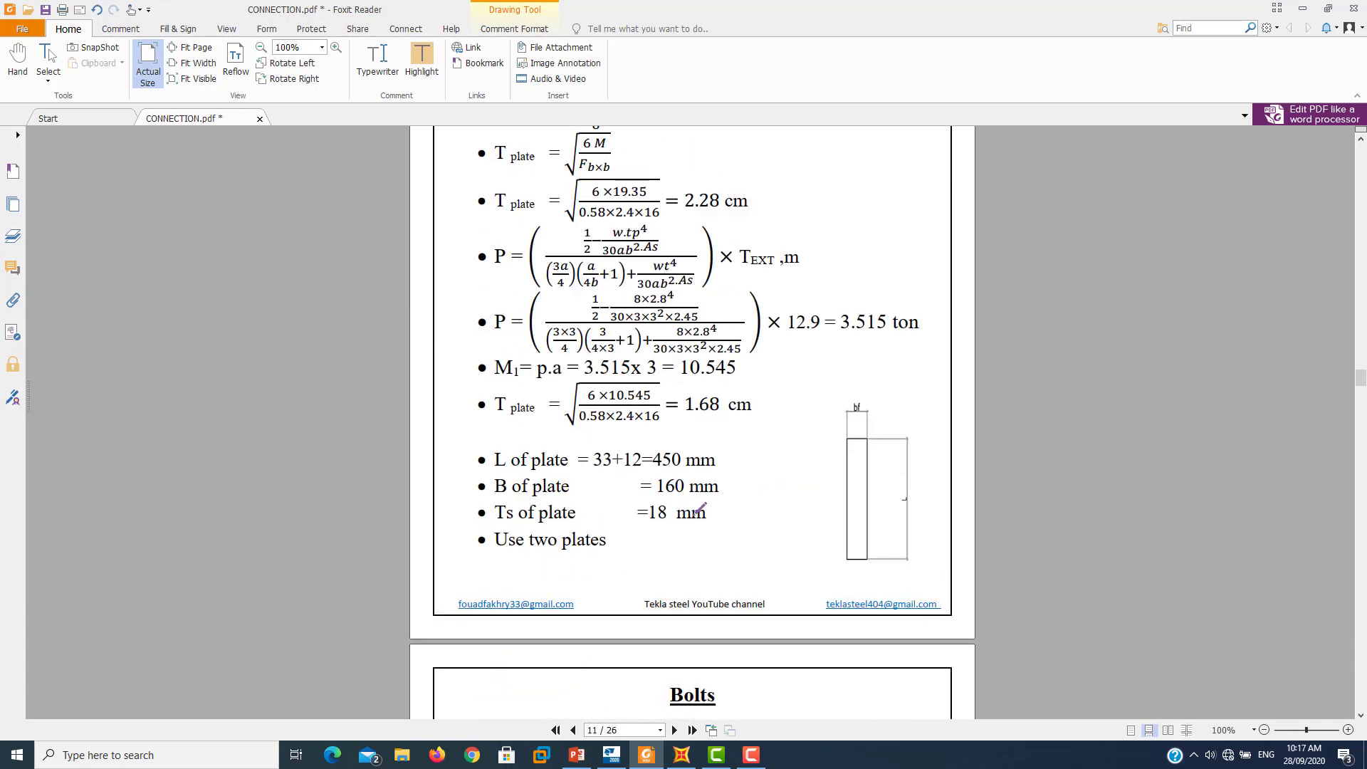
scroll(698, 507, up, 3)
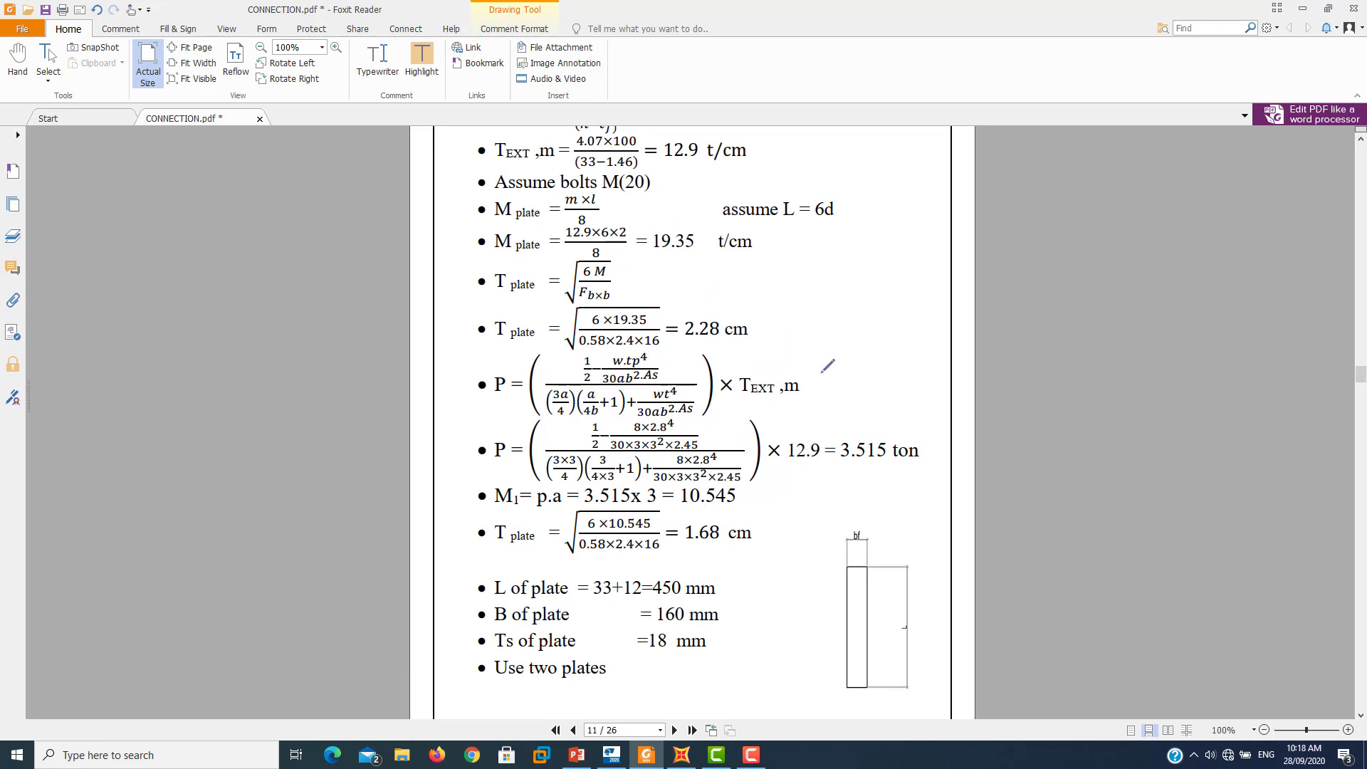
drag(900, 273, 862, 366)
mouse_move(896, 282)
mouse_down()
mouse_move(897, 330)
mouse_move(877, 352)
mouse_up()
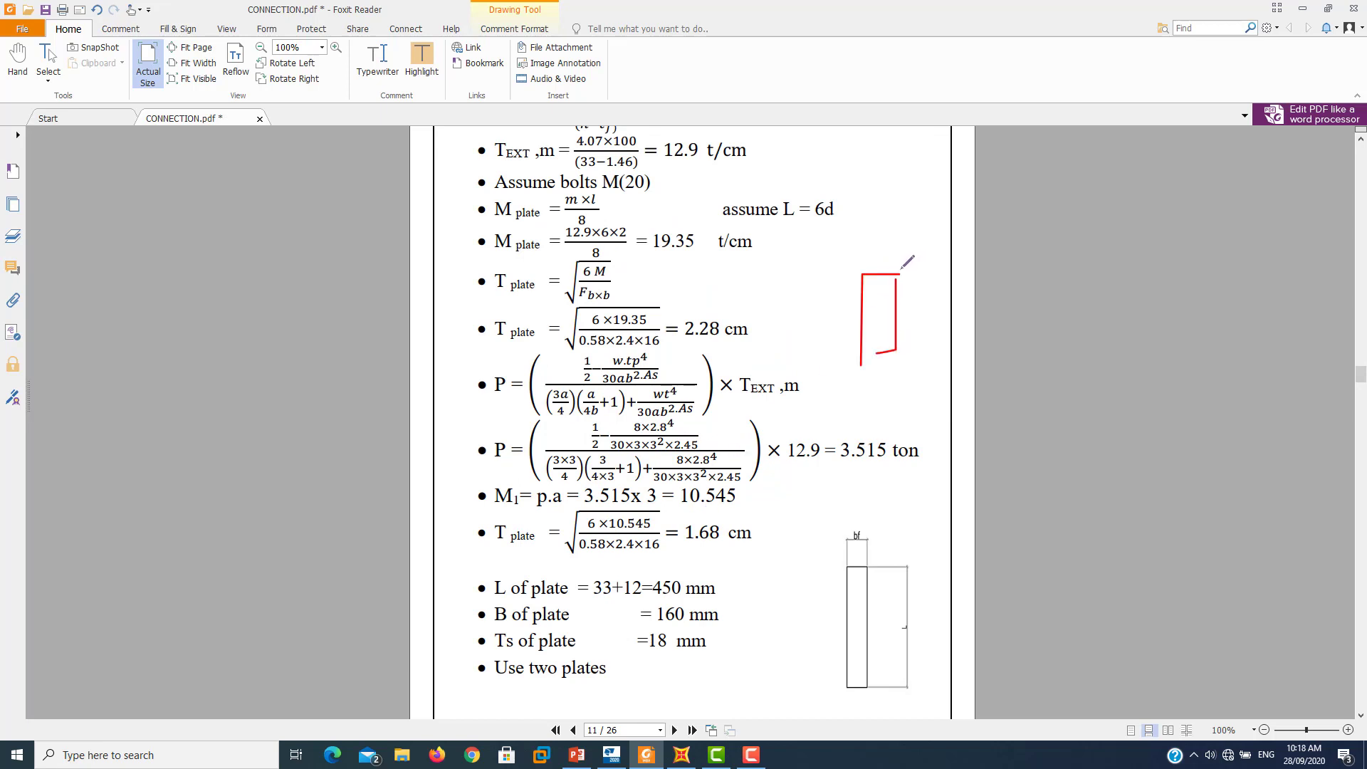
drag(900, 269, 951, 217)
drag(896, 299, 940, 266)
mouse_move(817, 250)
mouse_down()
mouse_move(860, 272)
mouse_move(856, 294)
mouse_up()
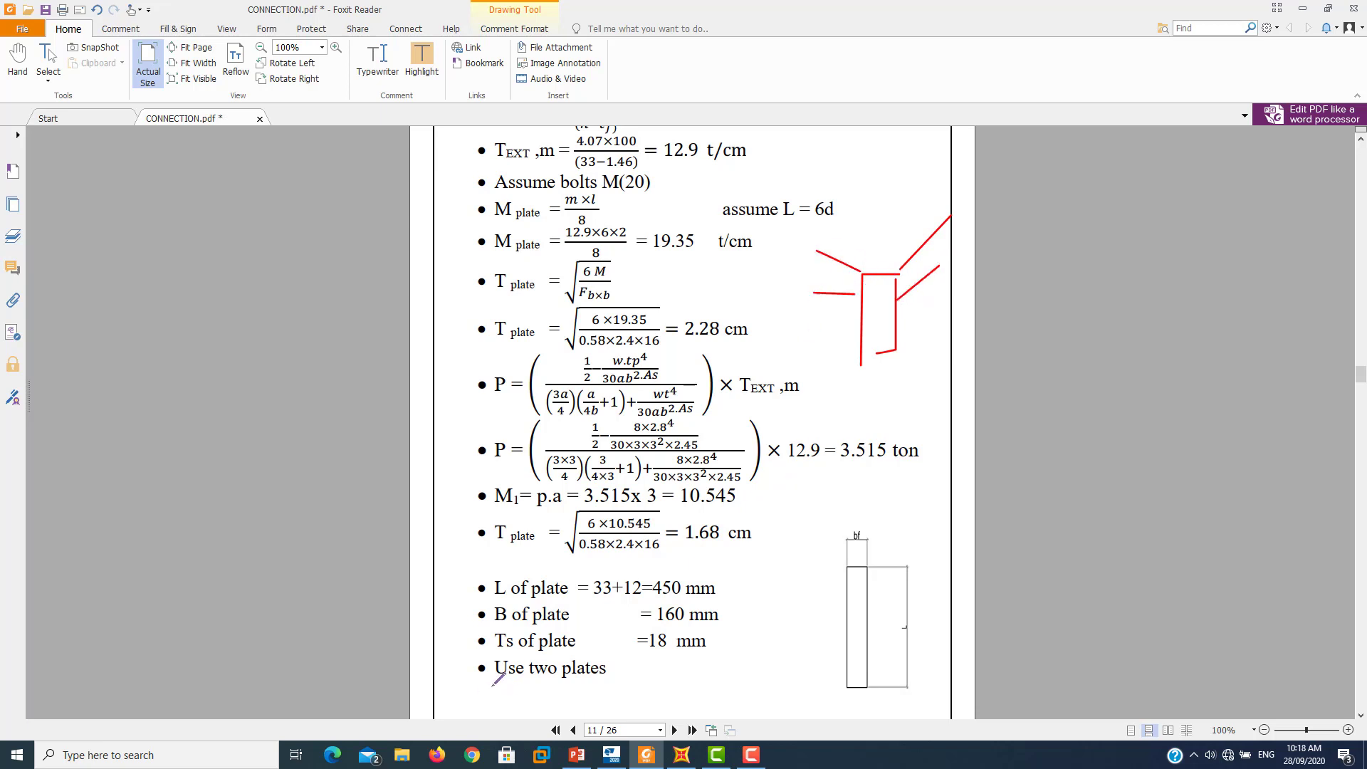
drag(560, 686, 601, 687)
mouse_move(901, 279)
mouse_down()
mouse_move(898, 308)
mouse_move(859, 299)
mouse_up()
- Underline the 1.68 and 18 results in red
scroll(780, 455, down, 2)
scroll(762, 493, down, 1)
scroll(762, 492, down, 1)
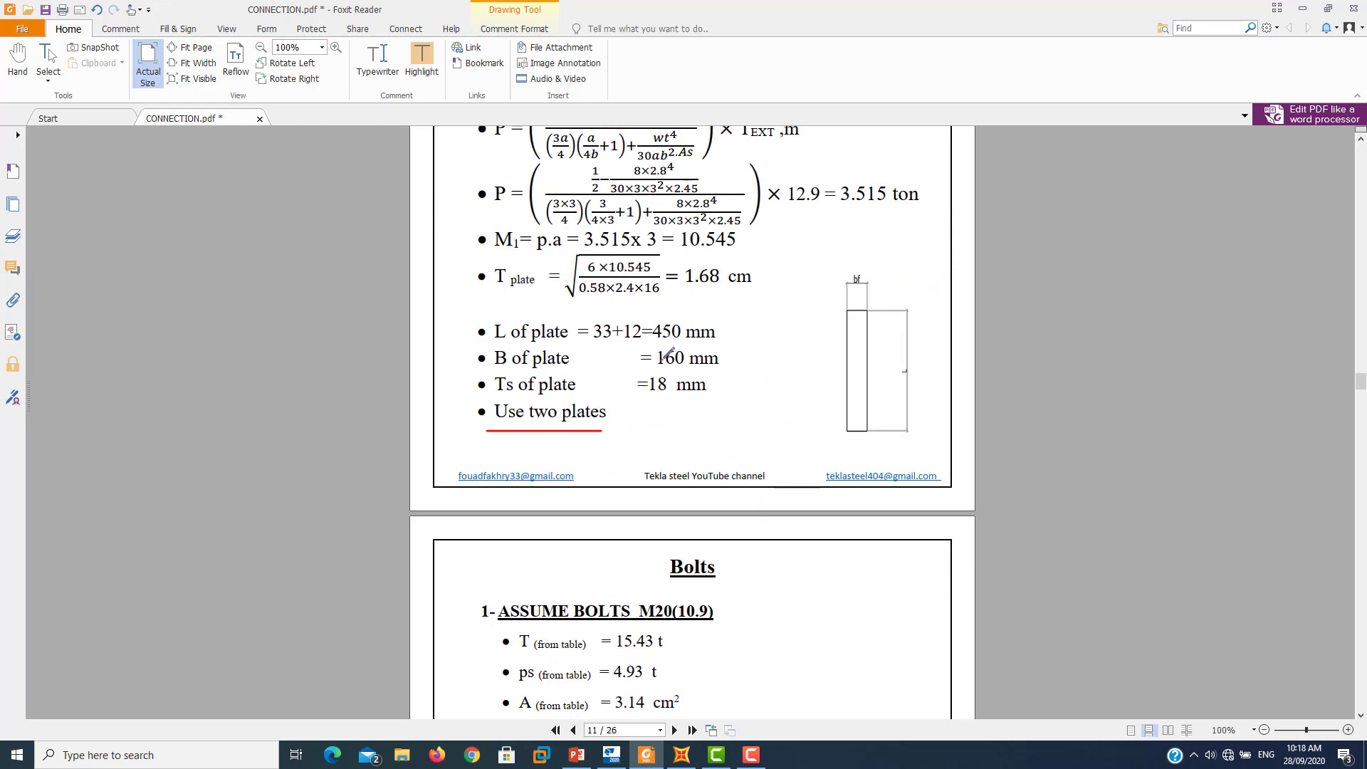
scroll(672, 447, down, 3)
scroll(672, 446, down, 1)
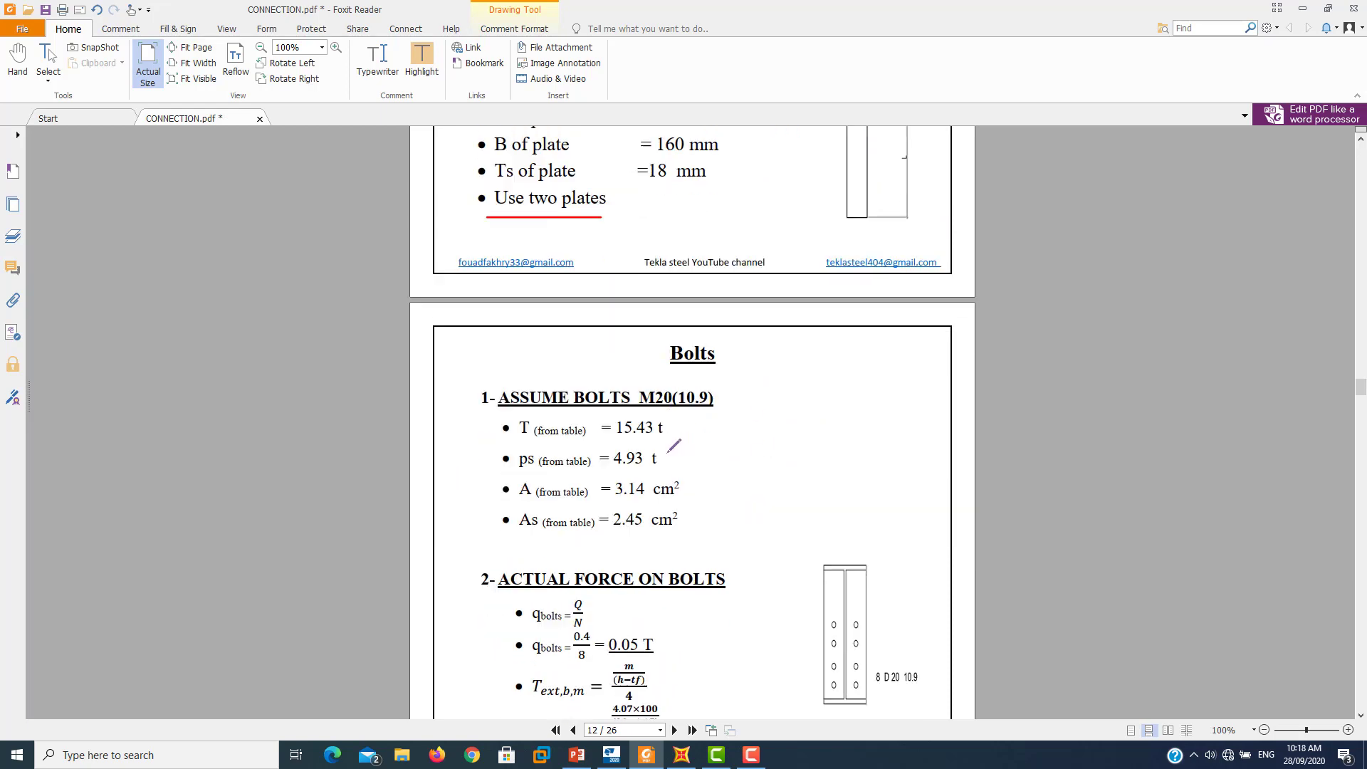
scroll(673, 447, down, 2)
scroll(670, 450, up, 4)
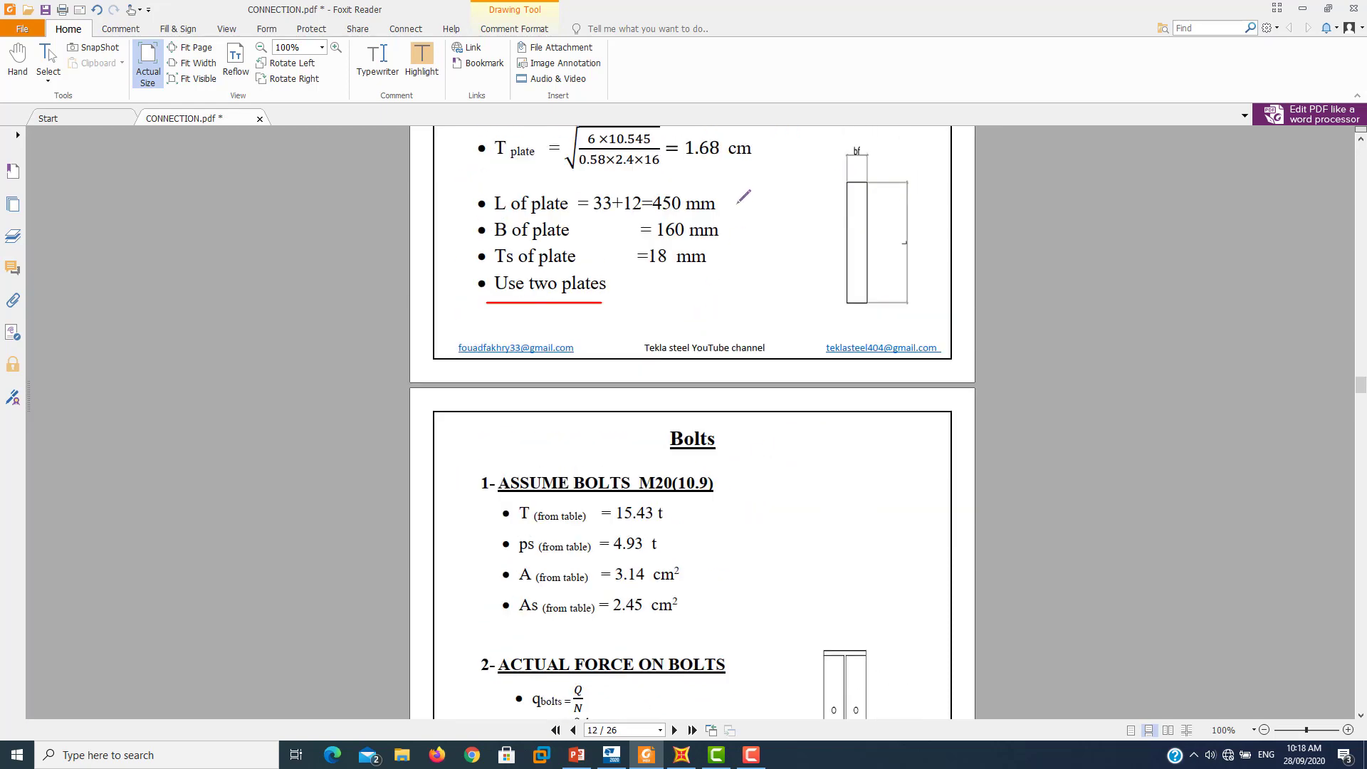
drag(690, 162, 721, 163)
drag(636, 270, 681, 270)
- Underline 'IPE 330 + haunch' on the page 13 connection (c4) welding page
scroll(662, 306, down, 3)
scroll(650, 345, down, 2)
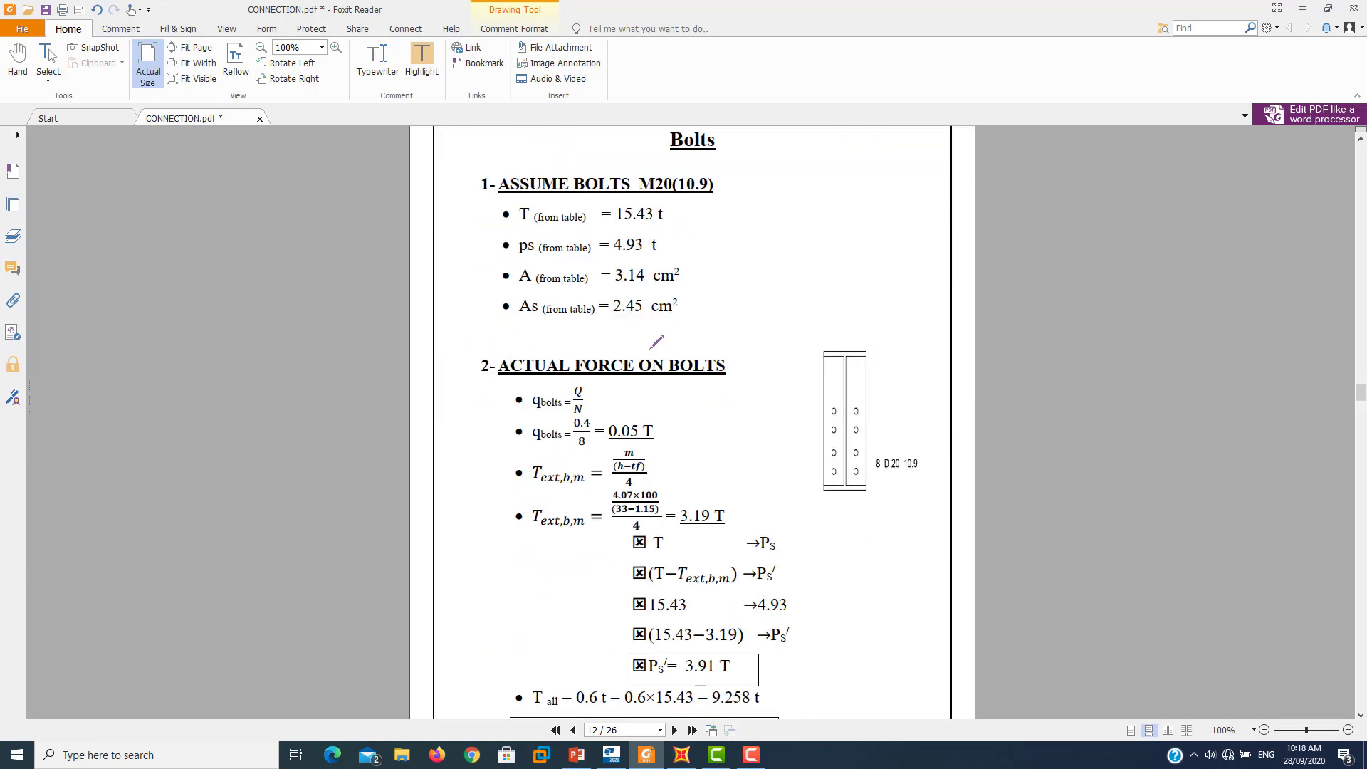
scroll(818, 435, down, 2)
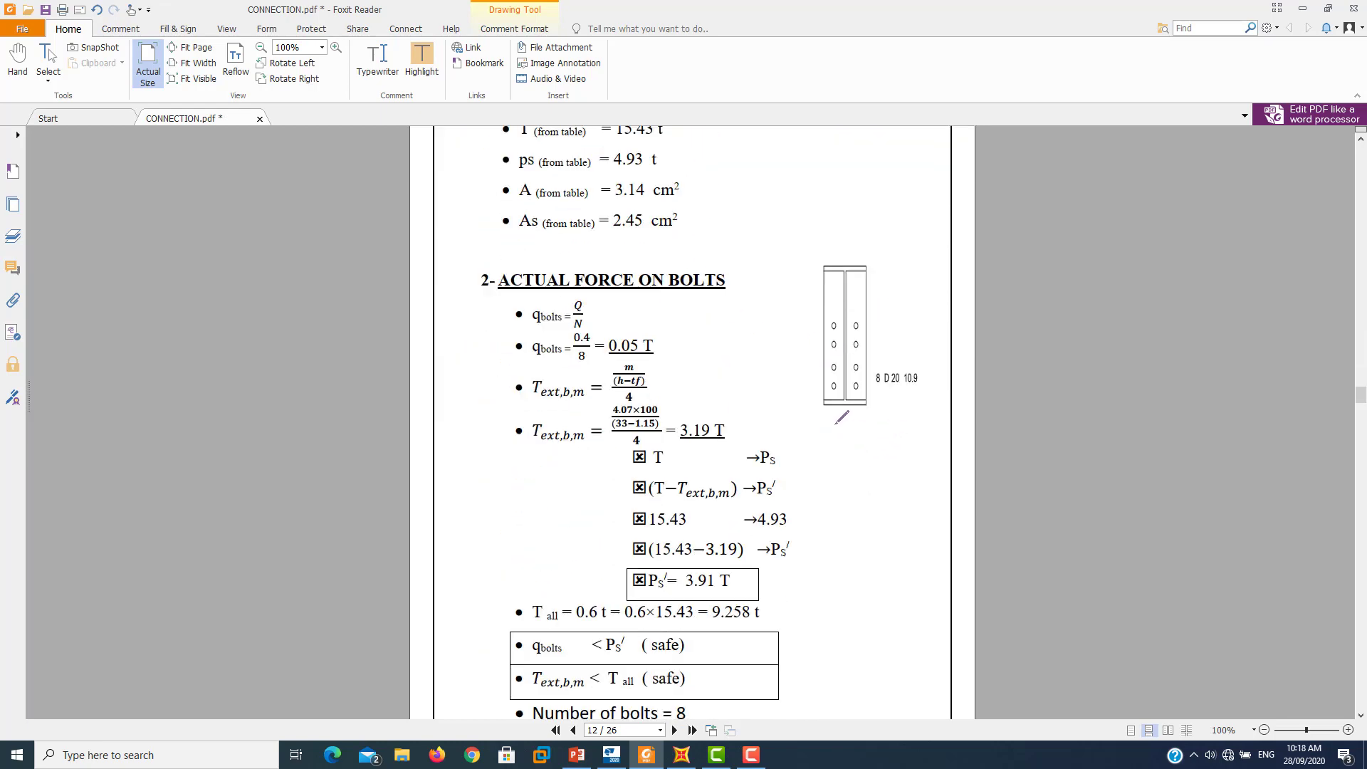
scroll(858, 534, down, 3)
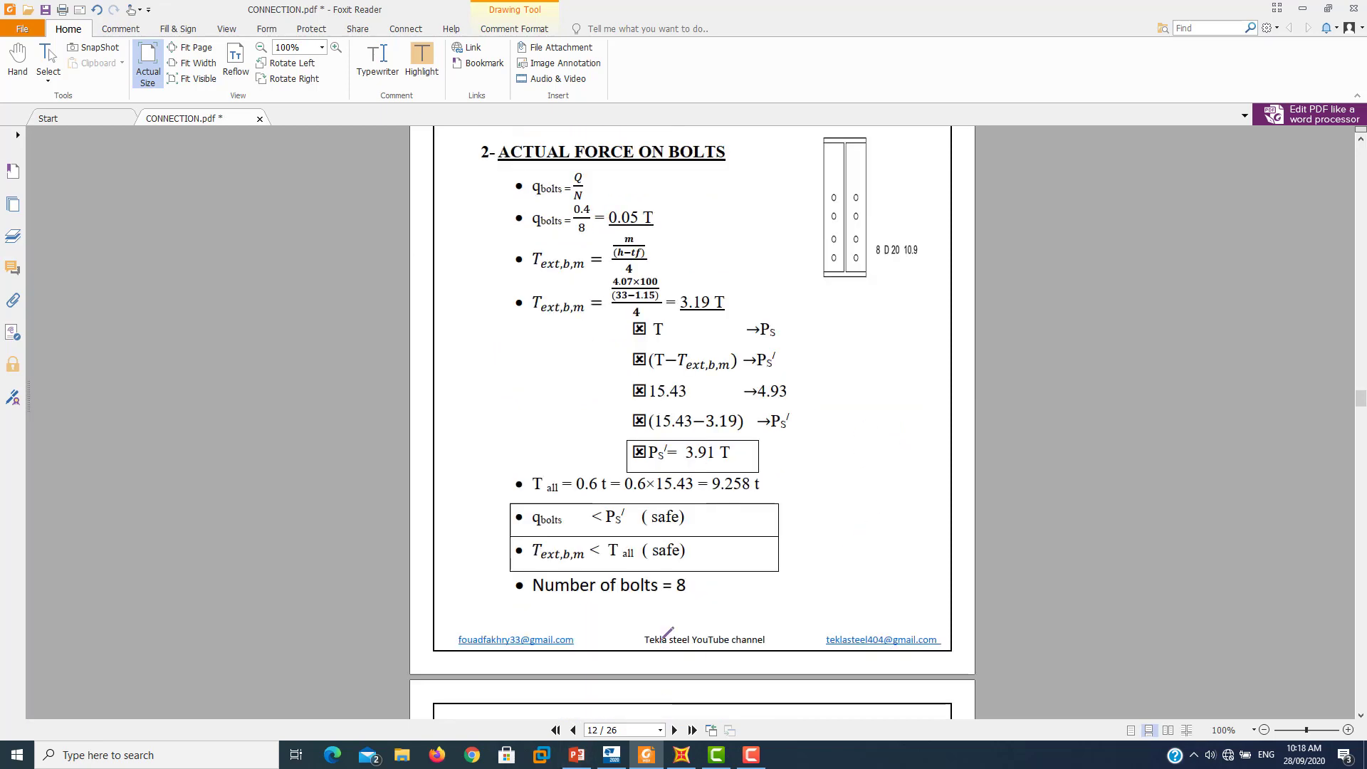
scroll(661, 639, down, 5)
scroll(667, 633, down, 2)
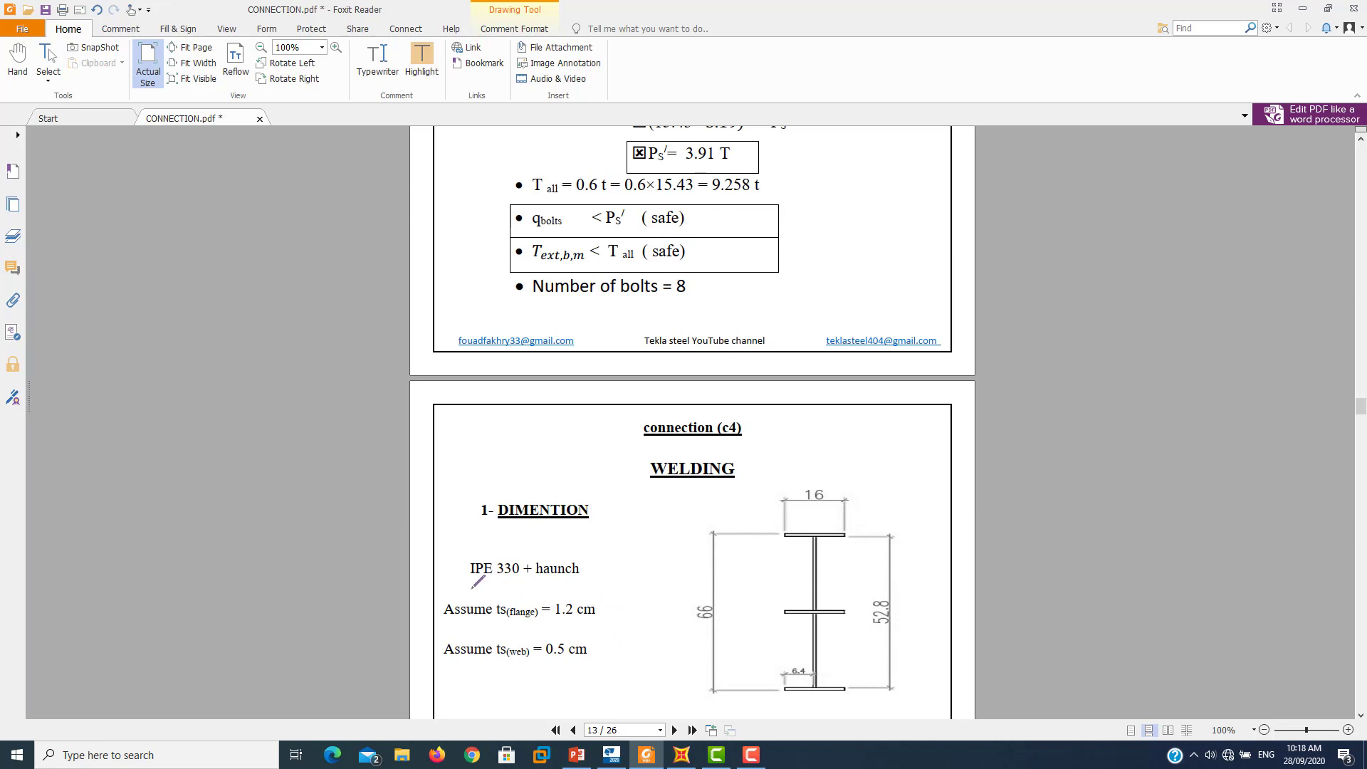
drag(464, 592, 547, 590)
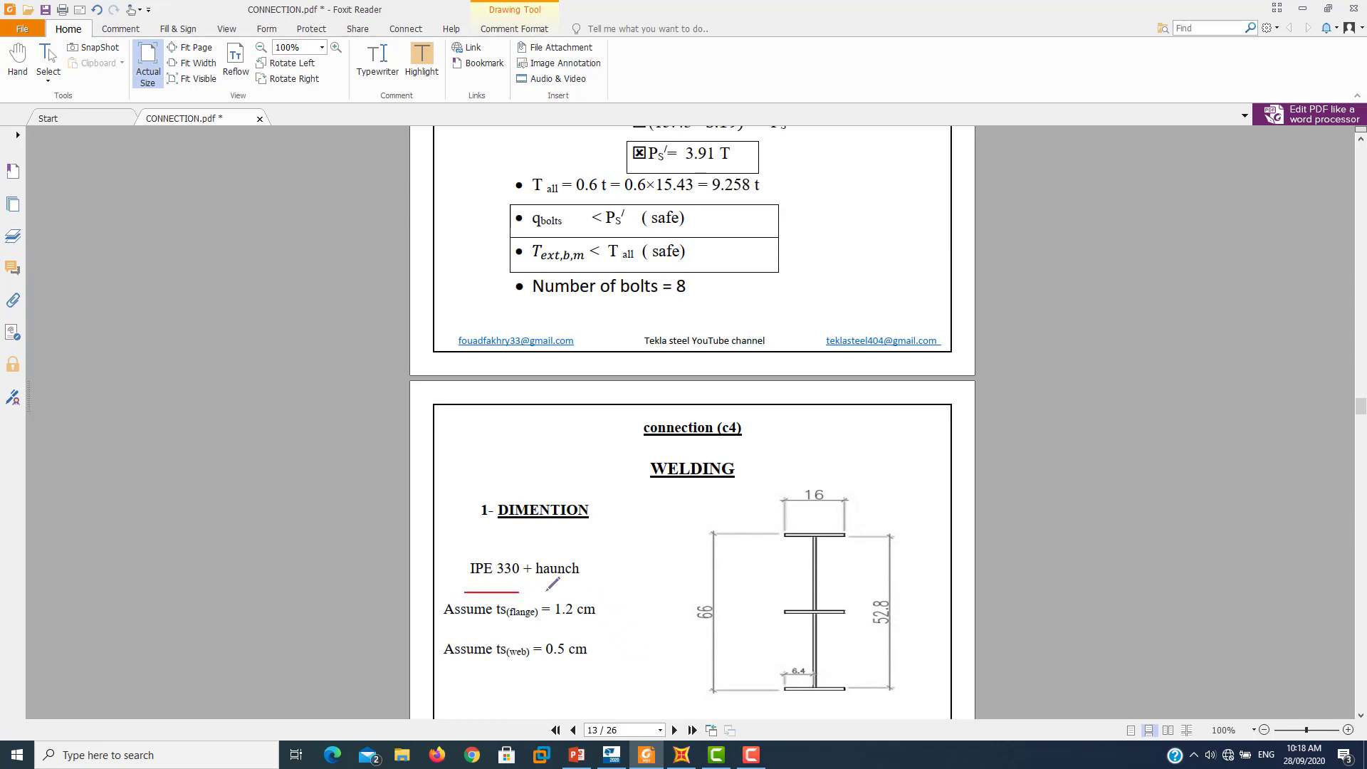
- In Tekla, select the apex end-plate connection and zoom and rotate the 3D view around it
click(611, 755)
scroll(967, 482, down, 3)
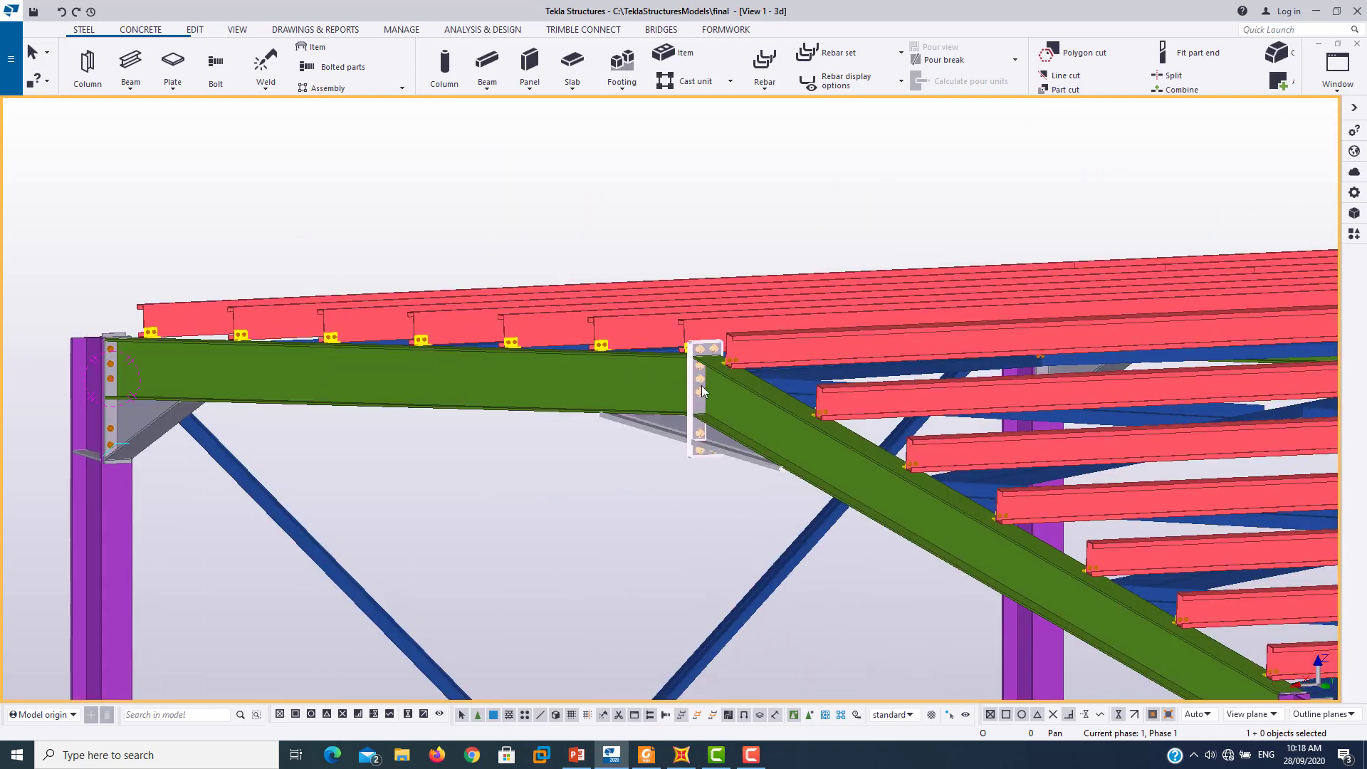
click(702, 385)
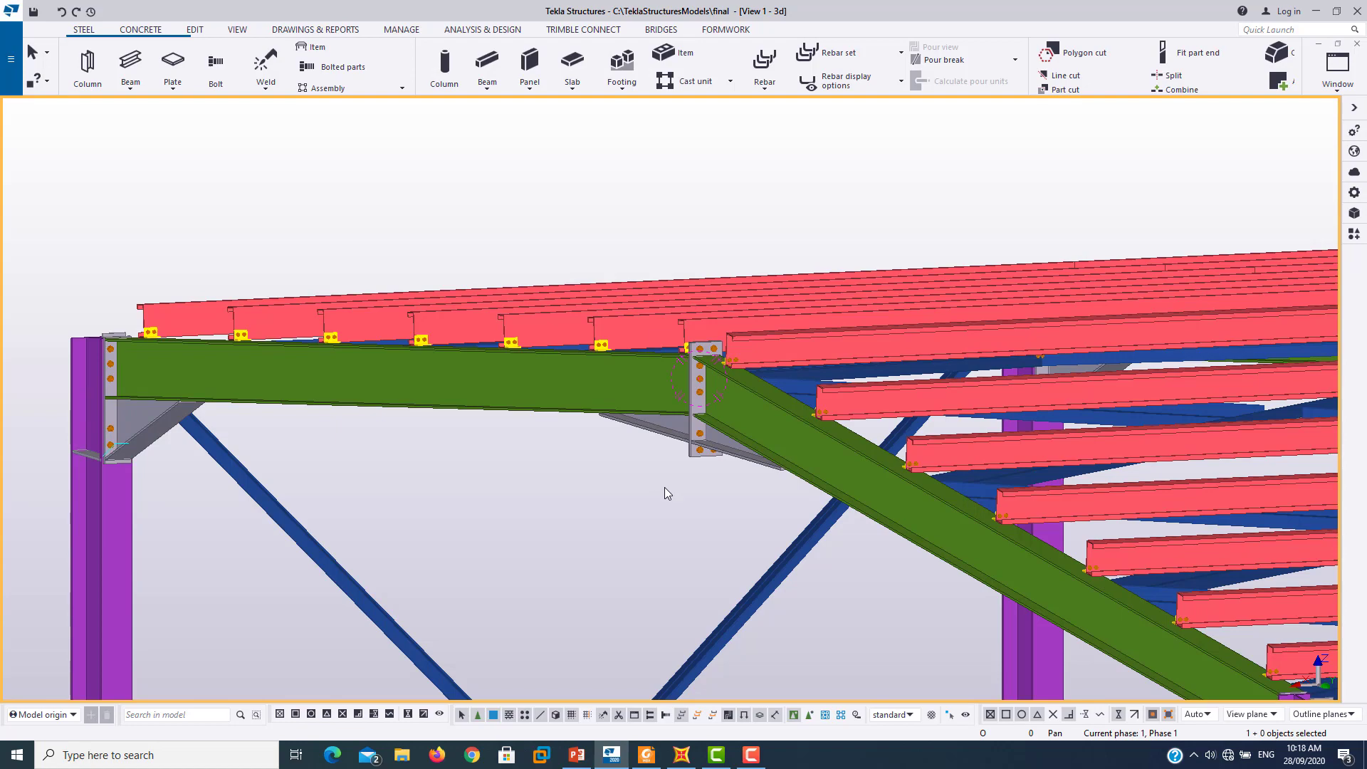
scroll(668, 493, up, 2)
scroll(743, 415, up, 2)
scroll(751, 435, up, 2)
scroll(726, 459, up, 2)
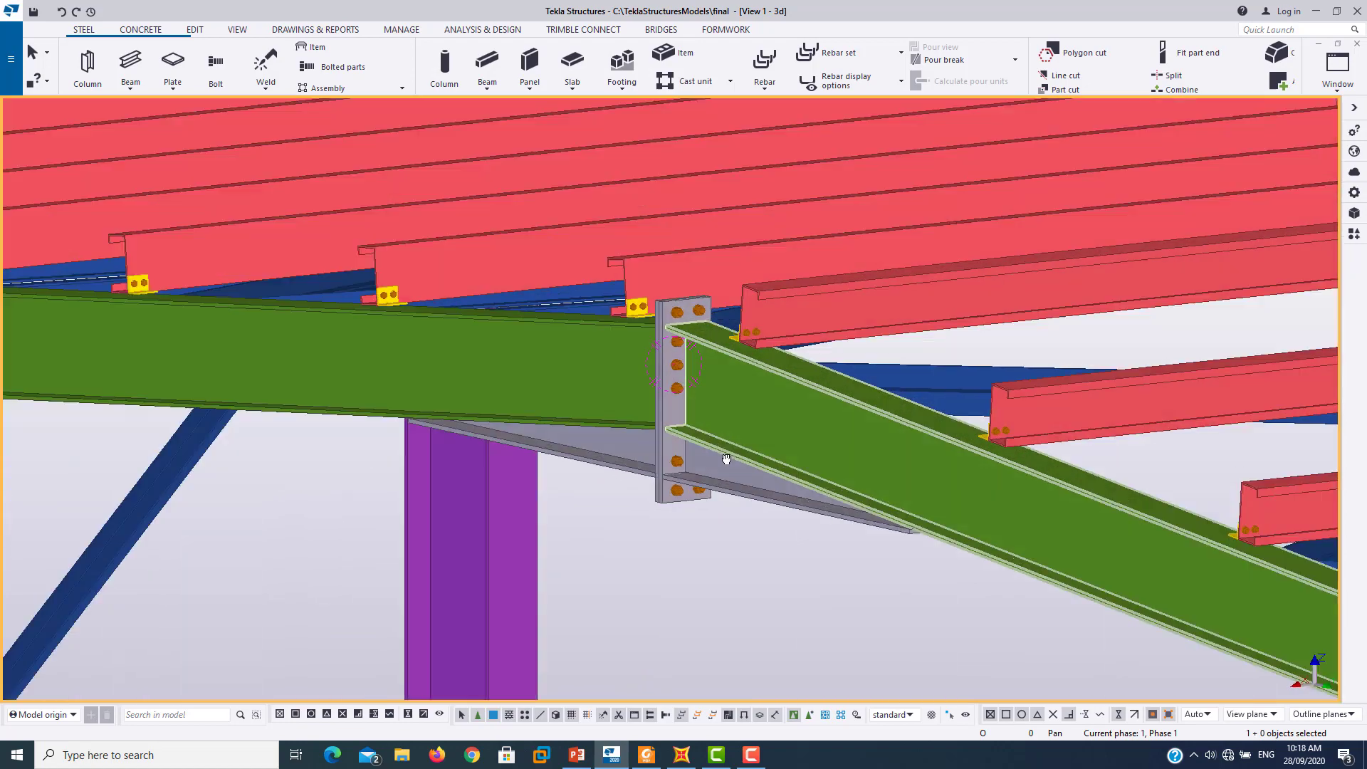
mouse_move(727, 459)
mouse_down()
mouse_move(947, 424)
mouse_move(1022, 375)
mouse_move(1046, 379)
mouse_move(1083, 432)
mouse_move(992, 463)
mouse_move(712, 466)
mouse_move(737, 451)
mouse_up()
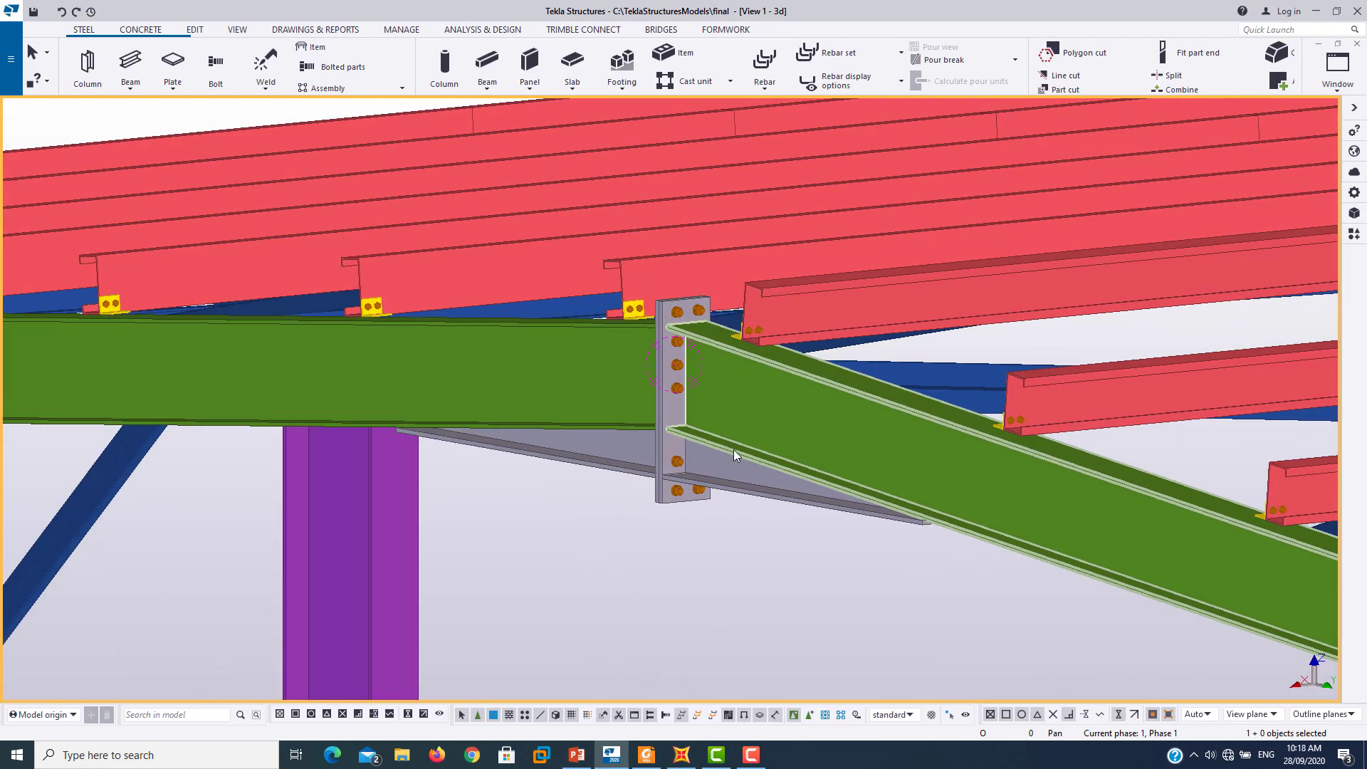
scroll(678, 391, up, 1)
scroll(677, 389, up, 1)
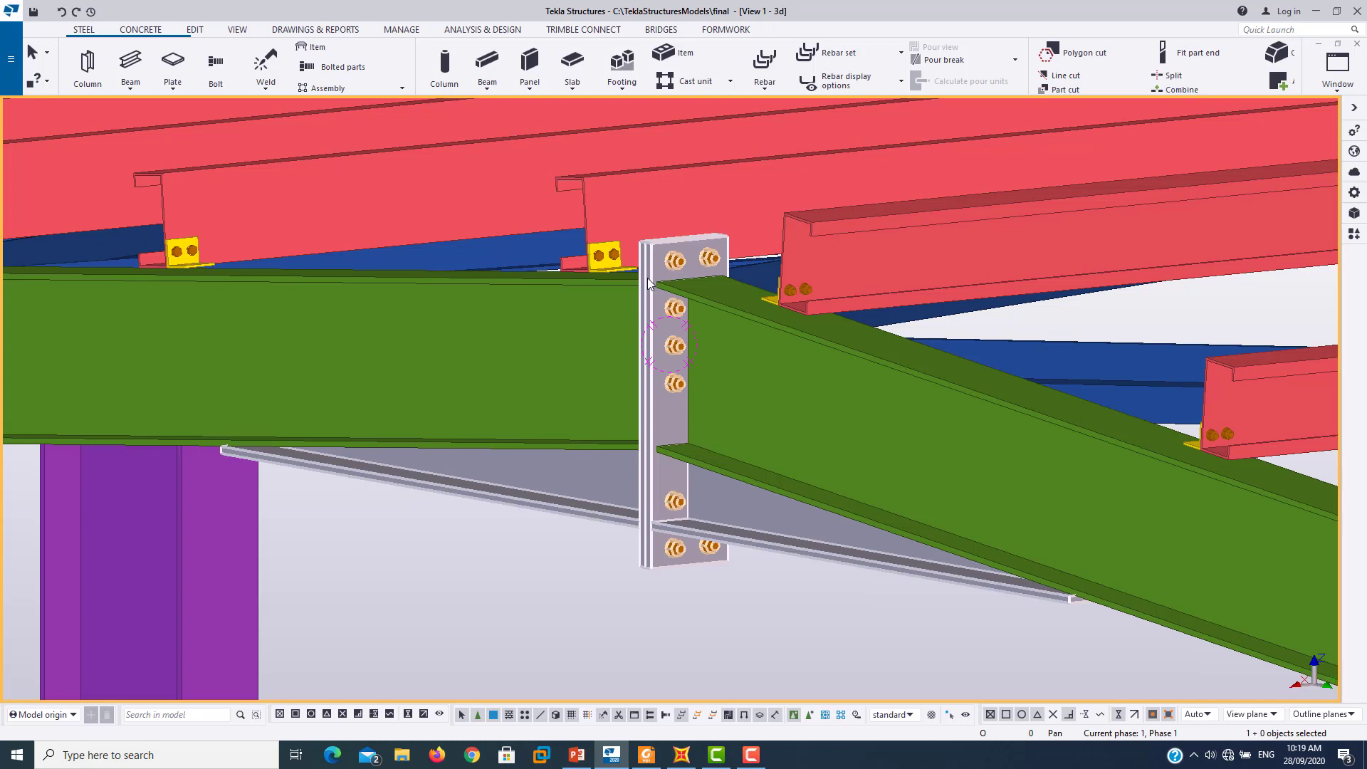
scroll(653, 276, up, 1)
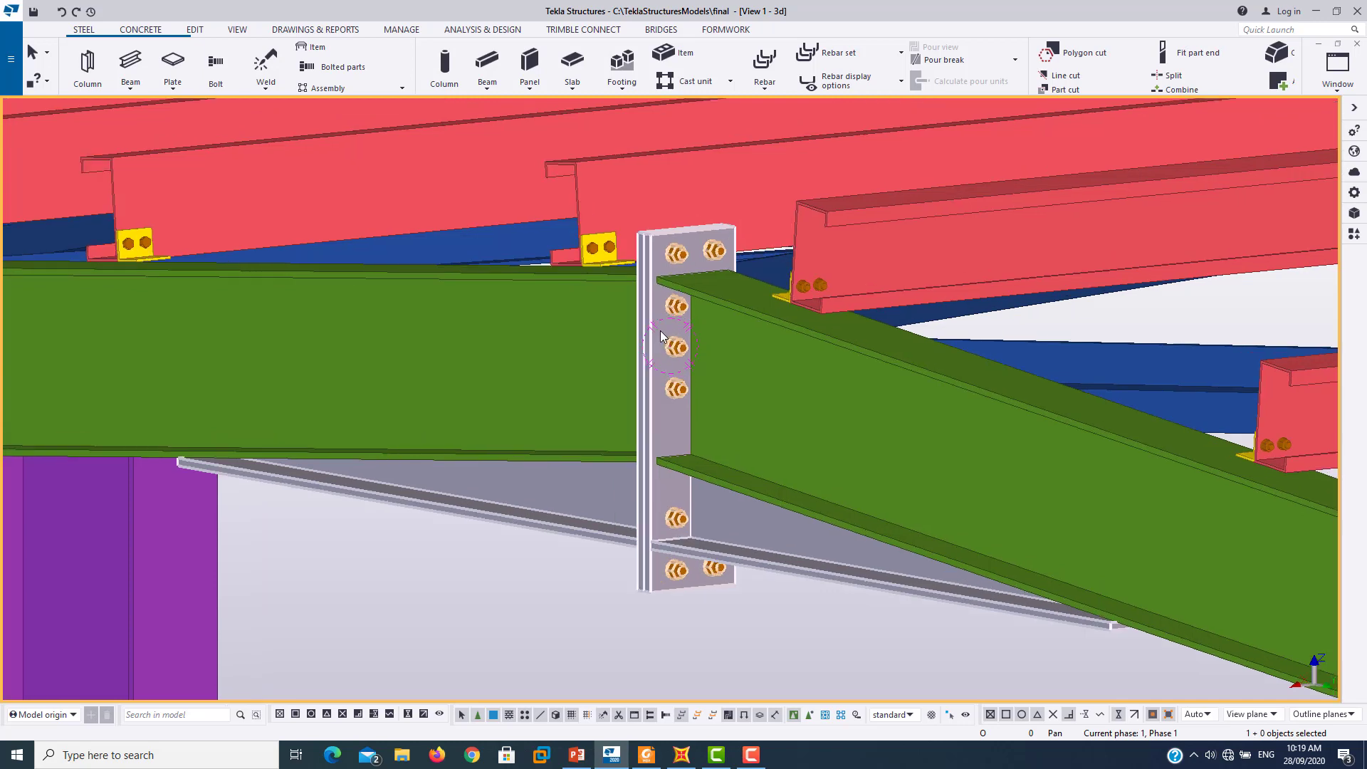
scroll(652, 276, up, 1)
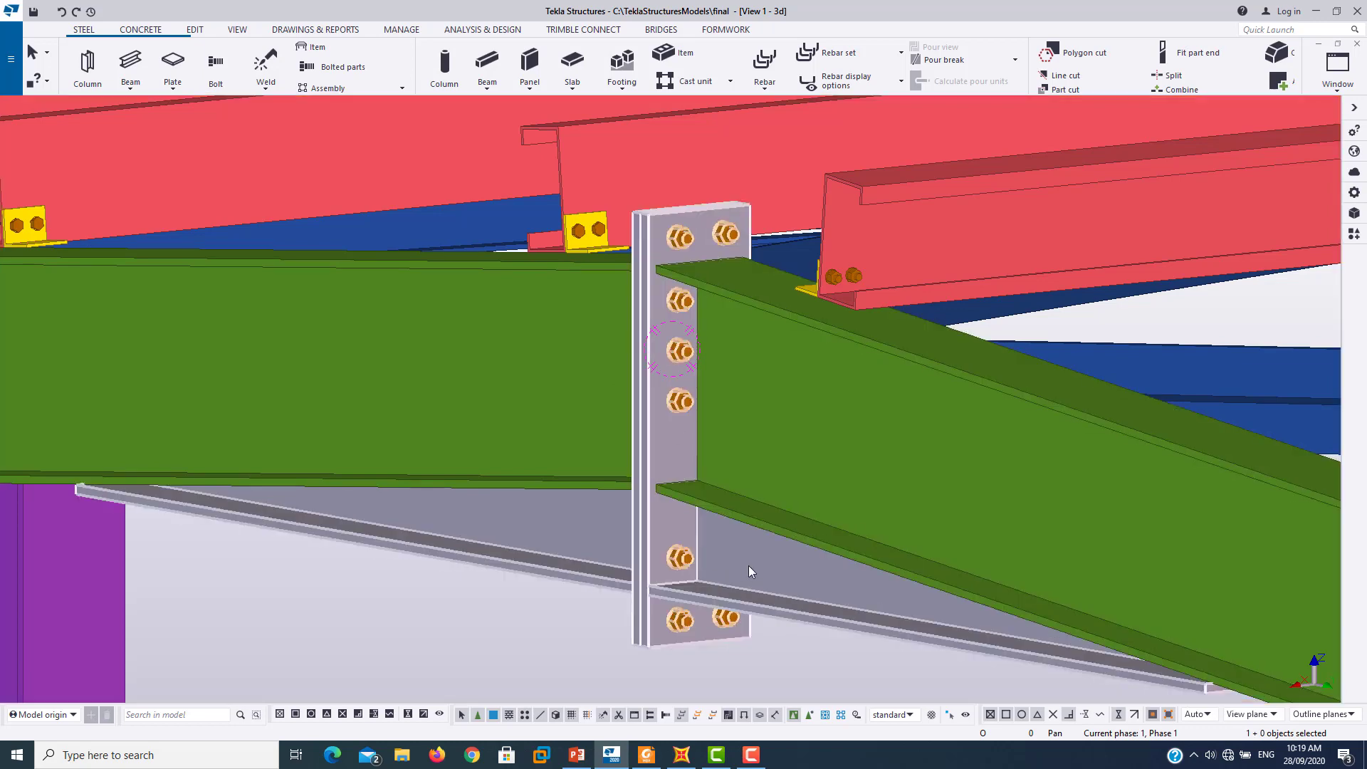
scroll(738, 558, down, 2)
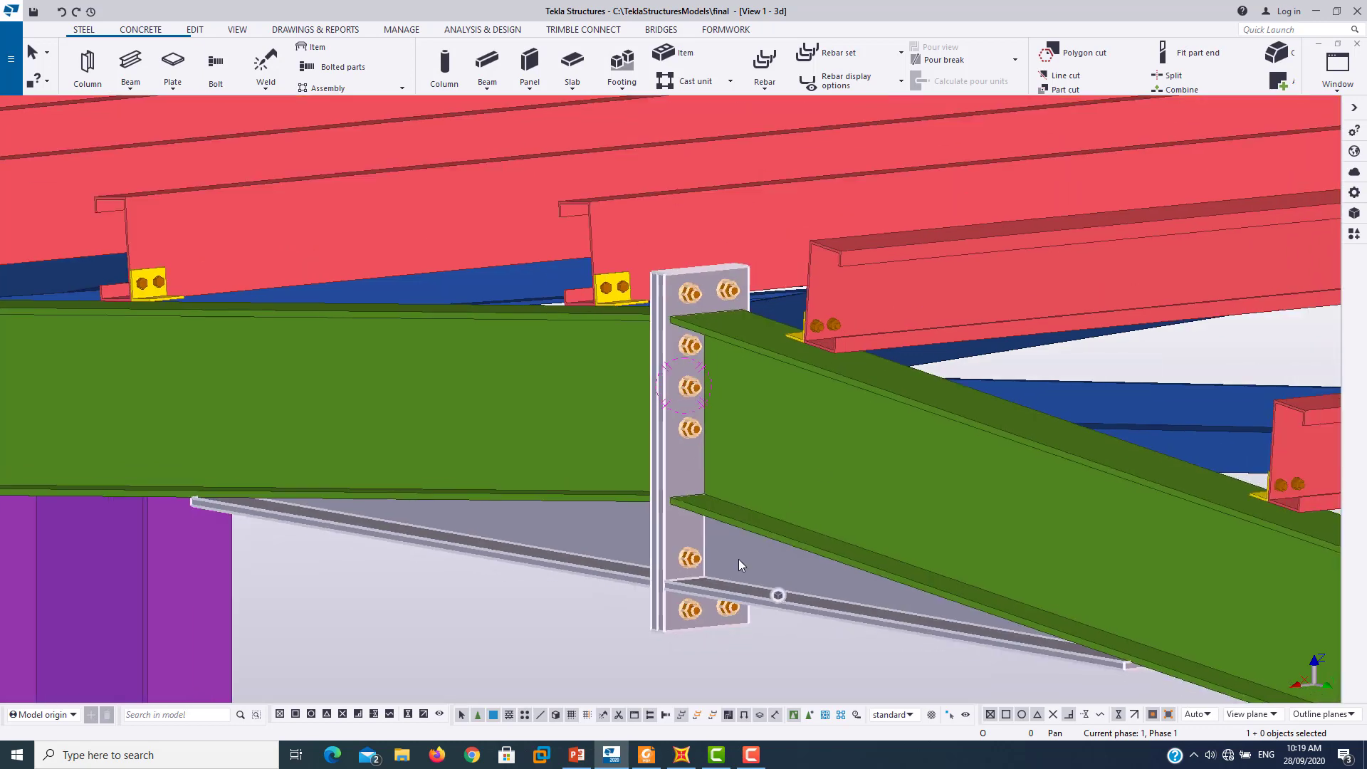
- Review the Apex haunch (106) connection properties, close them unchanged, and select the sloping rafter
double_click(746, 573)
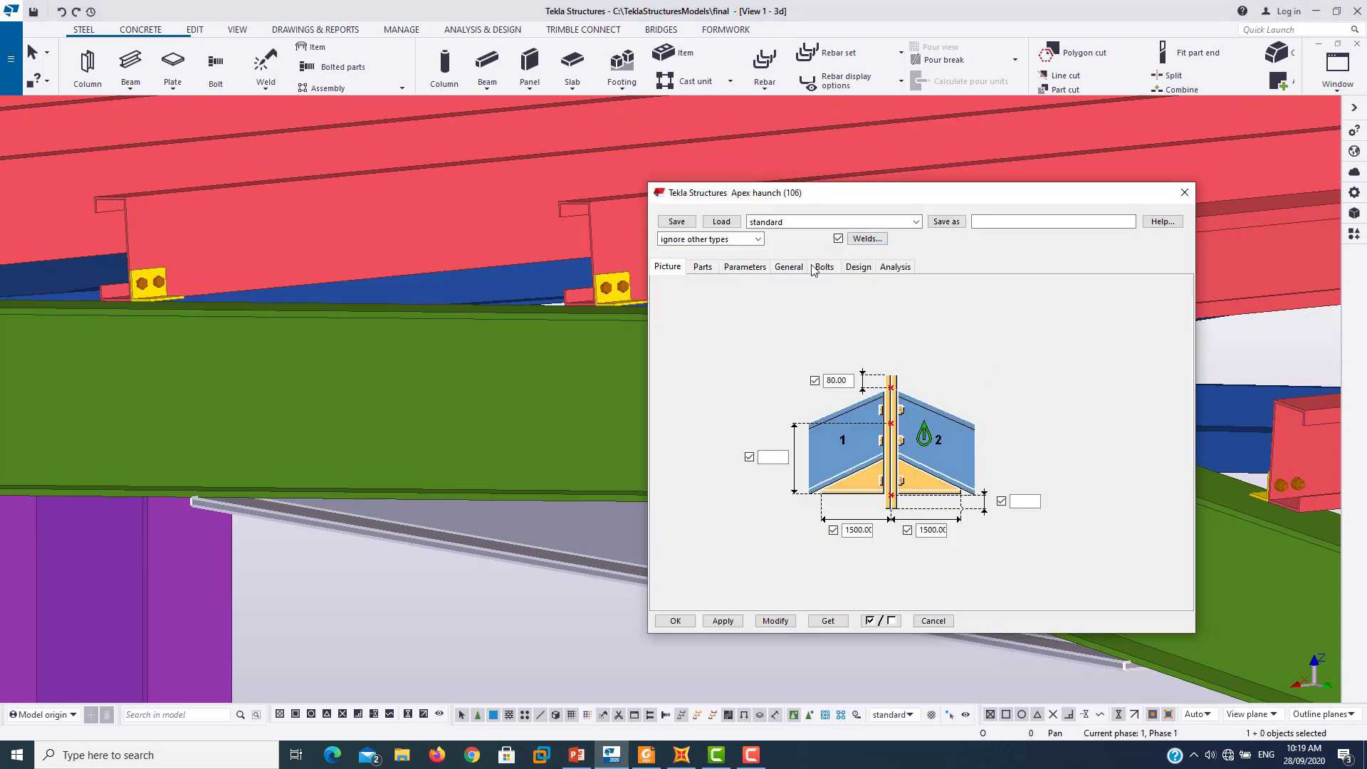
click(1184, 193)
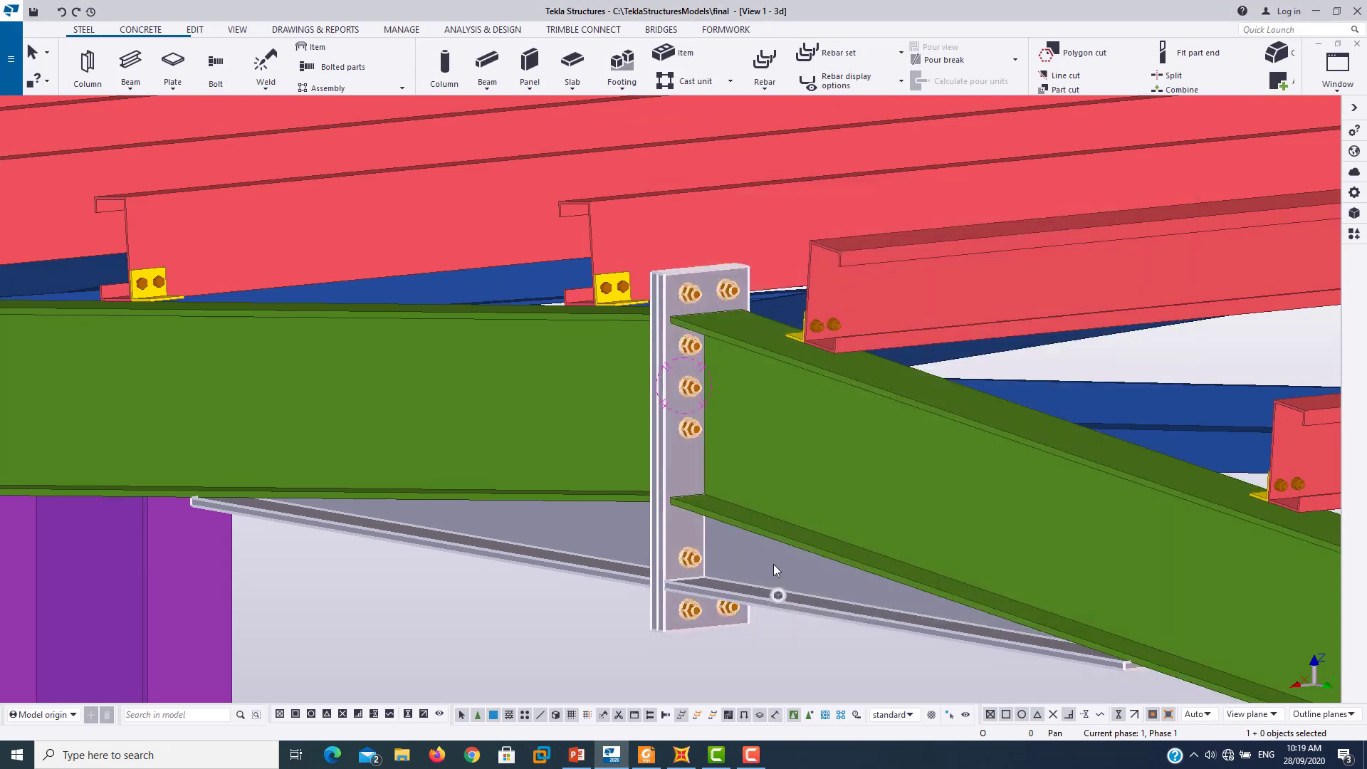
scroll(776, 580, up, 1)
click(779, 597)
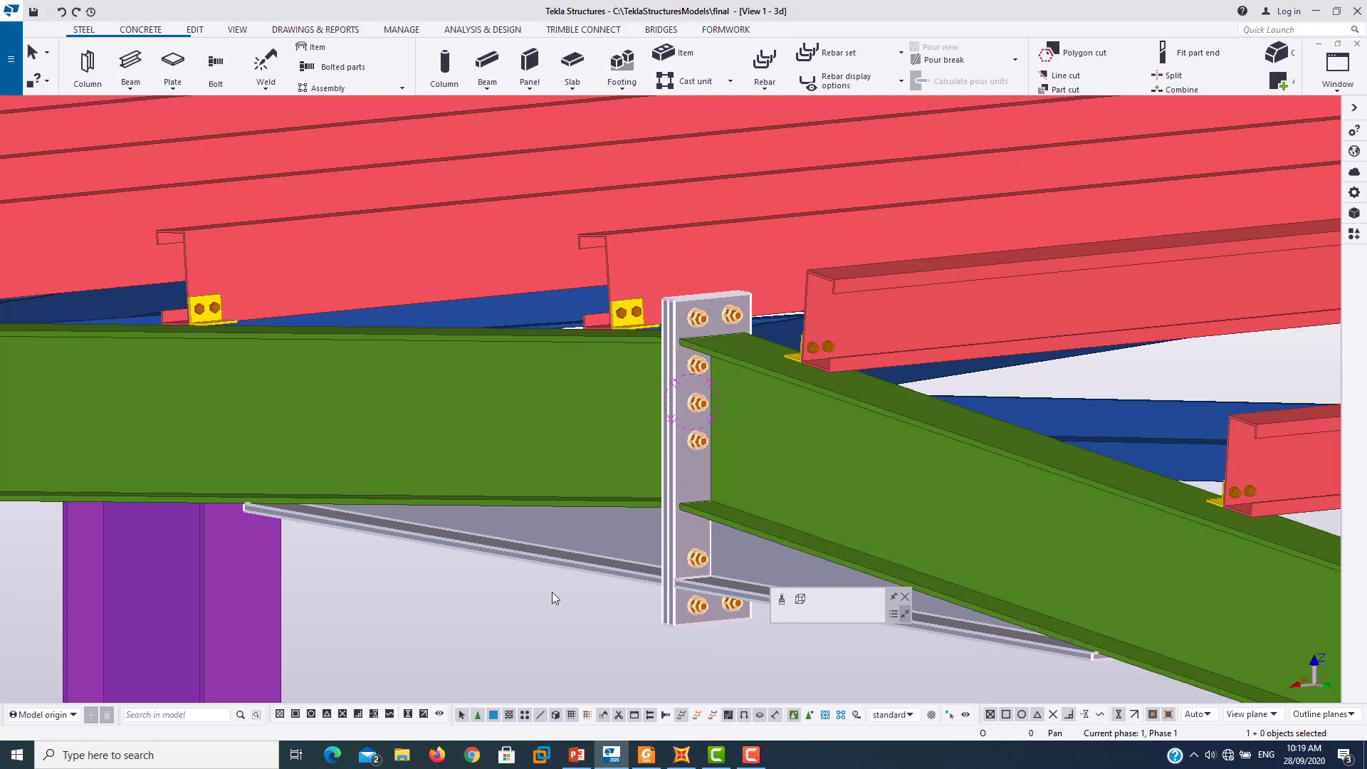
- Zoom in and out to inspect the paired end plates and bolt rows at the splice
scroll(552, 592, down, 2)
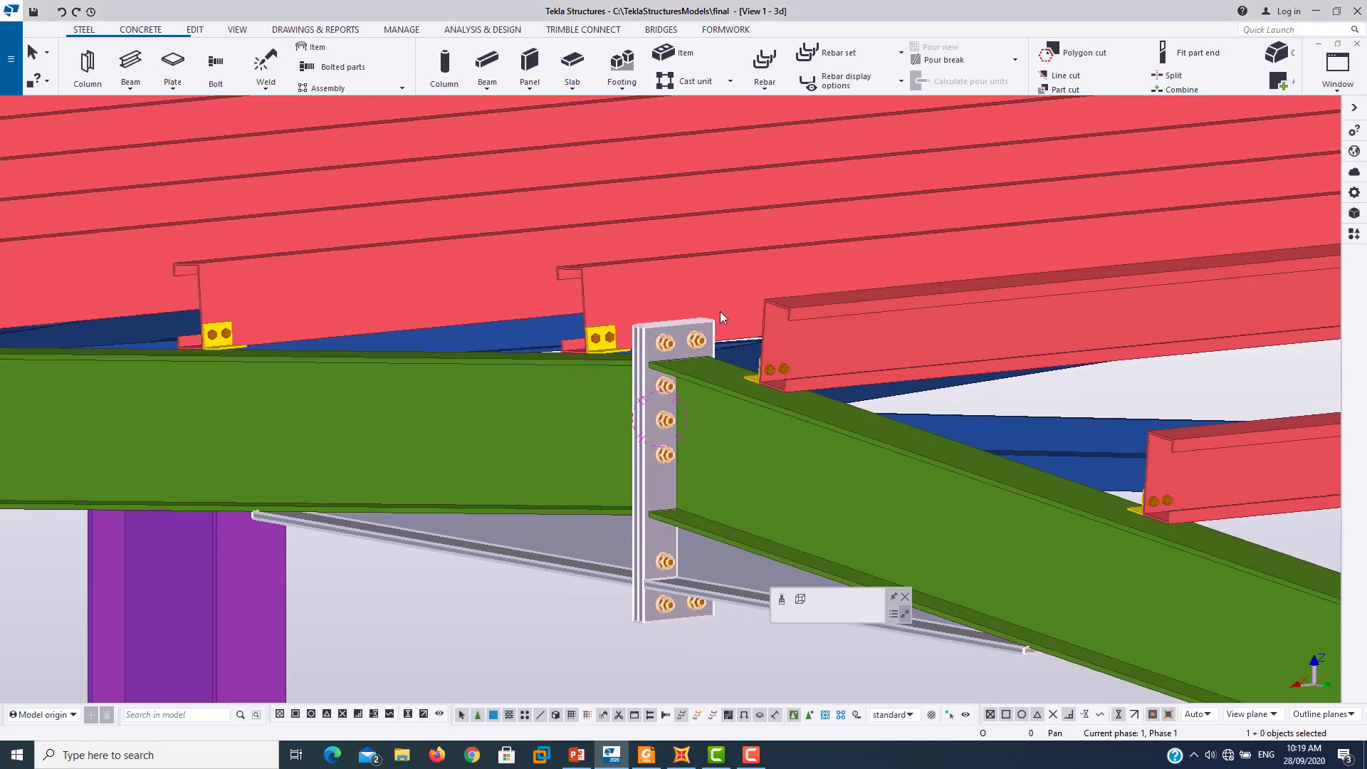
scroll(694, 374, up, 2)
scroll(694, 374, up, 2)
scroll(712, 334, up, 2)
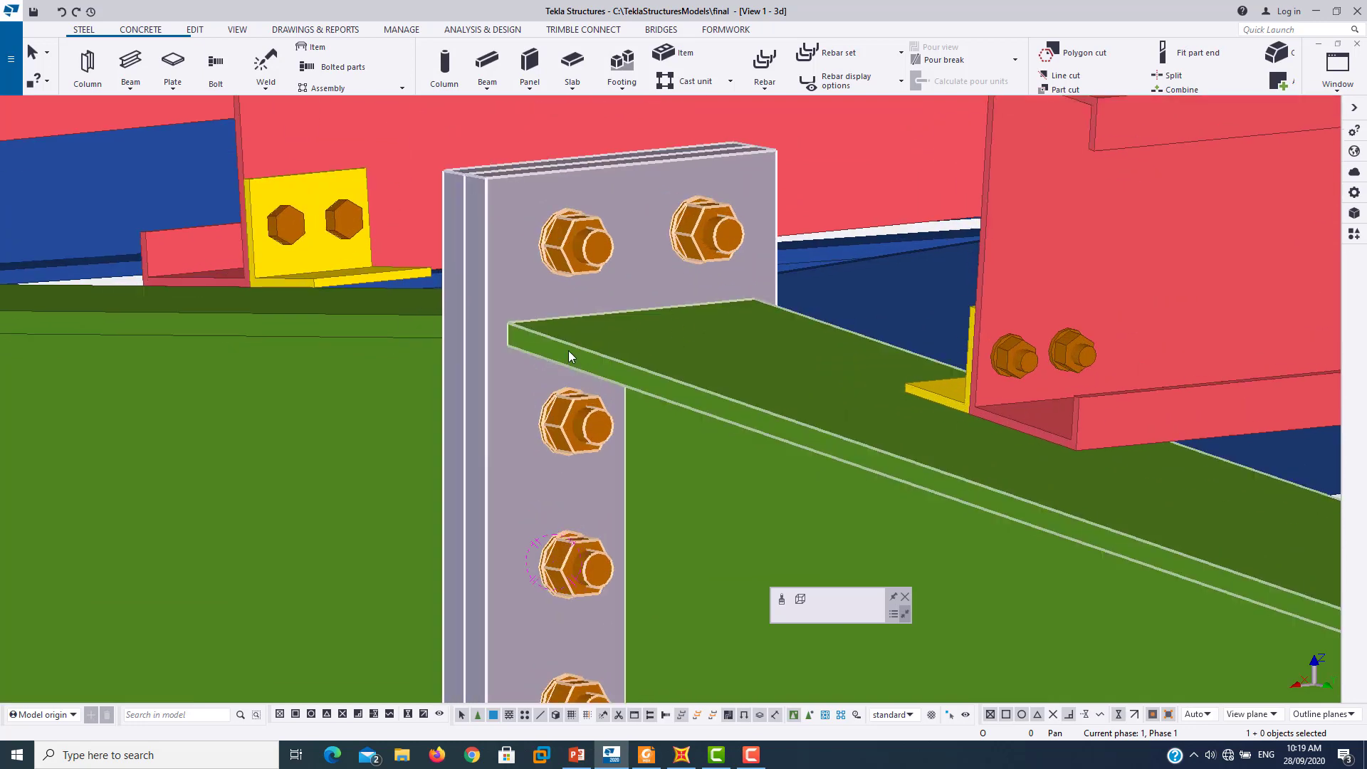
scroll(569, 352, down, 1)
scroll(562, 349, down, 2)
scroll(553, 401, down, 2)
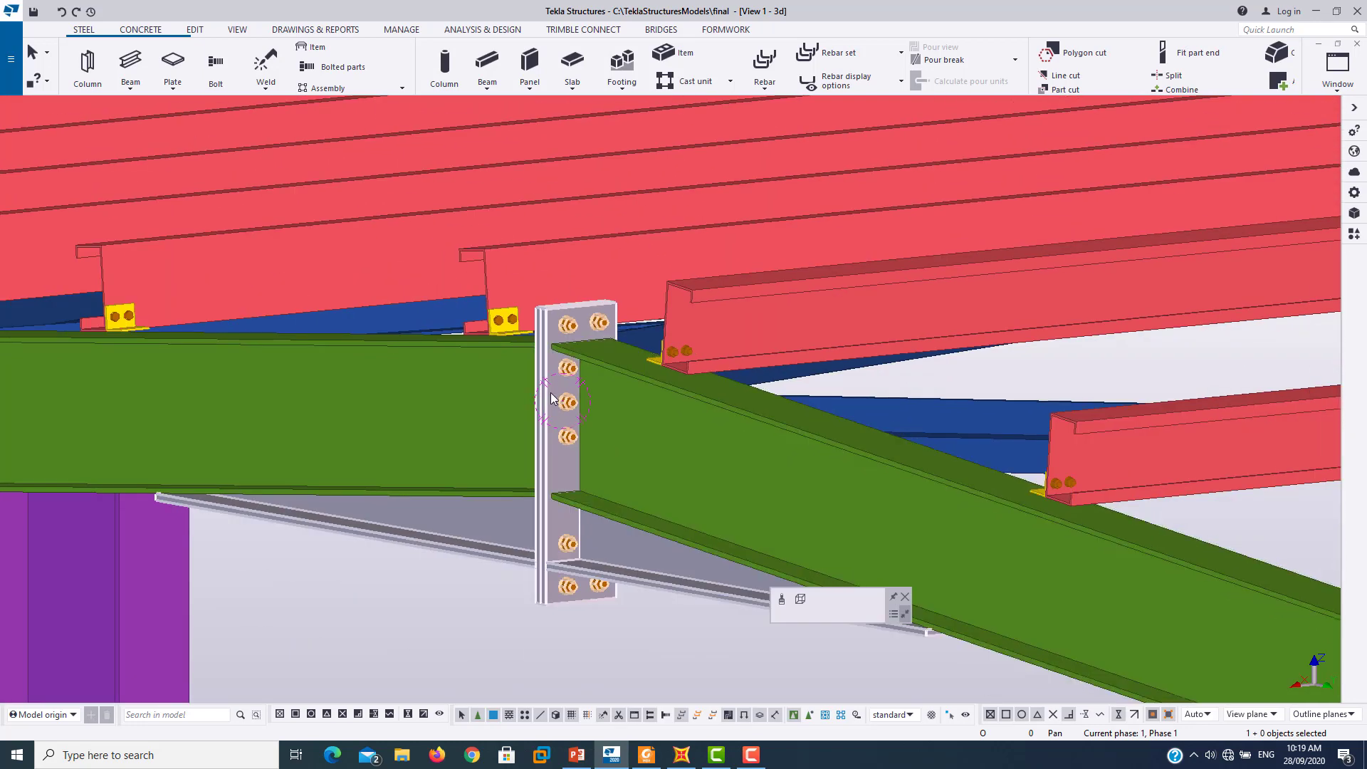
- Back in the PDF, underline the 1.2 cm and 0.5 cm weld sizes in red
click(646, 755)
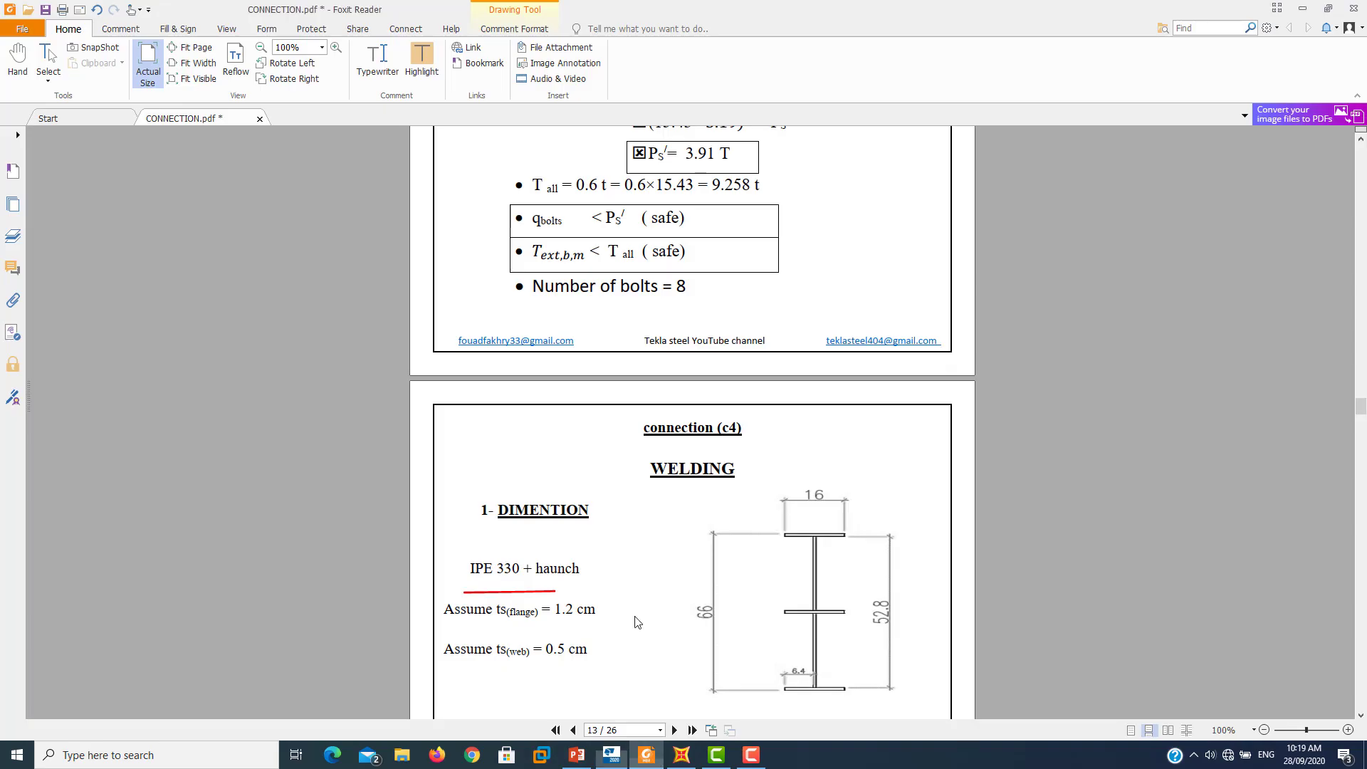
scroll(640, 478, down, 1)
scroll(640, 479, down, 2)
scroll(641, 479, down, 3)
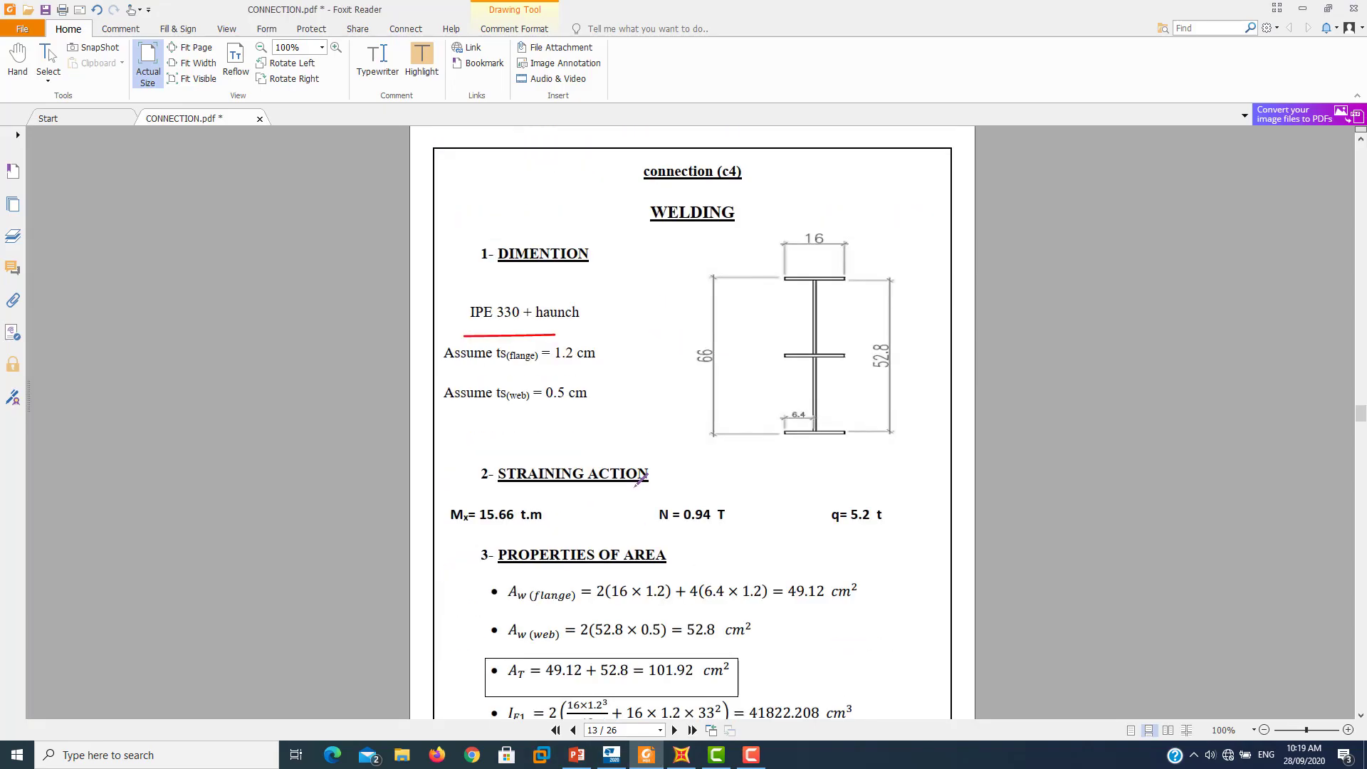
scroll(640, 478, down, 3)
scroll(649, 454, down, 1)
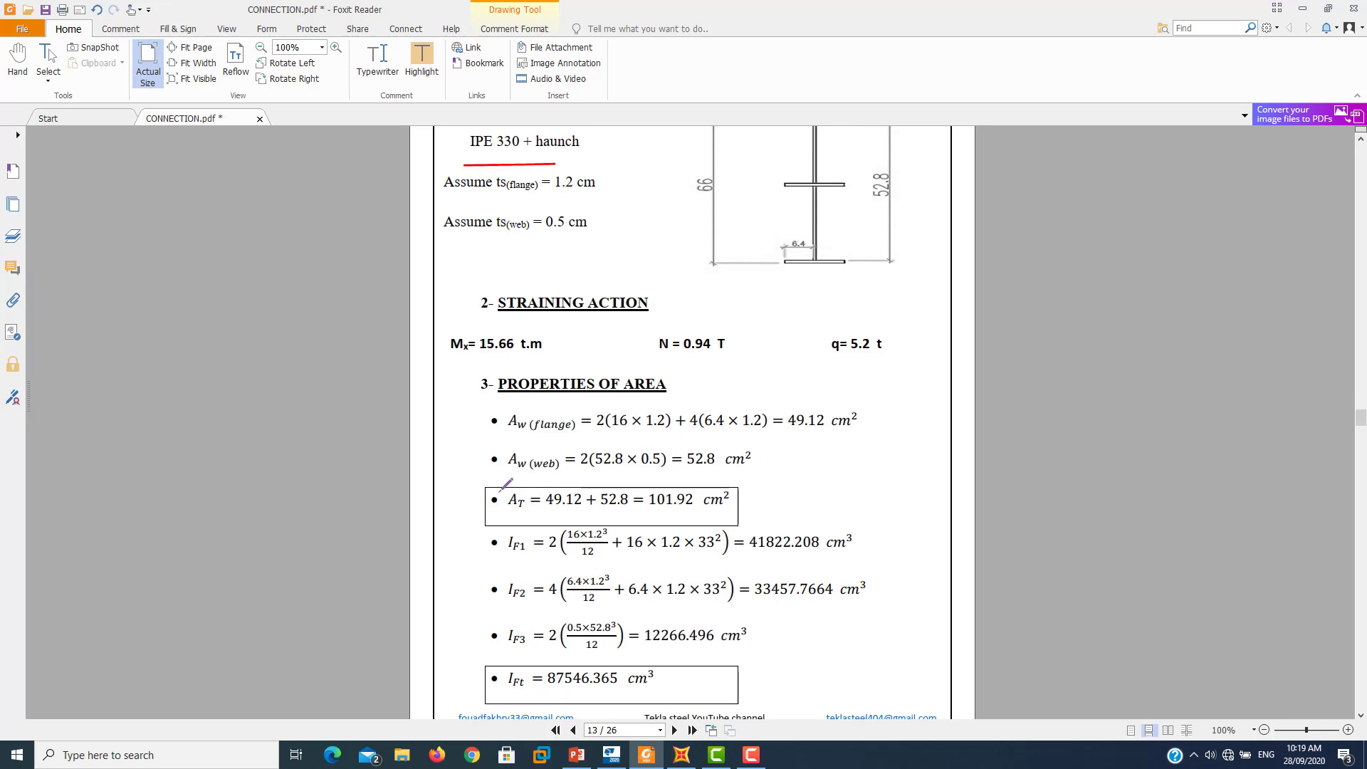
scroll(878, 353, up, 1)
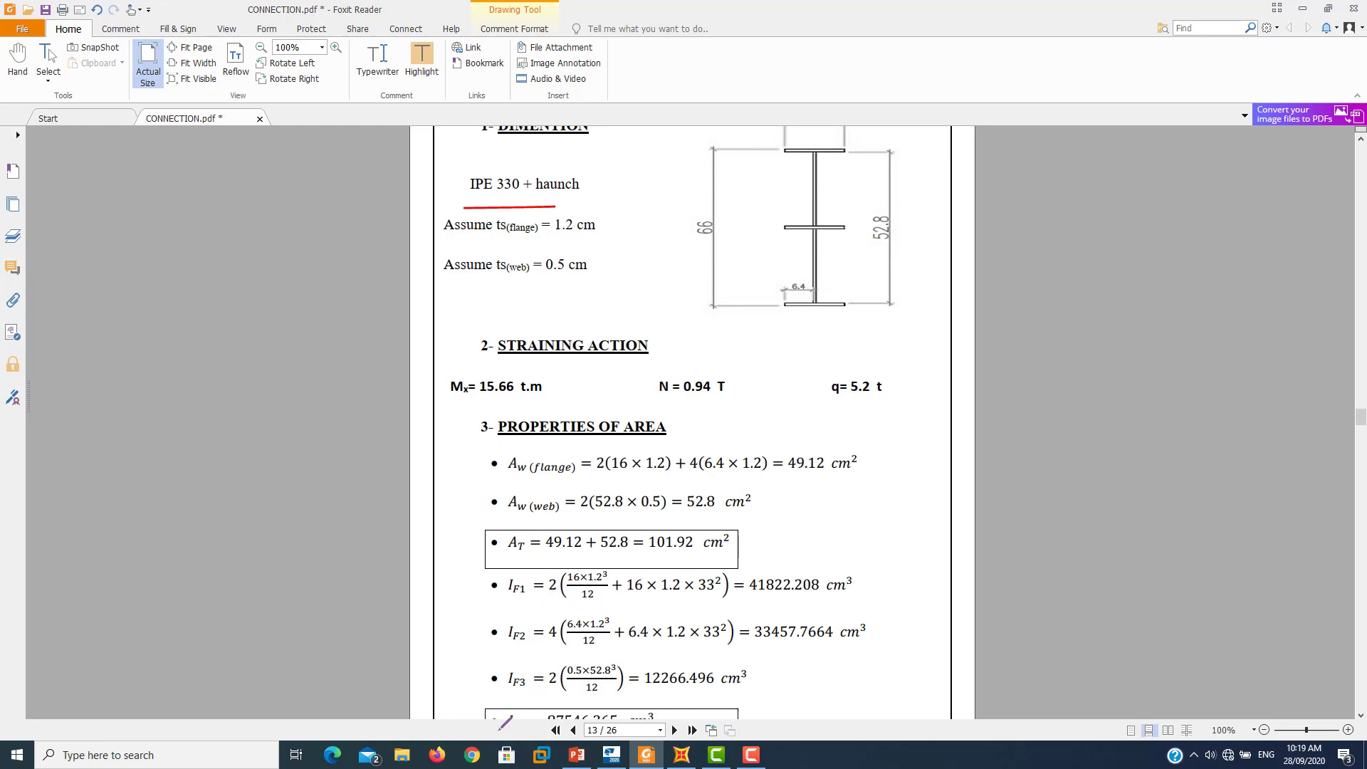
scroll(584, 653, down, 2)
scroll(589, 650, down, 1)
scroll(589, 650, down, 2)
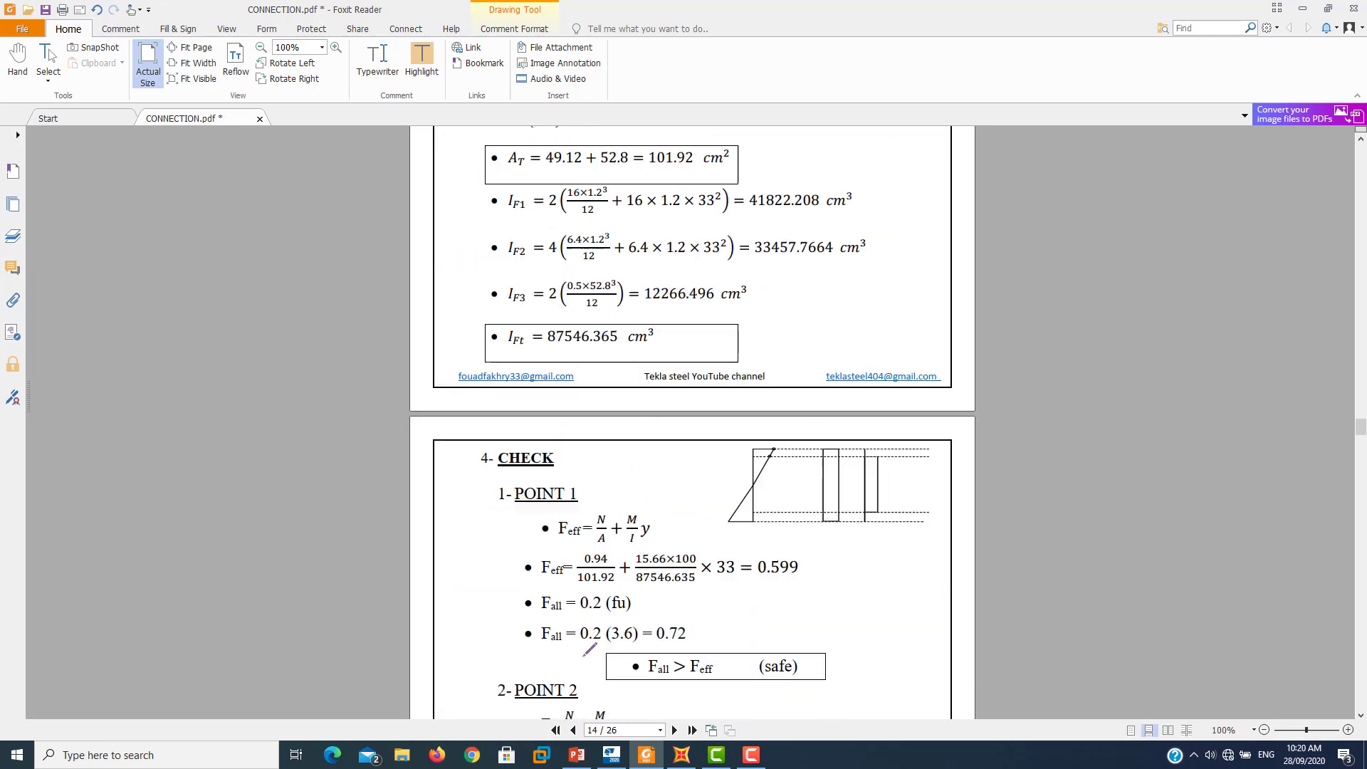
scroll(589, 649, down, 1)
scroll(590, 648, down, 1)
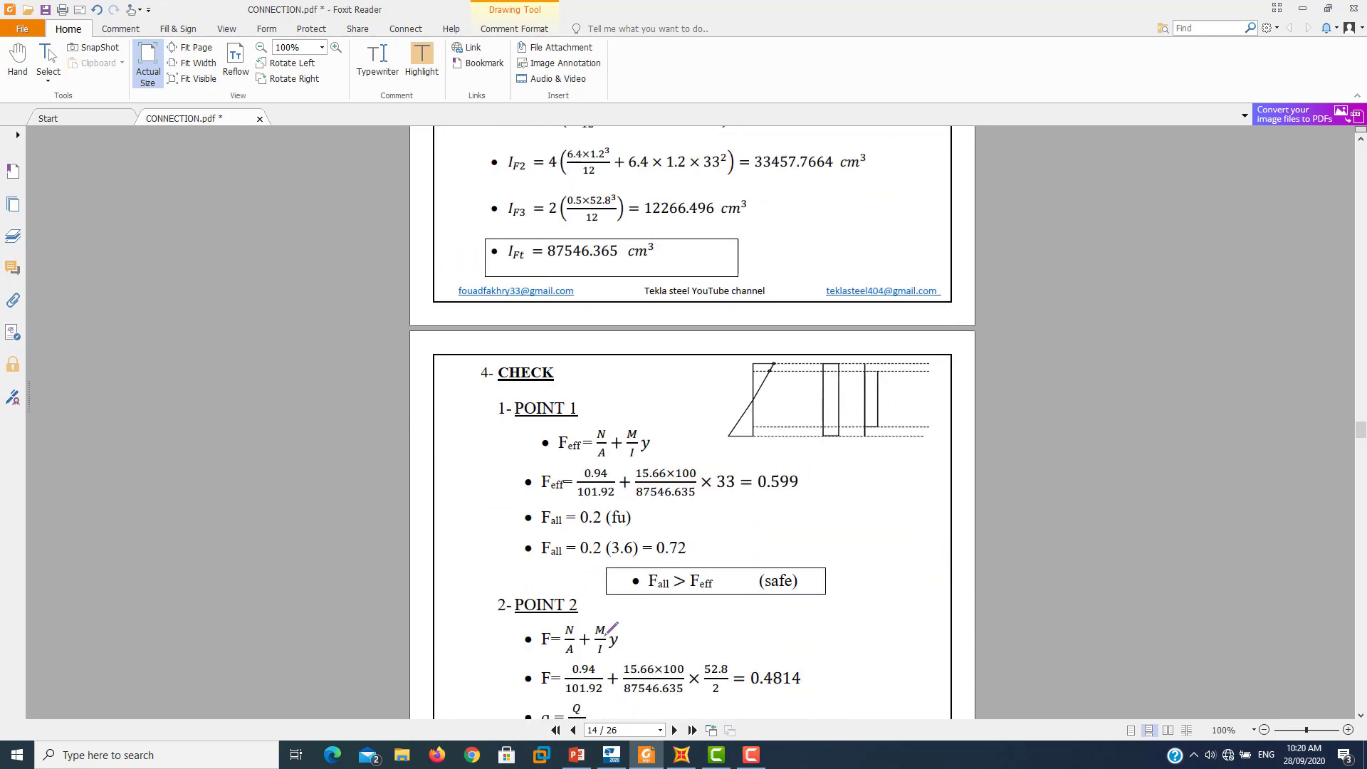
scroll(607, 633, down, 3)
scroll(612, 627, down, 1)
scroll(677, 598, down, 7)
scroll(739, 574, down, 1)
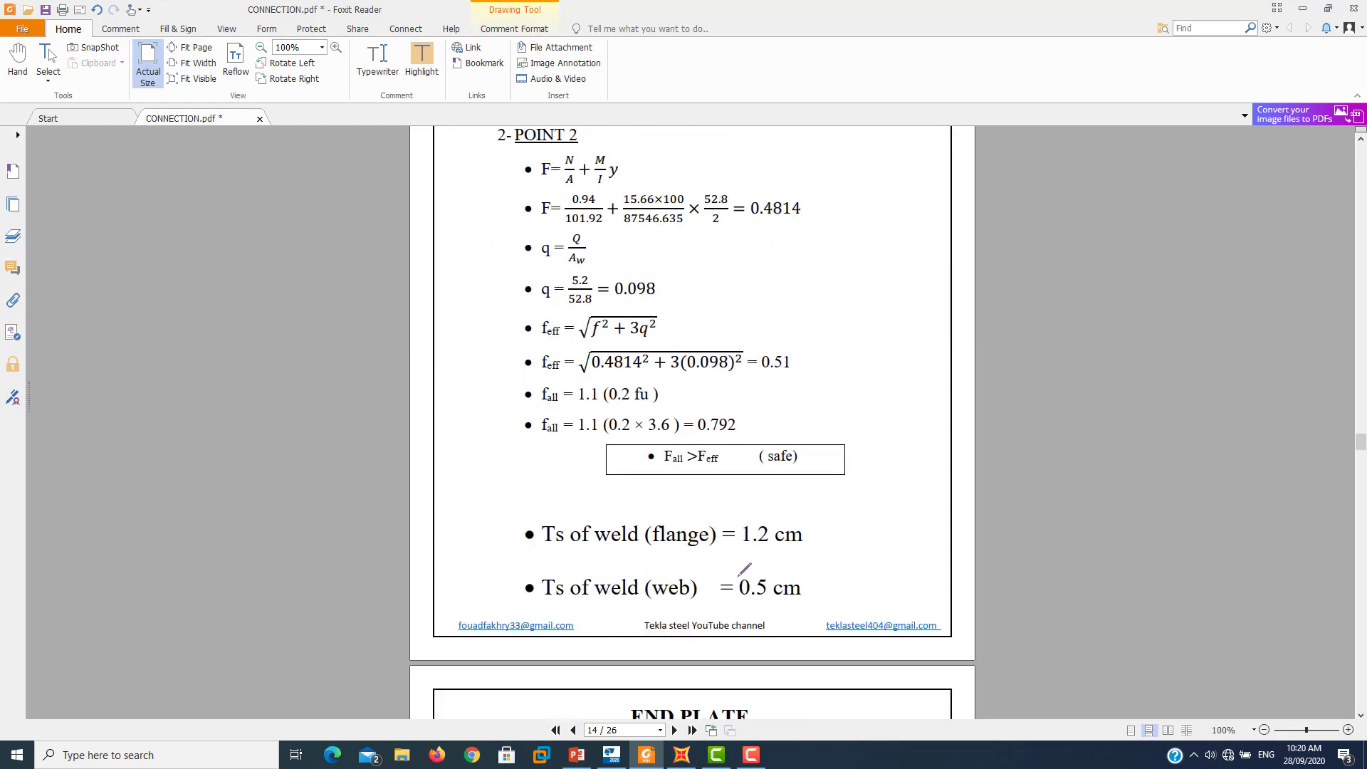
drag(740, 555, 750, 554)
drag(740, 614, 750, 614)
- Mark the 66+14 plate length values in red
scroll(751, 611, down, 2)
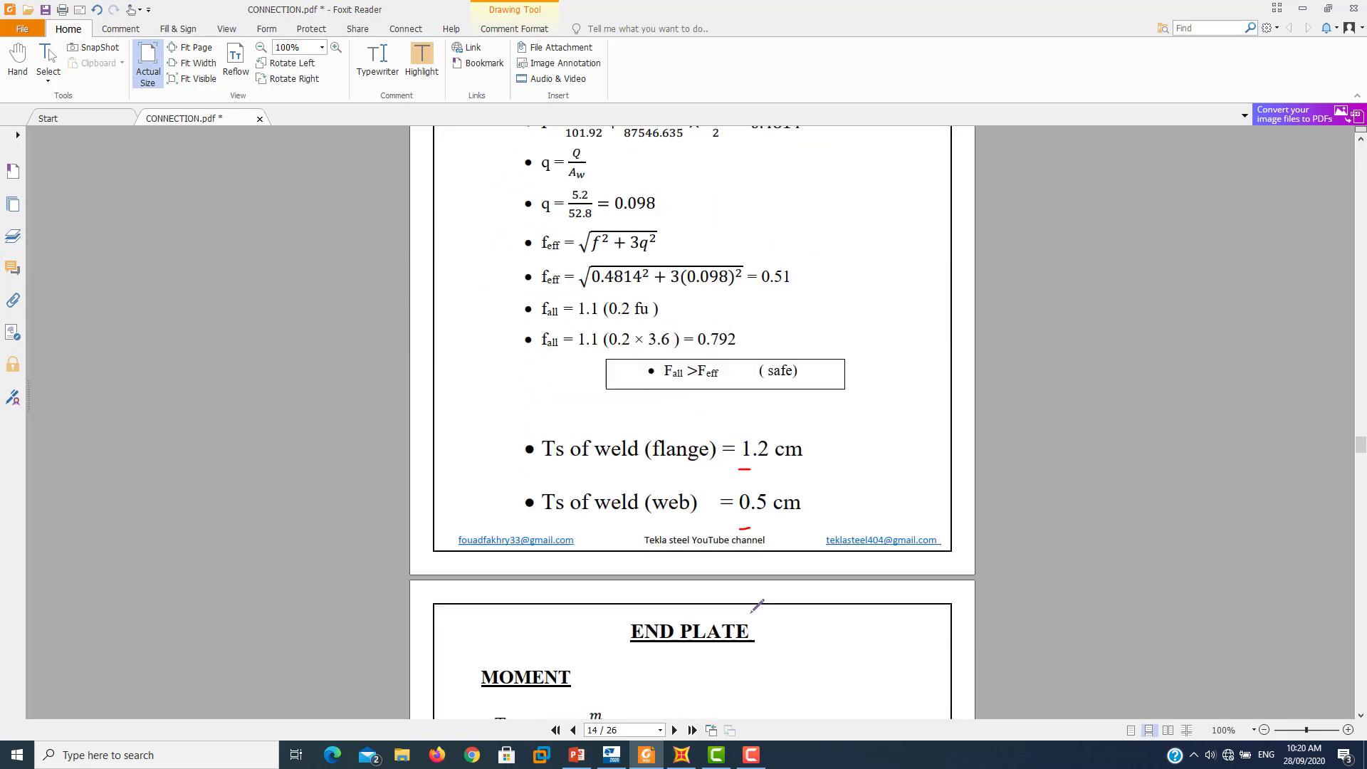
scroll(756, 606, down, 3)
scroll(755, 606, down, 3)
scroll(754, 606, down, 2)
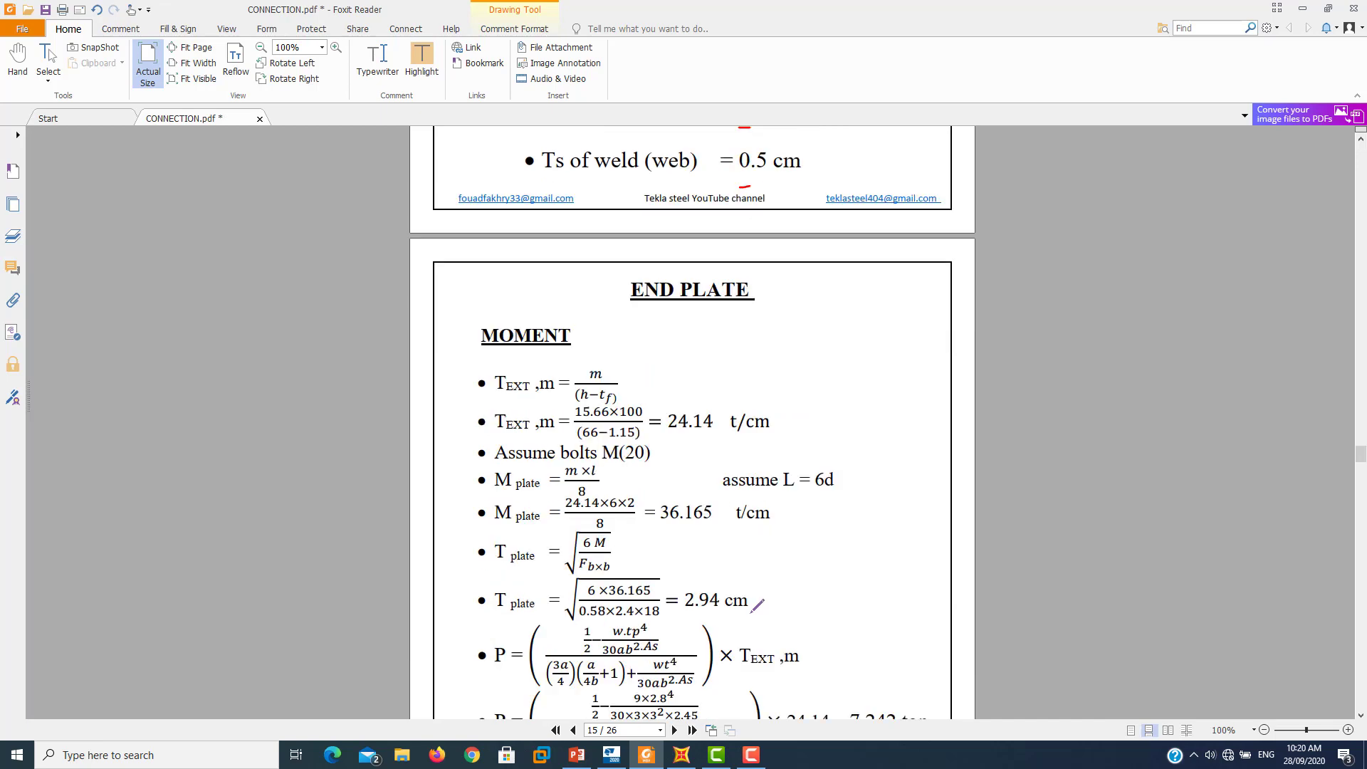
scroll(756, 606, down, 5)
scroll(756, 606, down, 1)
scroll(756, 606, down, 2)
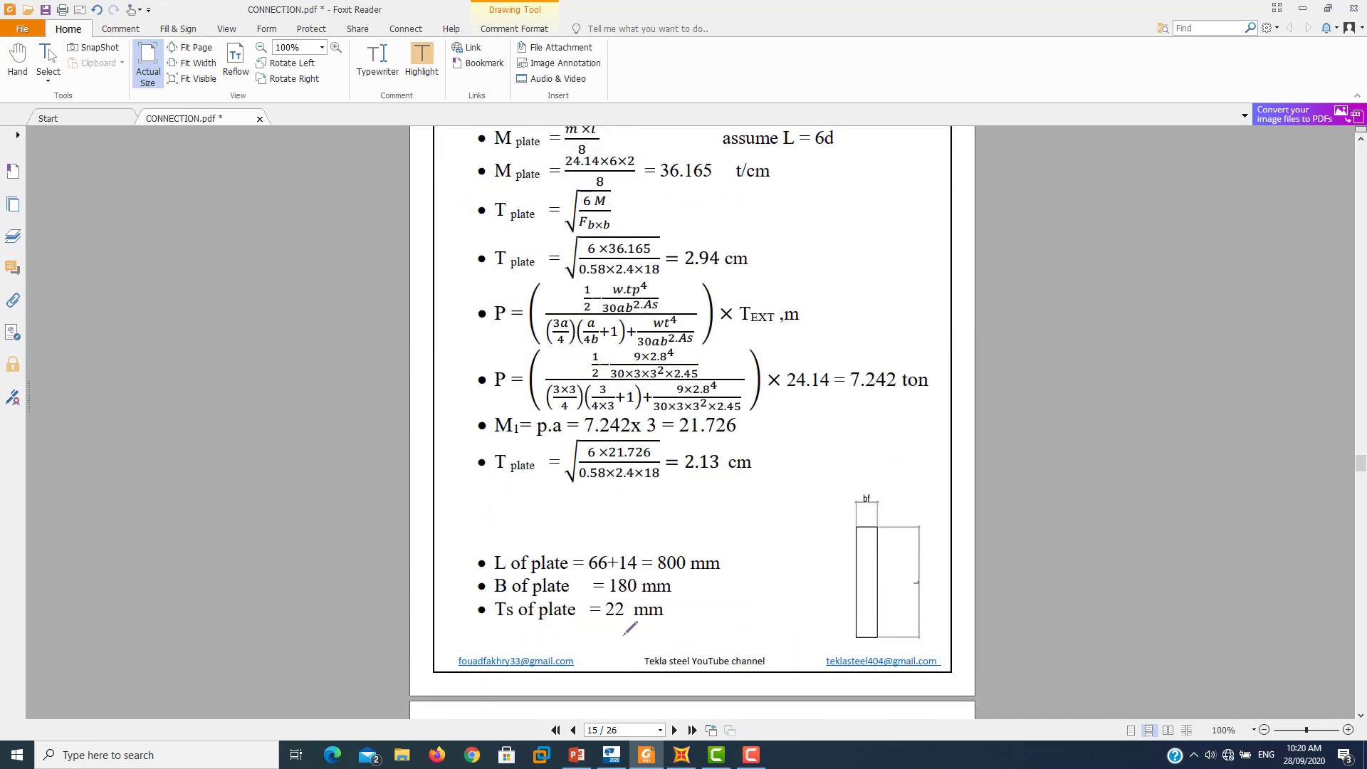
drag(609, 625, 626, 626)
drag(636, 558, 635, 556)
- Scroll on through the plate calculations, then bring up the SAP2000 frame model
scroll(745, 600, down, 2)
scroll(745, 601, down, 1)
scroll(750, 594, down, 1)
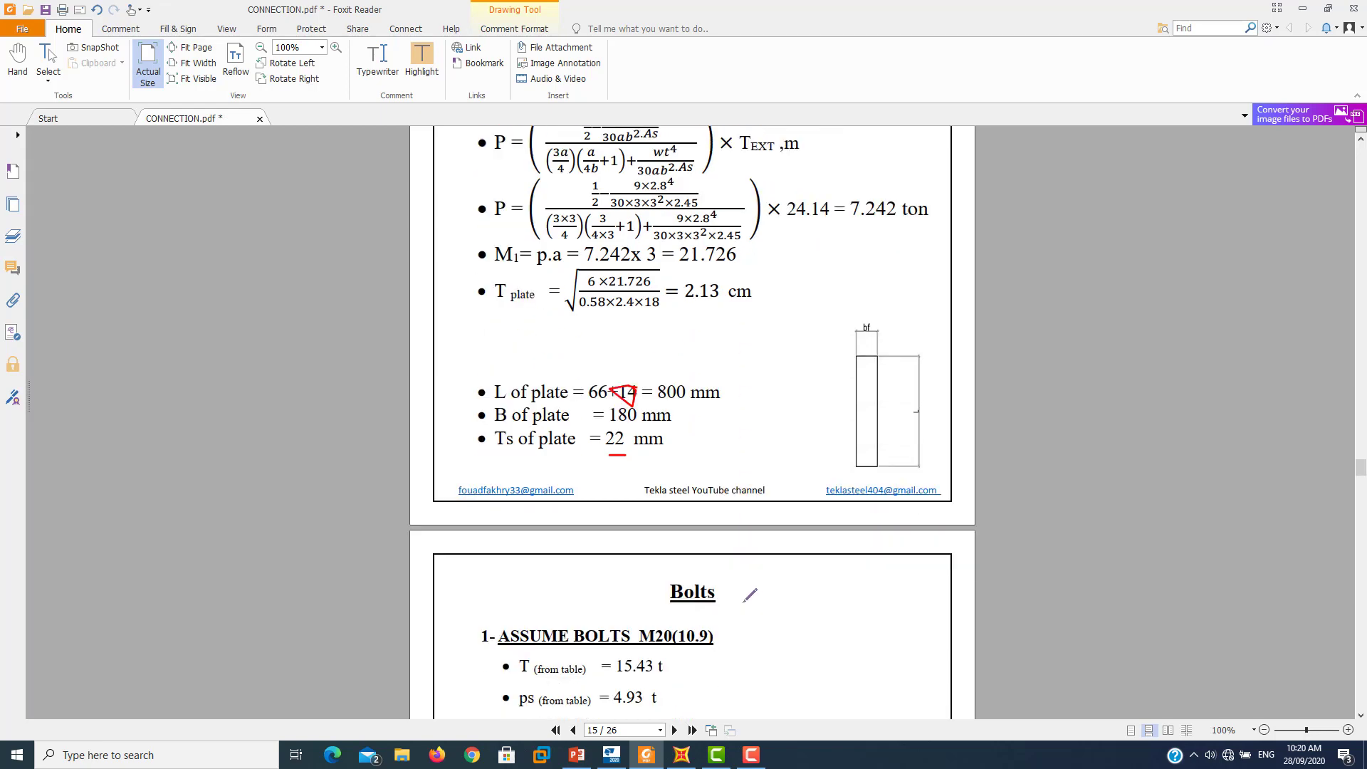
scroll(750, 594, down, 3)
scroll(751, 594, down, 1)
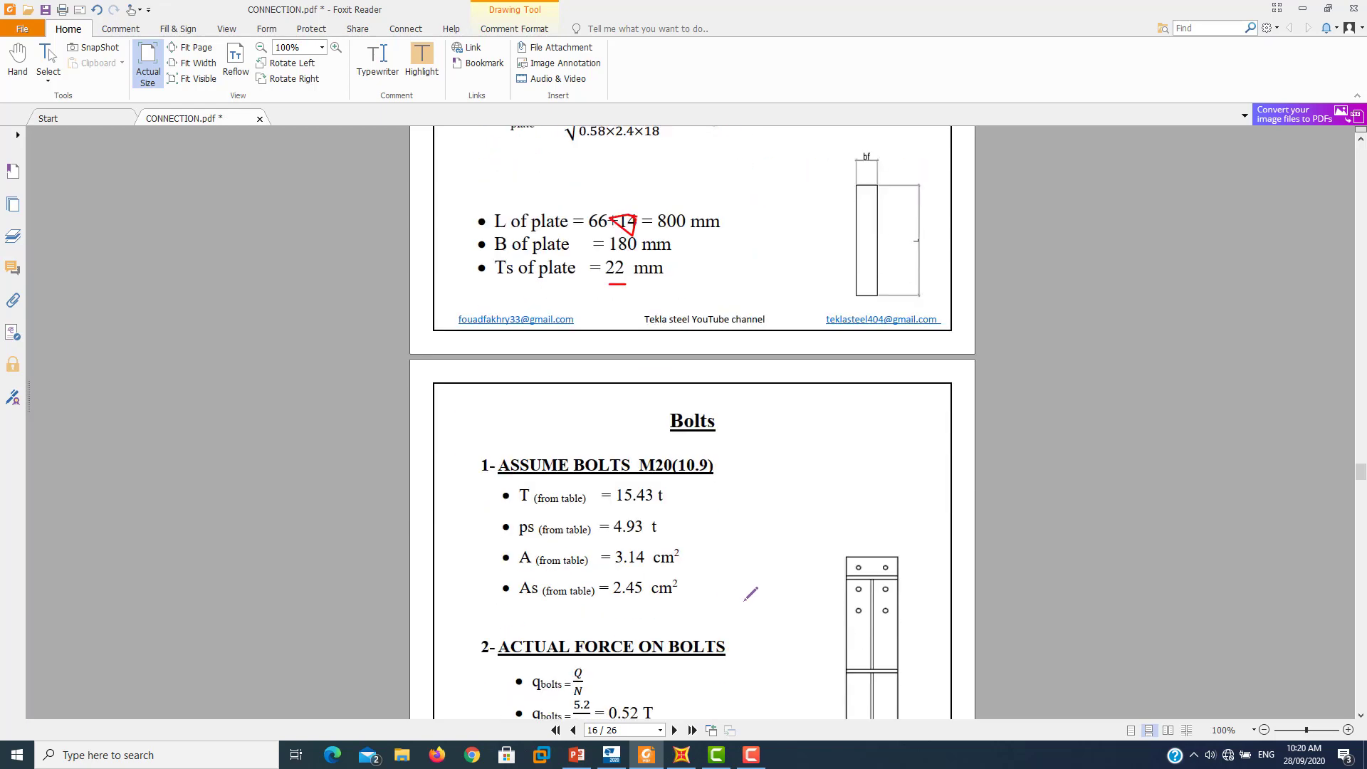
scroll(751, 594, down, 3)
scroll(750, 594, down, 3)
scroll(751, 594, down, 3)
scroll(751, 594, down, 1)
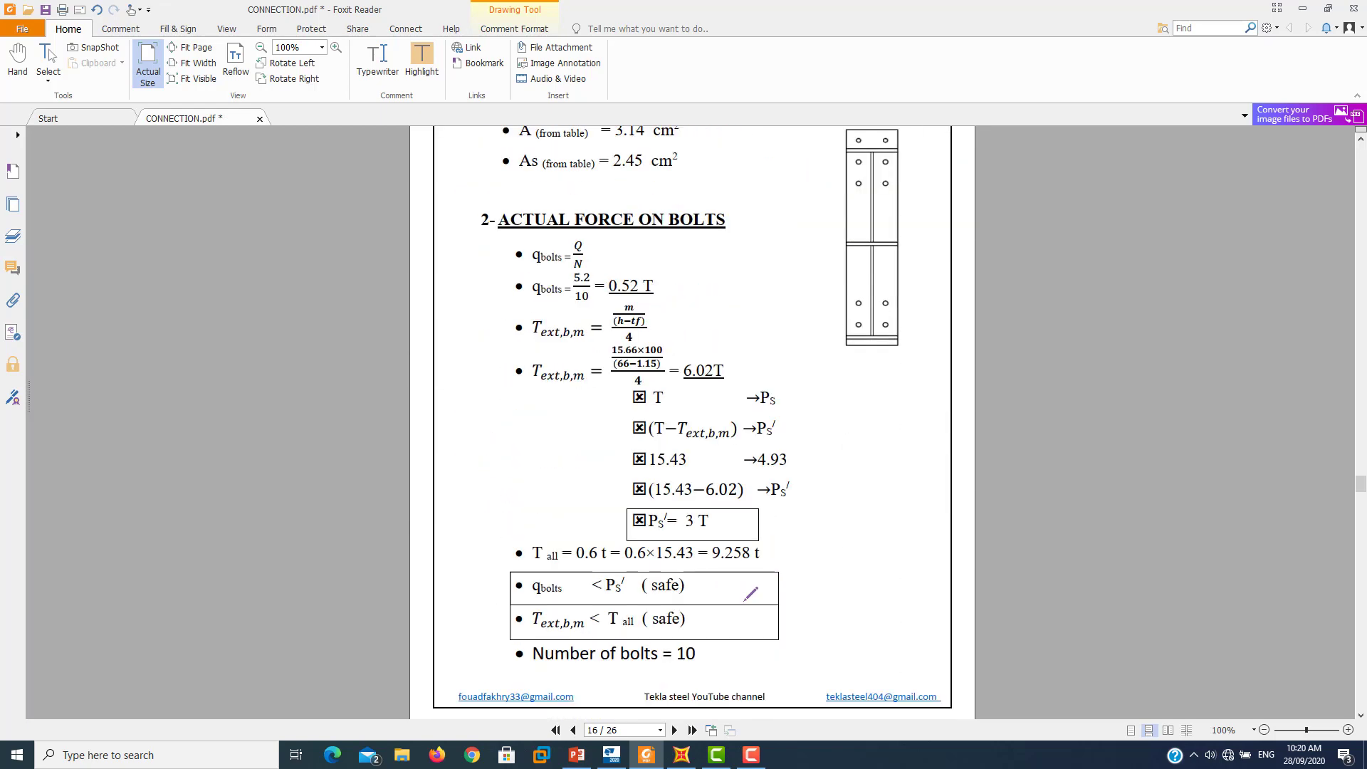
scroll(750, 594, down, 2)
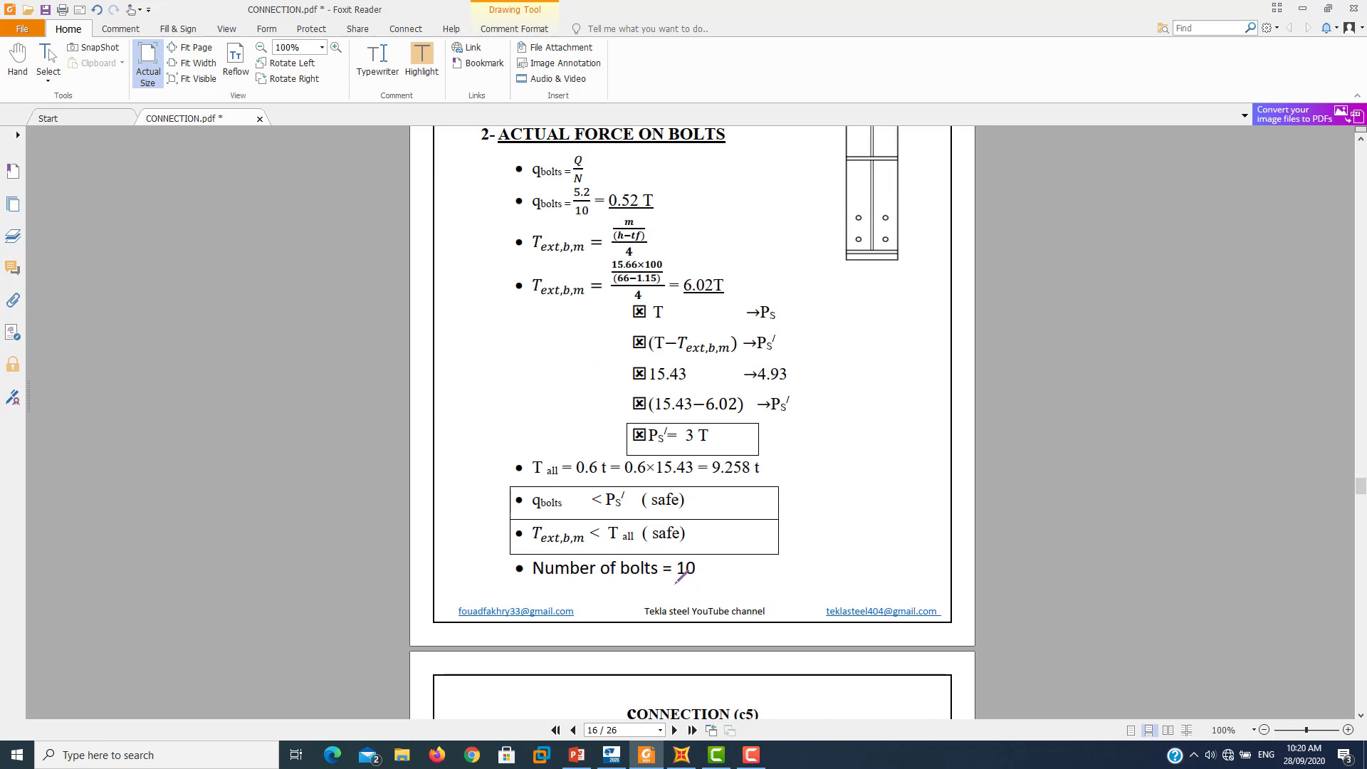
scroll(681, 577, down, 2)
scroll(682, 576, down, 2)
scroll(681, 576, down, 2)
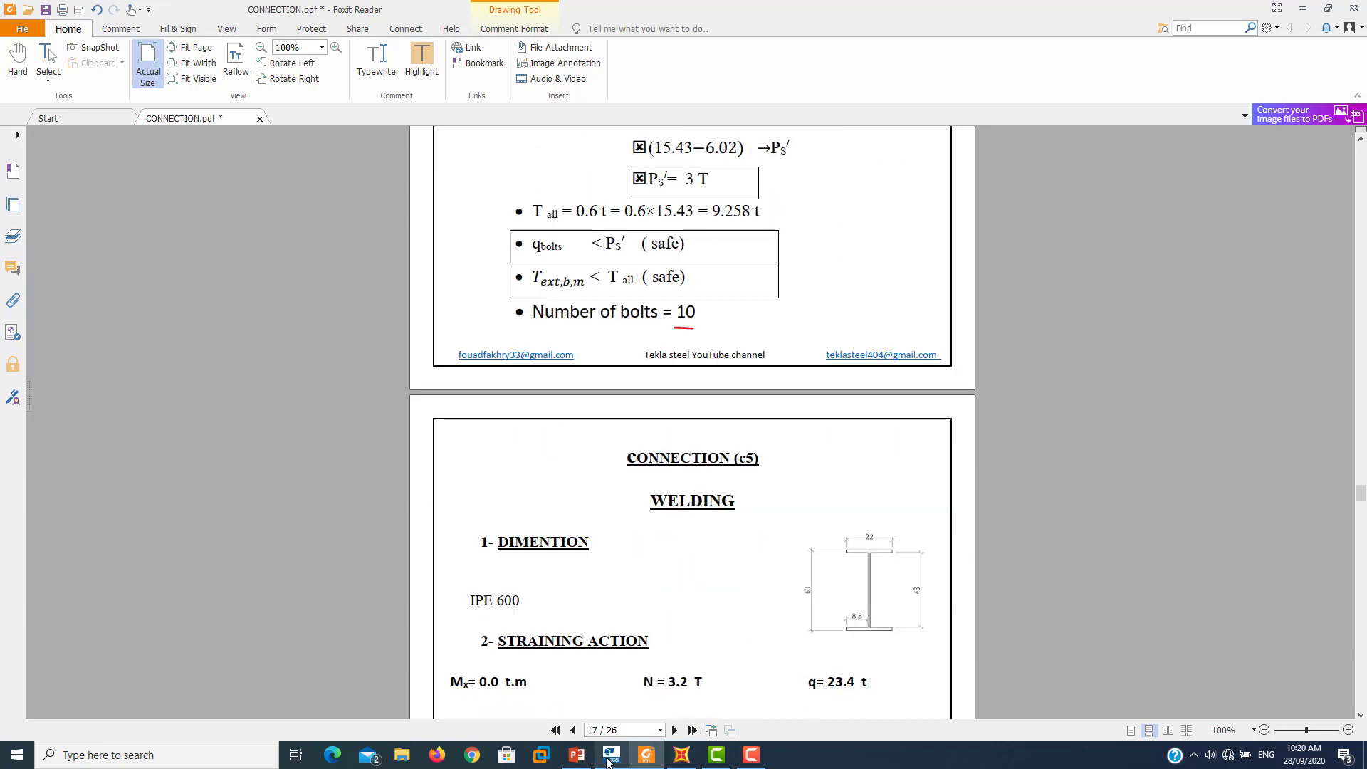
click(694, 761)
- Fit the X-Z Plane @ Y=21 view, select the horizontal beam, then return to CONNECTION.pdf
scroll(843, 500, up, 3)
scroll(957, 382, up, 3)
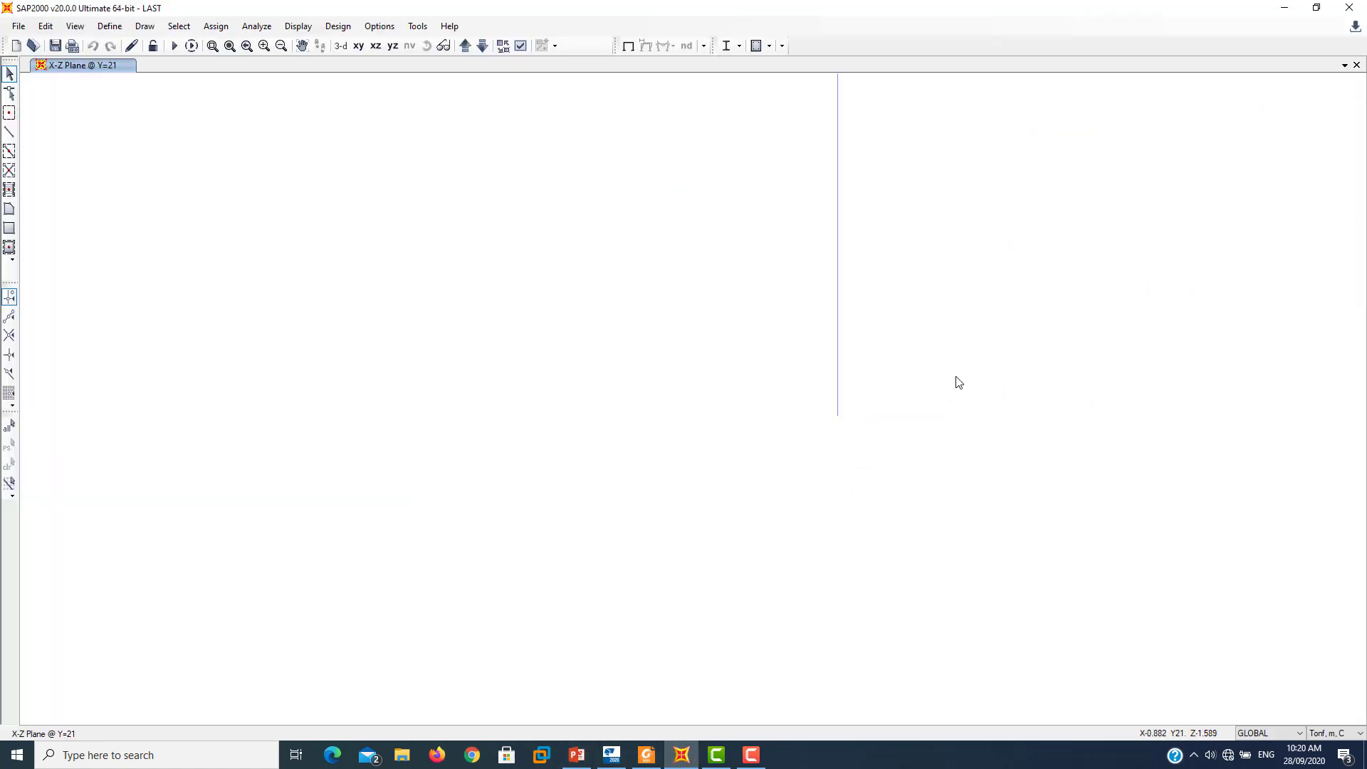
scroll(557, 523, down, 3)
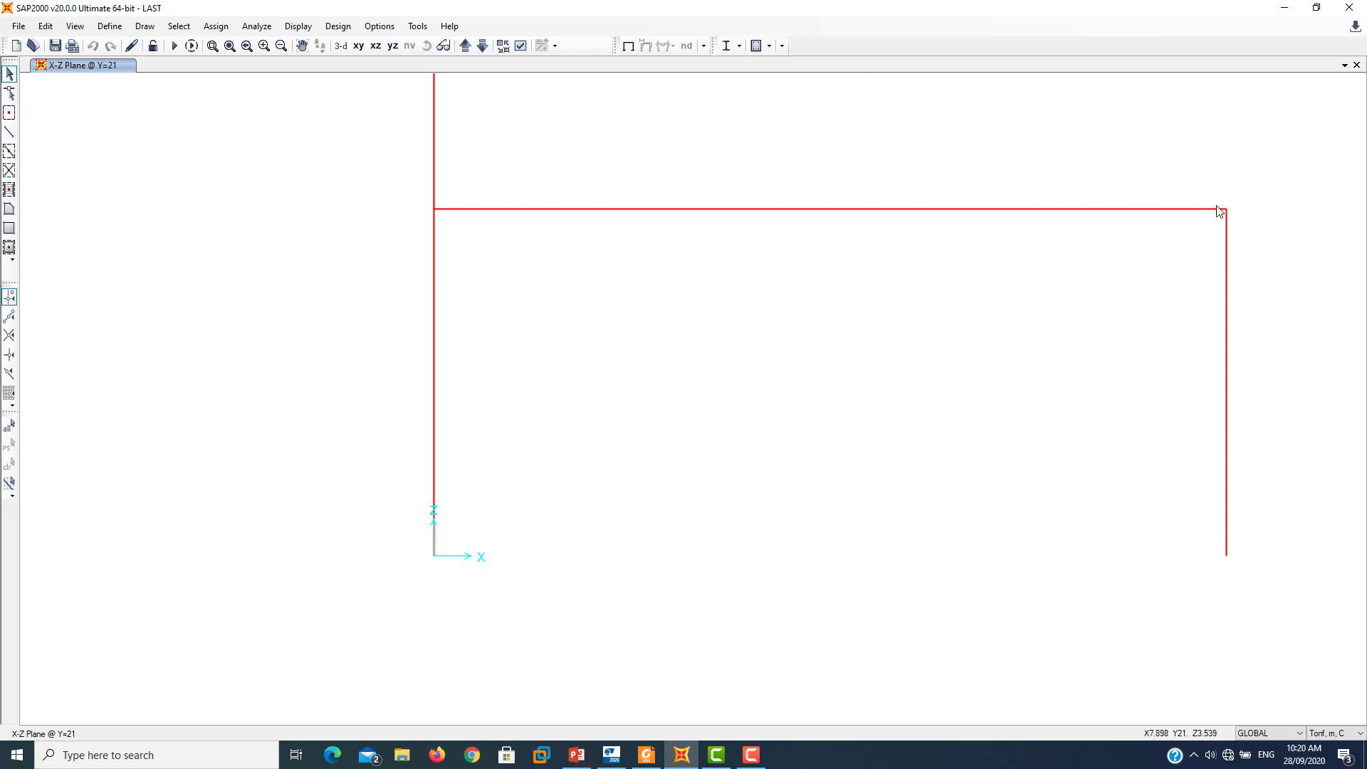
click(584, 211)
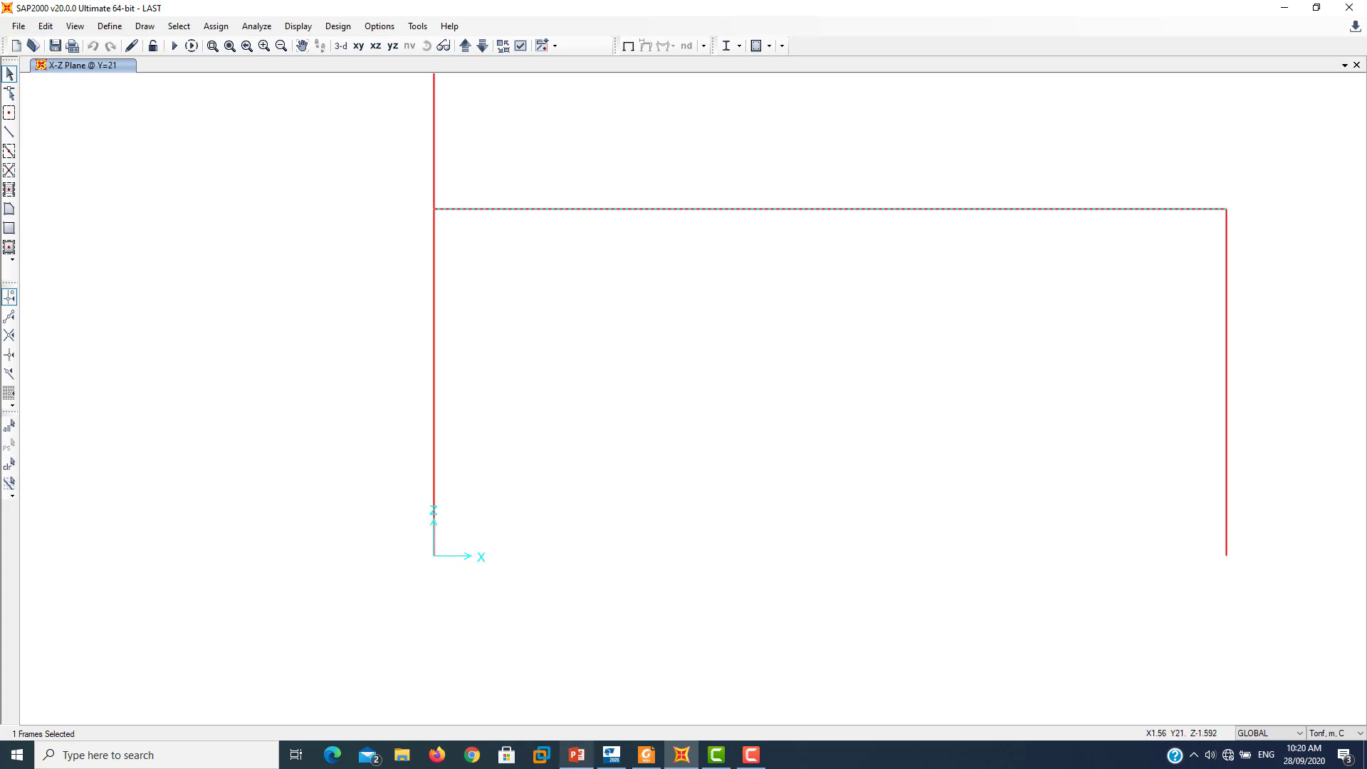
mouse_move(645, 755)
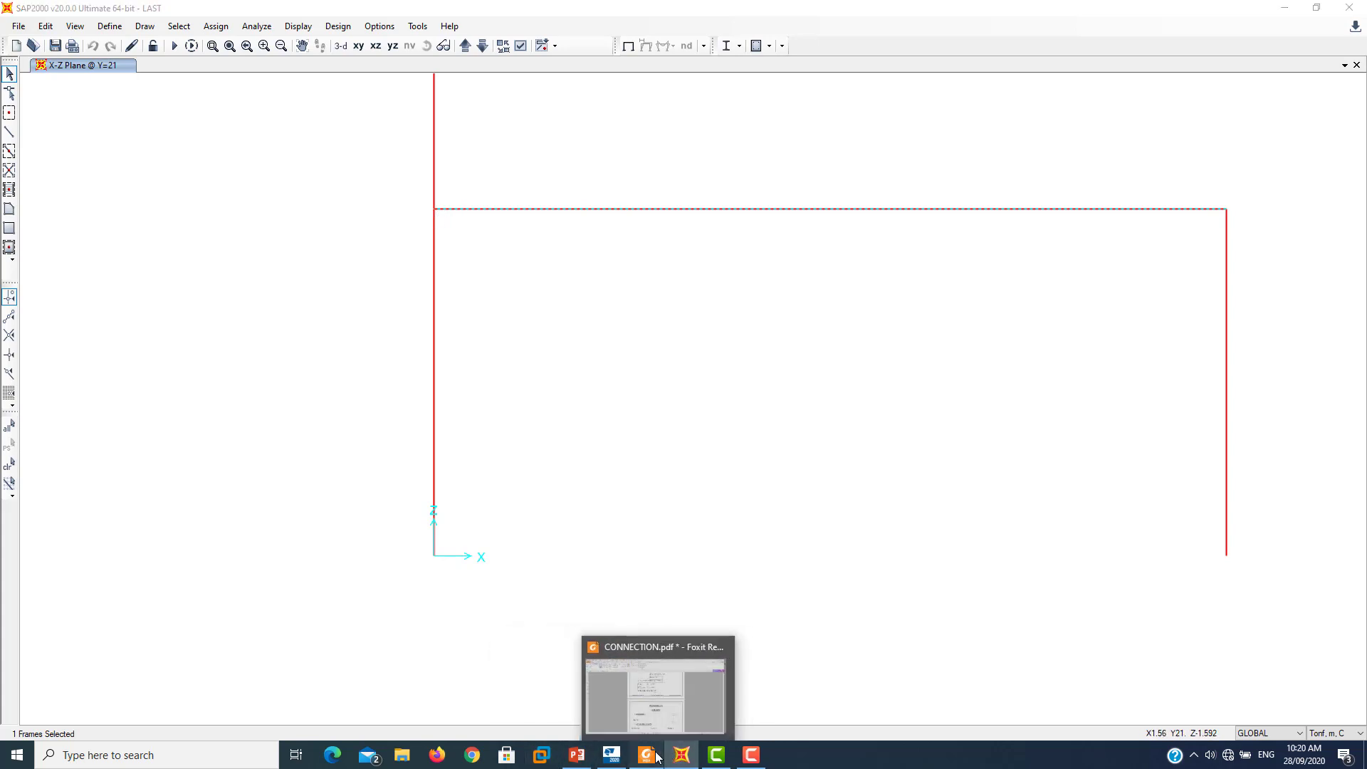
click(657, 757)
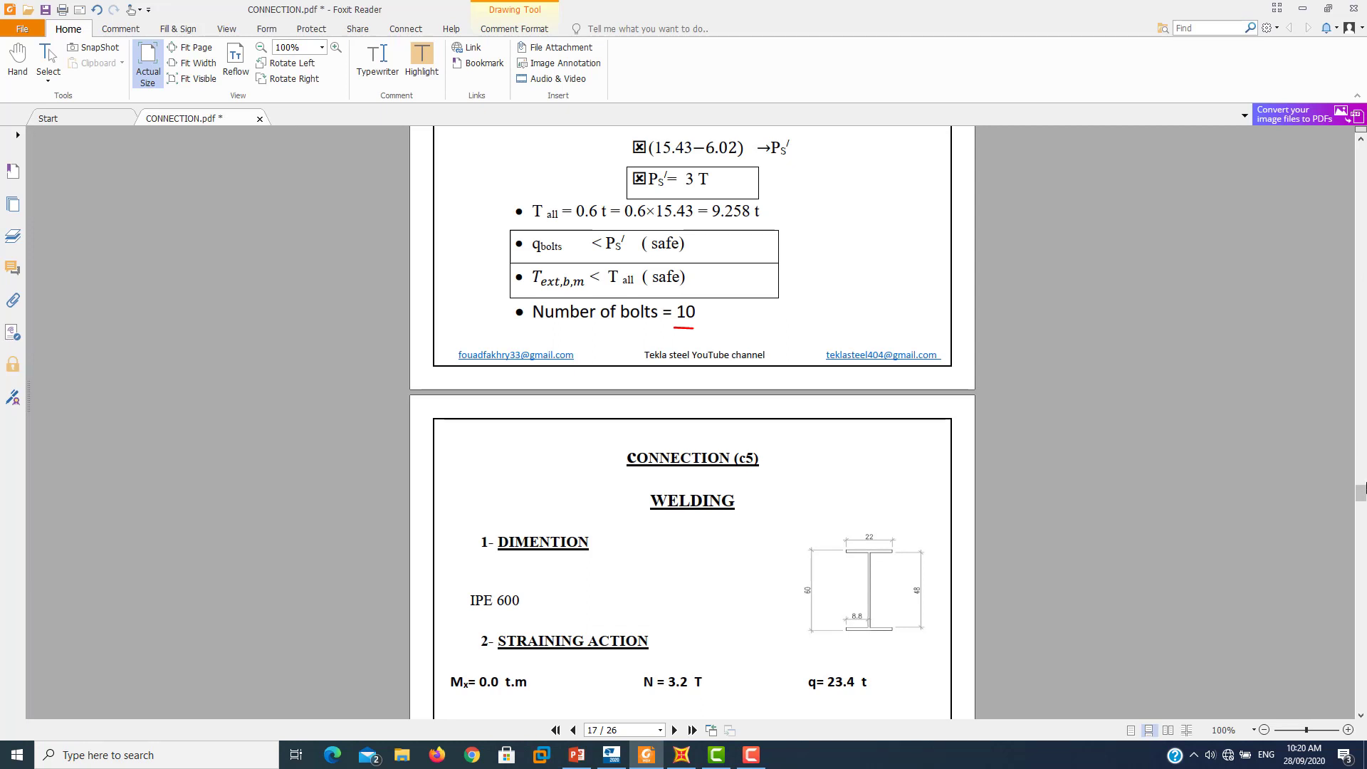
- Jump to the page 26 frame drawing, then drag back up to page 18 (c6 welding)
scroll(1362, 598, up, 8)
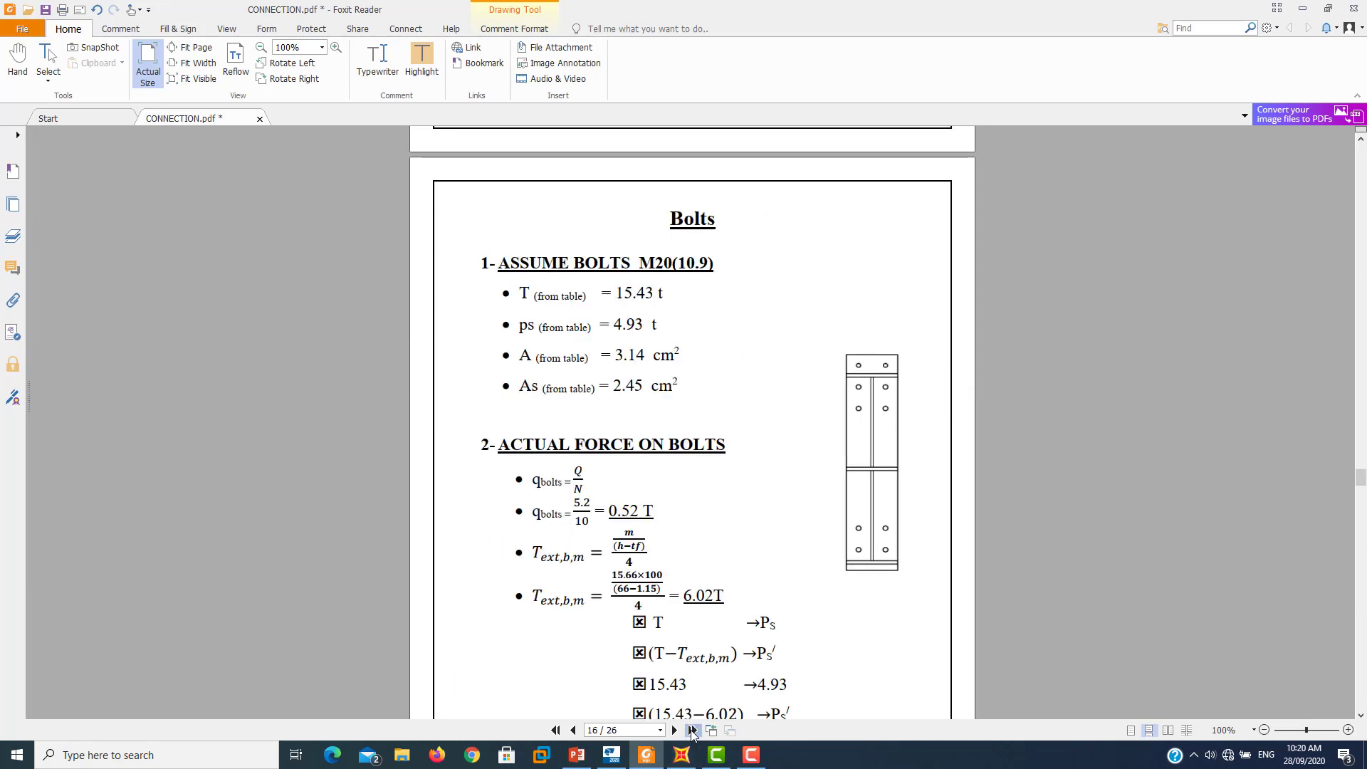
click(692, 730)
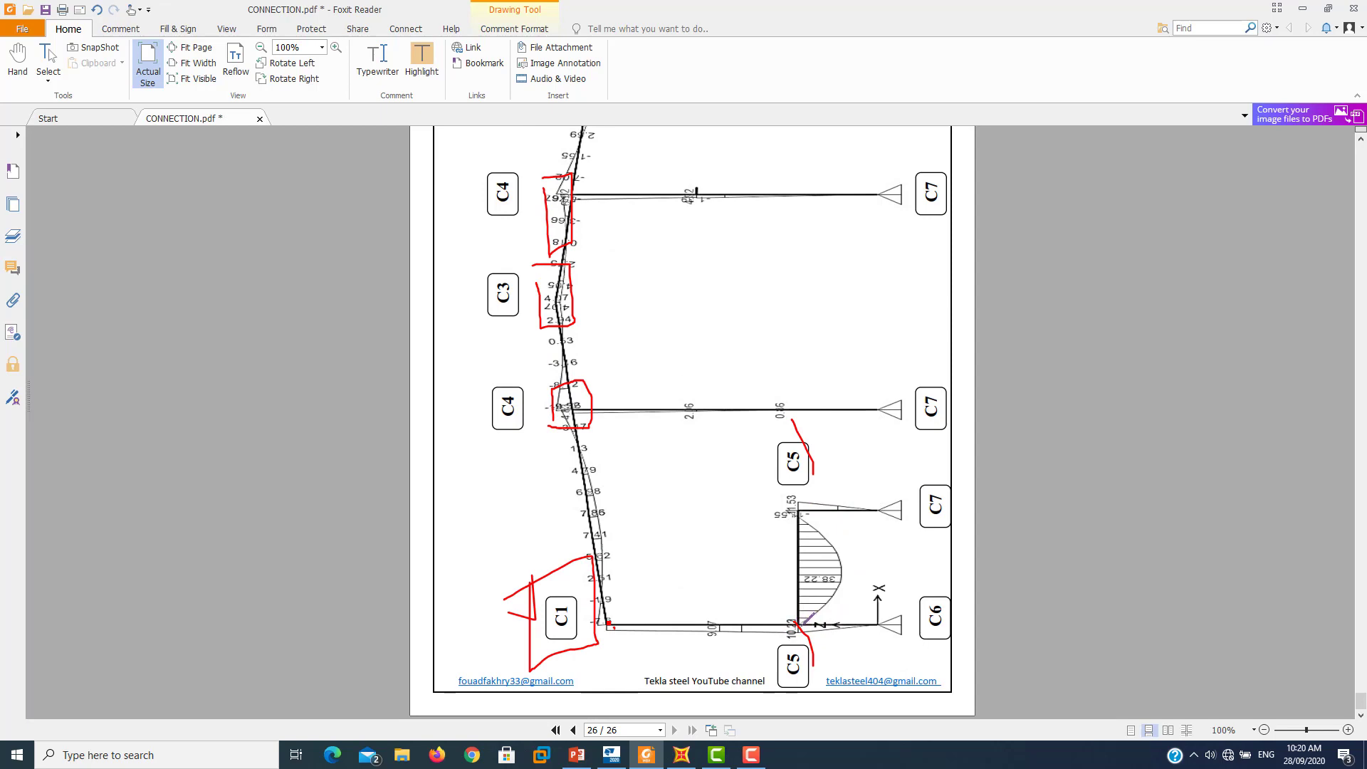
scroll(839, 539, up, 5)
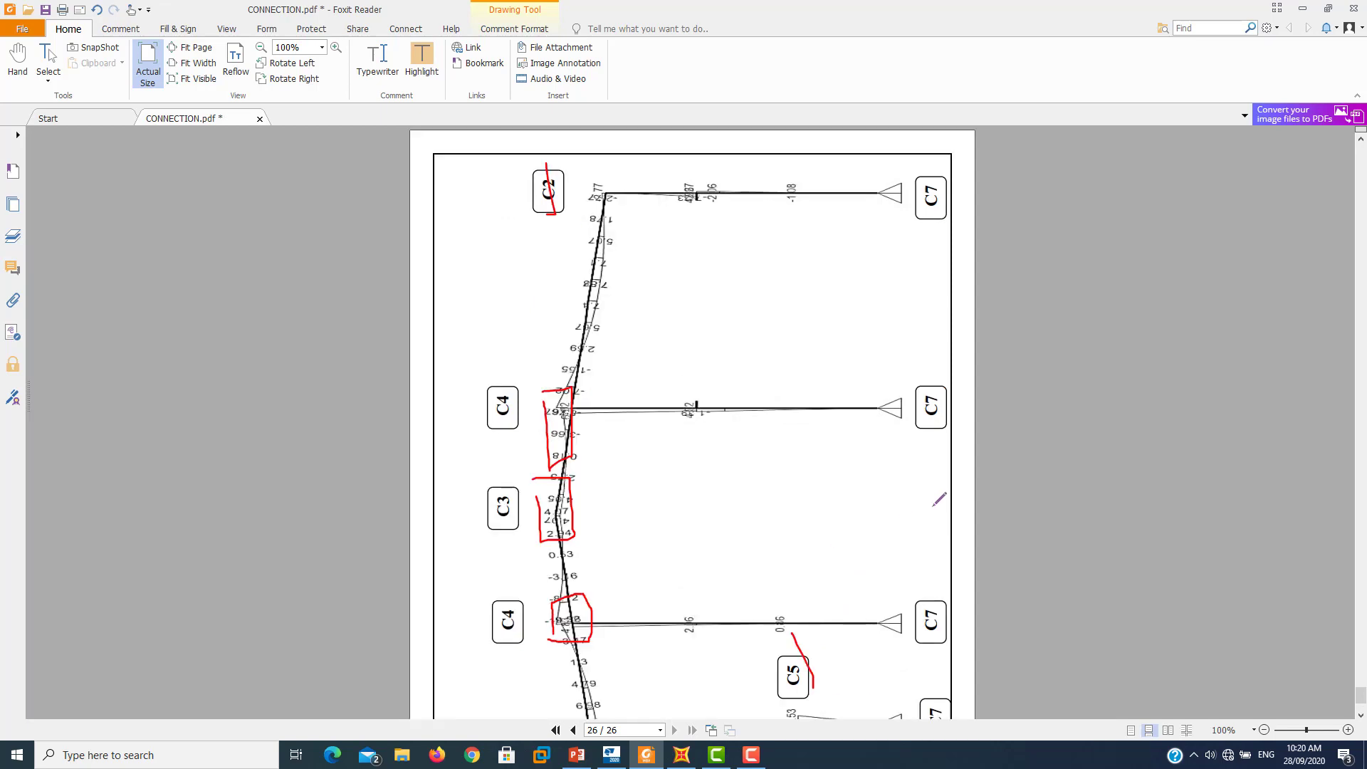
scroll(940, 489, up, 1)
mouse_move(1361, 689)
mouse_down()
mouse_move(1361, 493)
mouse_move(1361, 514)
mouse_up()
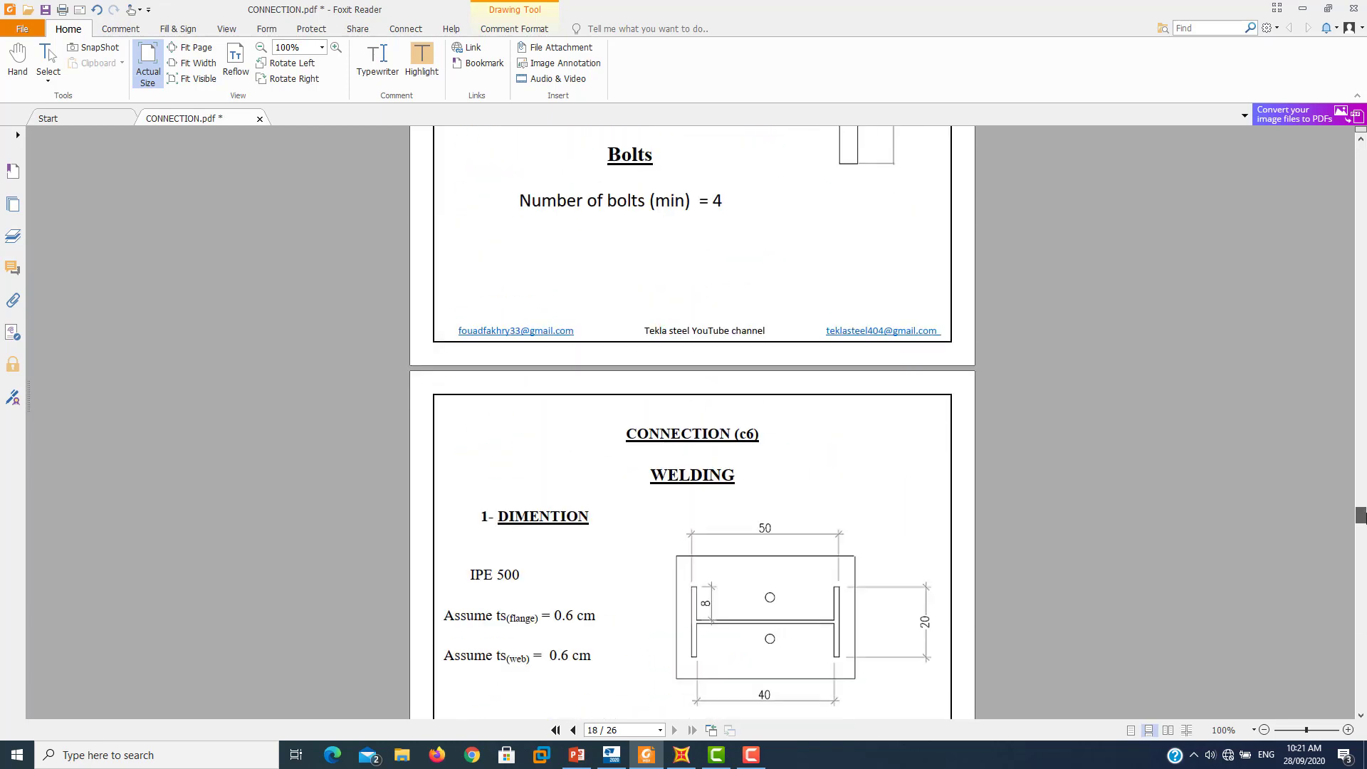
- Underline IPE 600 and the zero moment, cross out its t.m unit, and tick the 0.6 cm welds
scroll(843, 515, up, 2)
scroll(847, 513, up, 1)
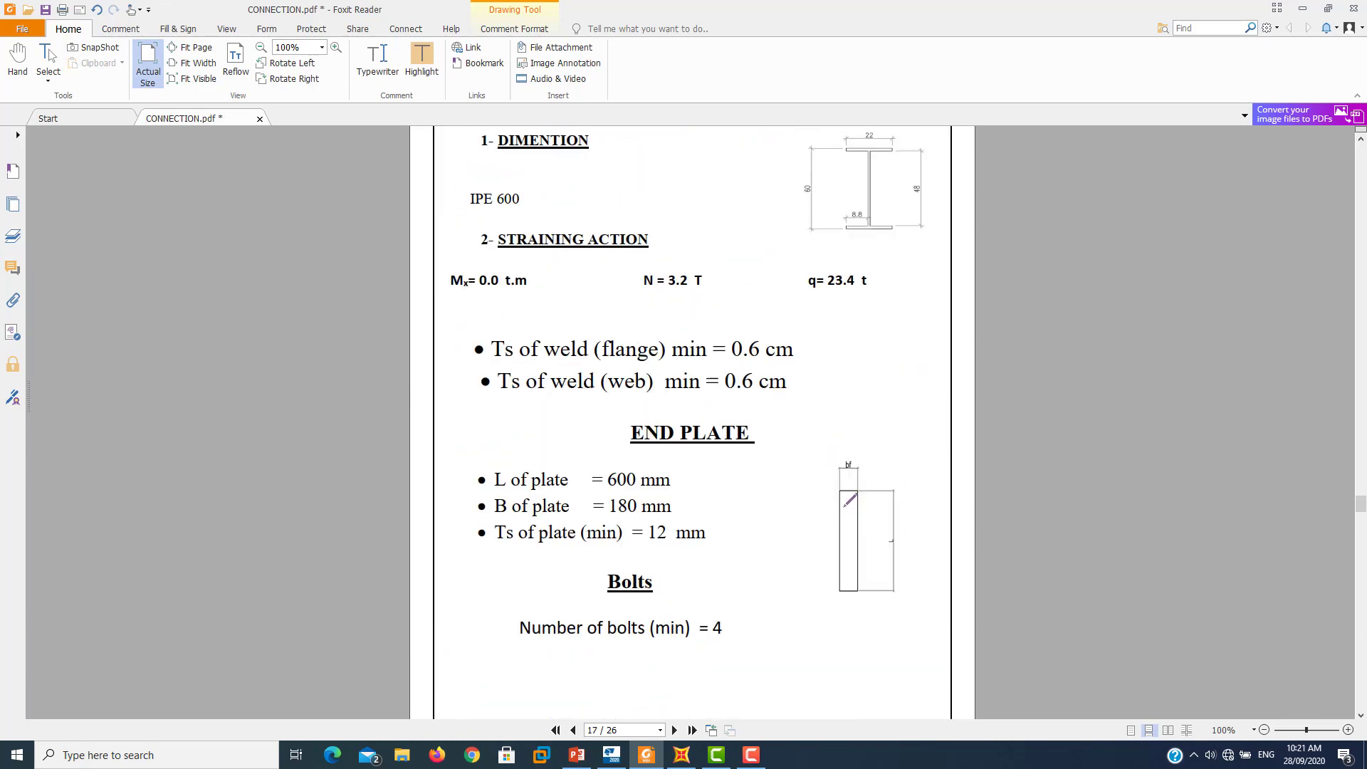
scroll(851, 498, up, 3)
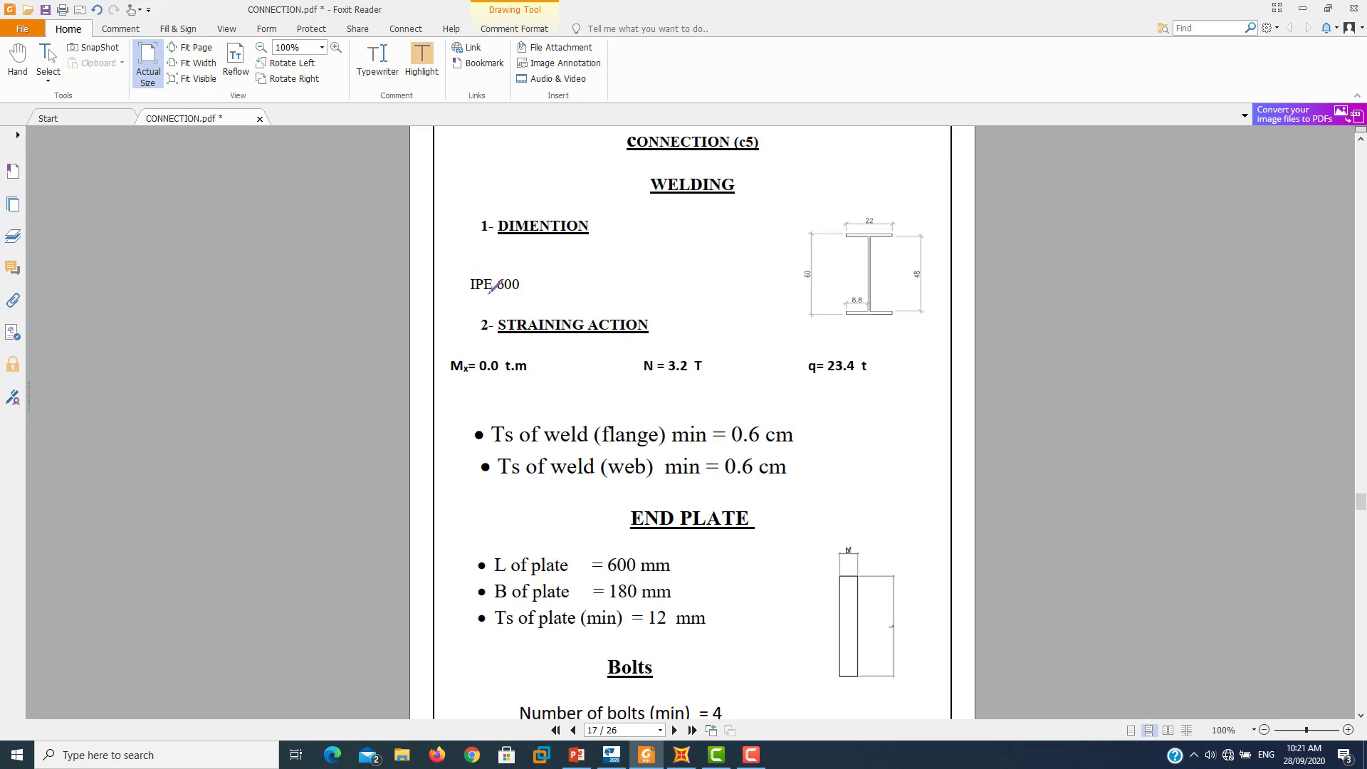
drag(467, 297, 547, 296)
drag(498, 380, 450, 381)
drag(525, 355, 486, 400)
drag(504, 414, 517, 422)
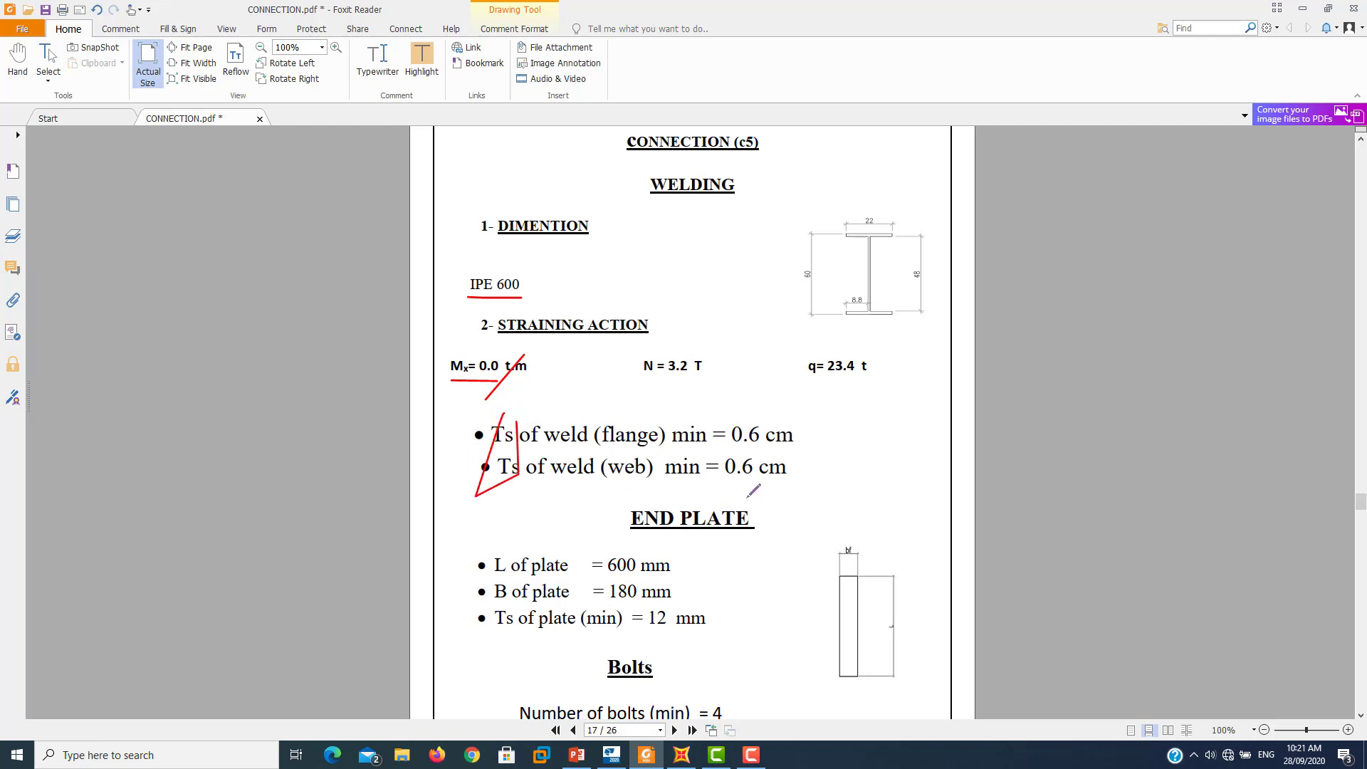
- Underline the 600×180×12 mm plate and the 4 bolts, then bring up the PowerPoint slides
scroll(839, 475, down, 1)
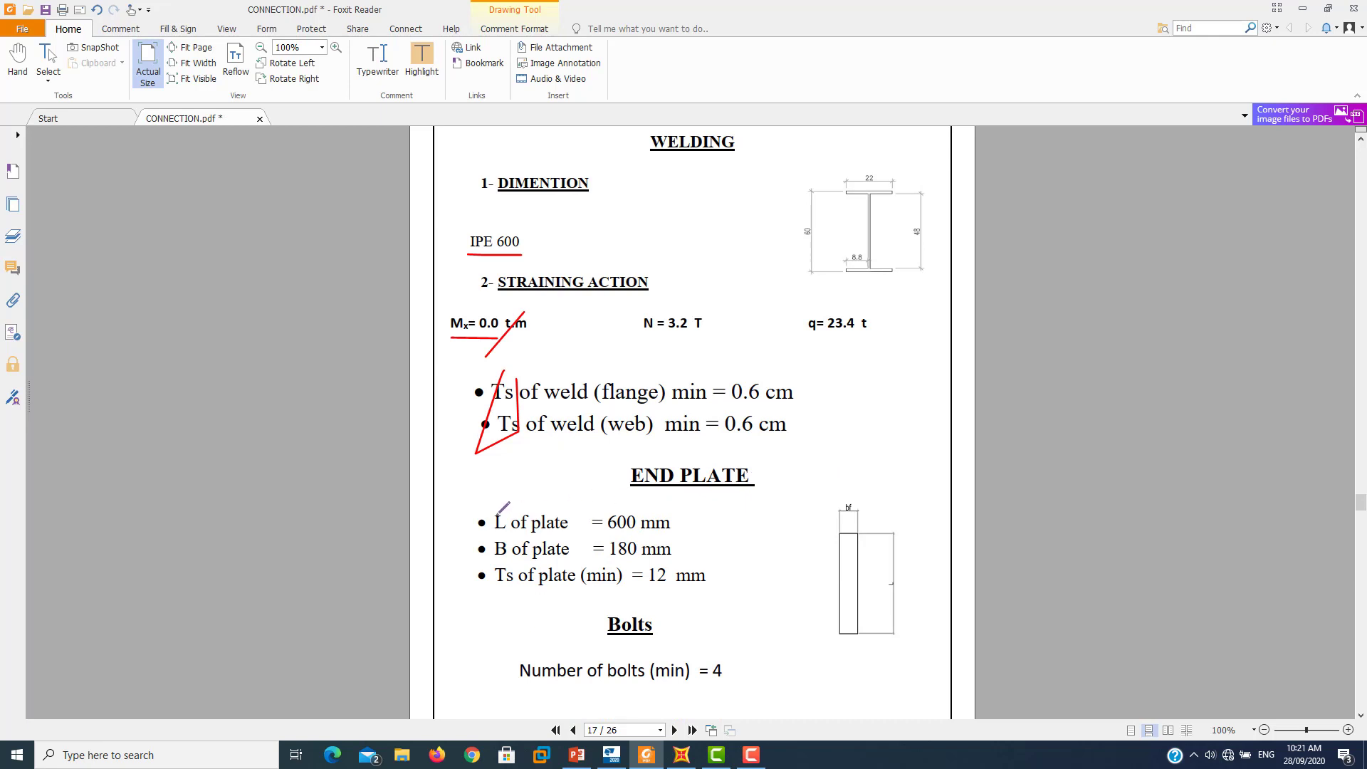
mouse_move(613, 533)
mouse_down()
mouse_move(654, 531)
mouse_move(669, 565)
mouse_up()
drag(539, 605, 660, 600)
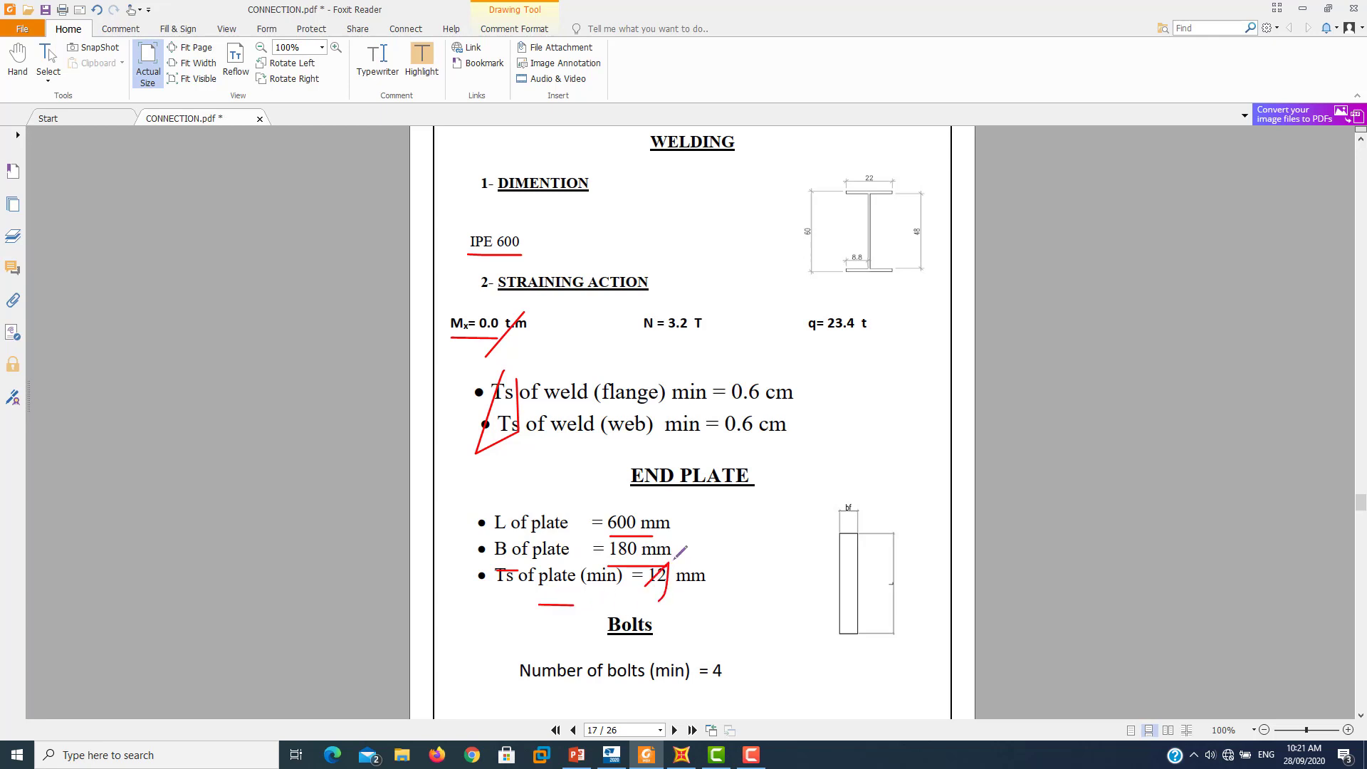
scroll(675, 557, down, 1)
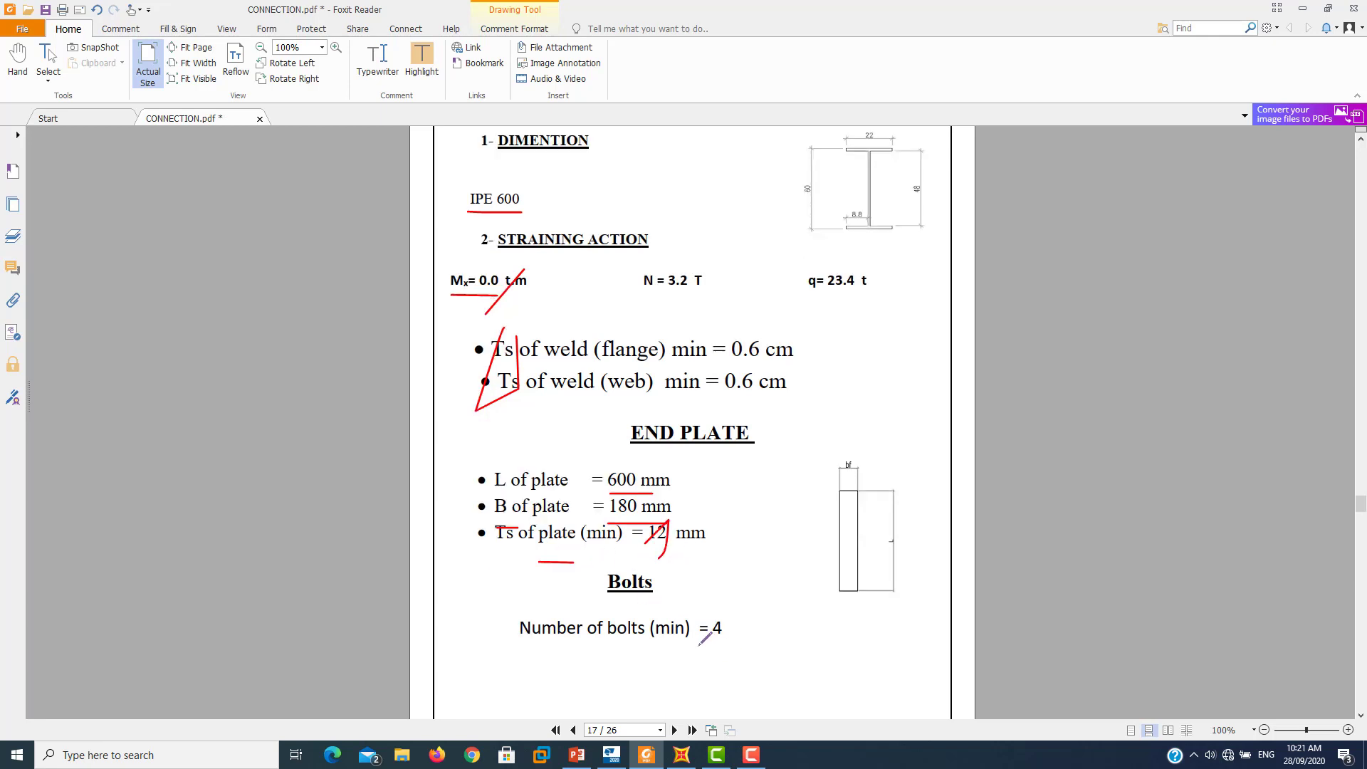
drag(694, 646, 703, 643)
scroll(728, 639, down, 5)
scroll(739, 632, down, 3)
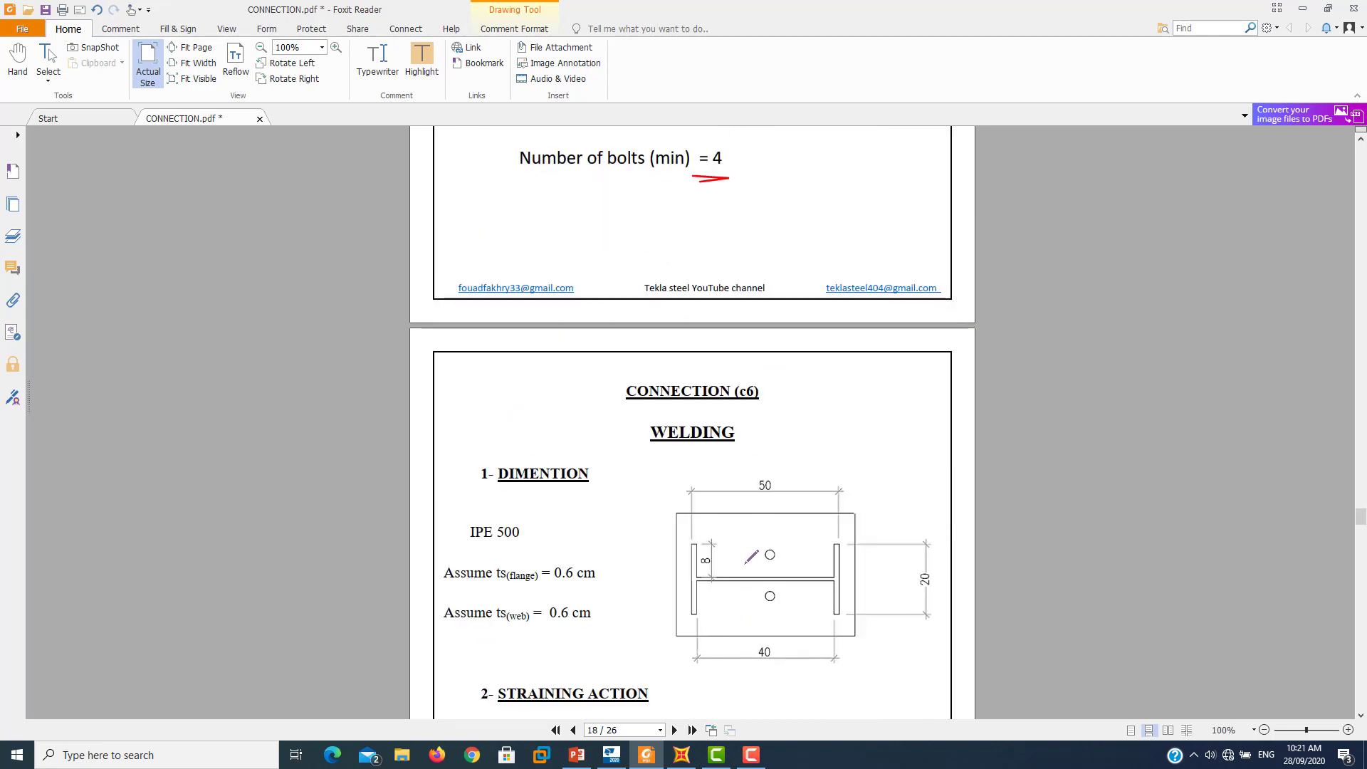
scroll(780, 435, down, 1)
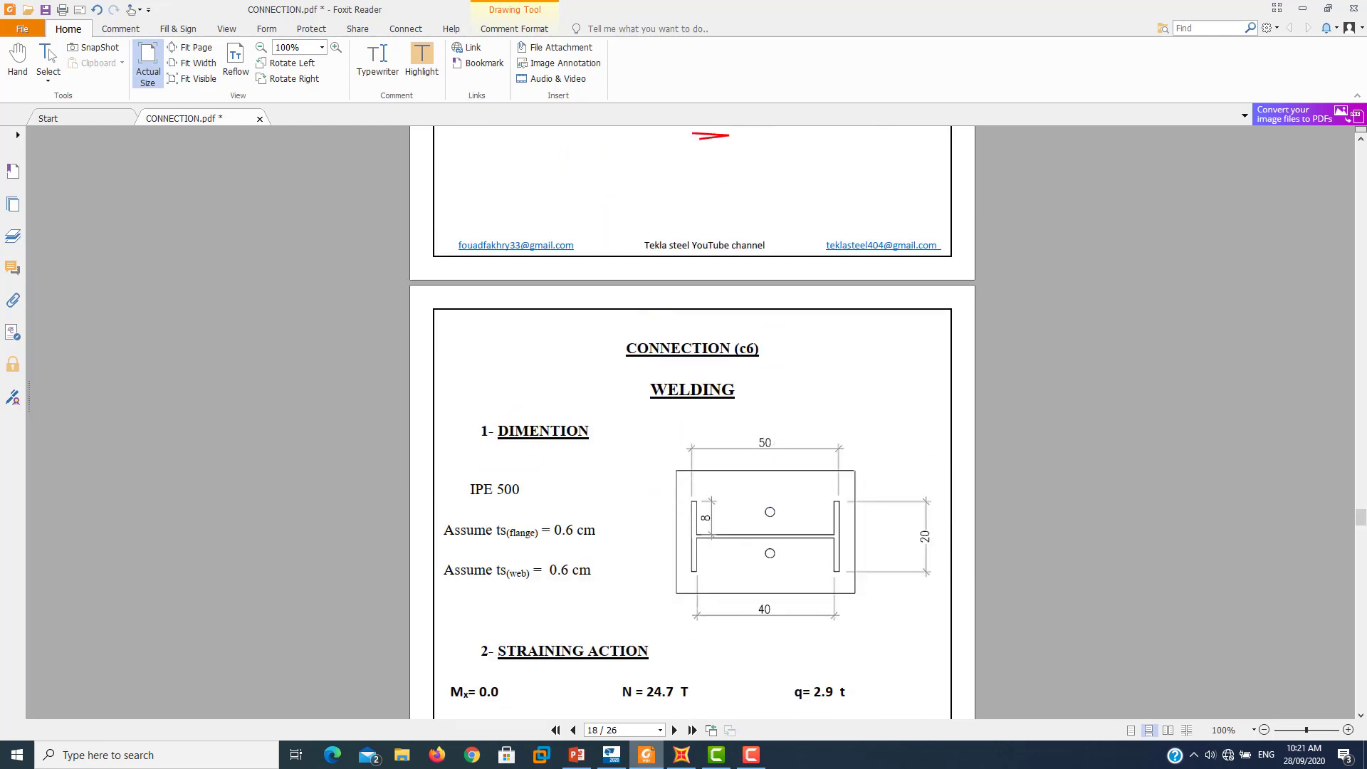
click(577, 756)
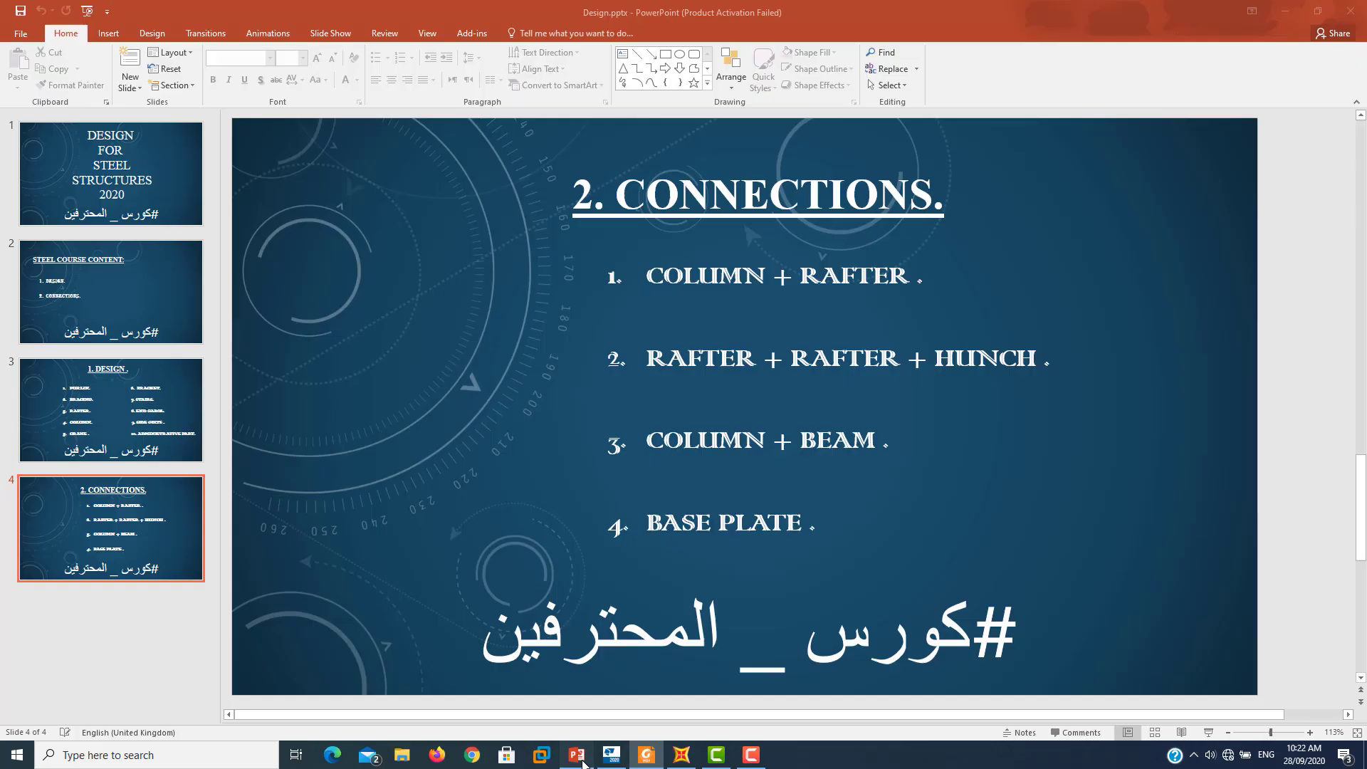
- Return to the Tekla model and orbit around the column base plate, using it as the rotation centre
click(612, 755)
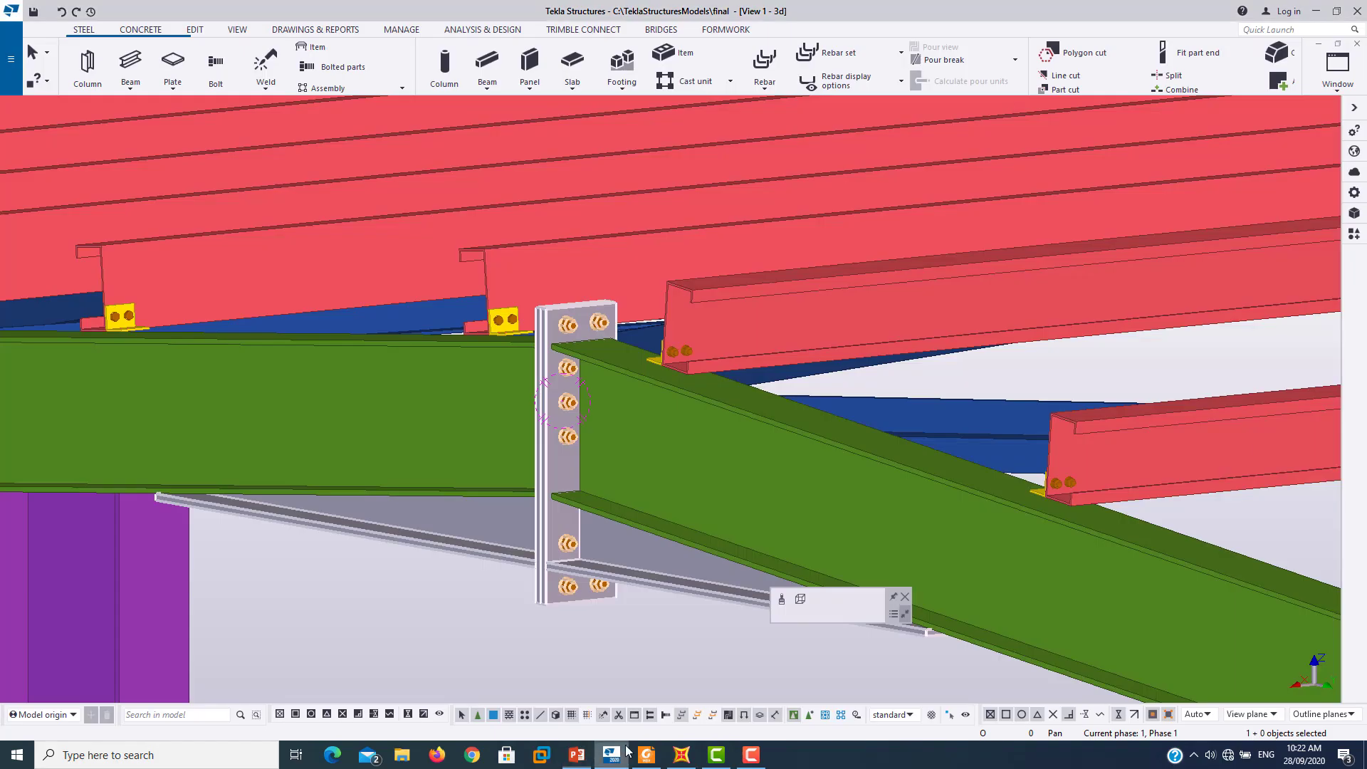
scroll(298, 689, down, 3)
scroll(298, 689, down, 3)
scroll(456, 613, up, 3)
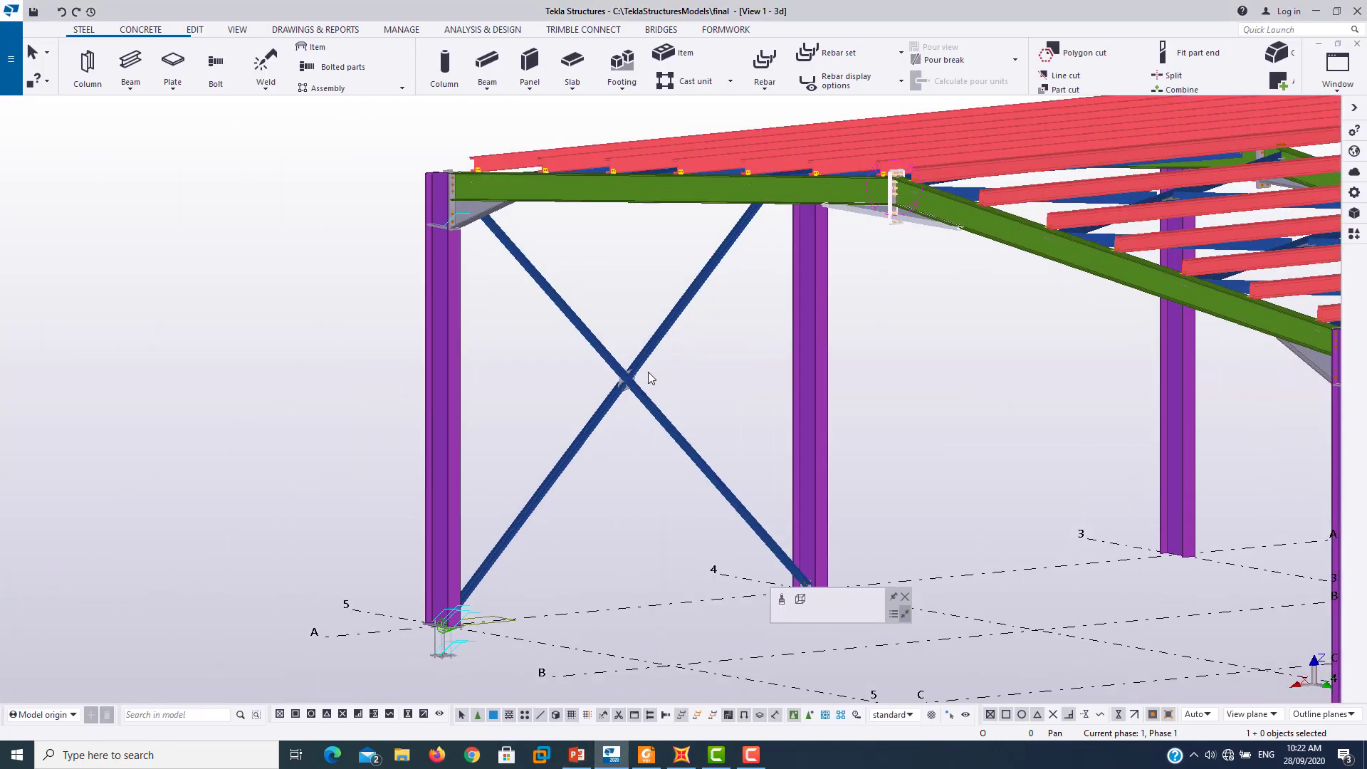
scroll(463, 599, up, 5)
scroll(464, 599, up, 2)
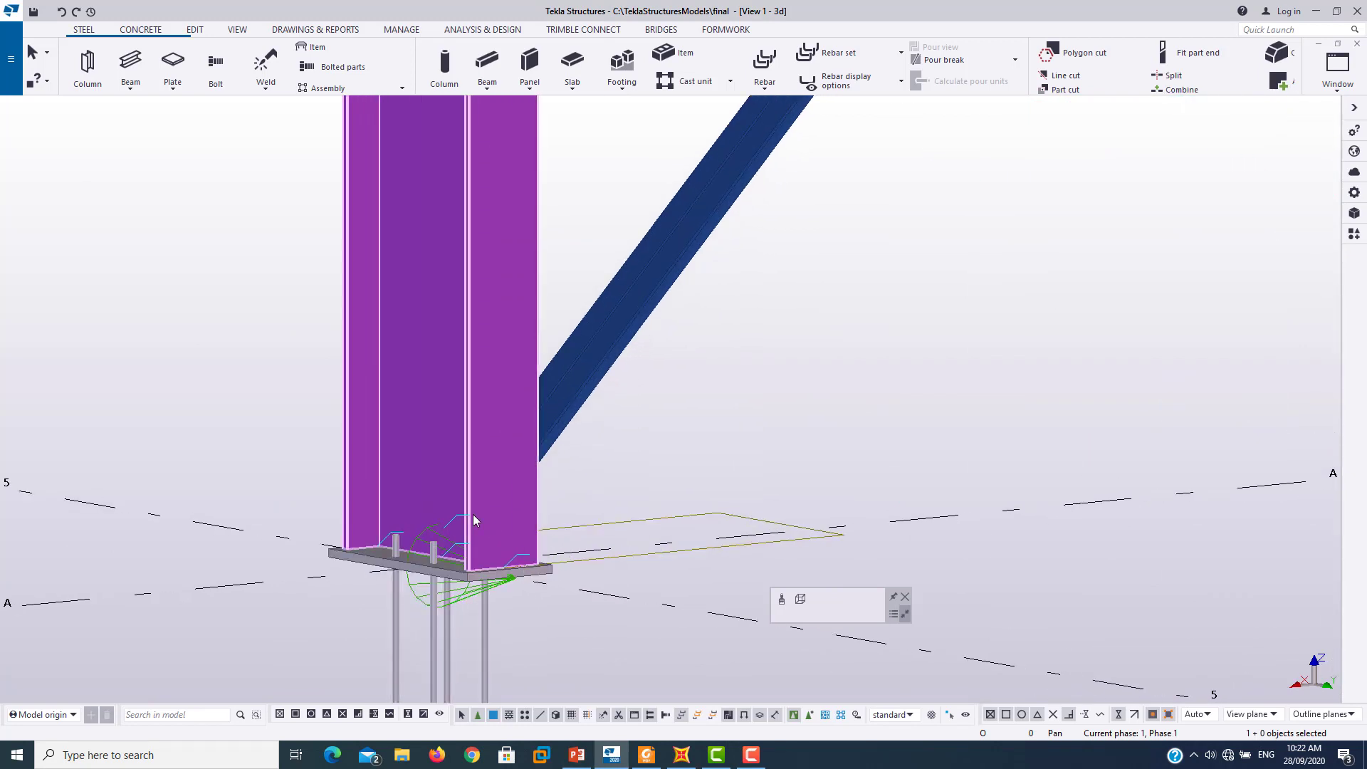
key(v)
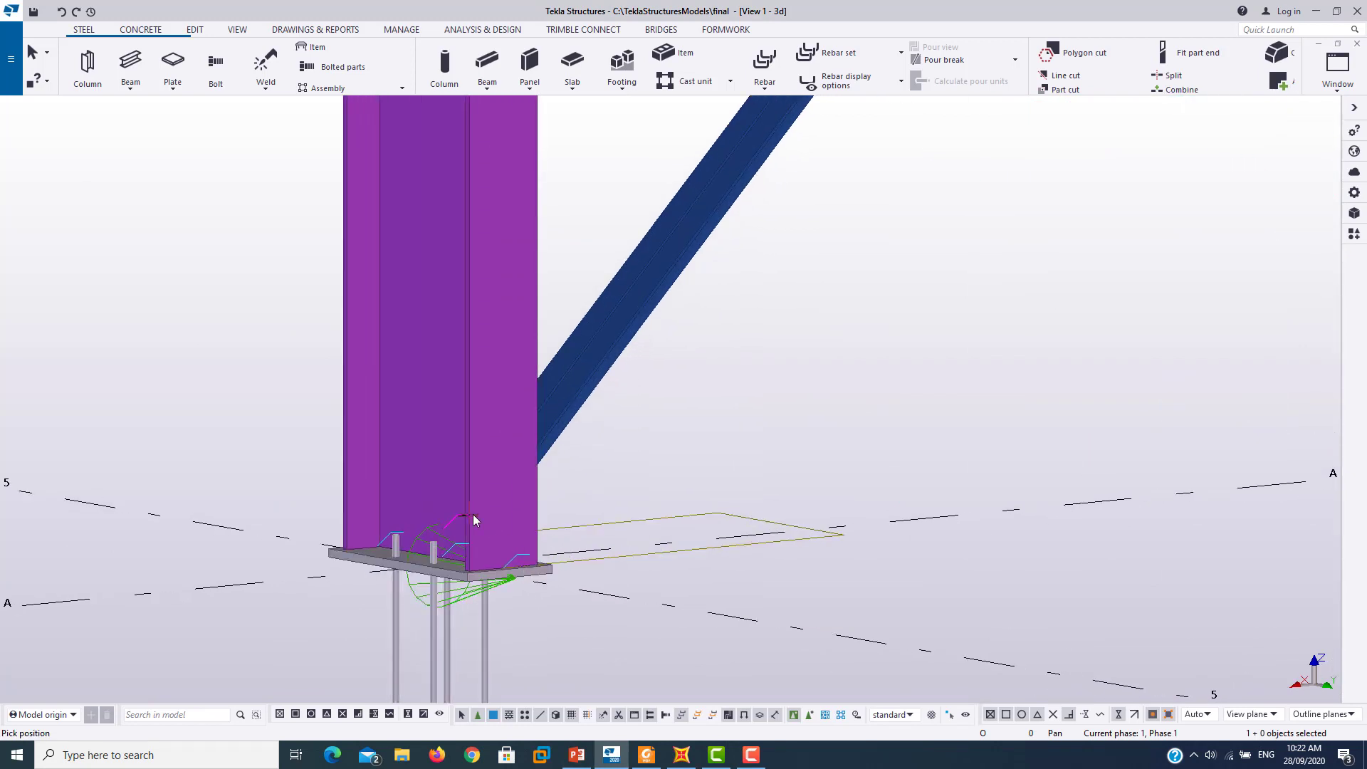
click(425, 538)
scroll(548, 517, down, 1)
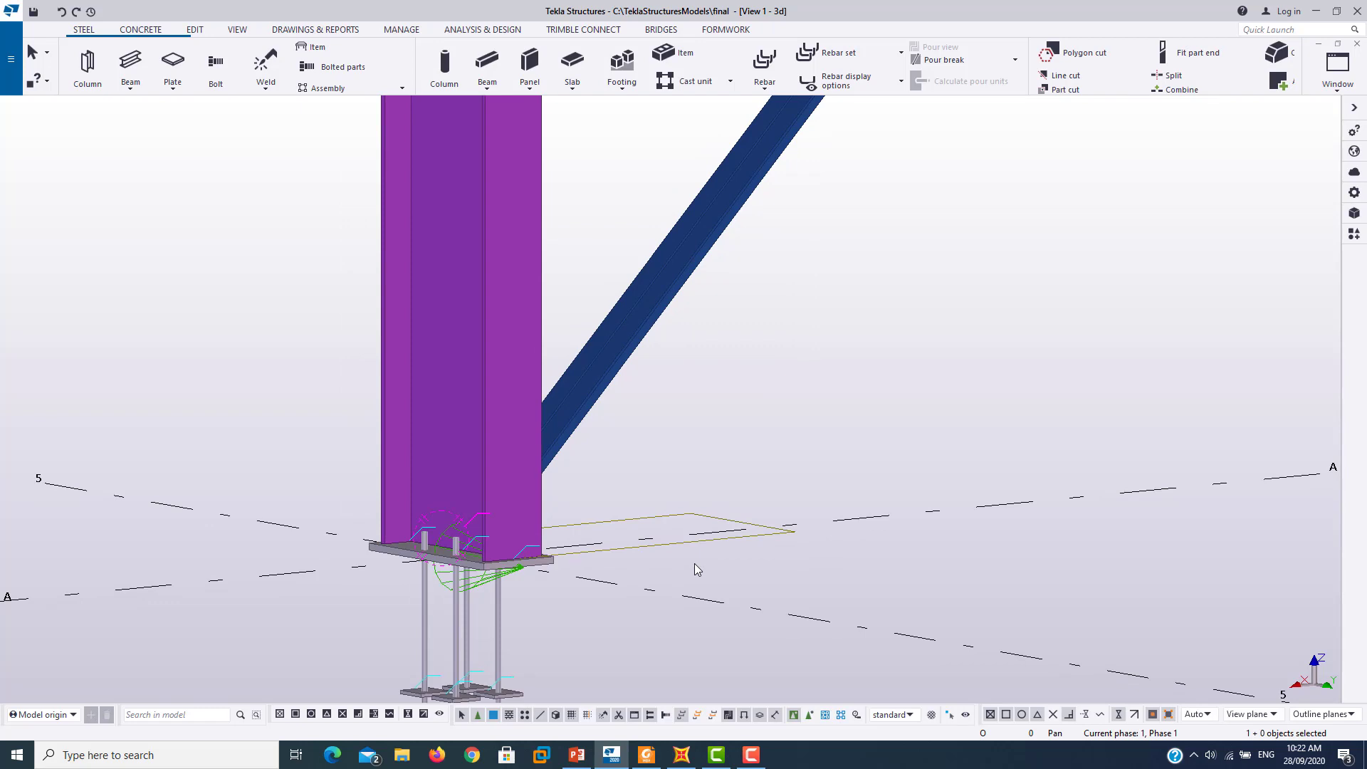
mouse_move(695, 566)
mouse_down()
mouse_move(603, 688)
mouse_move(304, 644)
mouse_move(644, 543)
mouse_move(600, 567)
mouse_up()
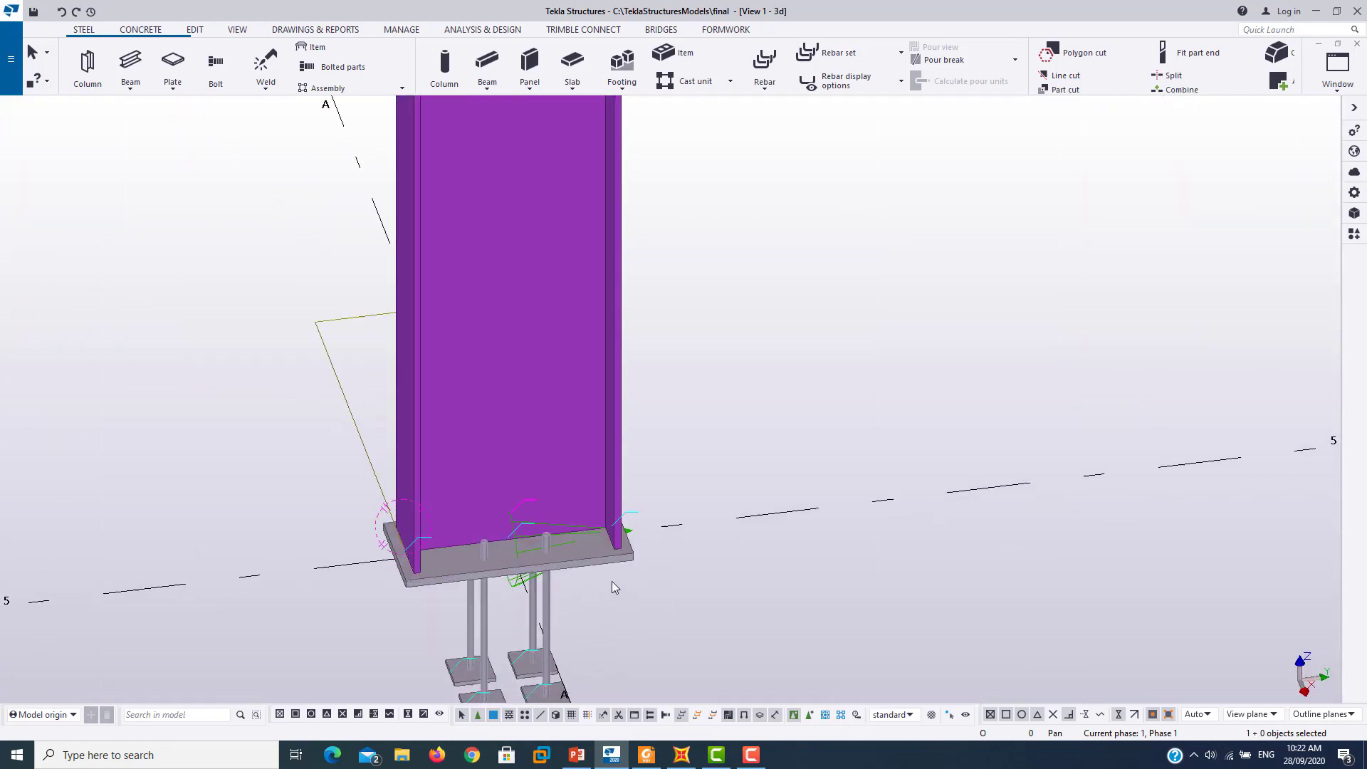
- Bring the anchor bolts into view, select the base plate connection, then return to CONNECTION.pdf page 18
scroll(521, 549, up, 1)
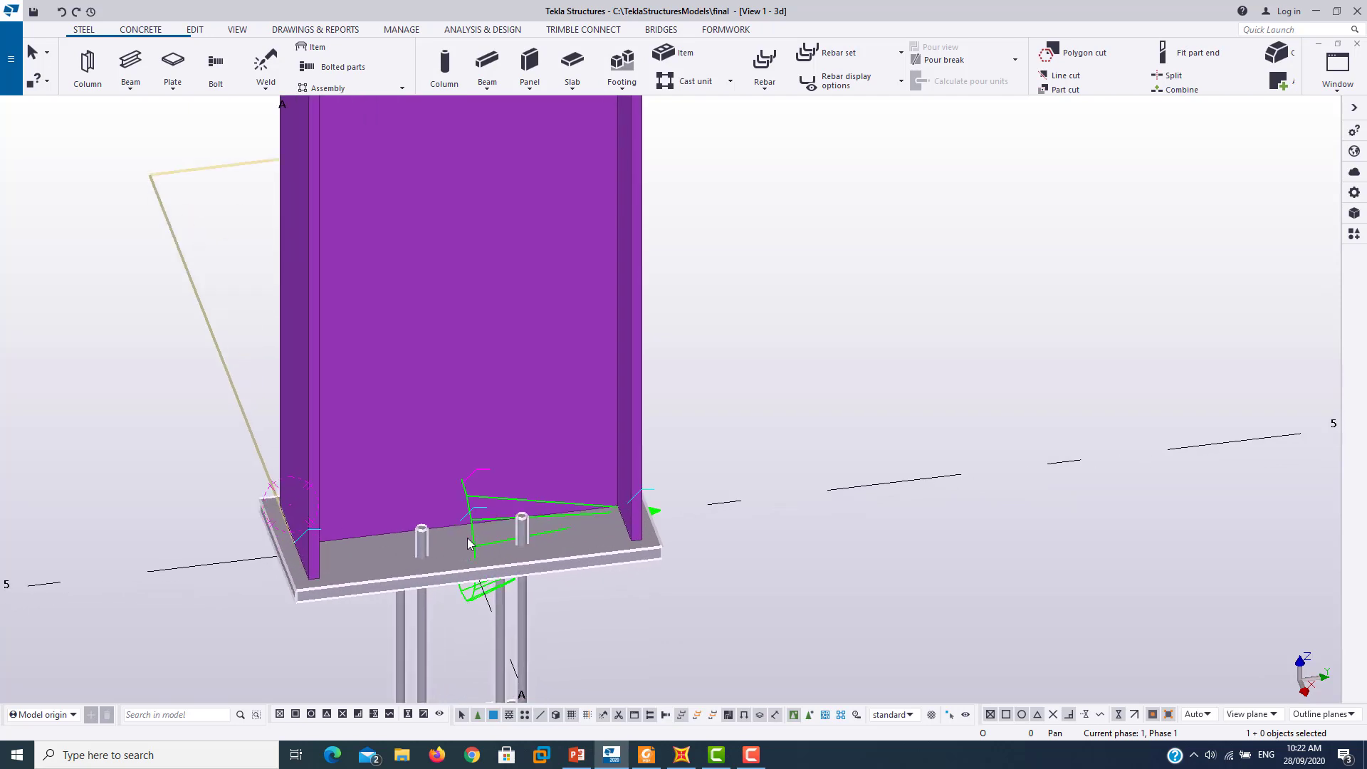
scroll(467, 543, down, 1)
drag(468, 543, 450, 314)
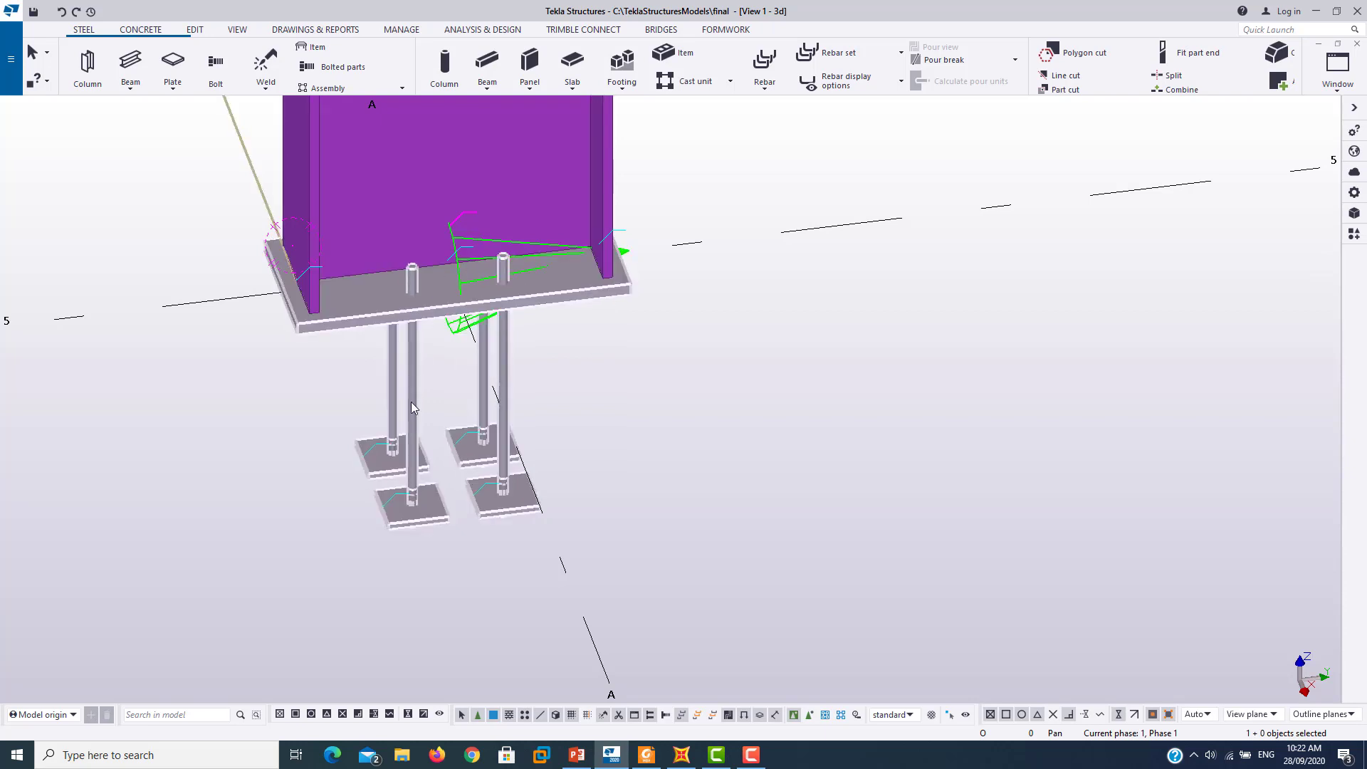
click(461, 326)
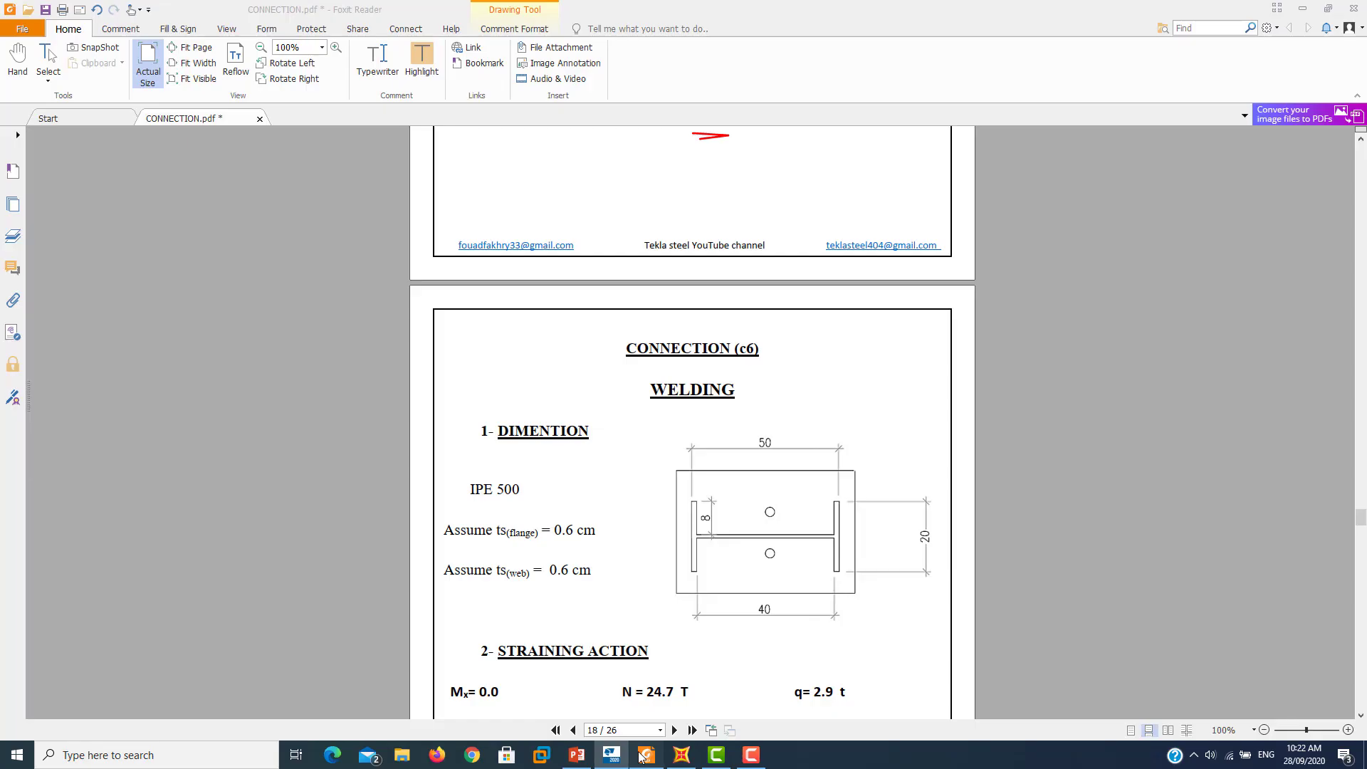
click(646, 755)
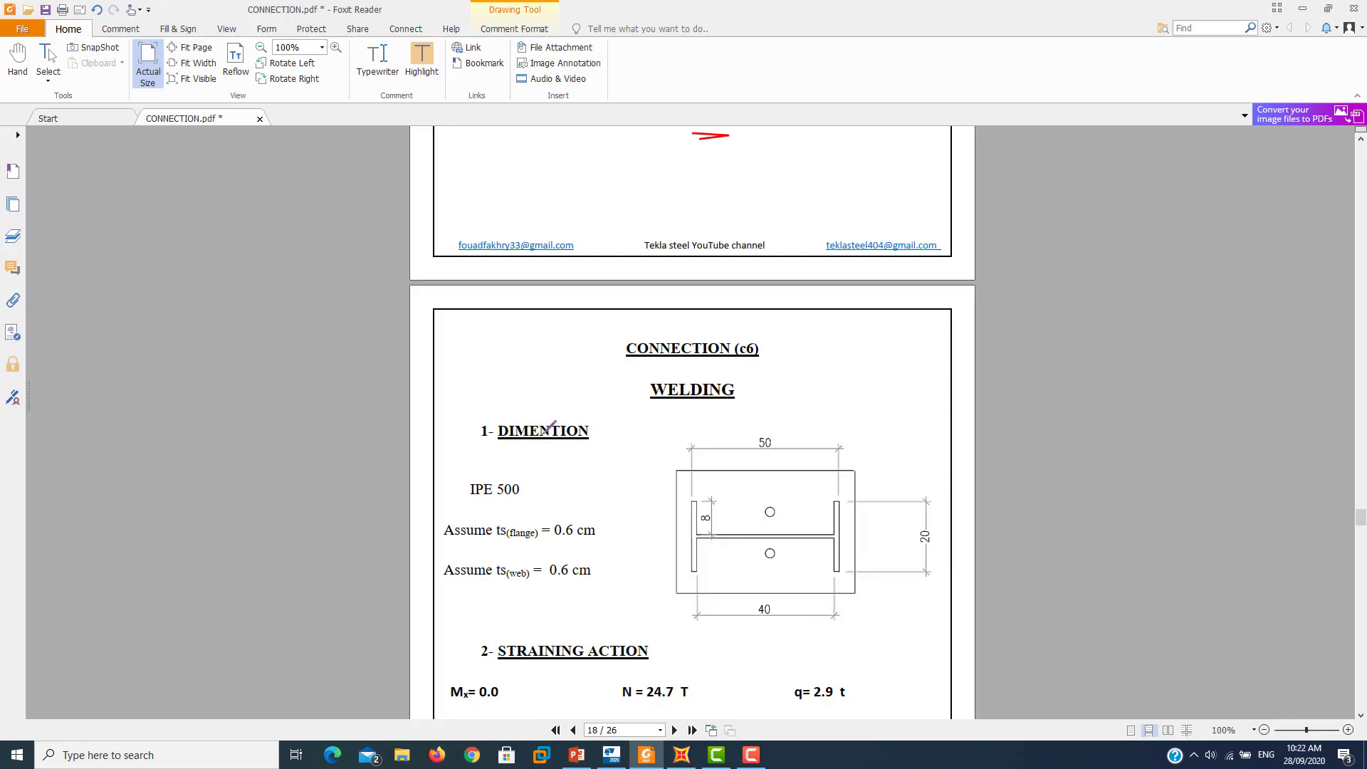
- Underline IPE 500, the flange and web weld thicknesses, the Aw terms and the 0.6 in red
scroll(544, 430, down, 2)
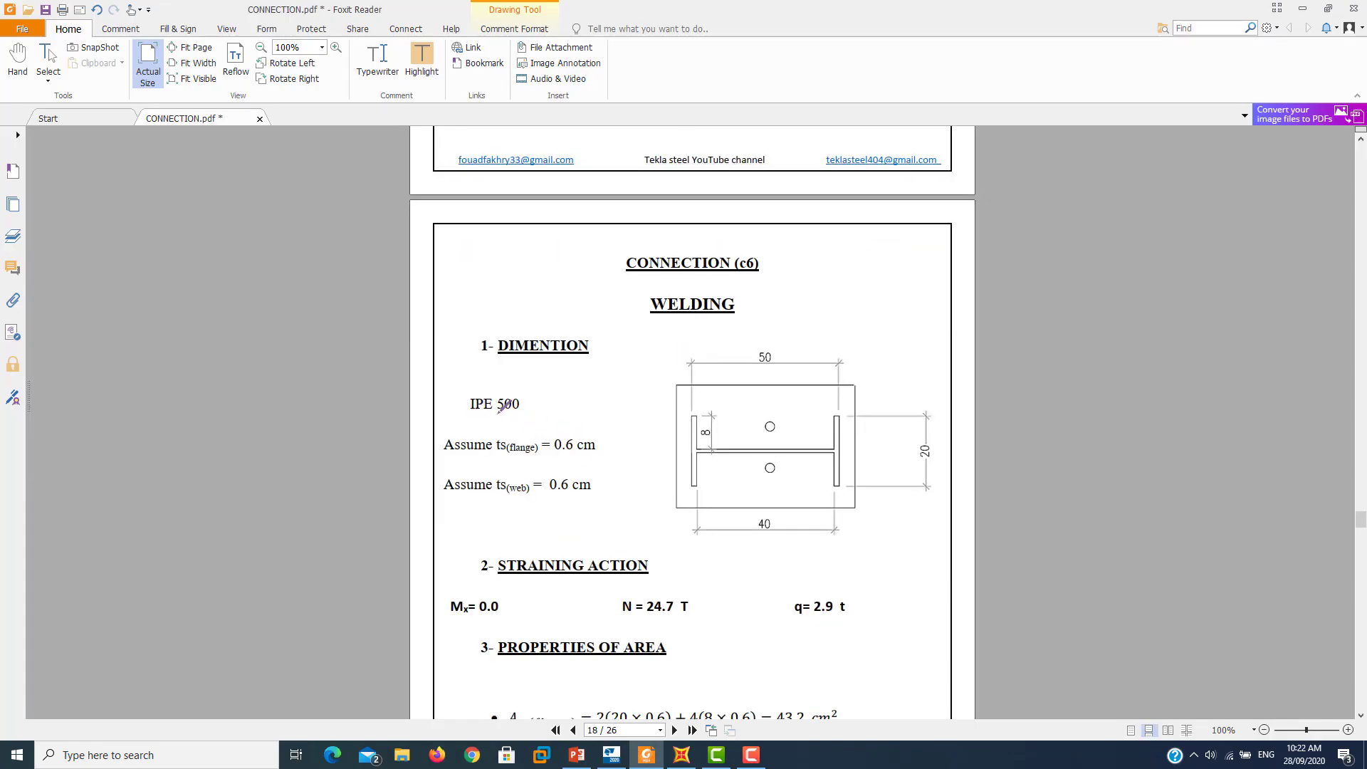
drag(468, 413, 513, 414)
drag(498, 457, 567, 457)
drag(483, 509, 524, 507)
scroll(650, 584, down, 2)
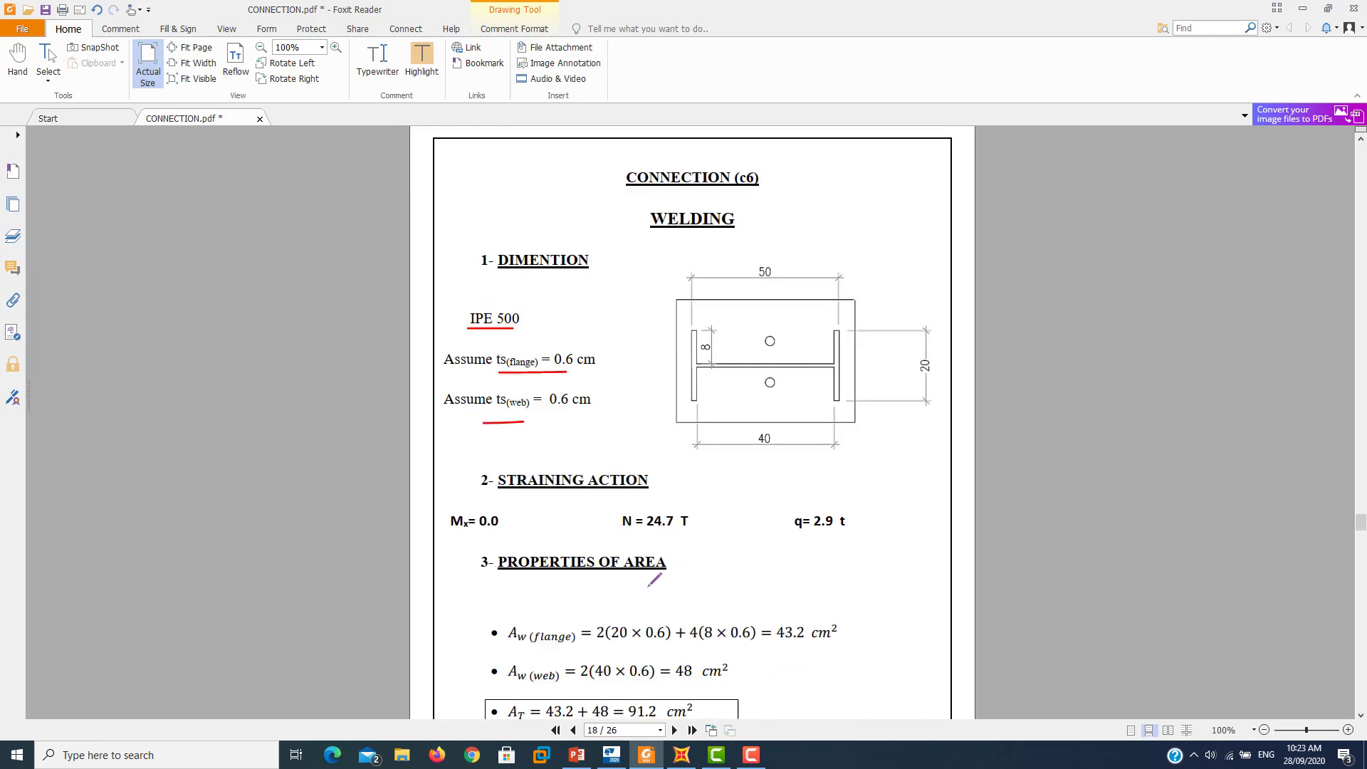
scroll(651, 582, down, 1)
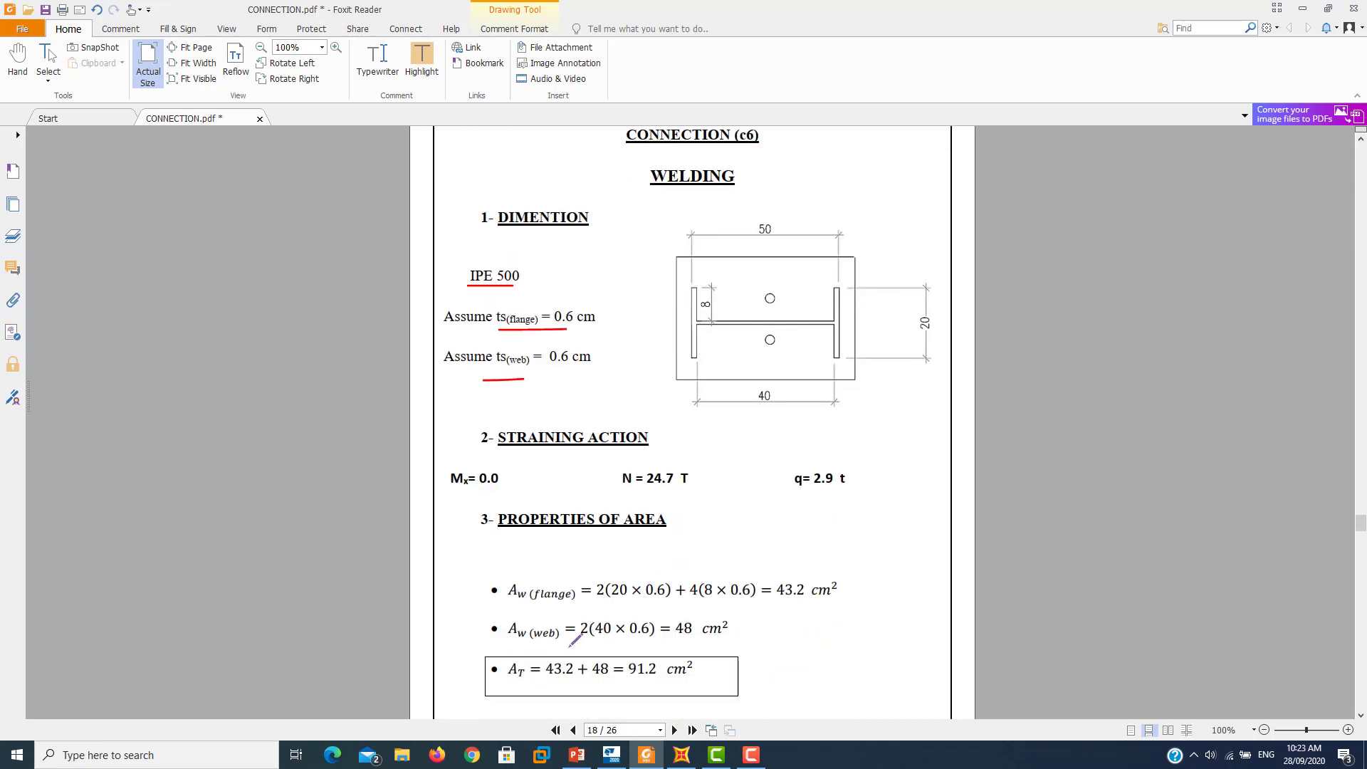
mouse_move(557, 607)
mouse_down()
mouse_move(520, 606)
mouse_move(549, 648)
mouse_up()
drag(652, 604, 657, 604)
- Mark the top of the diagonal stress line on the check sketch and underline two values below it
scroll(602, 667, down, 2)
scroll(602, 665, down, 5)
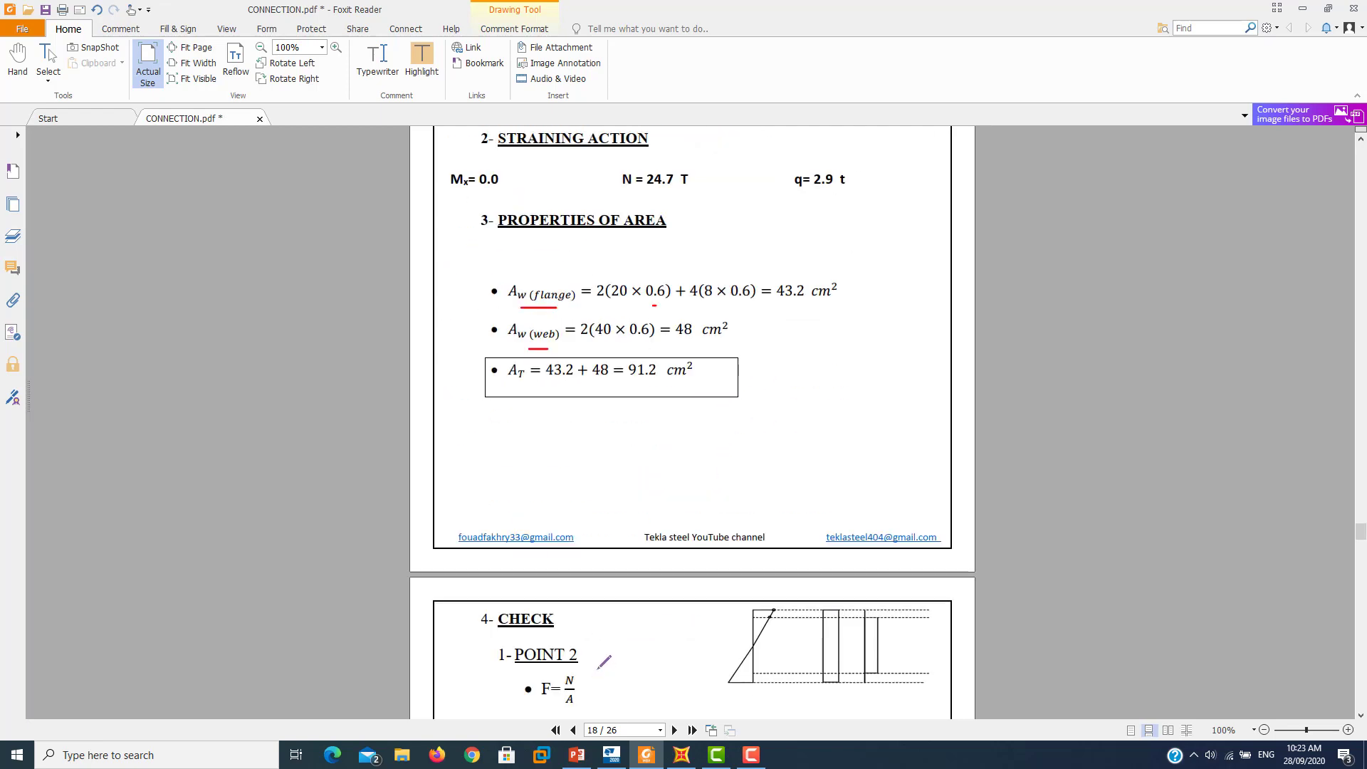
scroll(602, 663, down, 3)
scroll(653, 566, down, 3)
scroll(655, 556, down, 4)
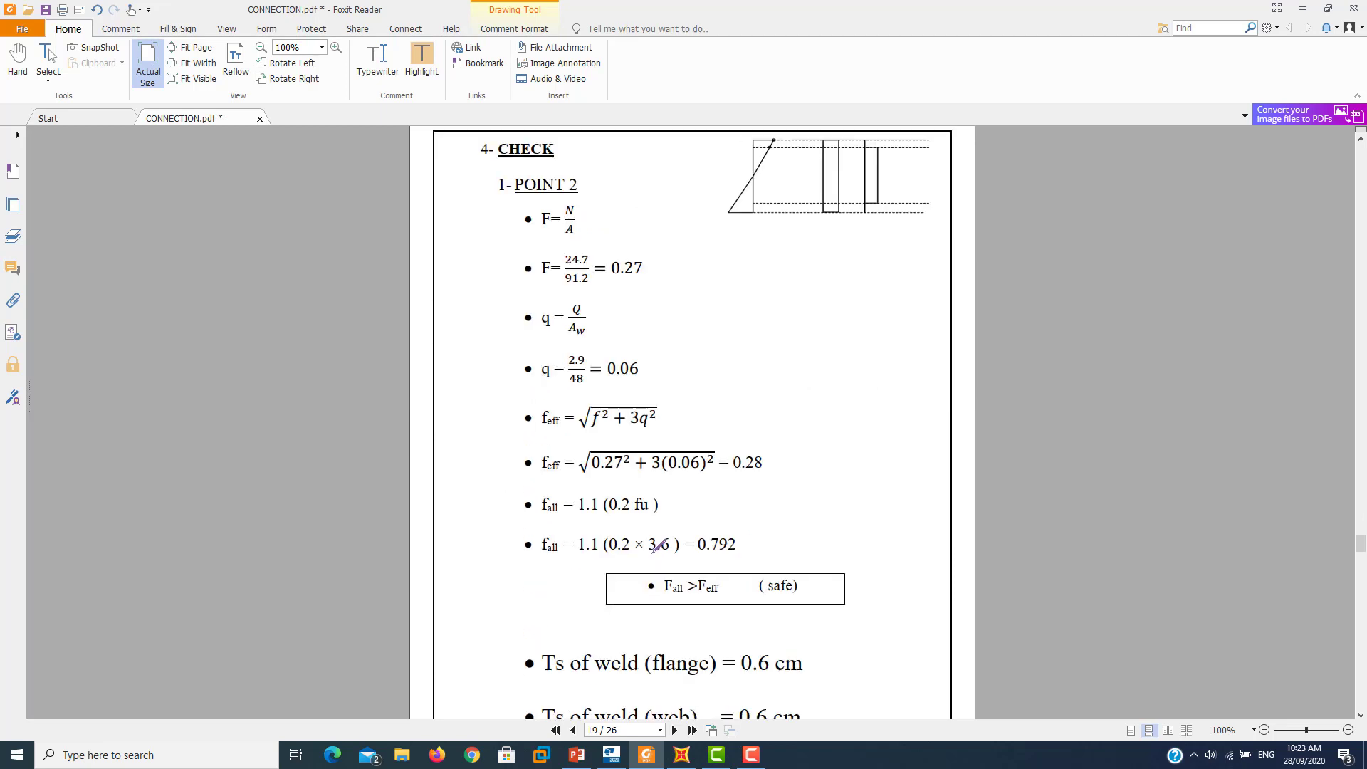
scroll(659, 541, down, 1)
scroll(665, 529, up, 2)
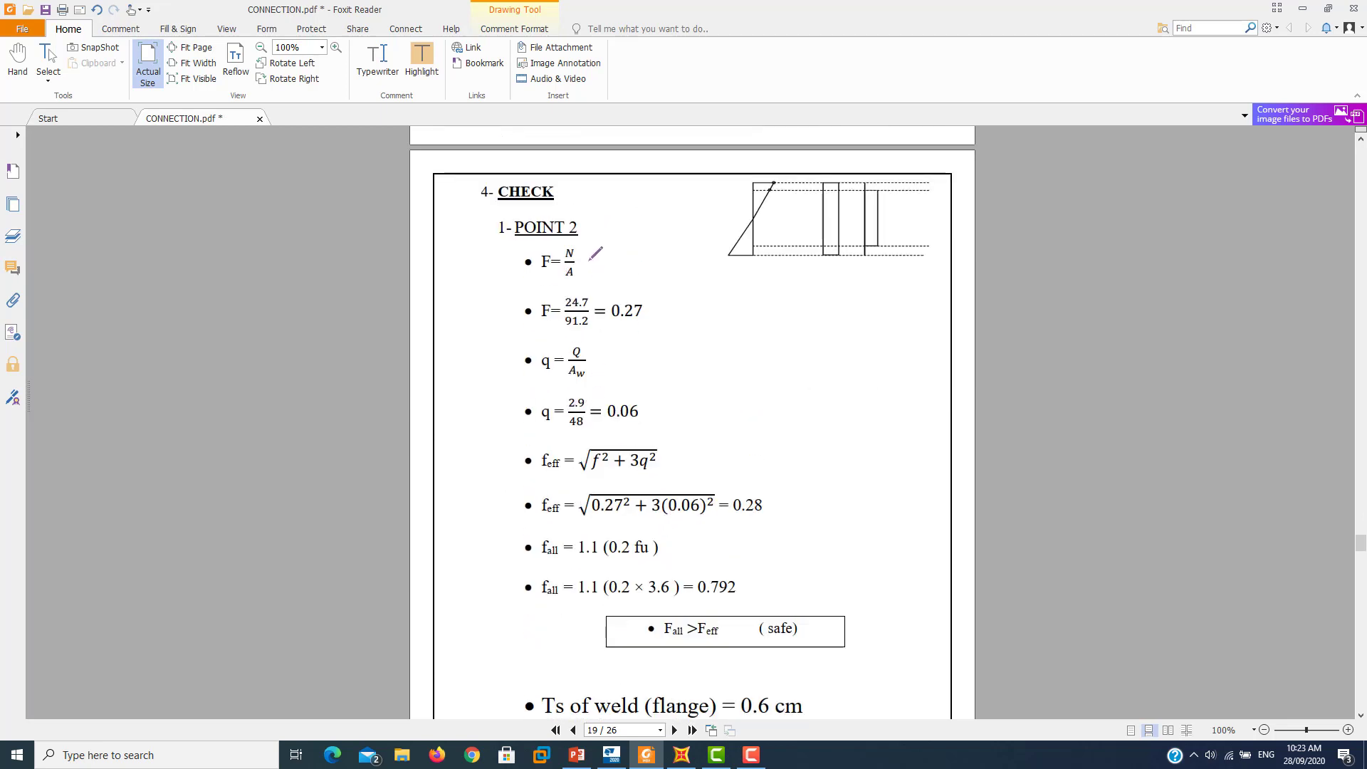
click(774, 185)
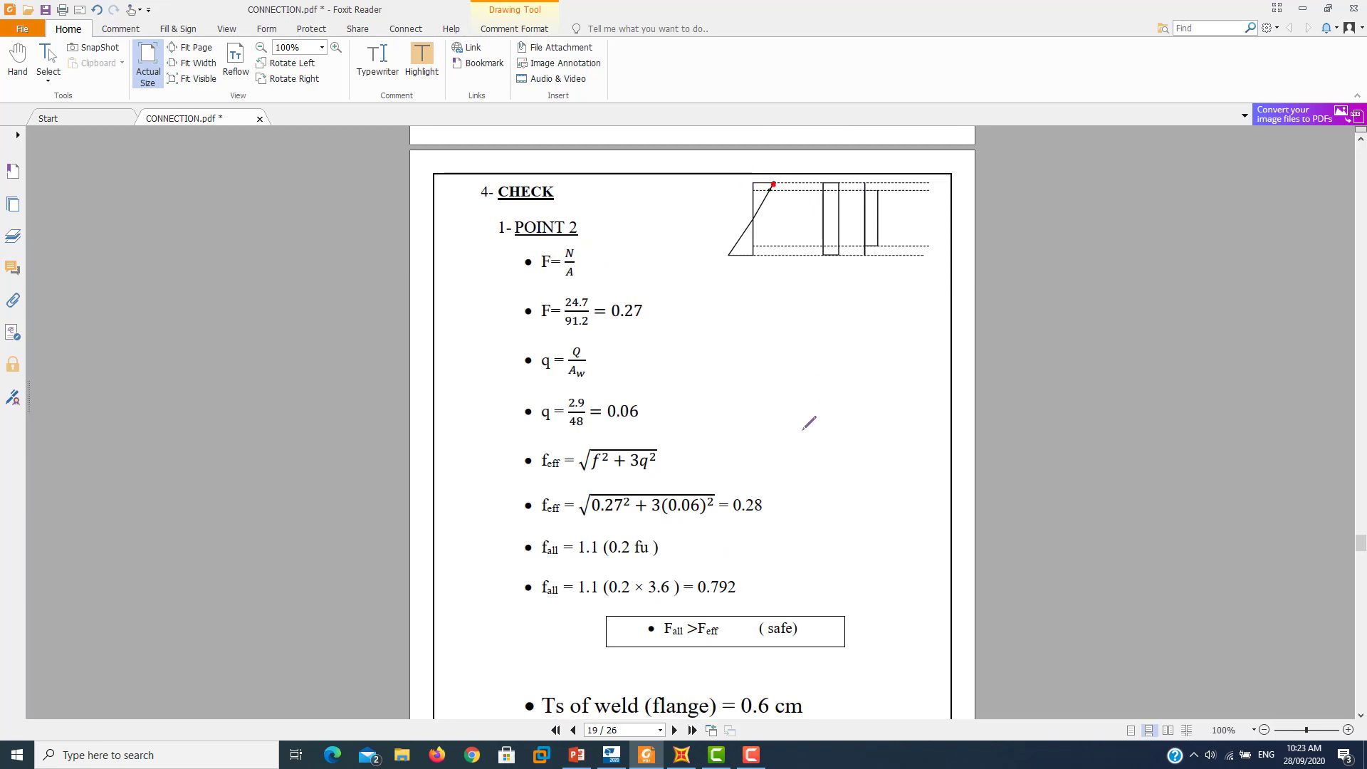
scroll(792, 413, down, 1)
scroll(776, 470, down, 2)
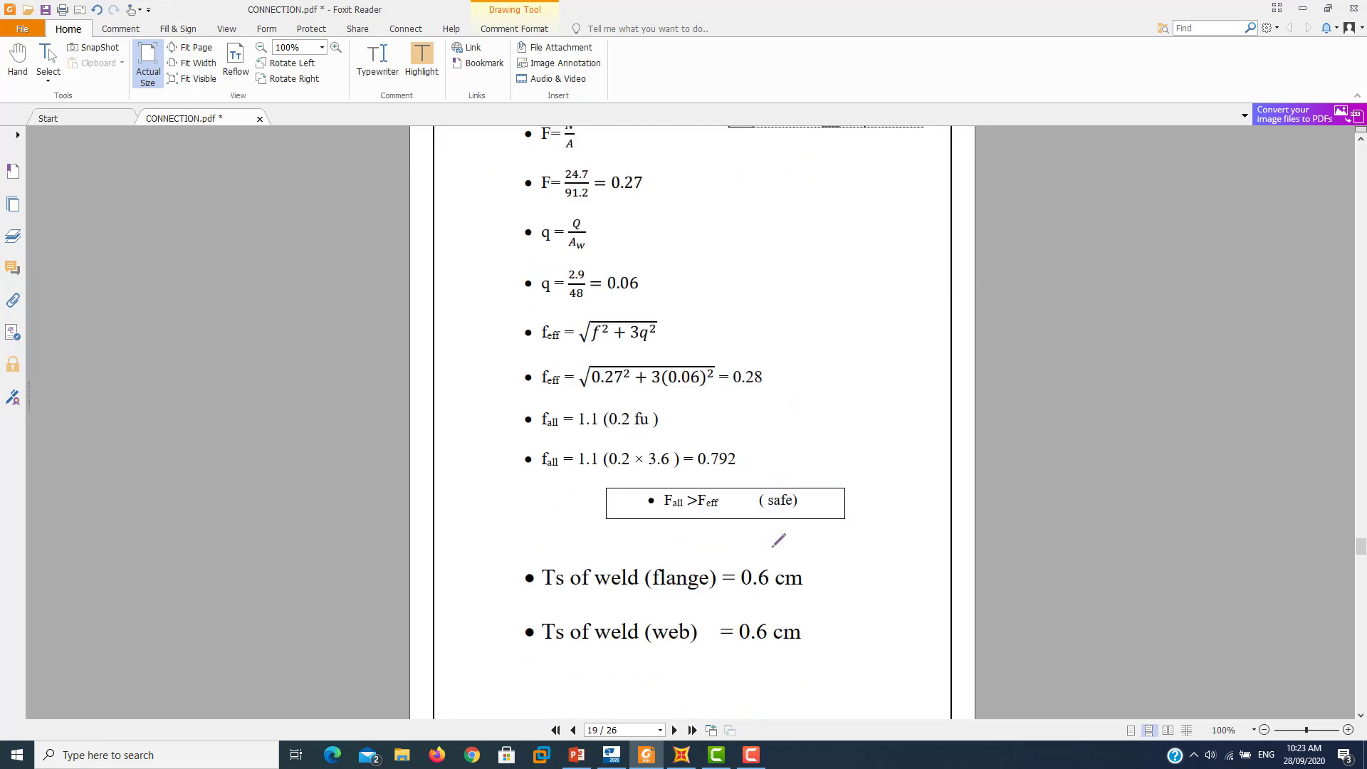
drag(726, 601, 788, 600)
drag(736, 654, 783, 654)
- Underline L in the base plate length line on page 20
scroll(787, 640, down, 3)
scroll(791, 636, down, 3)
scroll(791, 636, down, 2)
scroll(790, 632, down, 2)
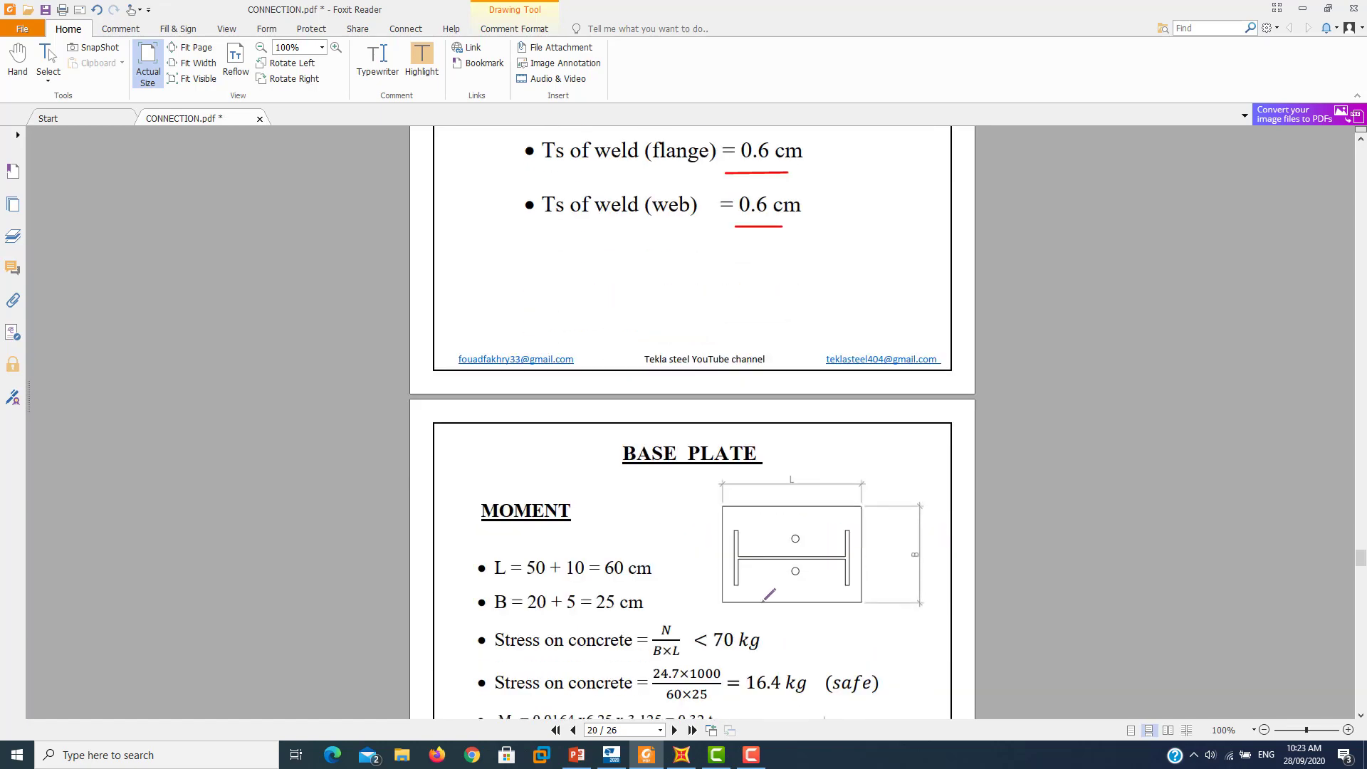
scroll(768, 598, down, 2)
drag(493, 487, 506, 487)
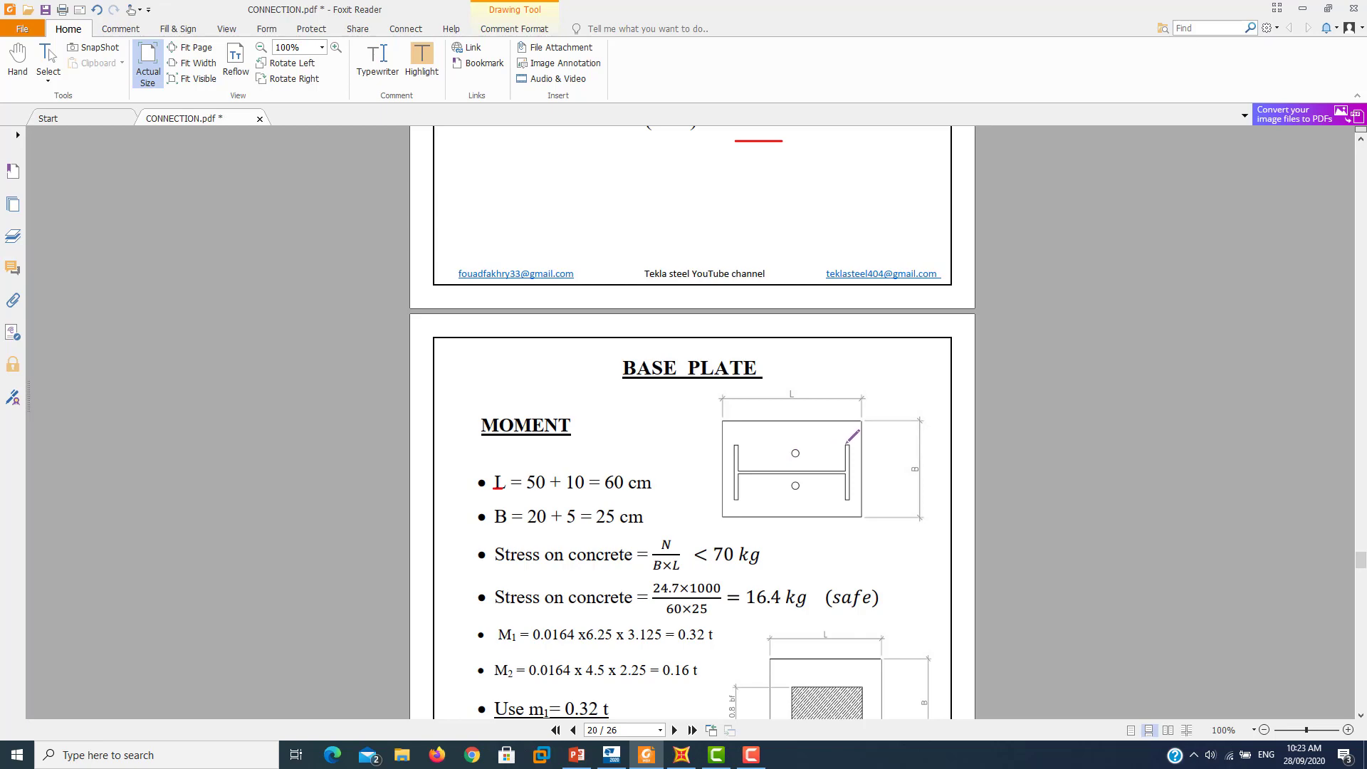
- Add red marks to the 50 dimension line and the welding sketch, then return to the base plate page
scroll(852, 435, up, 9)
scroll(846, 341, up, 2)
scroll(833, 311, up, 2)
scroll(833, 284, up, 3)
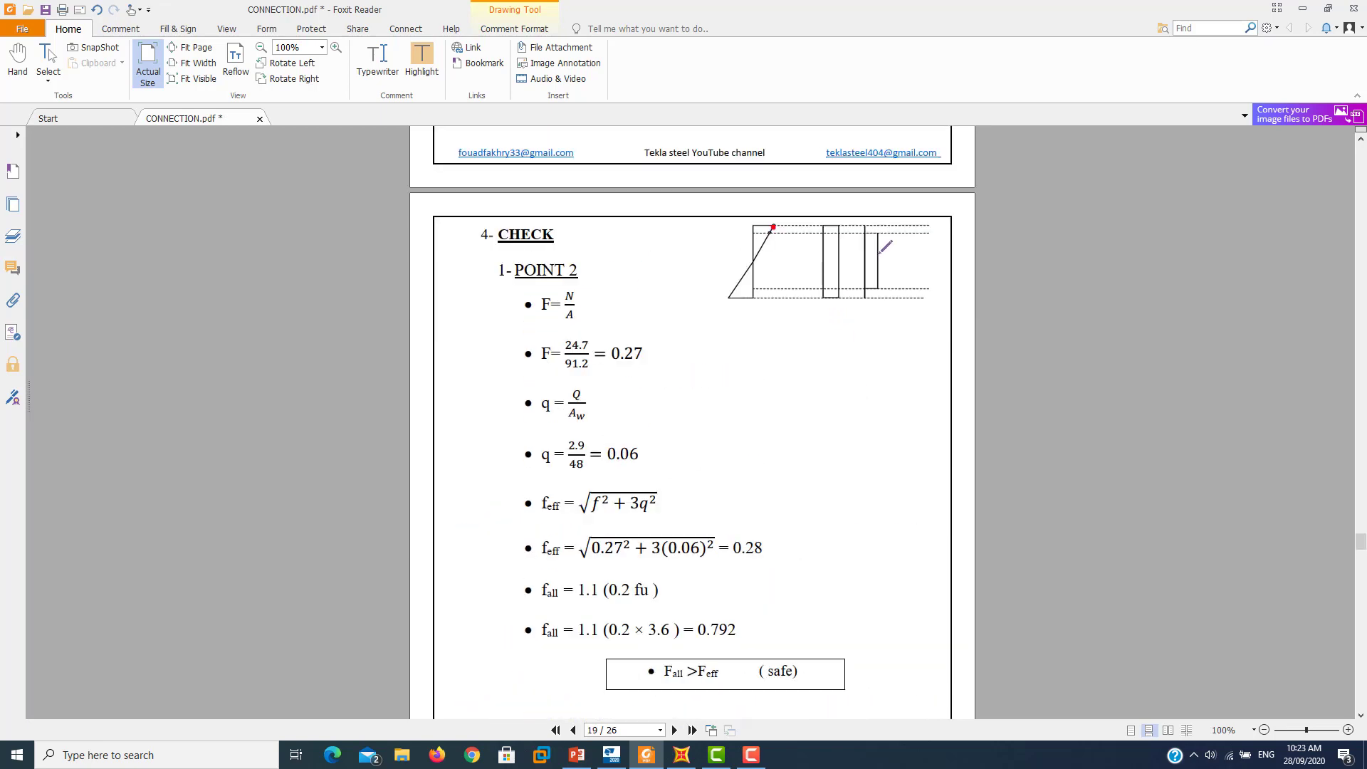
scroll(886, 247, up, 3)
scroll(885, 247, up, 3)
scroll(885, 247, up, 2)
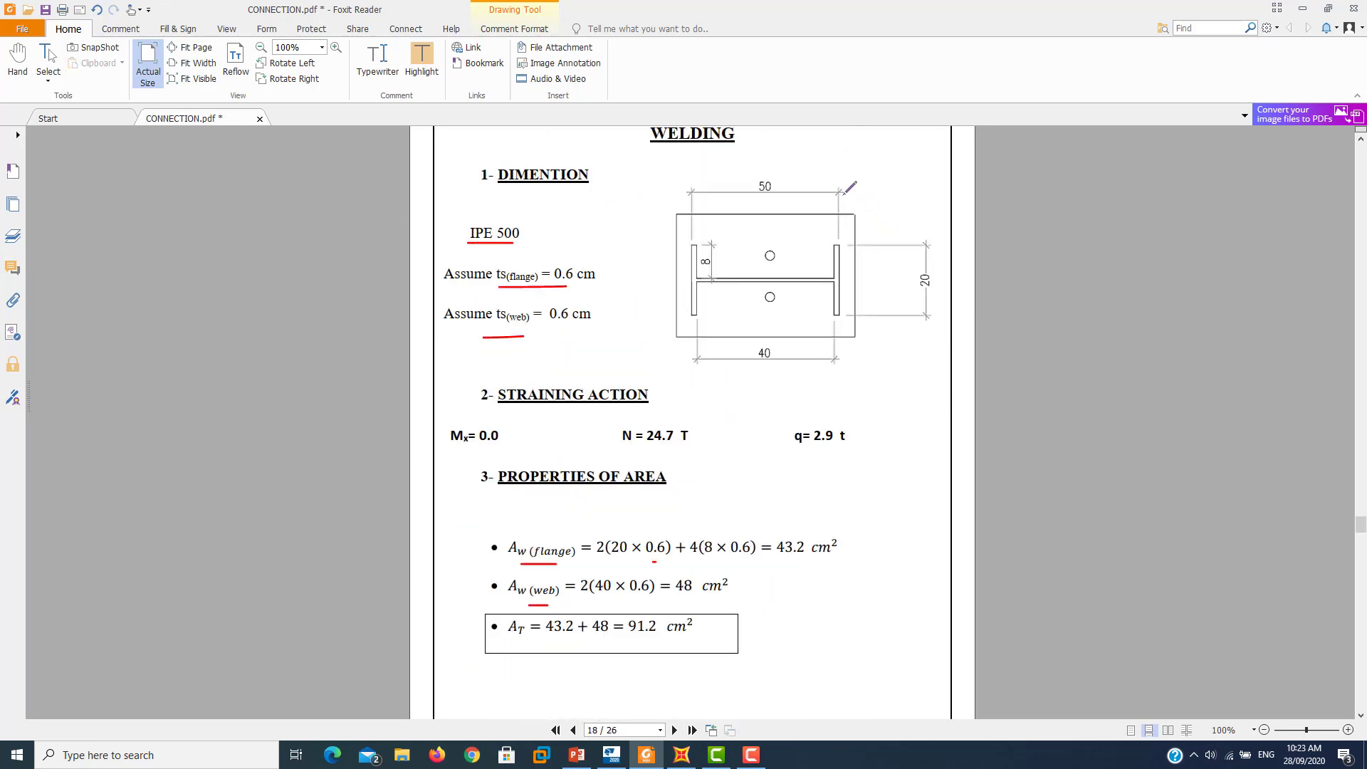
drag(841, 192, 851, 177)
mouse_move(690, 172)
mouse_down()
mouse_move(674, 192)
mouse_move(681, 248)
mouse_up()
scroll(769, 329, down, 3)
scroll(772, 360, down, 5)
scroll(772, 365, down, 1)
scroll(772, 365, down, 2)
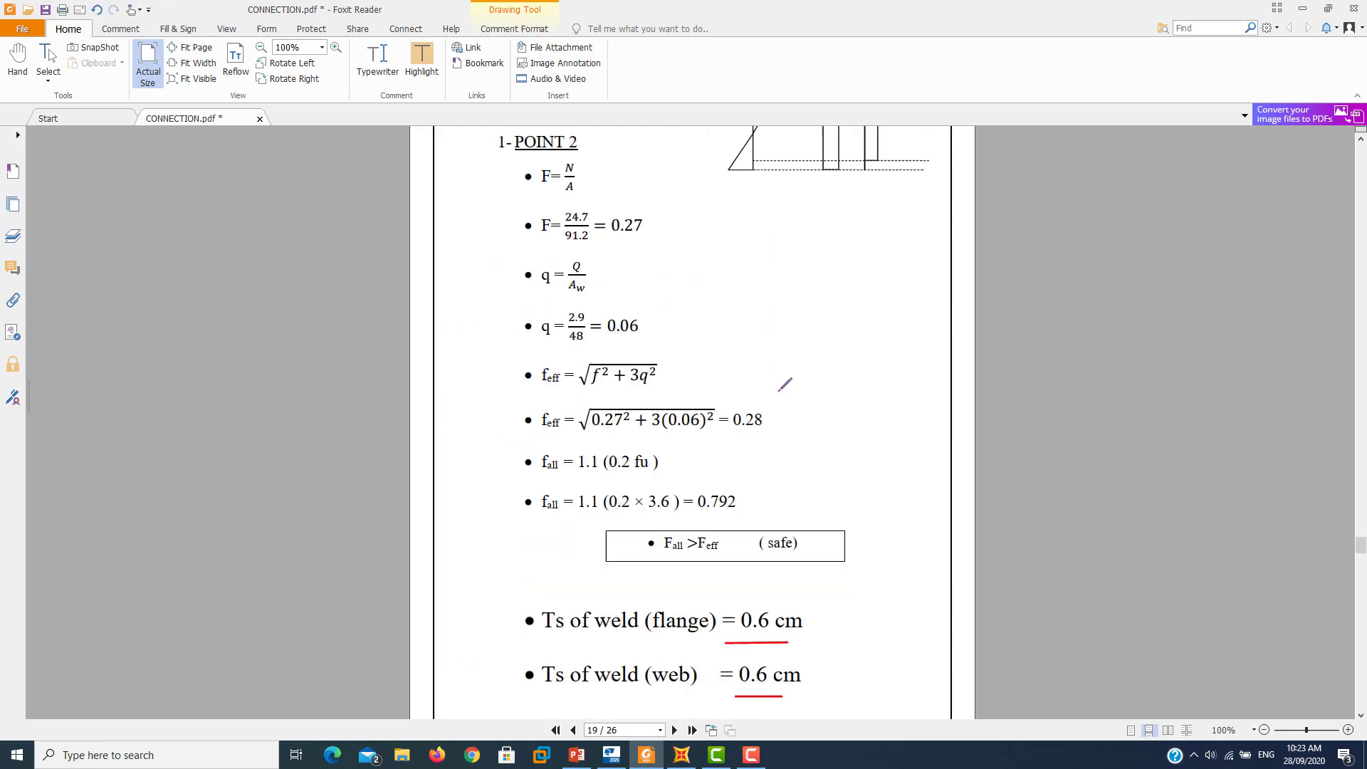
scroll(788, 382, down, 4)
scroll(795, 502, down, 3)
scroll(795, 502, down, 3)
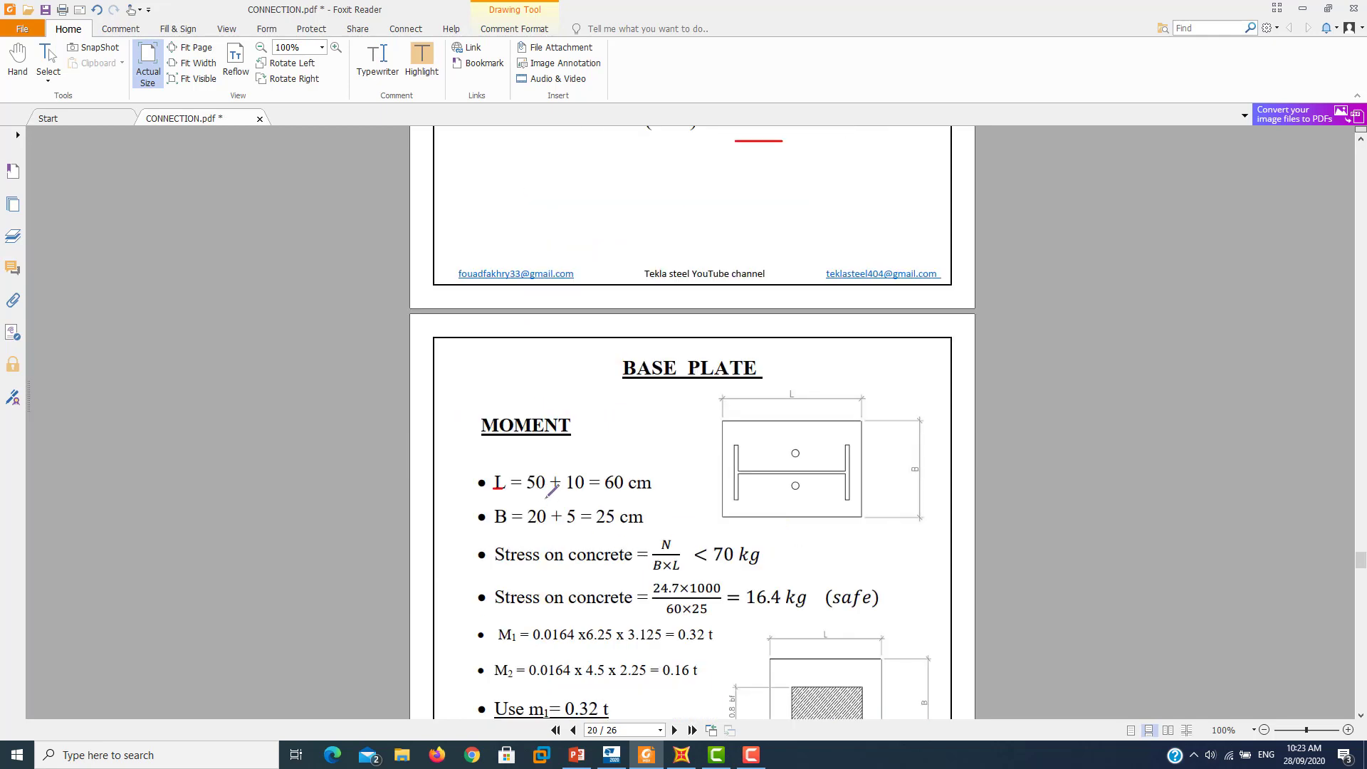
- Underline 50, the added 10, 60 cm, Stress on concrete, the 70 kg allowable stress, and M1 and M2
drag(524, 493, 537, 493)
click(578, 494)
drag(502, 570, 588, 571)
drag(614, 498, 614, 527)
scroll(771, 558, down, 1)
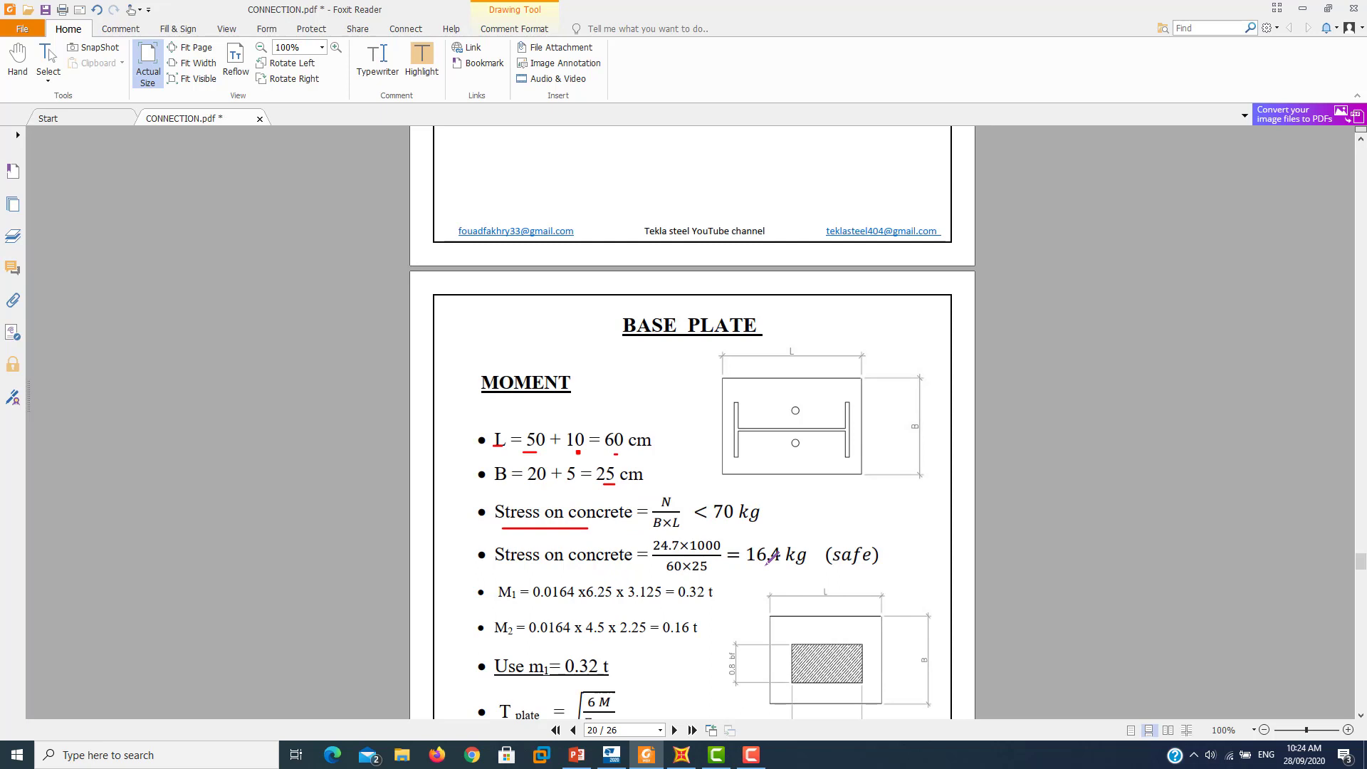
drag(711, 519, 743, 519)
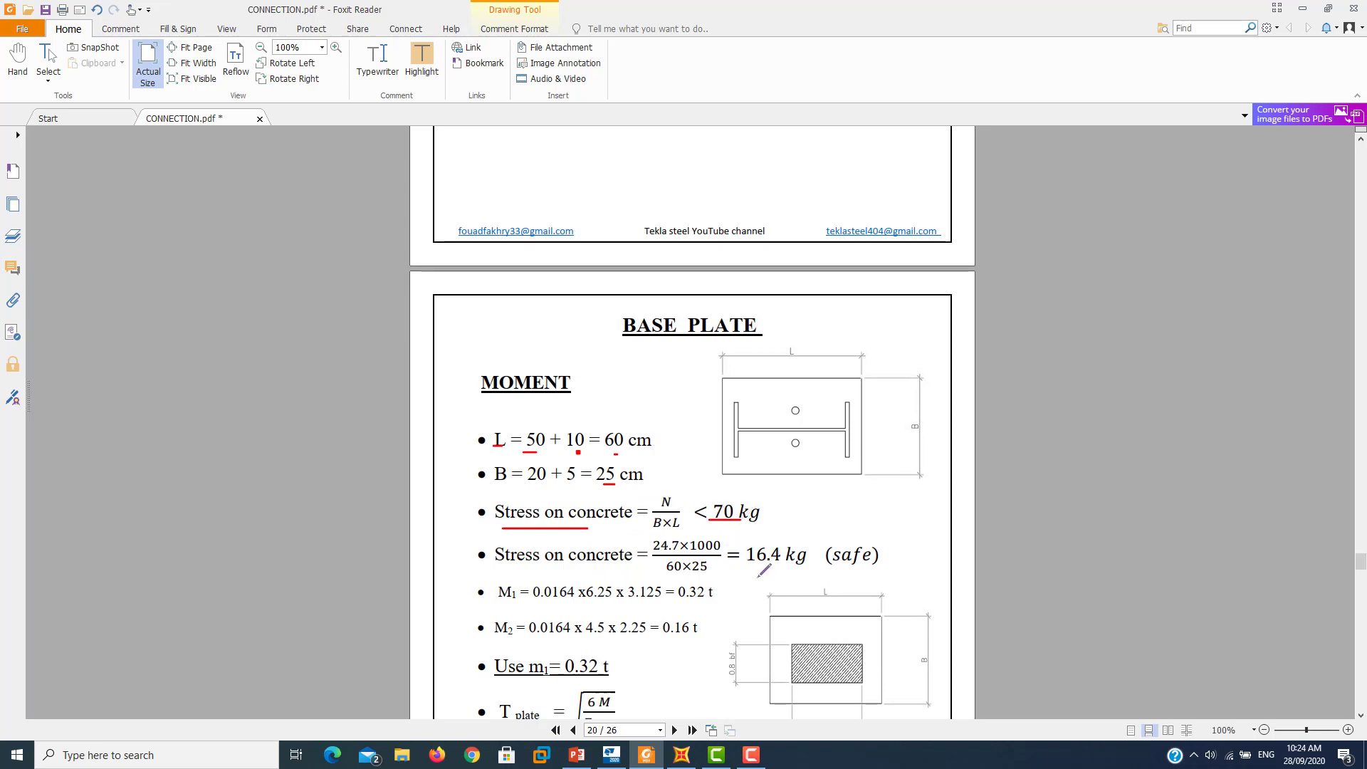
scroll(805, 566, down, 1)
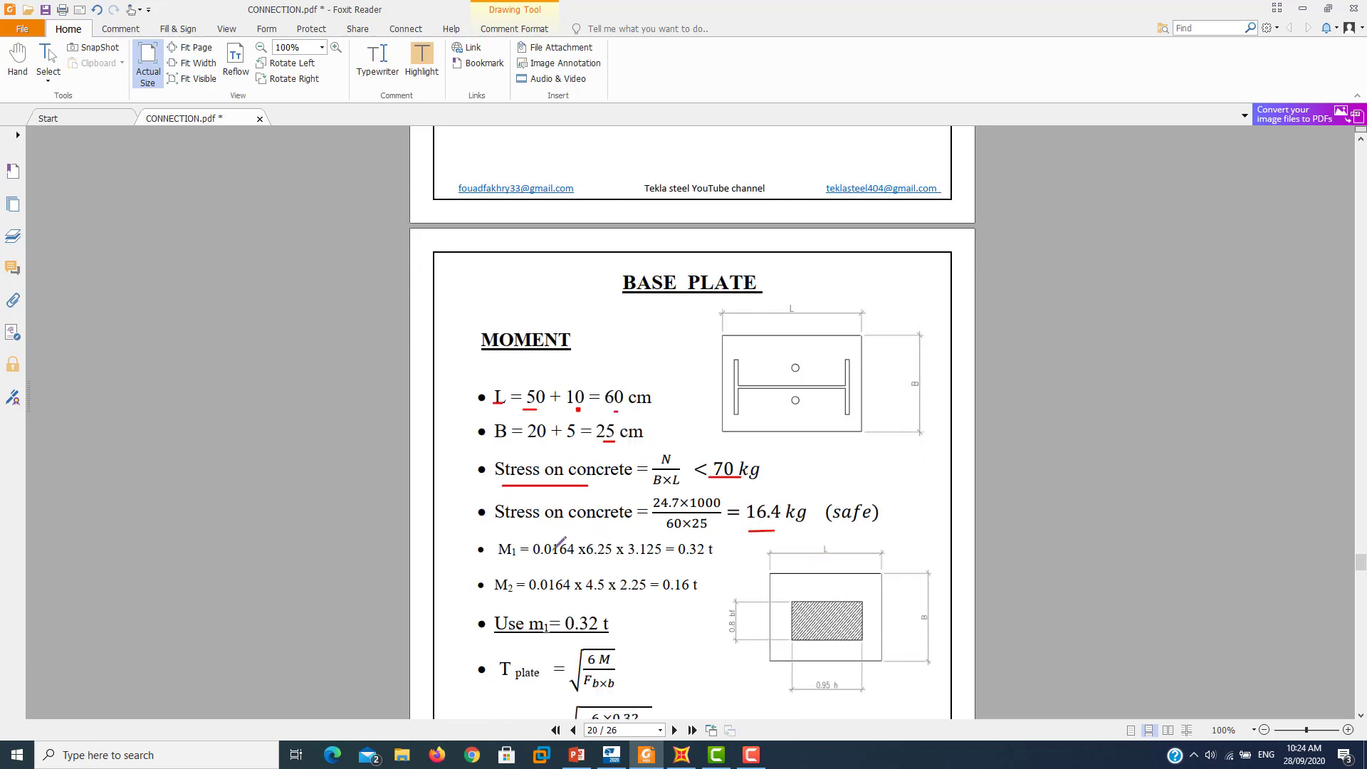
mouse_move(486, 562)
mouse_down()
mouse_move(524, 562)
mouse_move(510, 597)
mouse_up()
scroll(859, 592, down, 1)
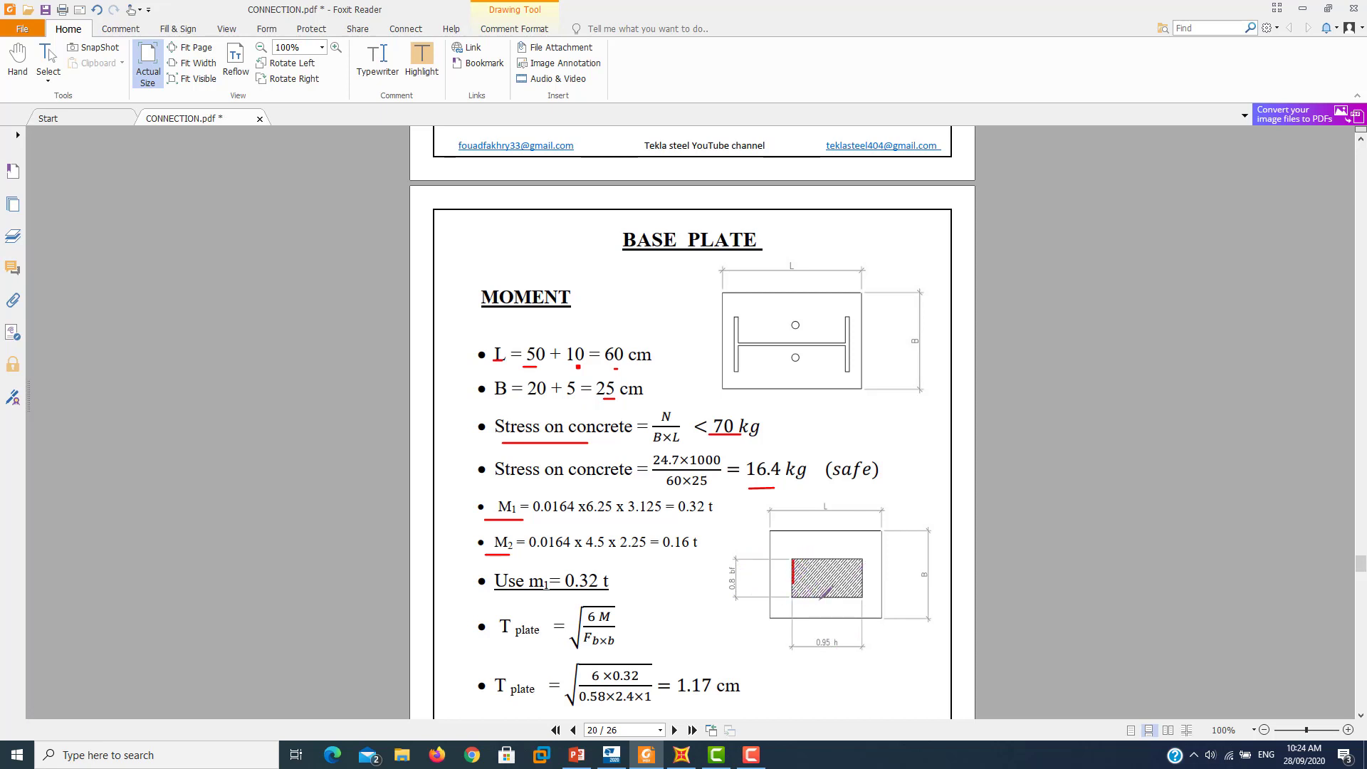
- Trace the hatched strip's bottom and side edges and underline 0.32 t on the M1 line
drag(792, 599, 857, 599)
drag(862, 534, 867, 636)
scroll(612, 591, down, 1)
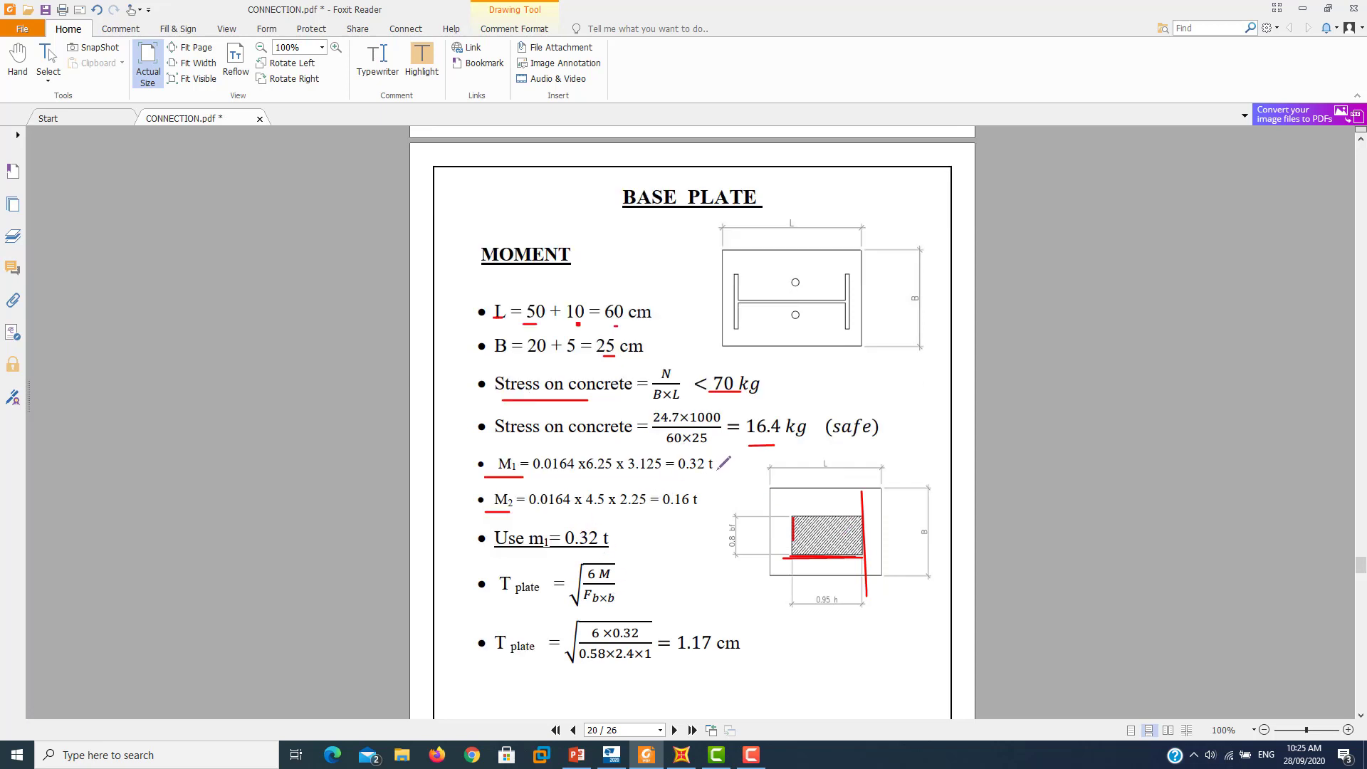
drag(679, 475, 710, 476)
- Underline the 1.17 cm thickness result with a tick and the 12 mm plate thickness
scroll(619, 636, down, 1)
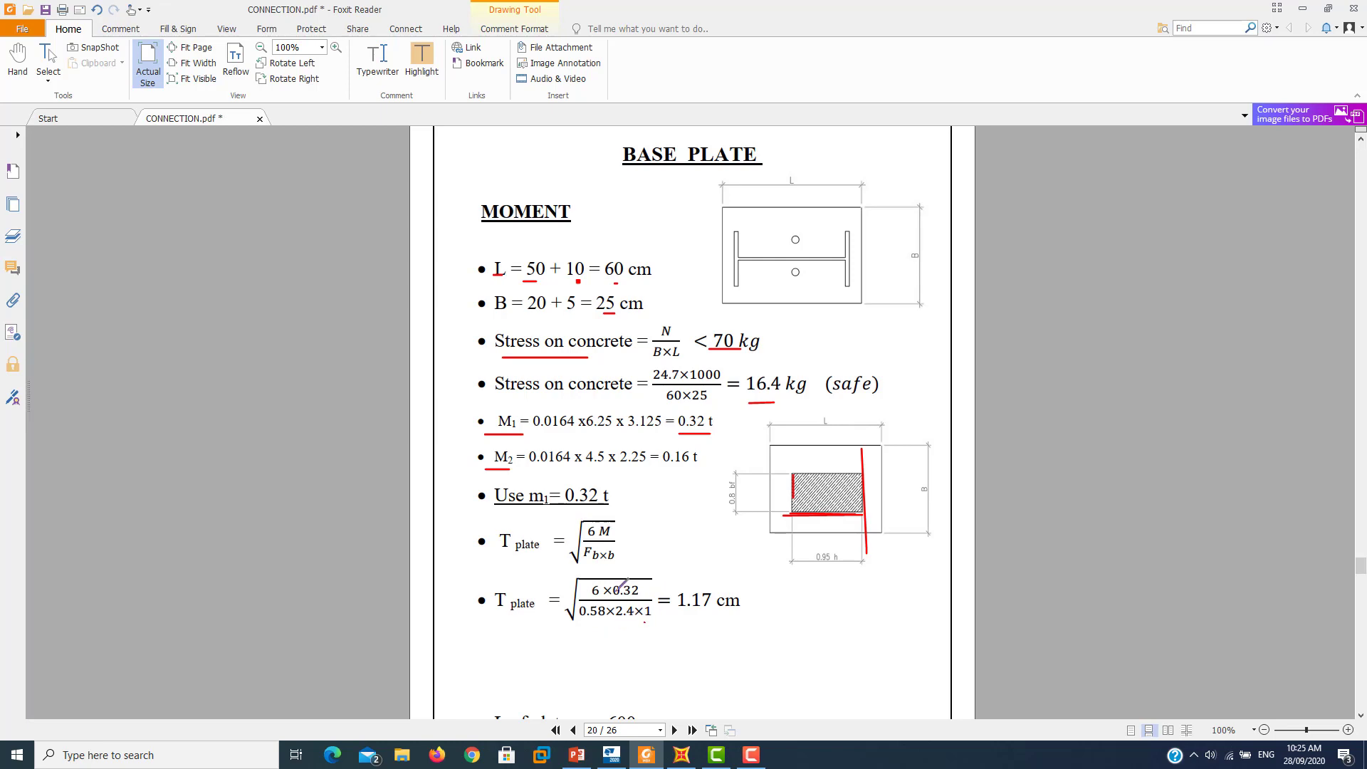
scroll(705, 577, down, 2)
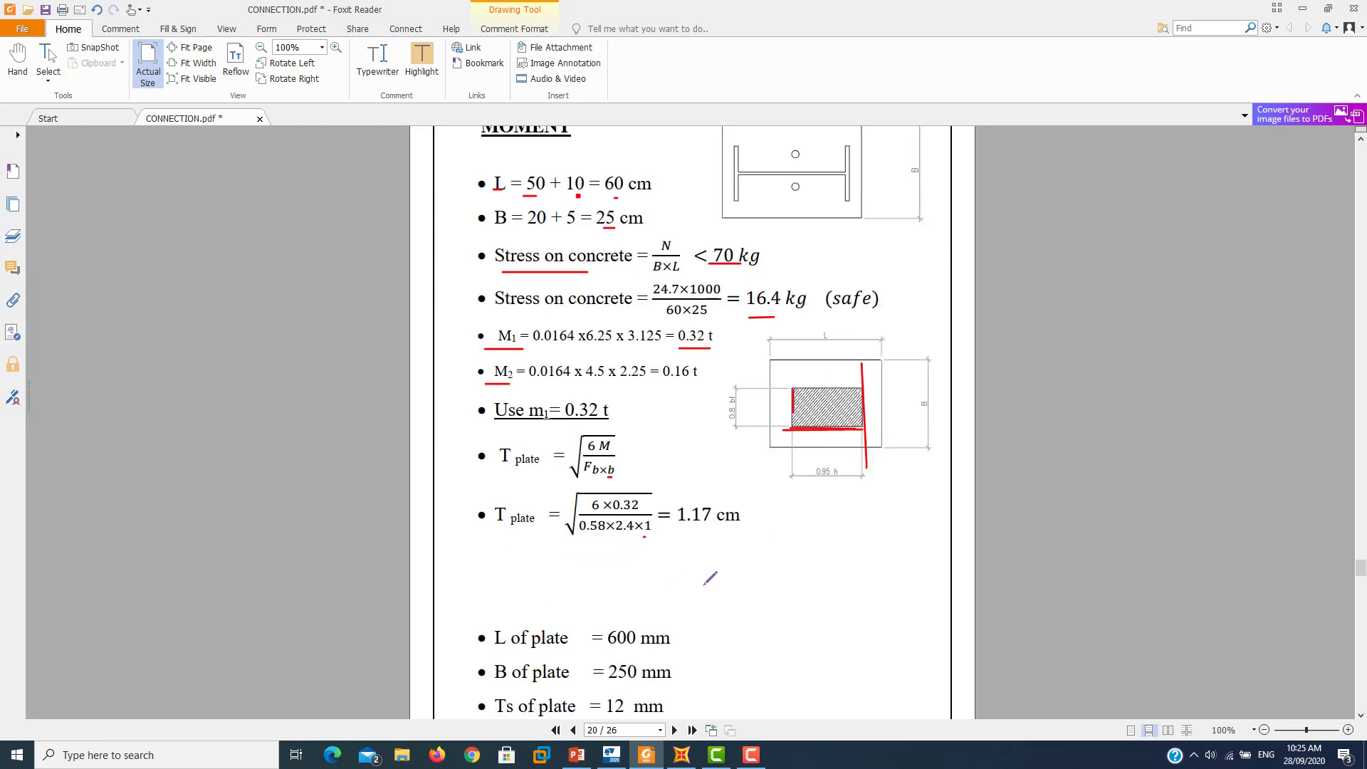
scroll(708, 555, down, 1)
scroll(614, 648, down, 1)
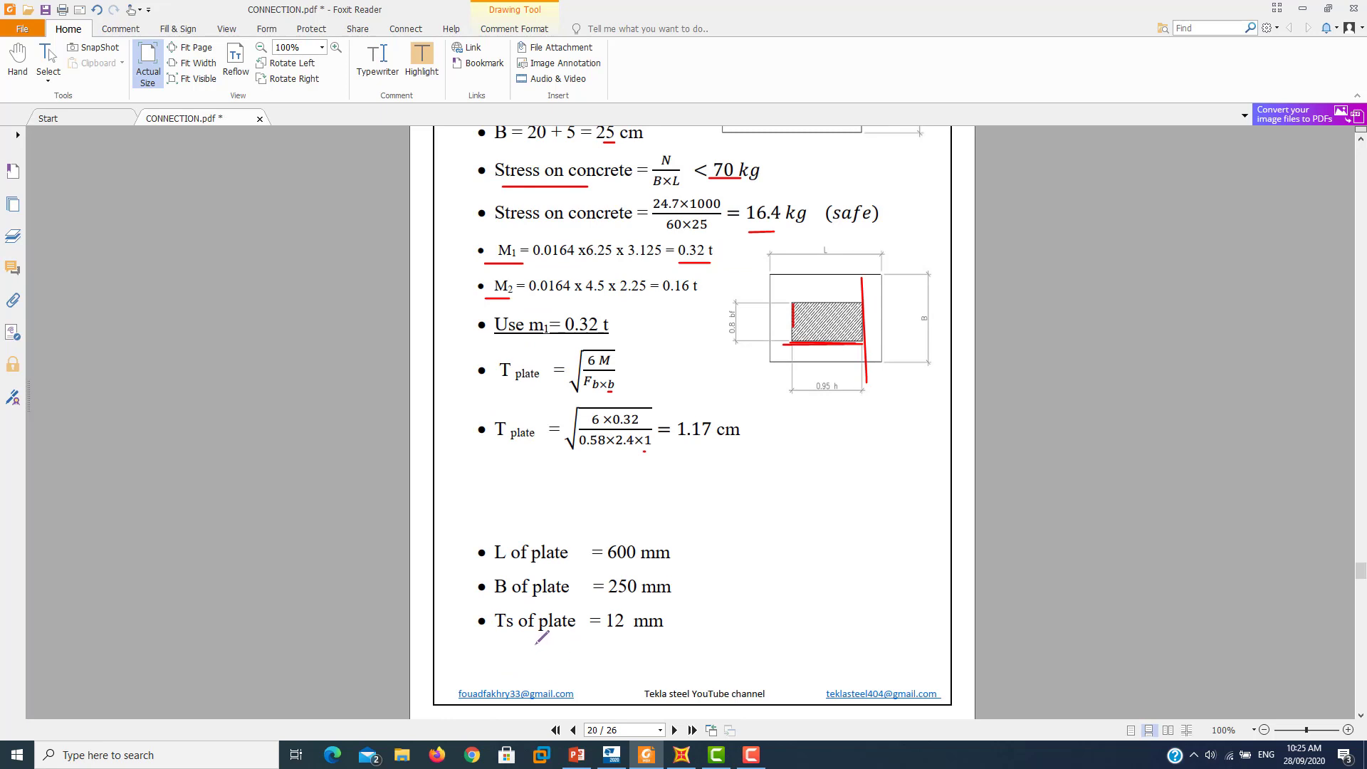
drag(683, 446, 708, 442)
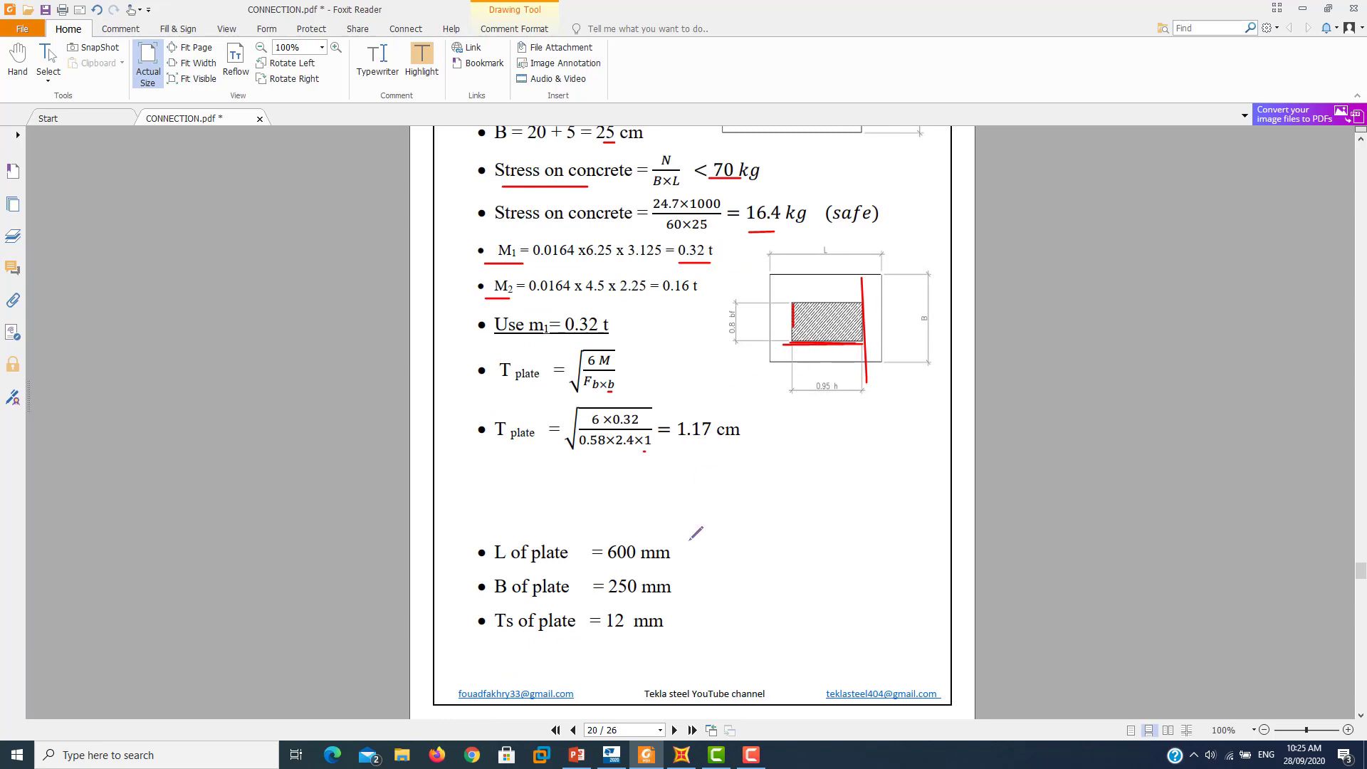
click(600, 652)
drag(670, 648, 670, 651)
- Point to the 2.9 shear value and underline 2.4 and (0.8) in the 1.45 anchor equation
scroll(696, 448, down, 2)
scroll(695, 449, down, 5)
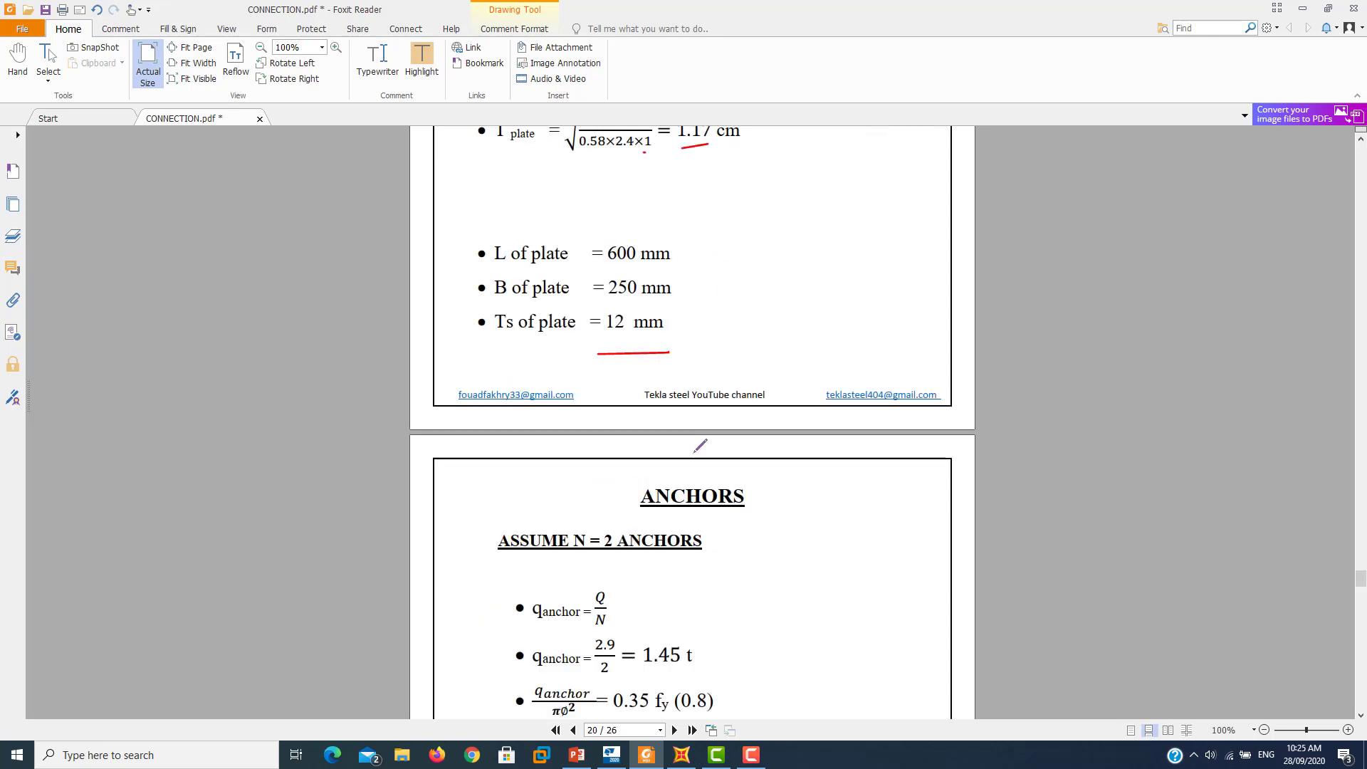
scroll(660, 487, down, 2)
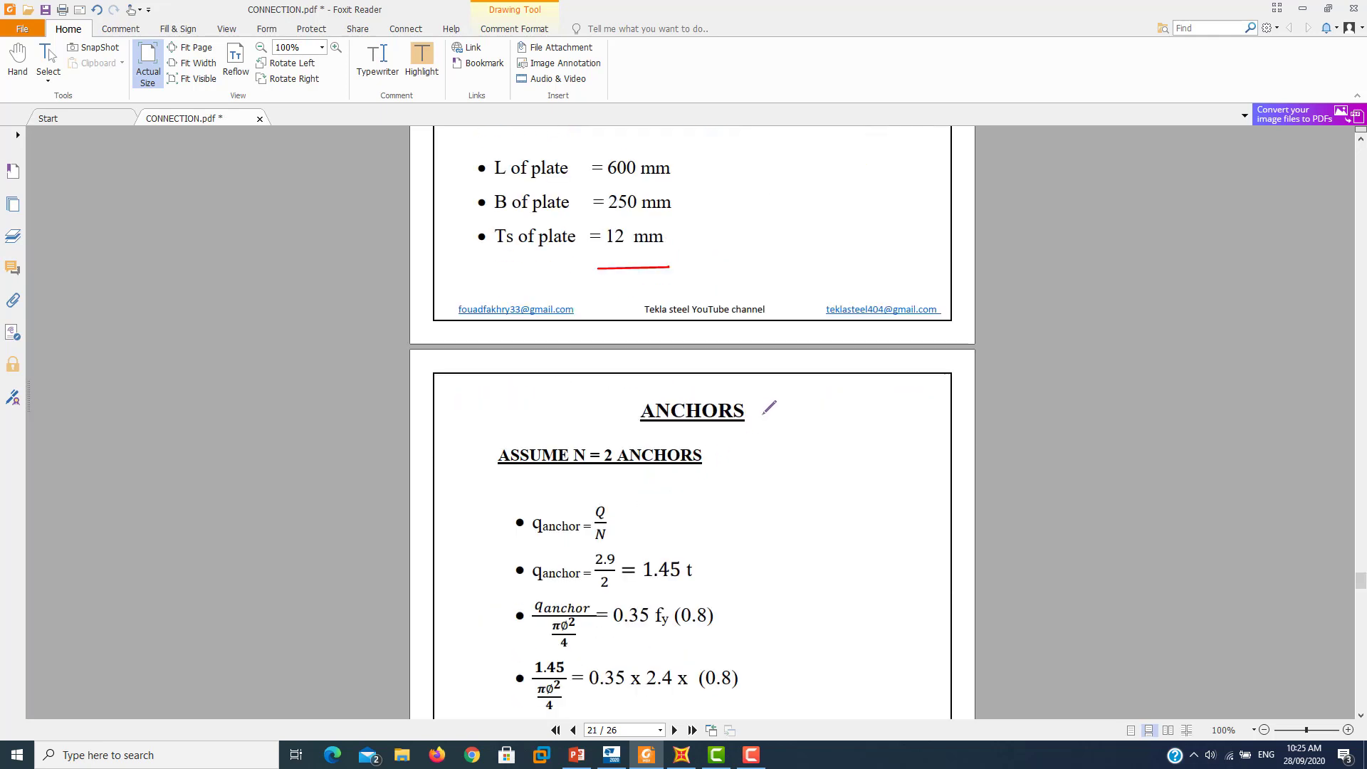
drag(759, 420, 759, 421)
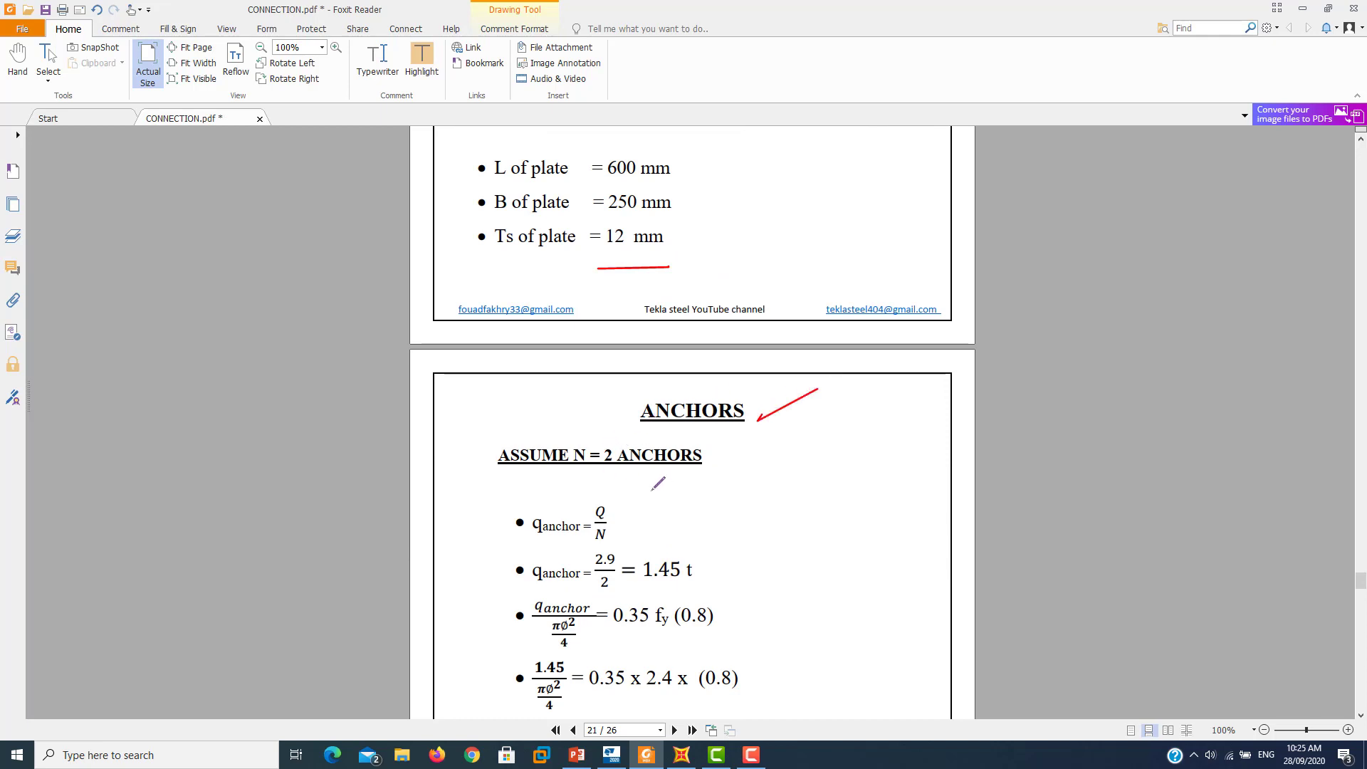
scroll(652, 487, down, 1)
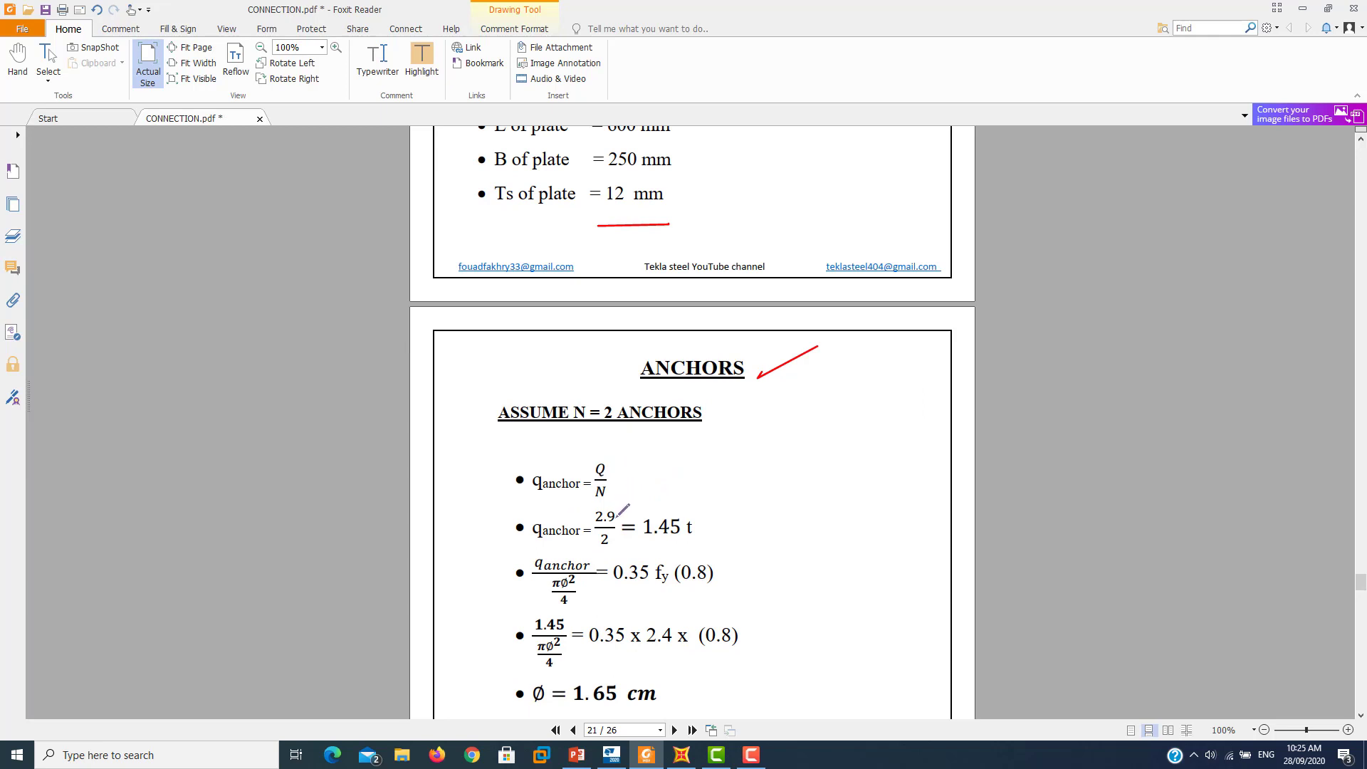
mouse_move(653, 483)
mouse_down()
mouse_move(612, 509)
mouse_move(606, 554)
mouse_move(672, 540)
mouse_up()
click(535, 610)
drag(652, 656, 731, 655)
- Underline the 1.65 cm and 18 mm results, circle Use Ø = 18 mm, and draw vertical lines beside the formulas
scroll(551, 693, down, 3)
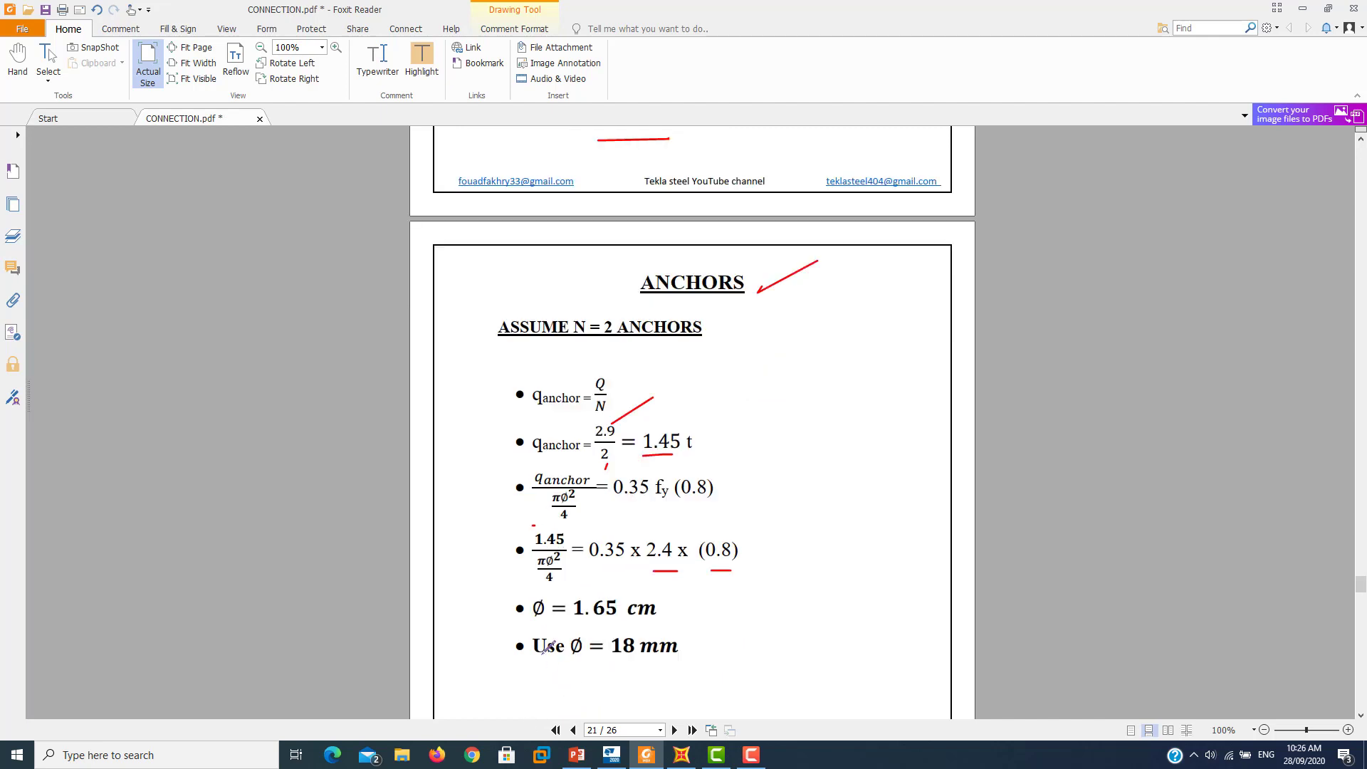
drag(654, 621, 521, 621)
mouse_move(510, 668)
mouse_down()
mouse_move(611, 668)
mouse_move(679, 640)
mouse_up()
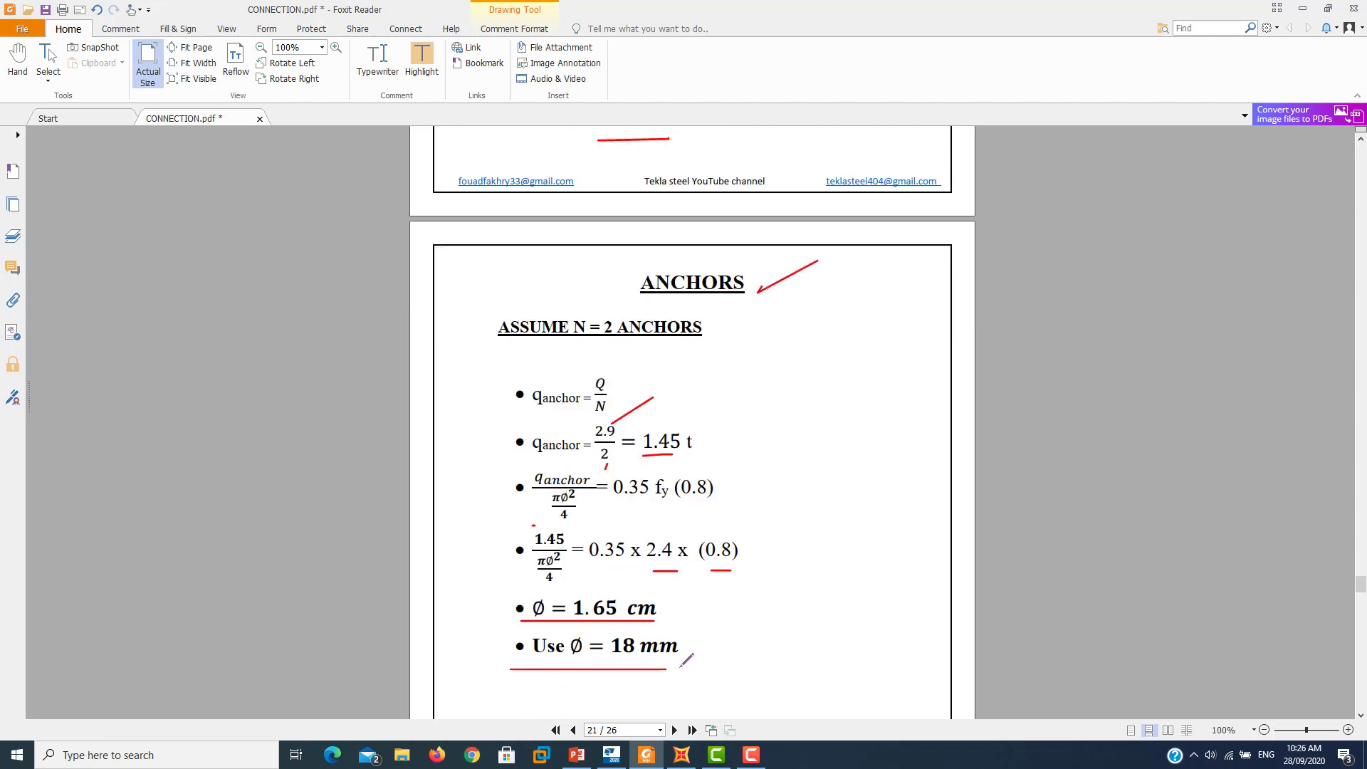
drag(568, 631, 510, 652)
click(871, 482)
drag(873, 536, 872, 479)
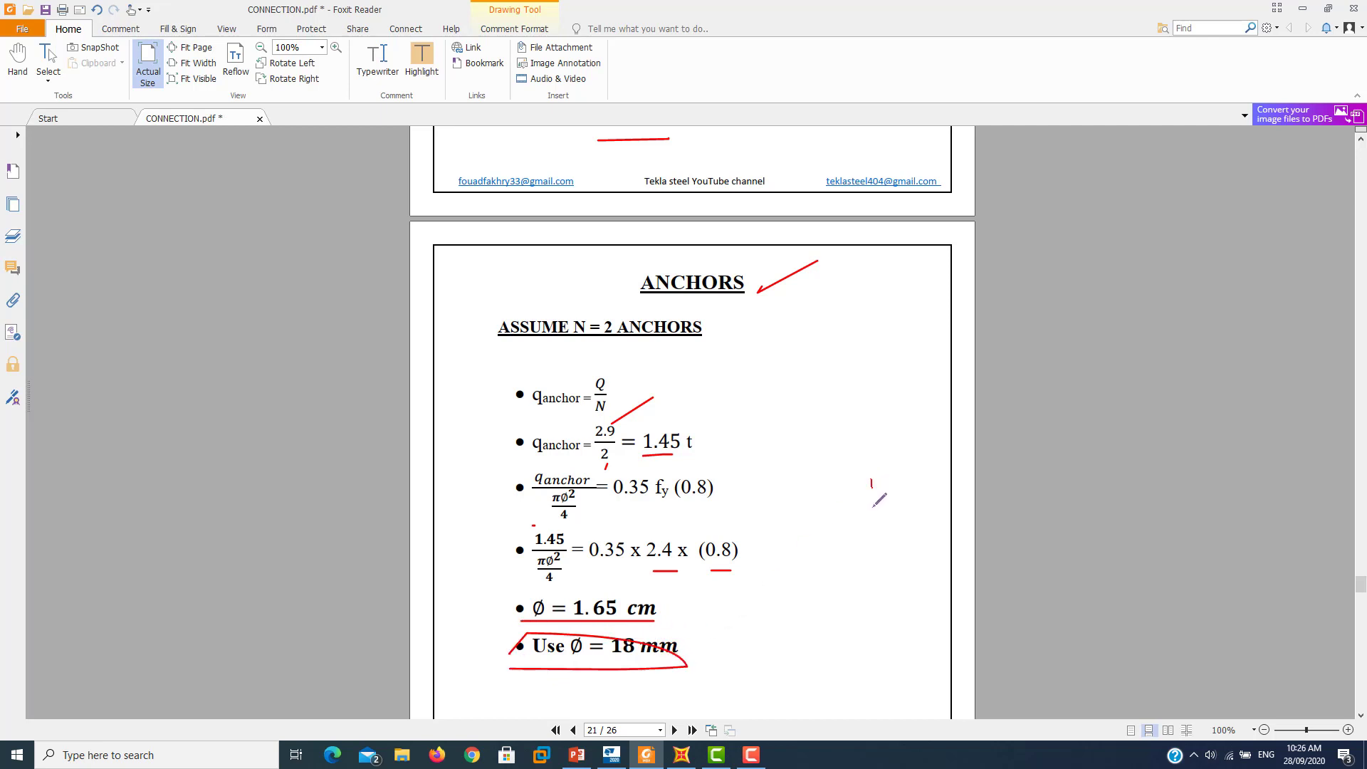
drag(835, 563, 833, 486)
- Mark both anchor holes on the base plate drawing
scroll(816, 536, down, 1)
scroll(850, 530, down, 1)
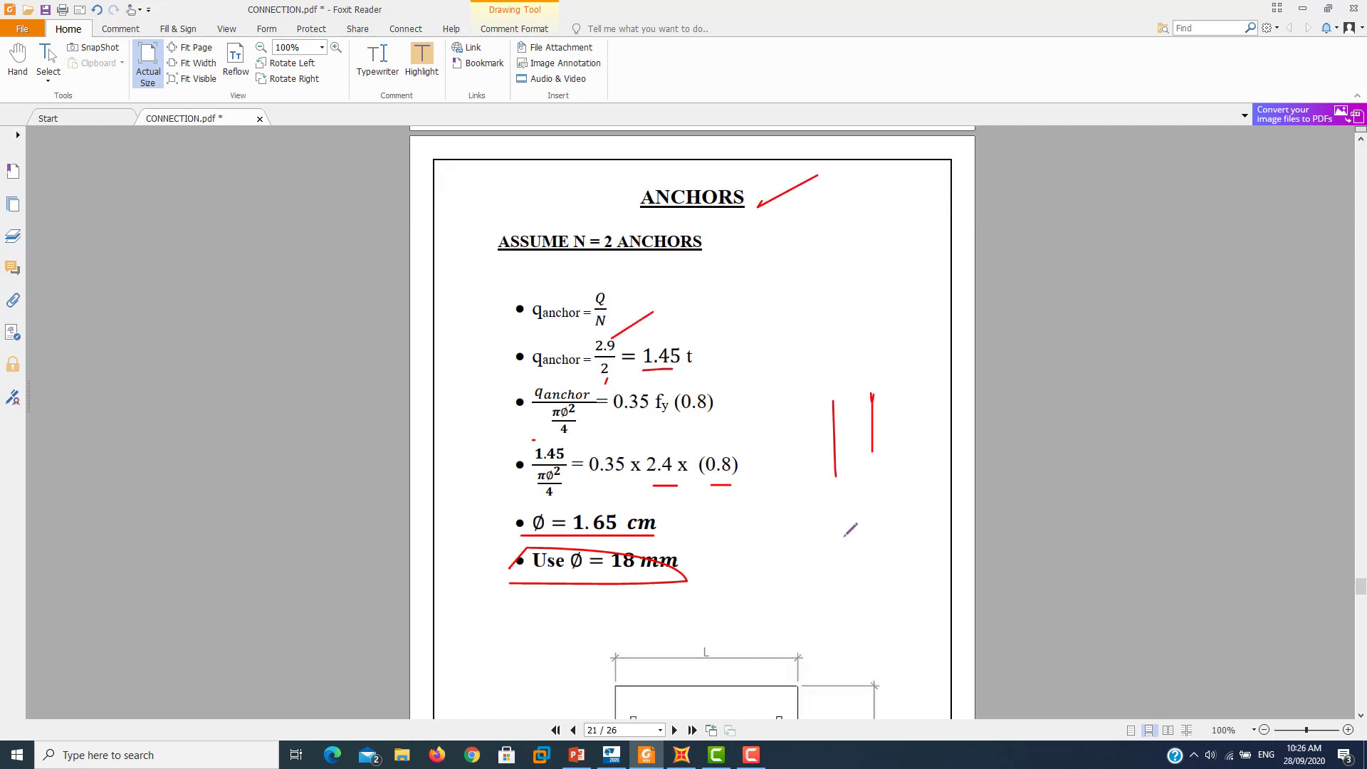
scroll(850, 530, down, 3)
scroll(851, 530, down, 3)
scroll(763, 535, down, 1)
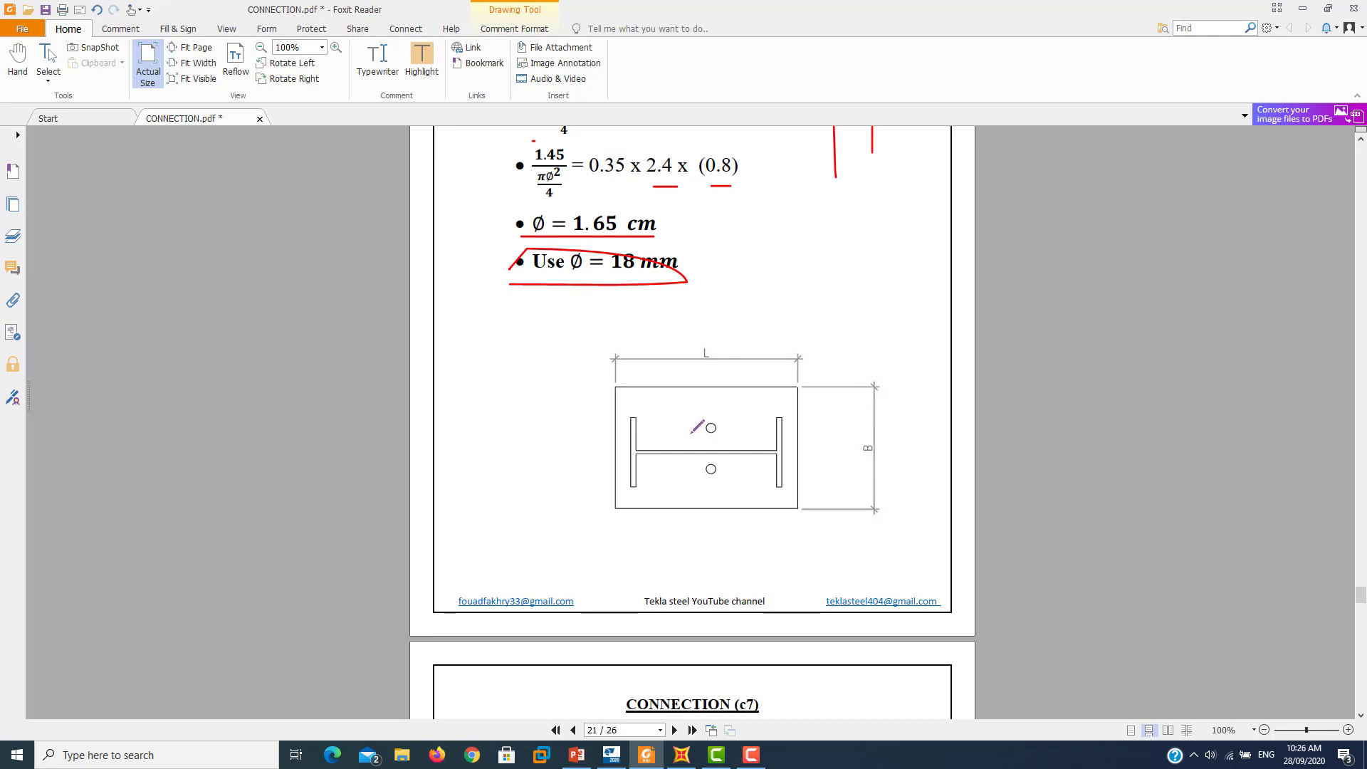
drag(680, 425, 696, 471)
- Underline Ts of weld (web) in the c7 welding calculation
scroll(619, 271, down, 2)
scroll(644, 368, down, 2)
scroll(662, 406, down, 2)
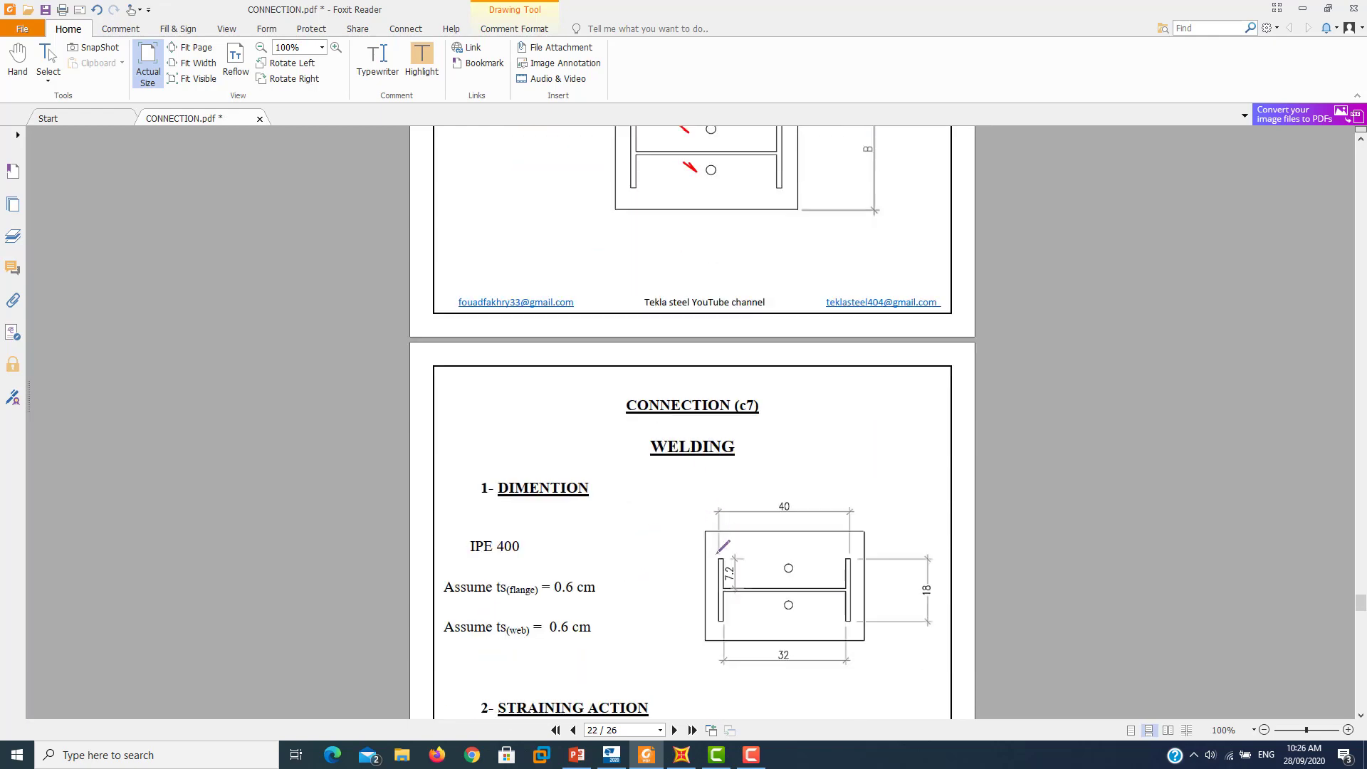
scroll(723, 547, down, 2)
scroll(568, 433, down, 1)
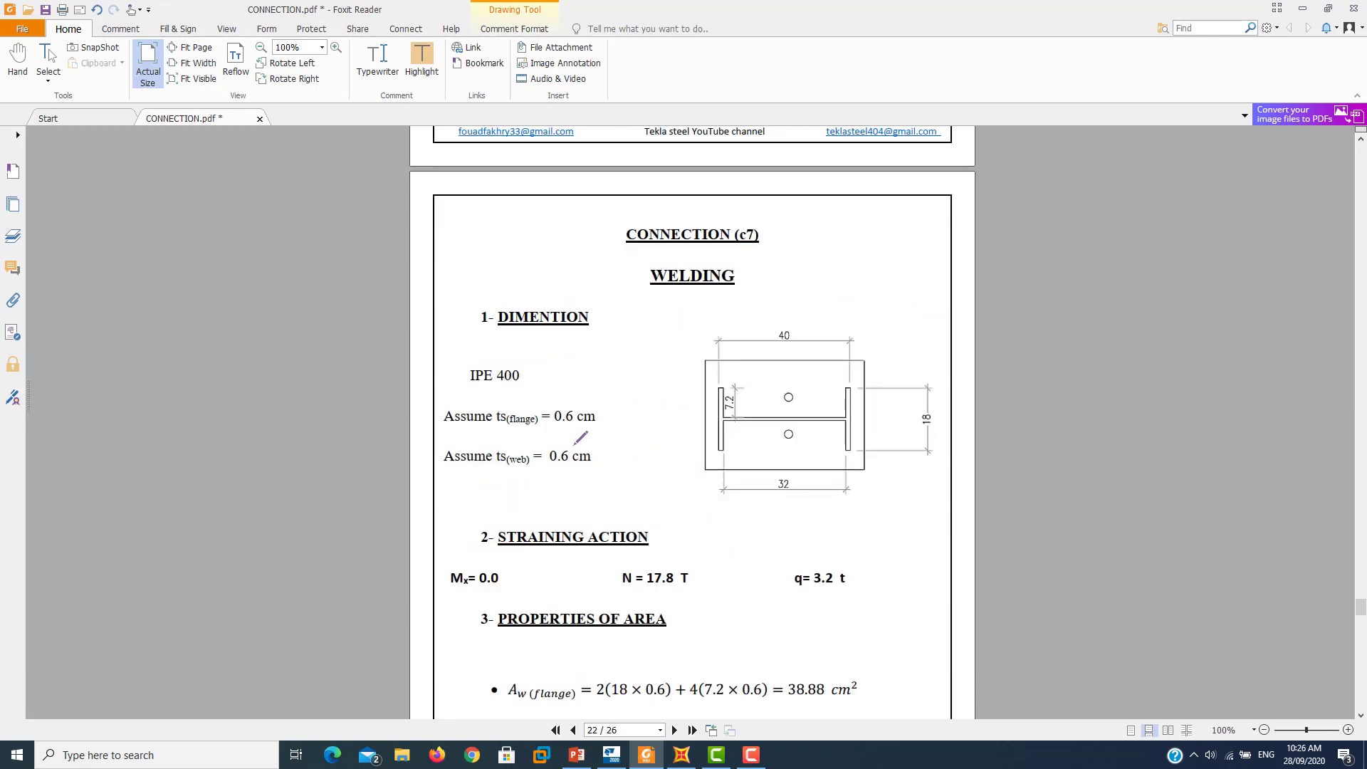
scroll(572, 449, down, 1)
scroll(577, 442, down, 1)
scroll(588, 485, down, 2)
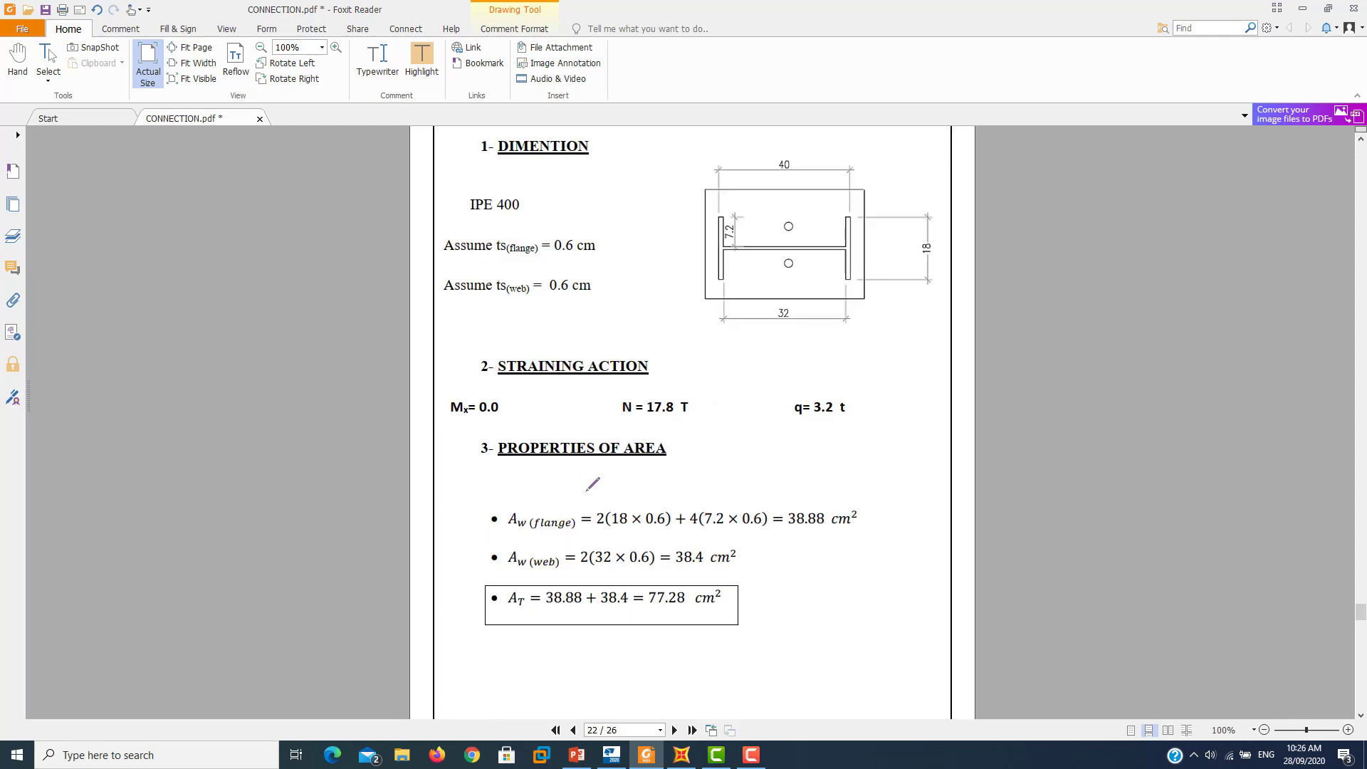
scroll(589, 453, down, 8)
scroll(590, 453, down, 7)
scroll(590, 453, down, 6)
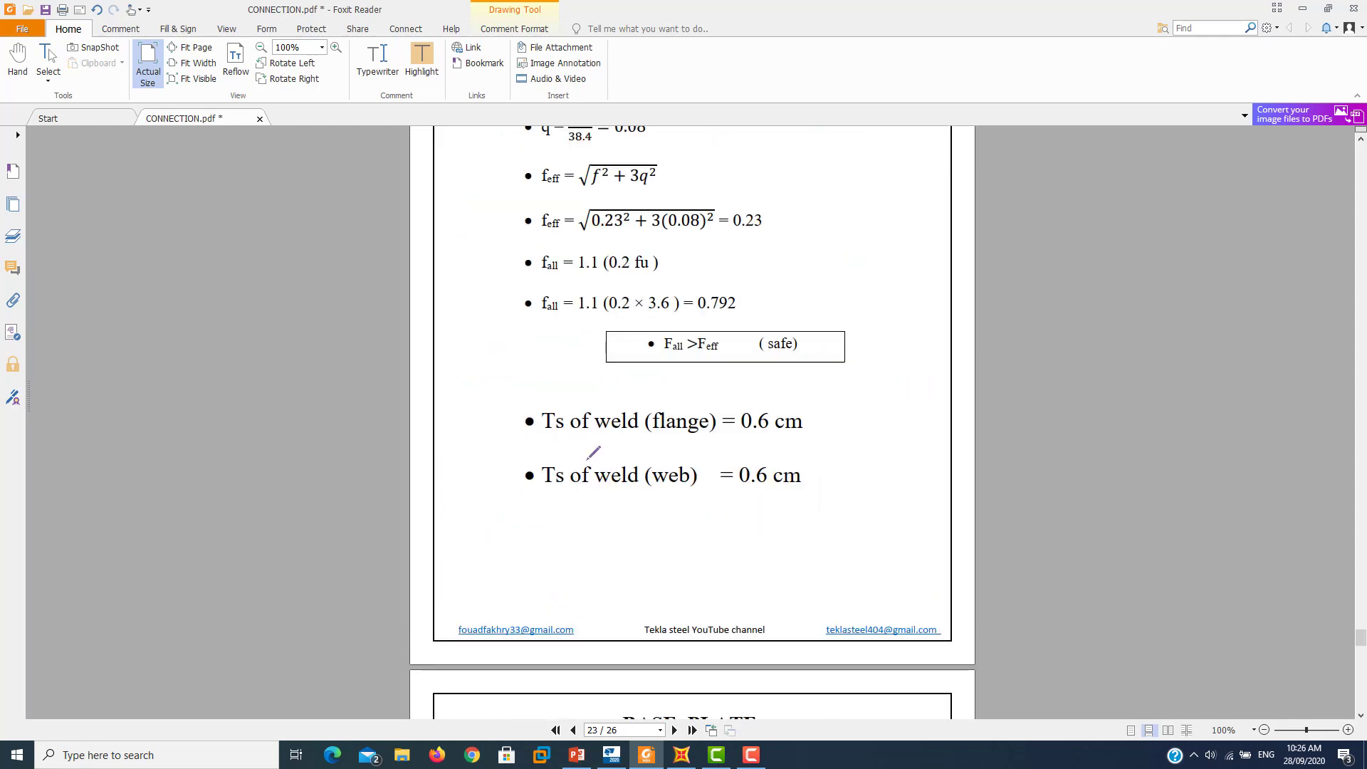
drag(736, 554, 798, 553)
- Underline Ts of plate = 10 mm
scroll(770, 548, down, 3)
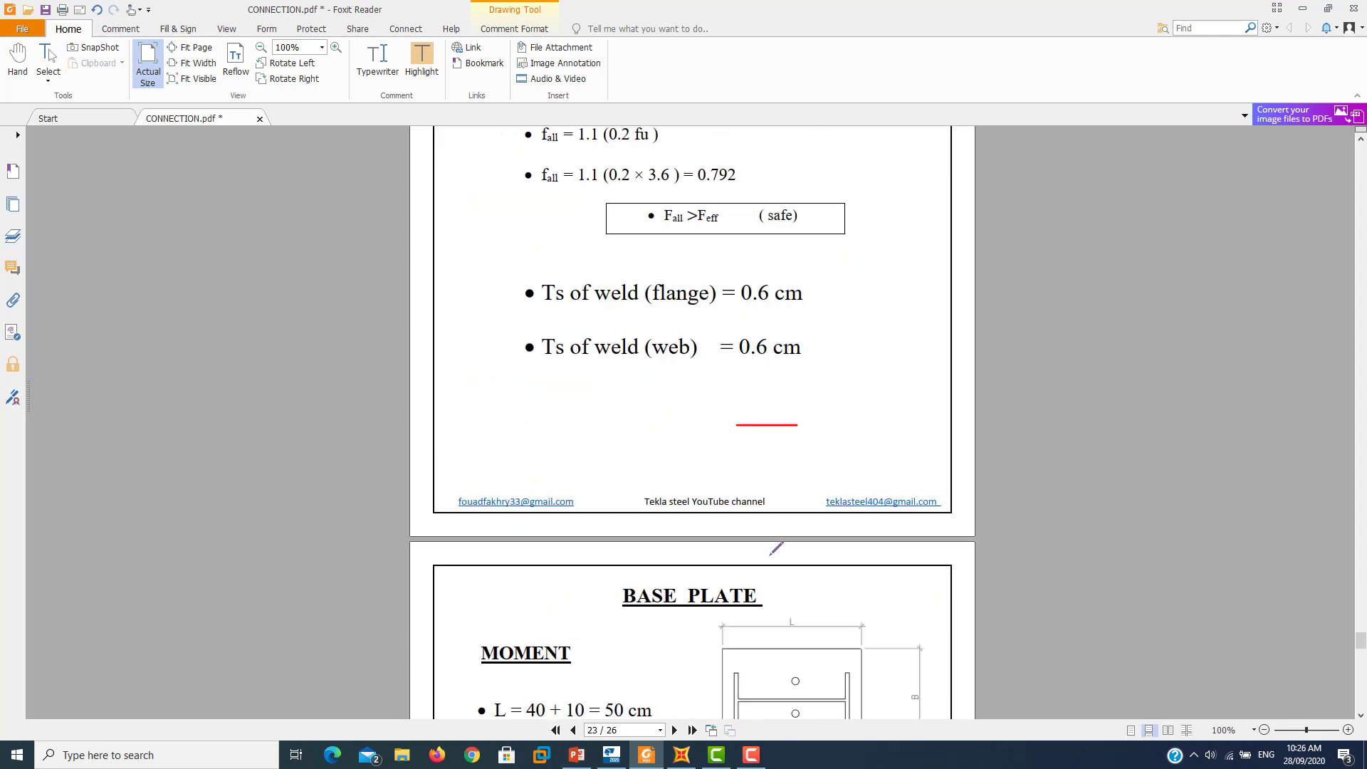
scroll(770, 549, down, 2)
scroll(776, 545, down, 2)
scroll(776, 545, down, 1)
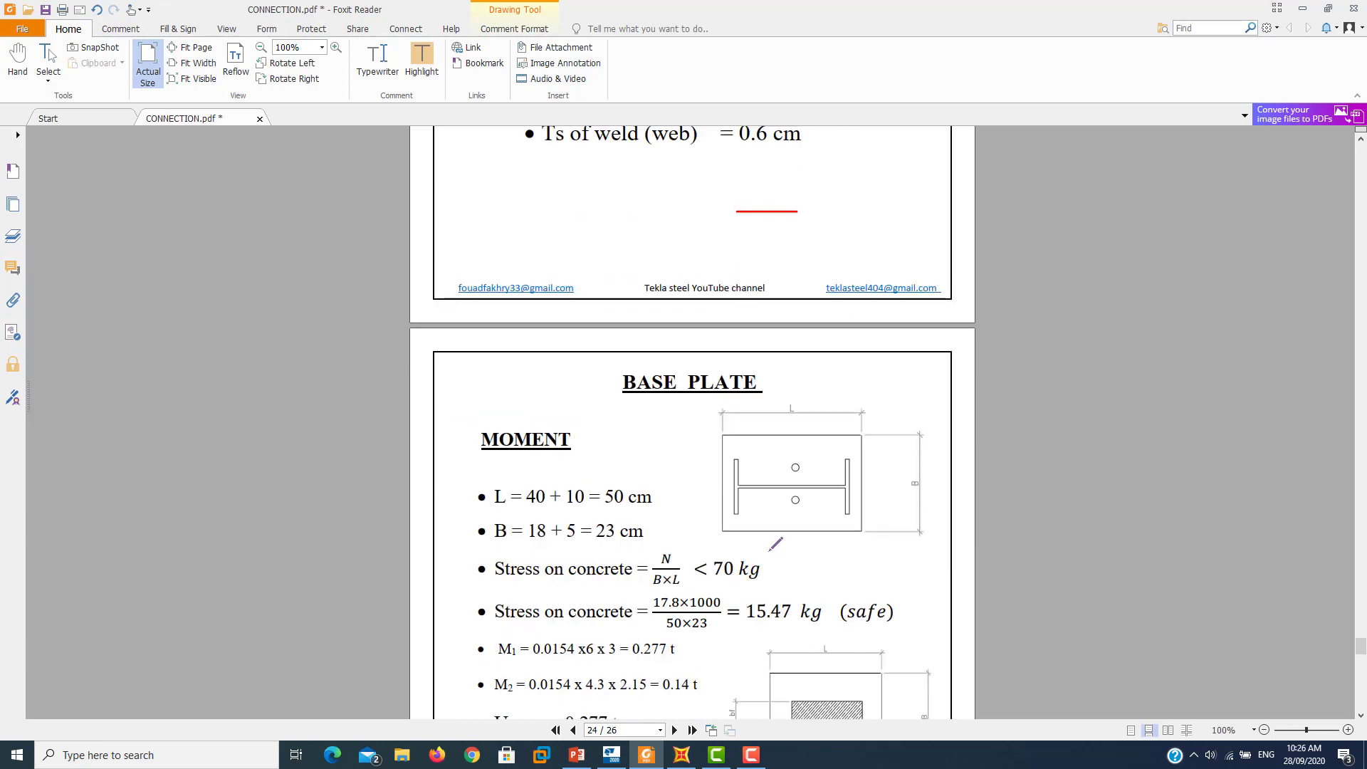
scroll(775, 545, down, 1)
scroll(775, 545, down, 2)
scroll(775, 545, down, 4)
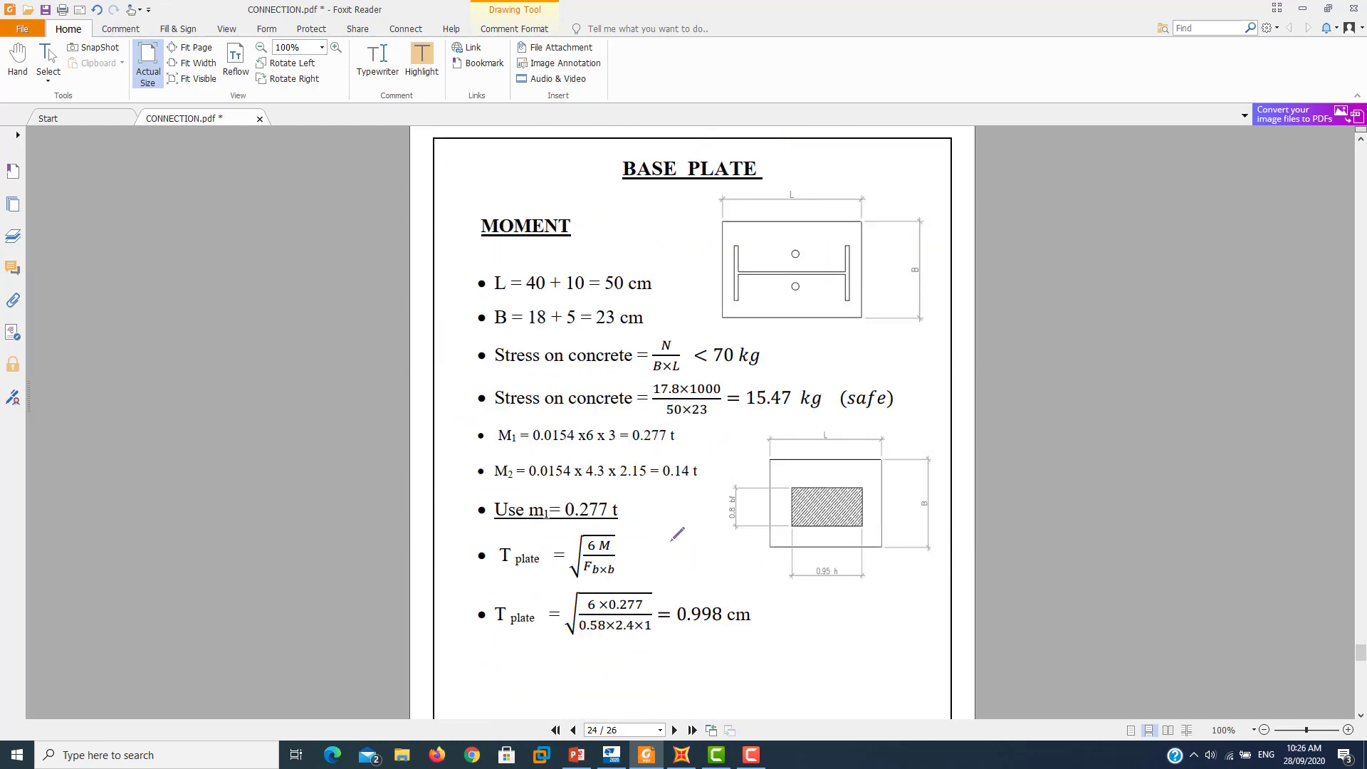
scroll(673, 534, down, 2)
drag(603, 657, 619, 656)
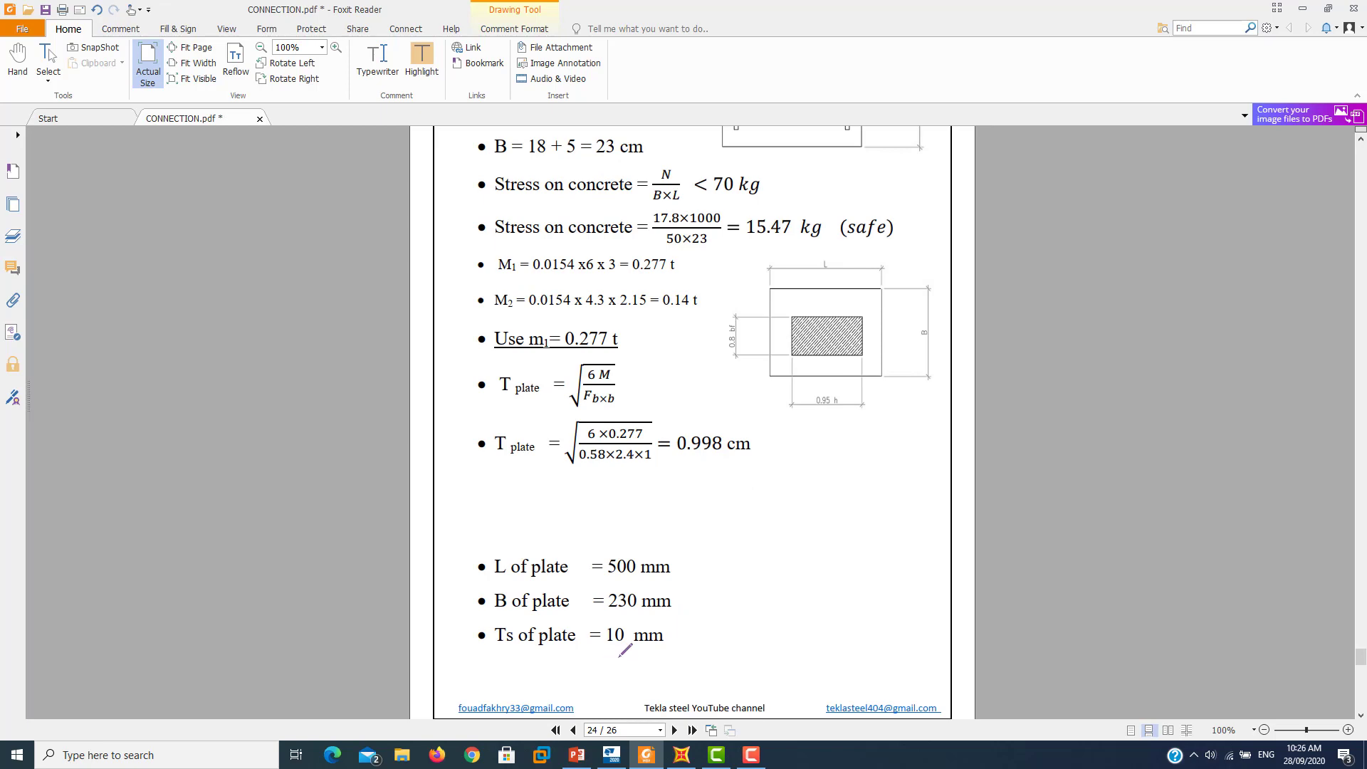
- Underline the Use Ø = 18 mm anchor result on page 25
scroll(768, 573, down, 2)
scroll(772, 565, down, 1)
scroll(781, 563, down, 2)
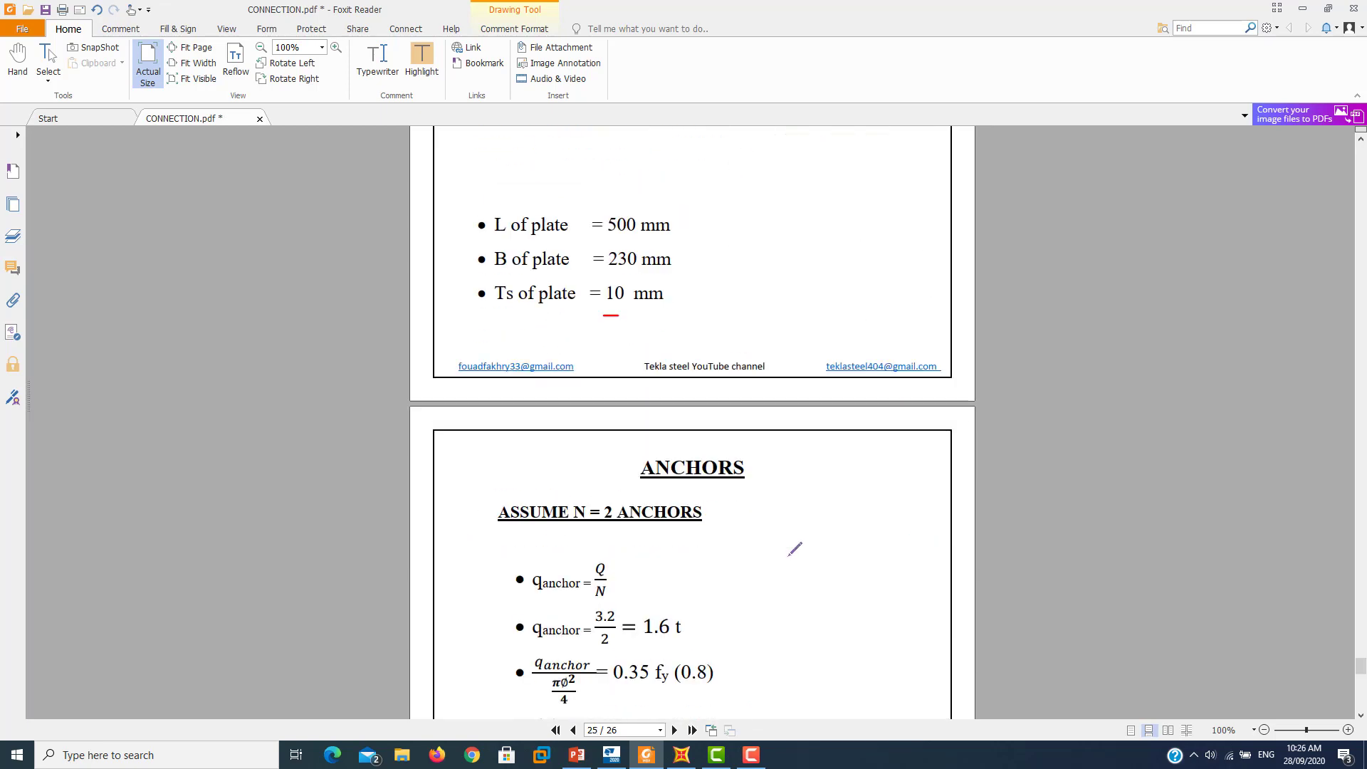
scroll(793, 549, down, 1)
scroll(709, 515, down, 1)
scroll(687, 513, down, 1)
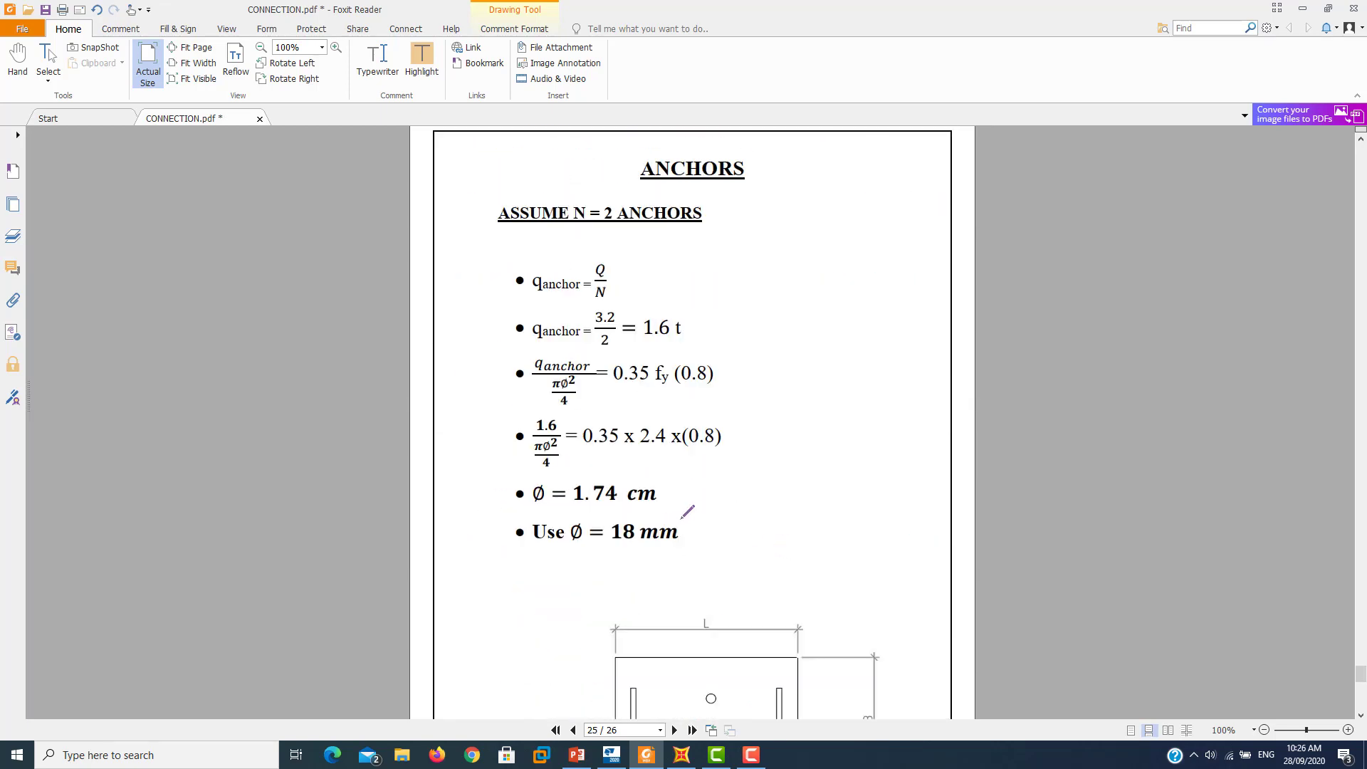
scroll(641, 527, down, 1)
drag(604, 528, 652, 528)
scroll(705, 670, down, 3)
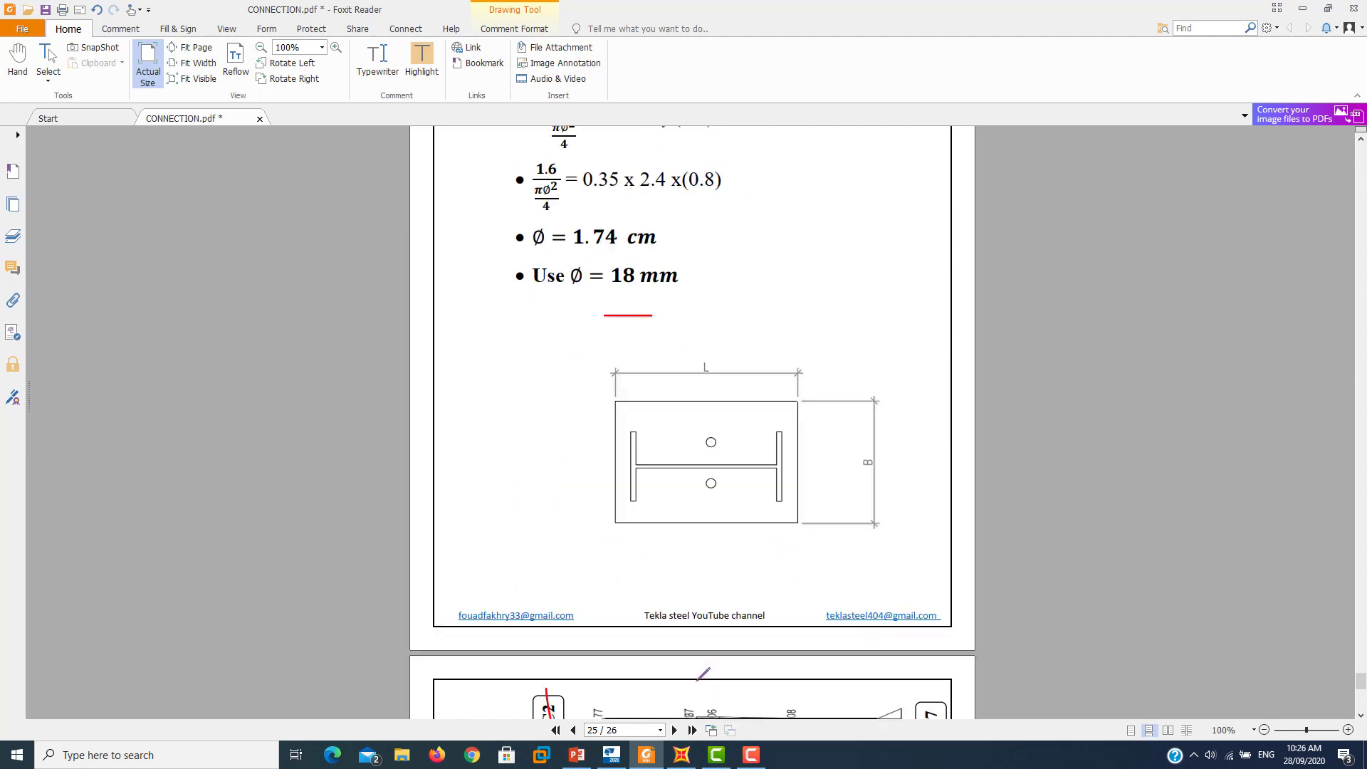
- Zoom into the Tekla base plate and inspect, then close, the Base plate (1042) component properties
click(612, 755)
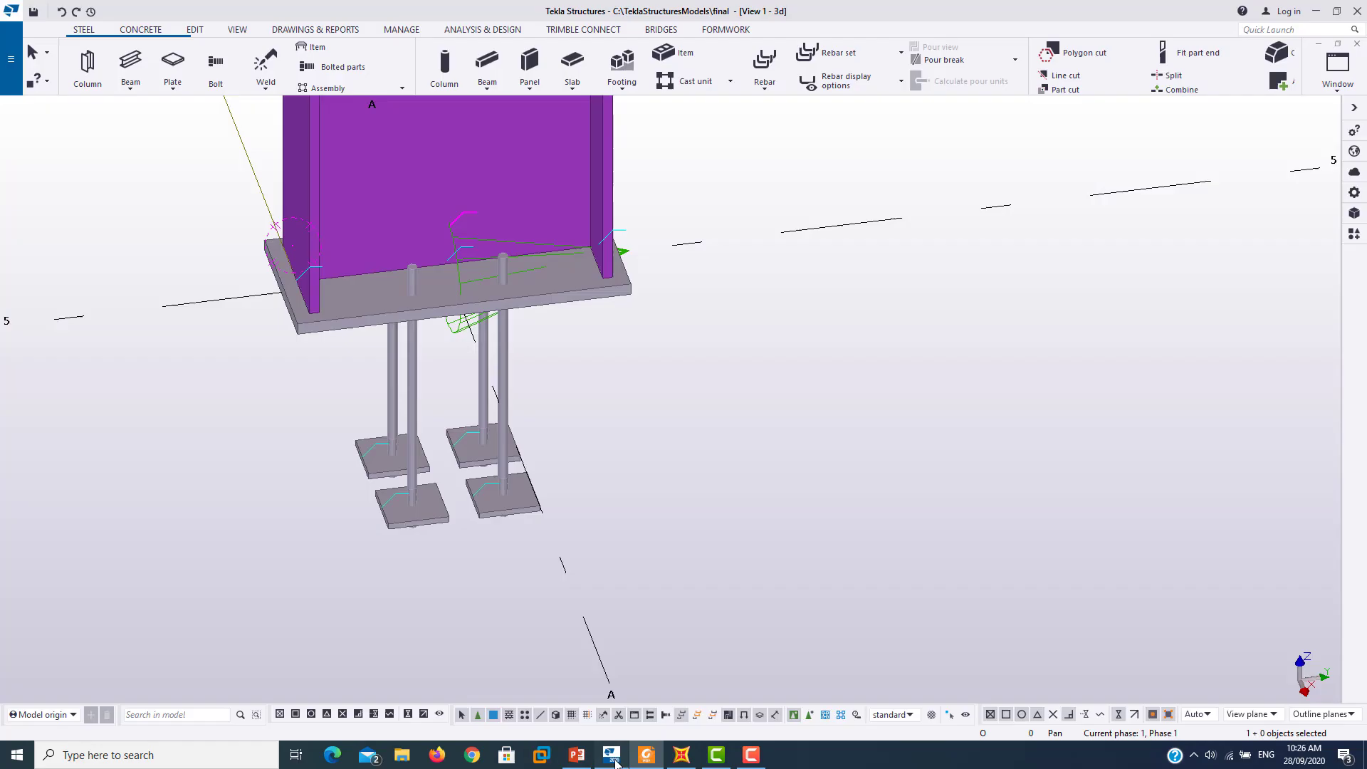
middle_click(548, 293)
scroll(504, 258, up, 3)
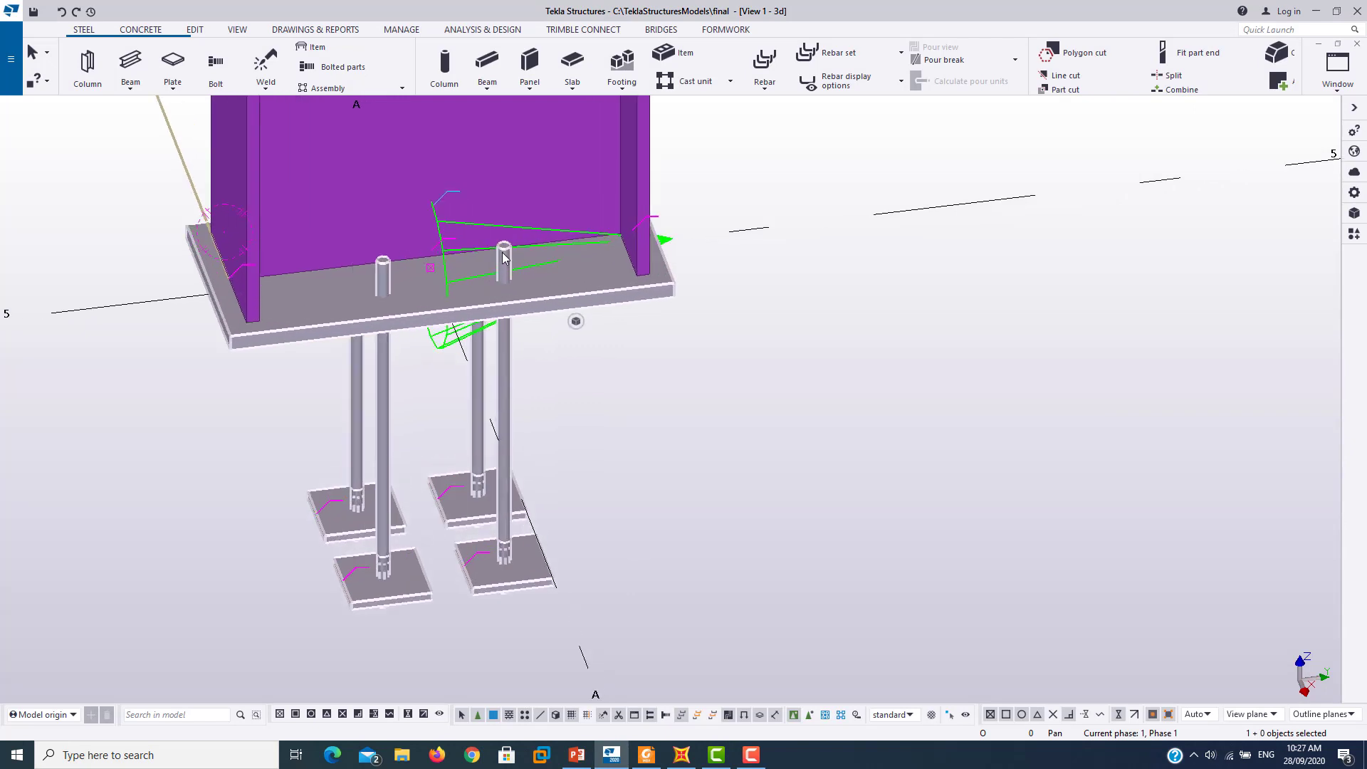
double_click(508, 383)
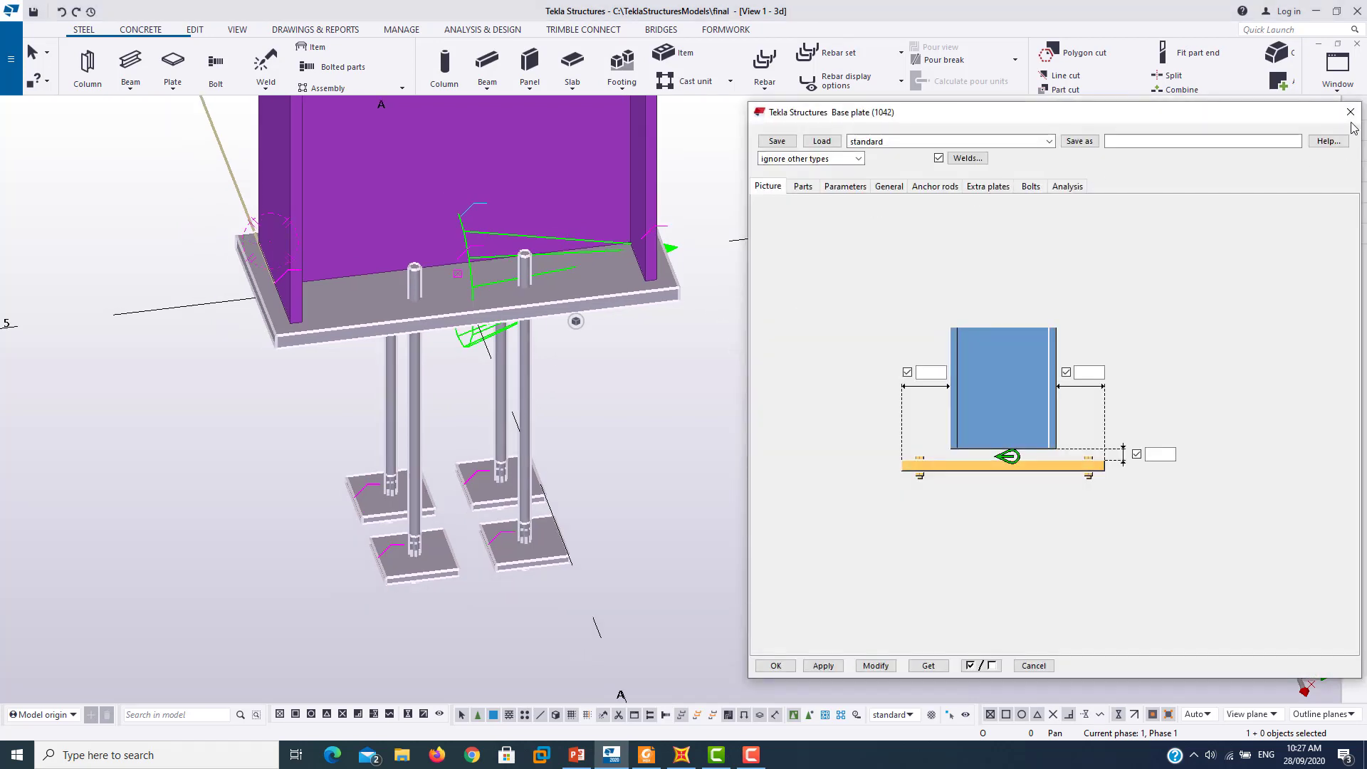
click(1350, 112)
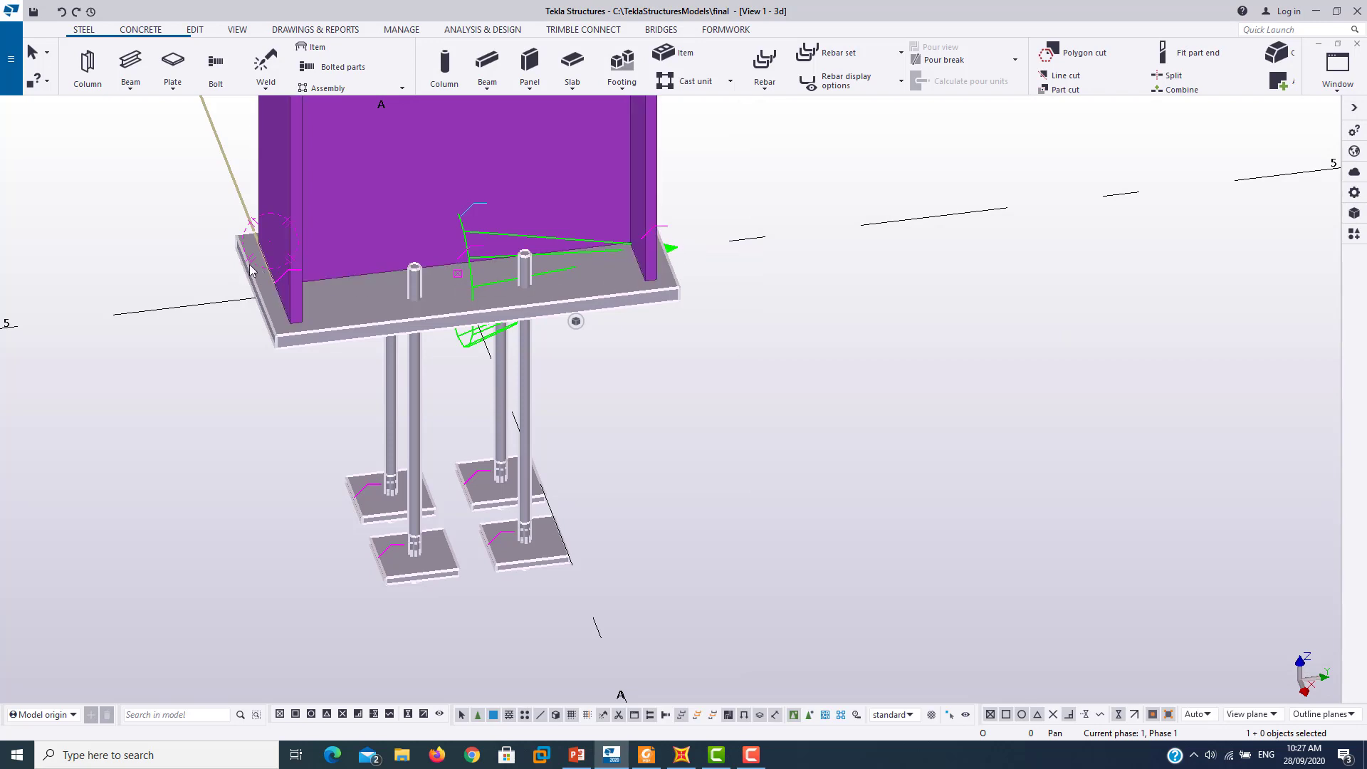
- Zoom out to view the whole steel frame, then bring up the '2. CONNECTIONS' slide of Design.pptx
scroll(892, 294, down, 1)
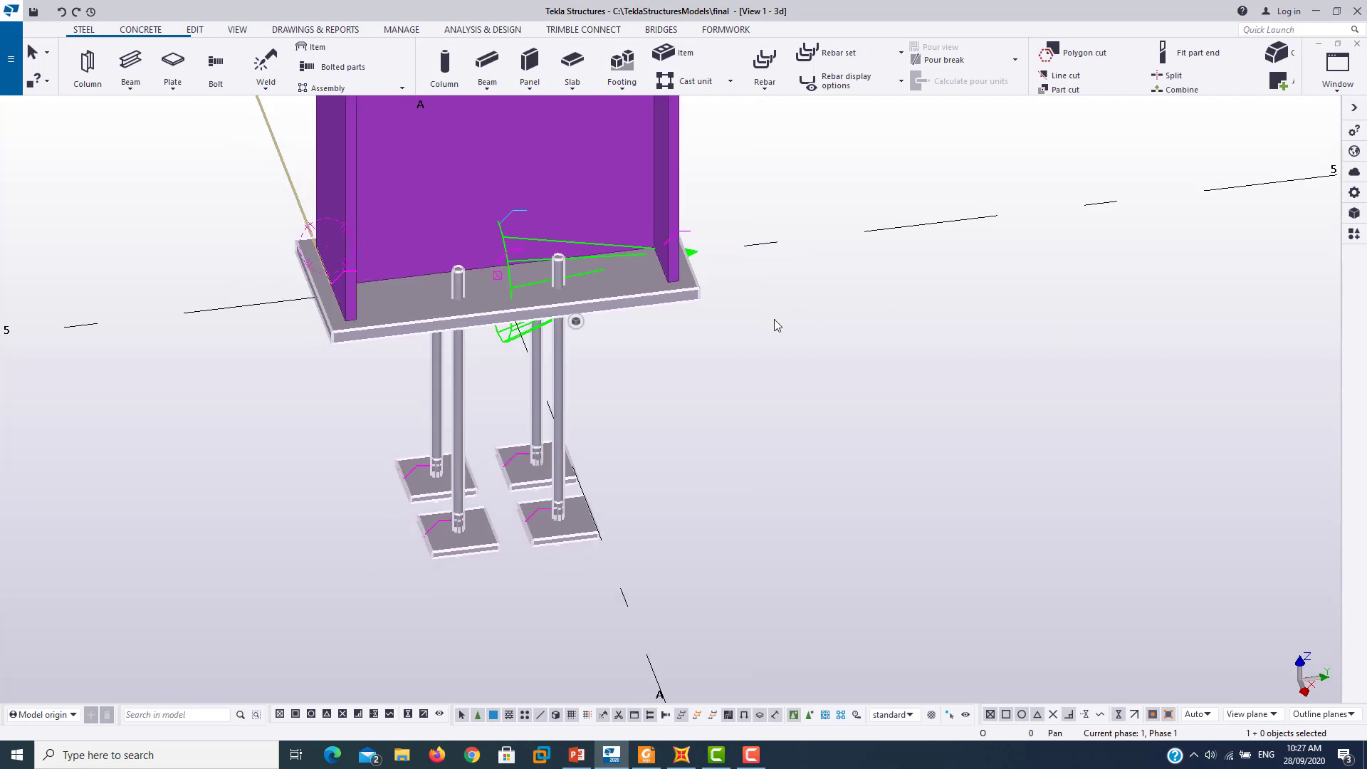
scroll(775, 319, down, 5)
scroll(774, 319, down, 3)
scroll(775, 319, down, 2)
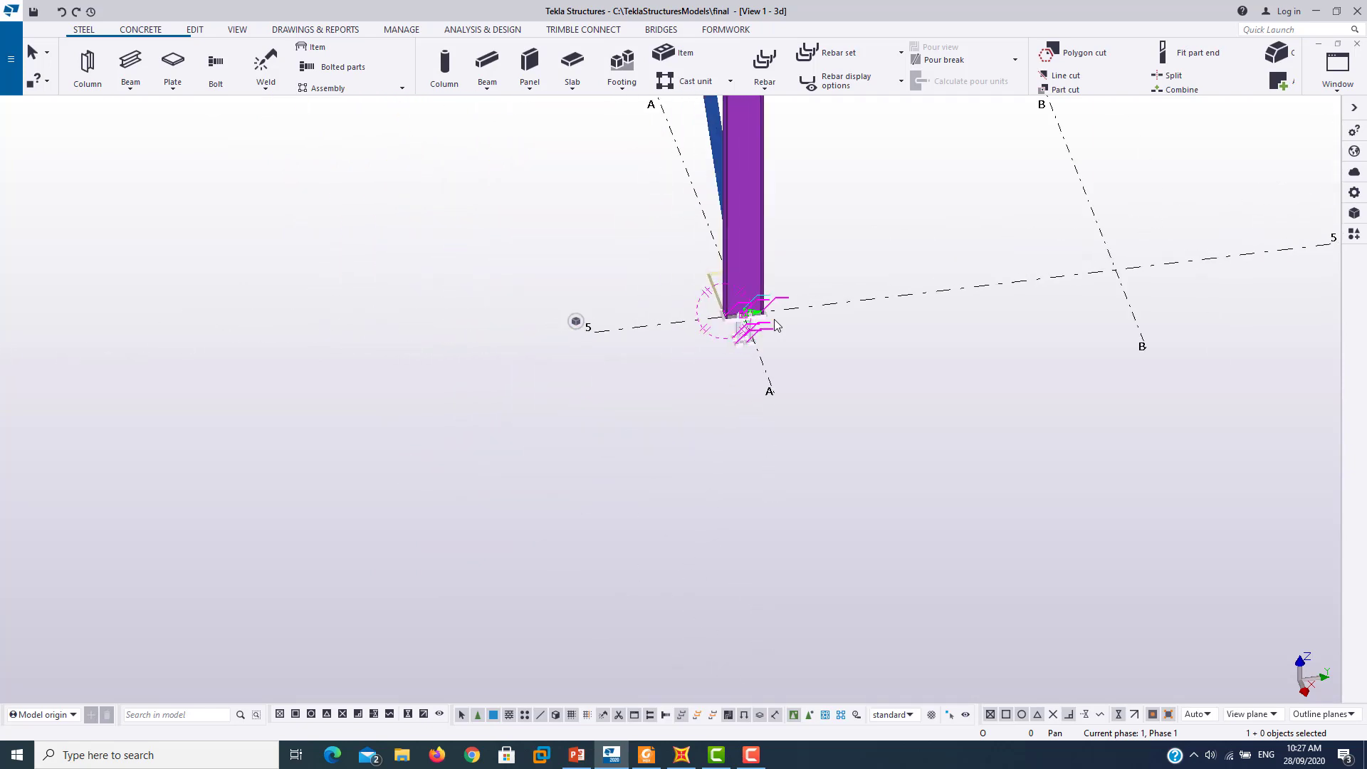
scroll(774, 319, down, 3)
scroll(941, 245, down, 2)
scroll(846, 354, up, 3)
scroll(847, 354, up, 3)
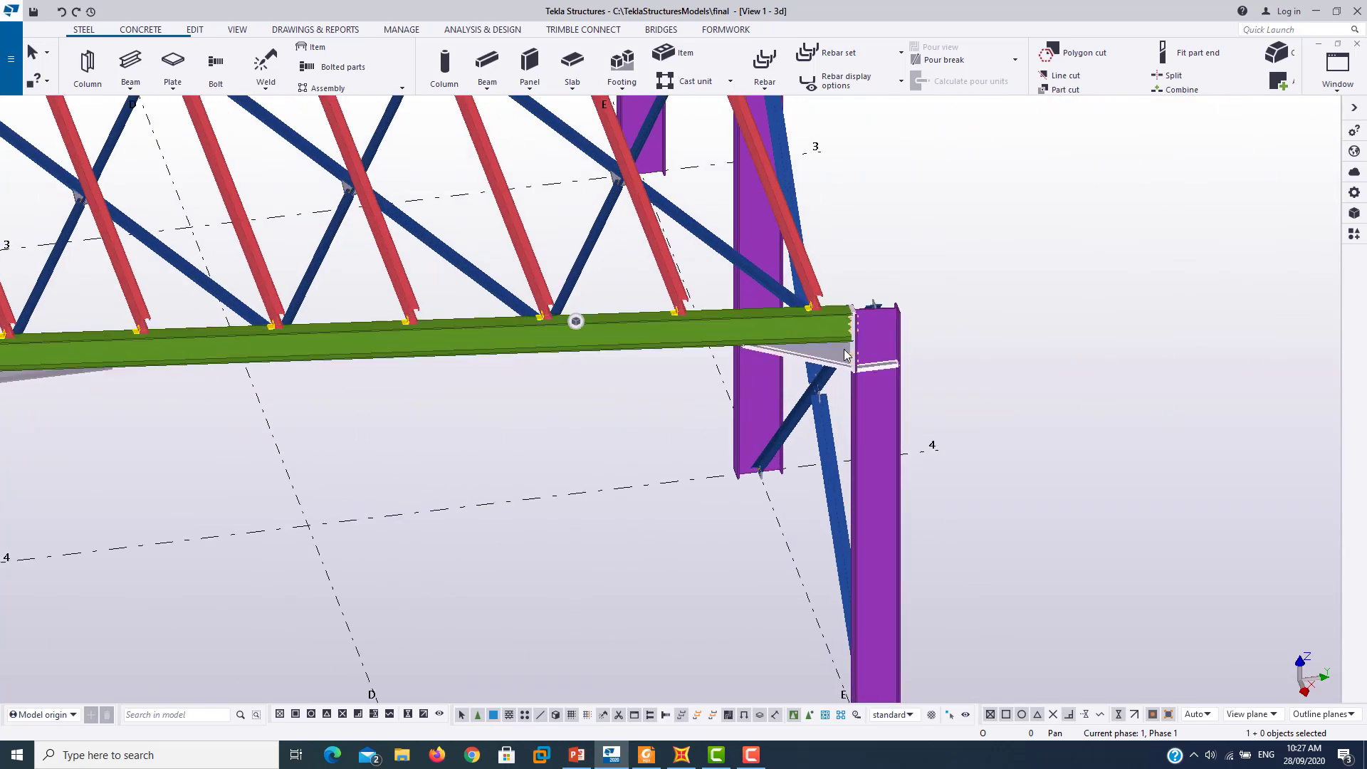
scroll(492, 379, down, 3)
scroll(492, 379, down, 1)
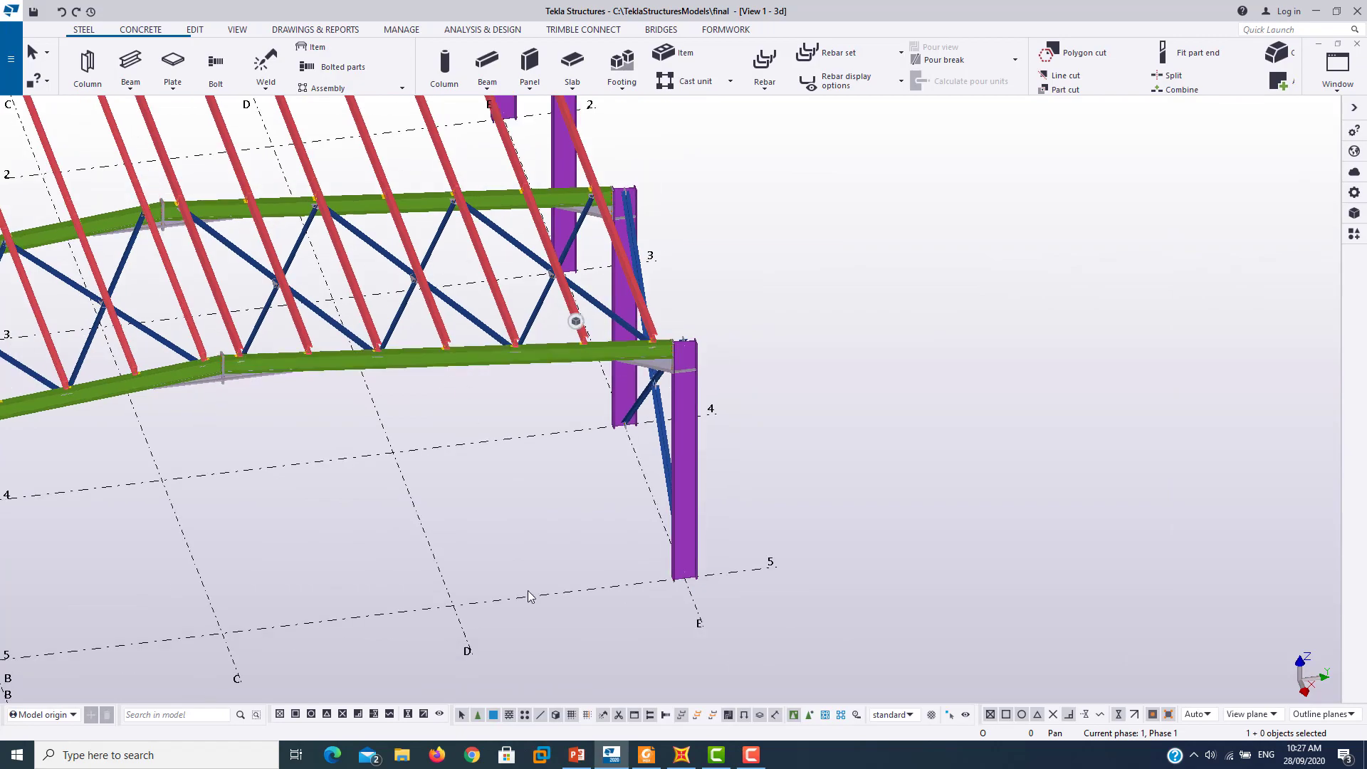
click(576, 755)
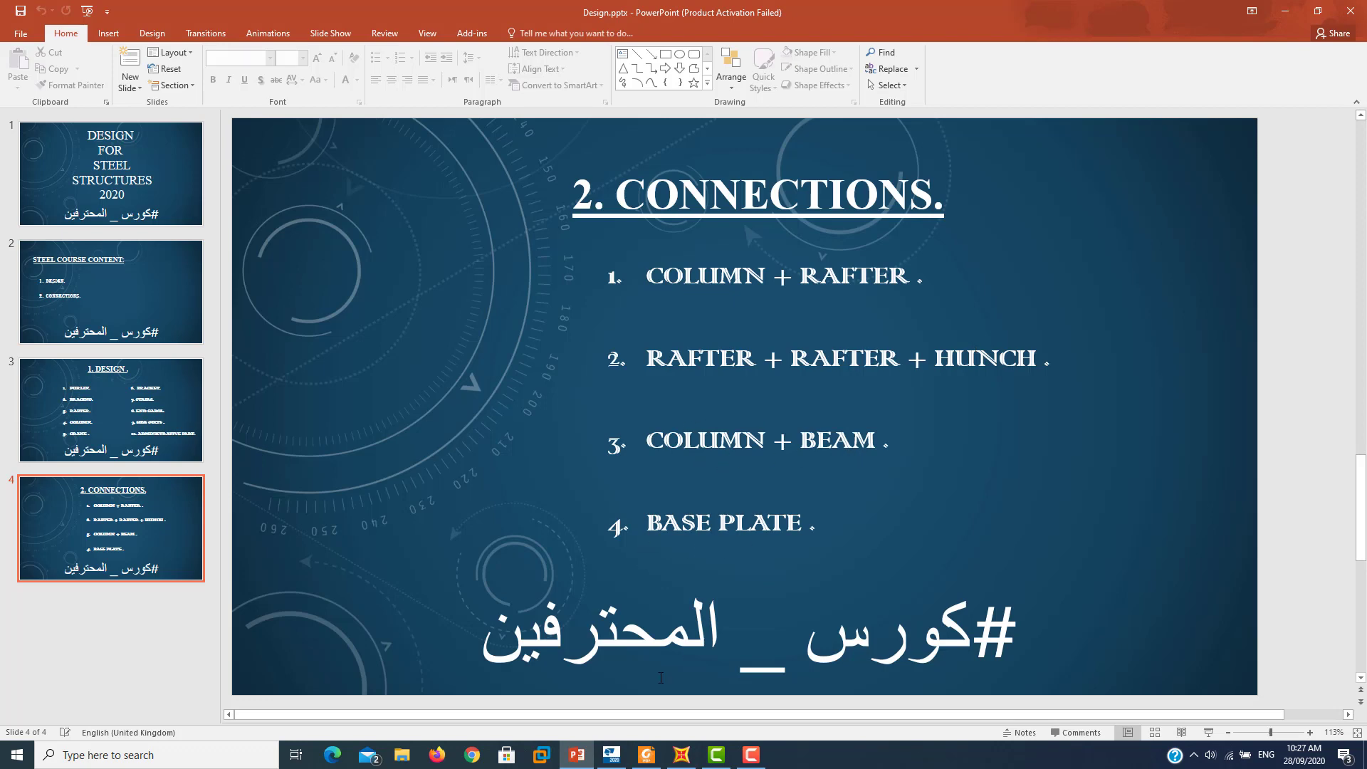
click(612, 755)
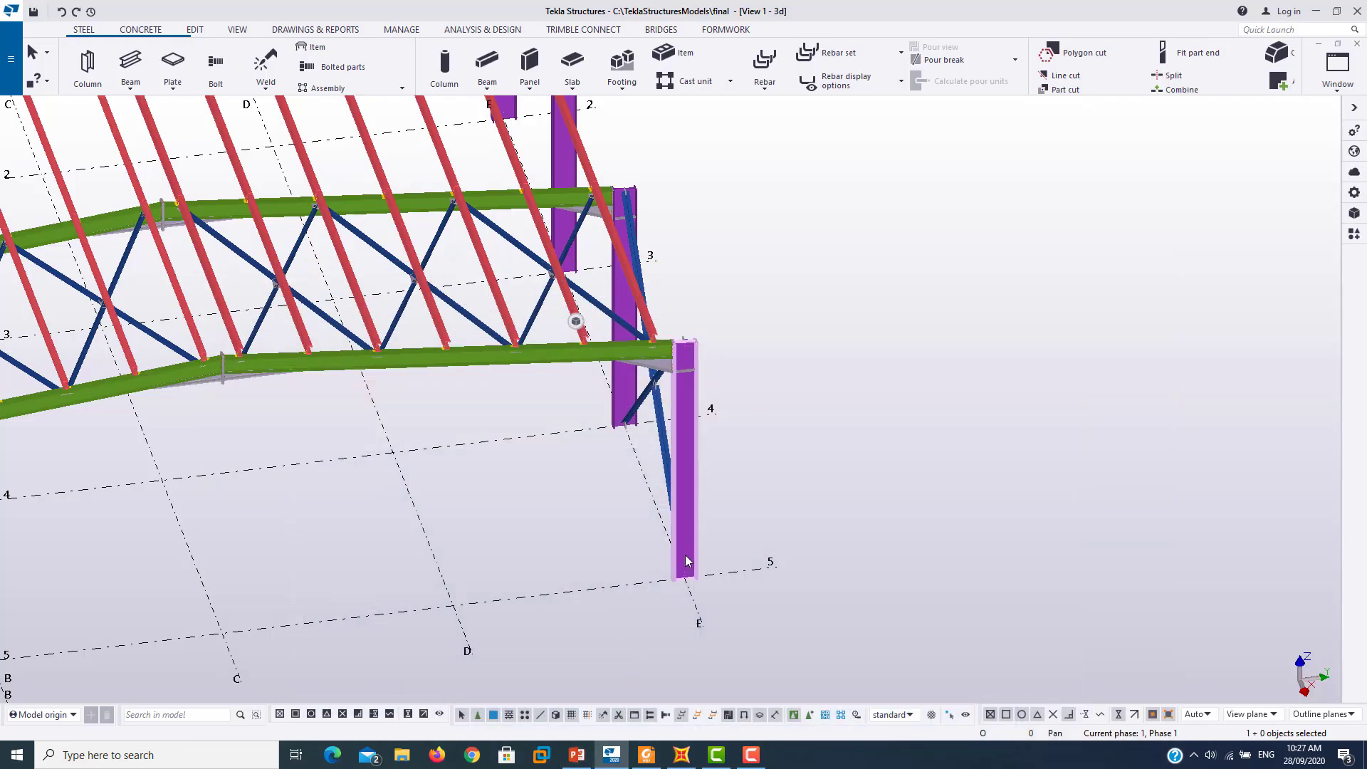
scroll(700, 611, down, 1)
scroll(700, 611, down, 1)
scroll(700, 611, down, 1)
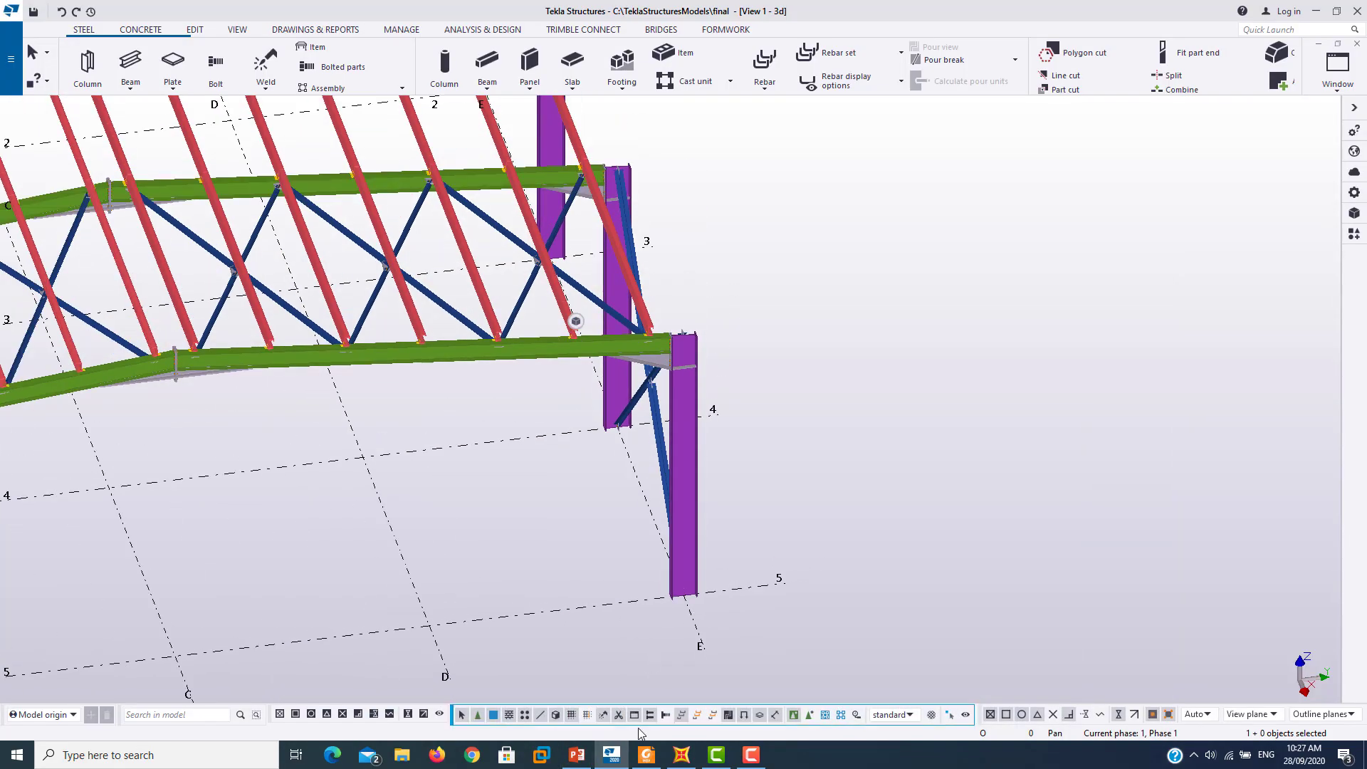
click(649, 755)
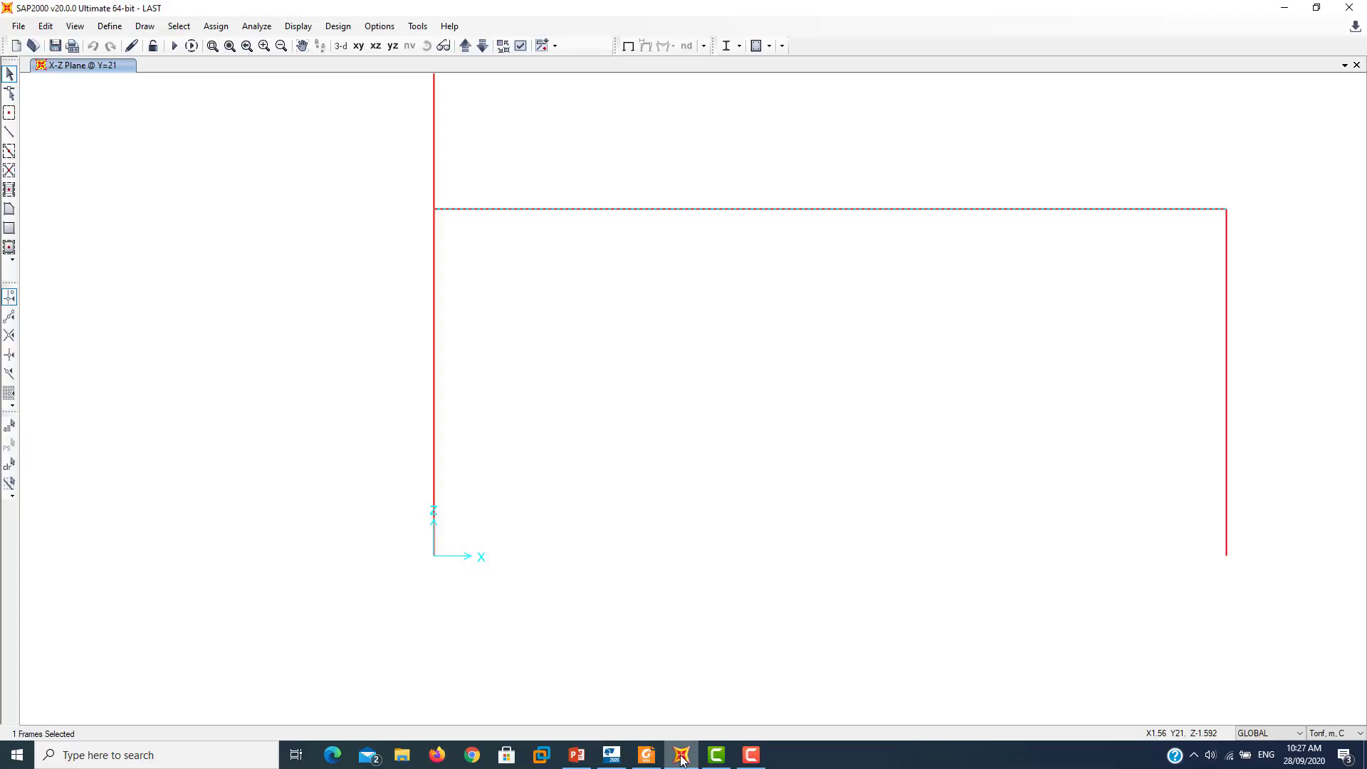
click(577, 755)
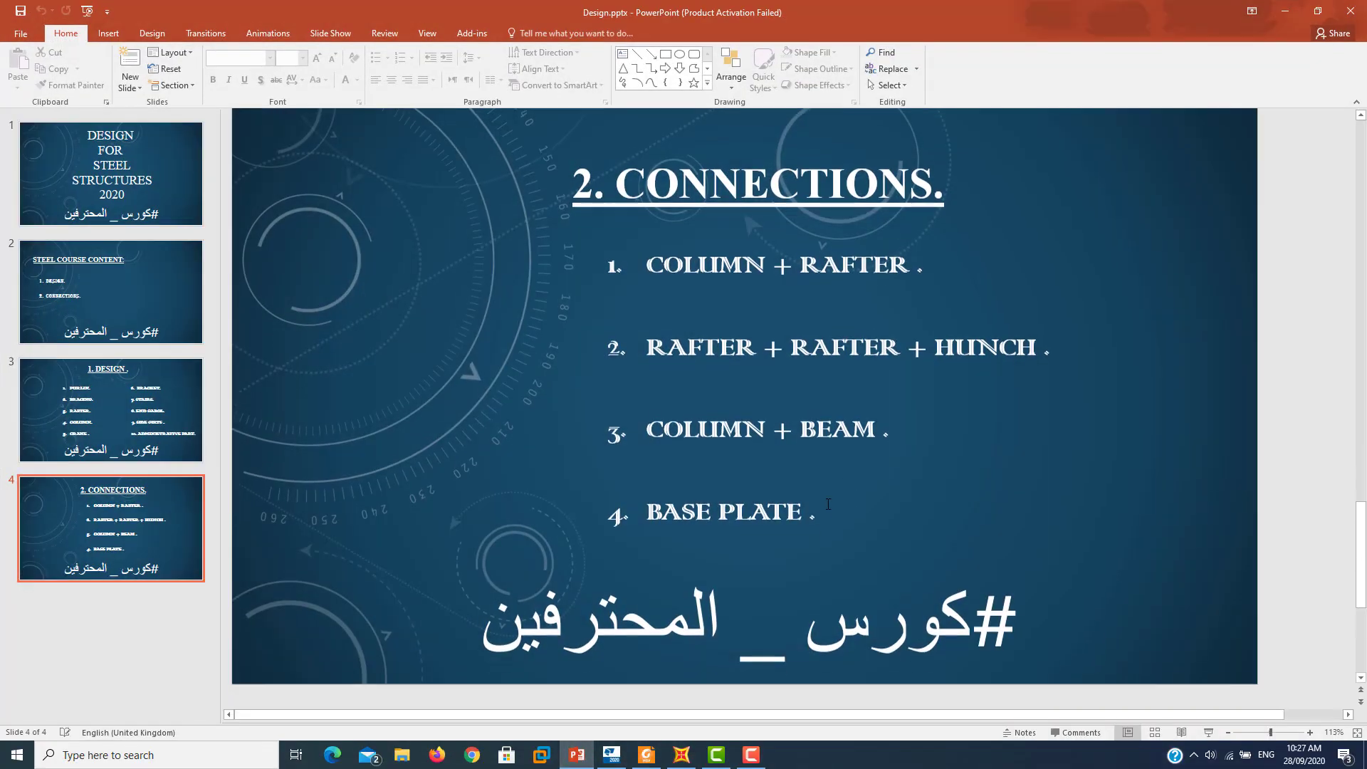